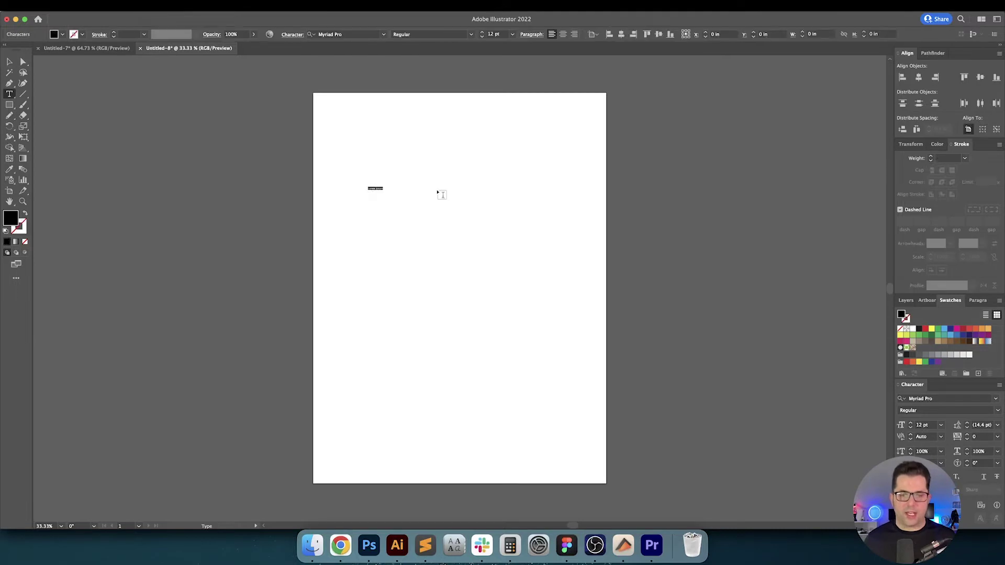
Enter the text "Tears for Fears" on the artboard and scale it up proportionally to about 127.5 pt.
text(Ty)
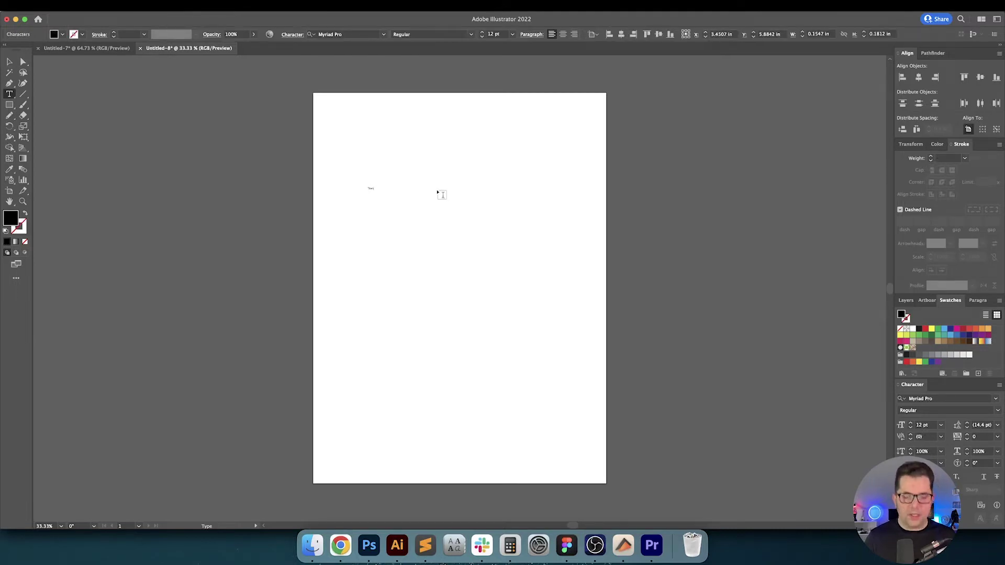
key(Escape)
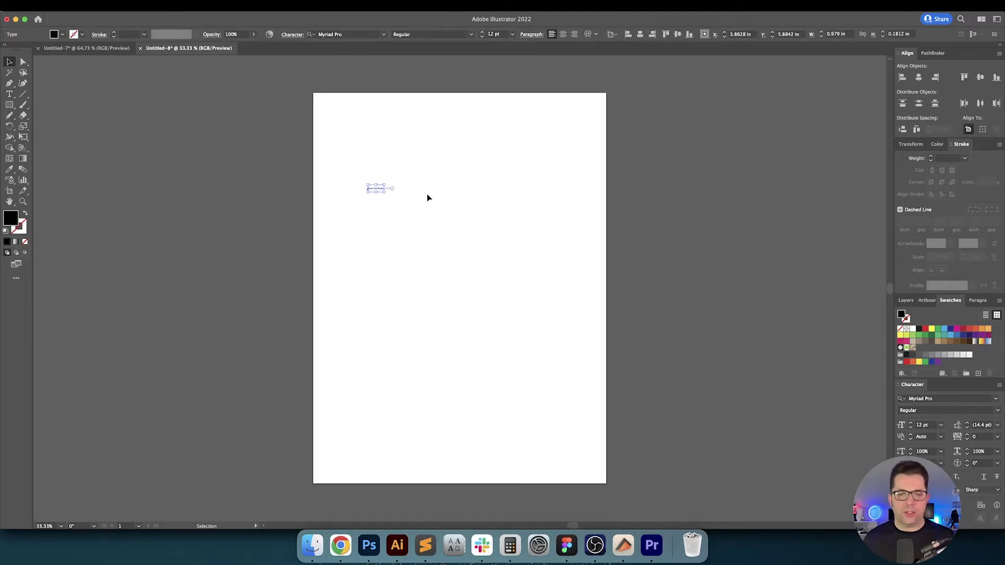
drag(385, 192, 542, 267)
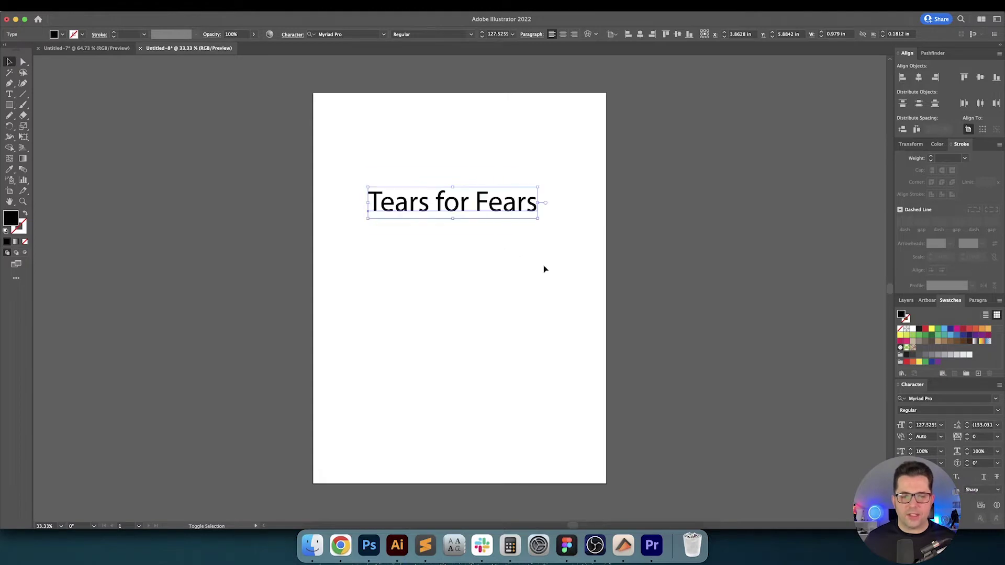
Set the font of the "Tears for Fears" text to Rubik Bold.
click(341, 34)
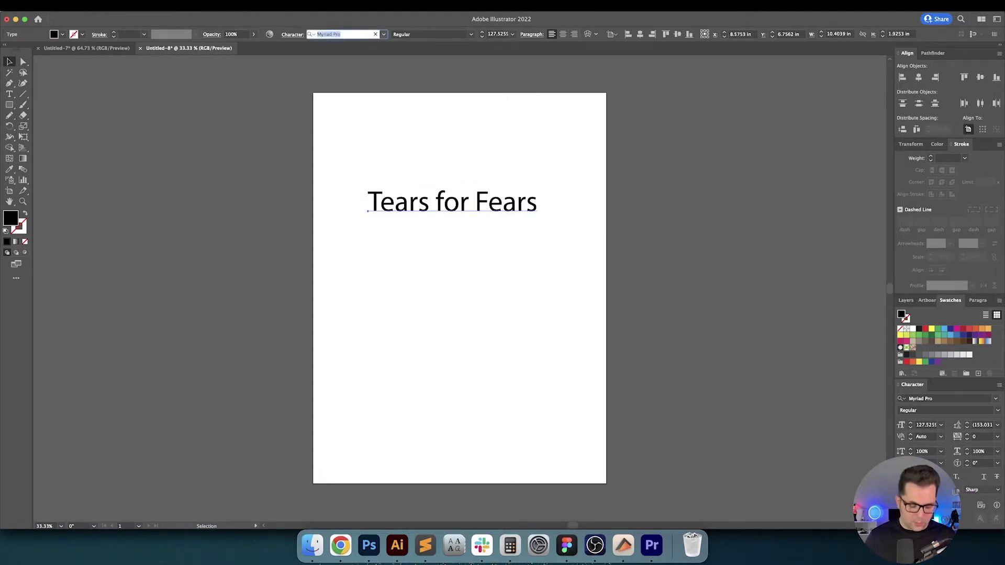
text(rubi)
key(Down)
key(Down)
key(Down)
key(Down)
key(Down)
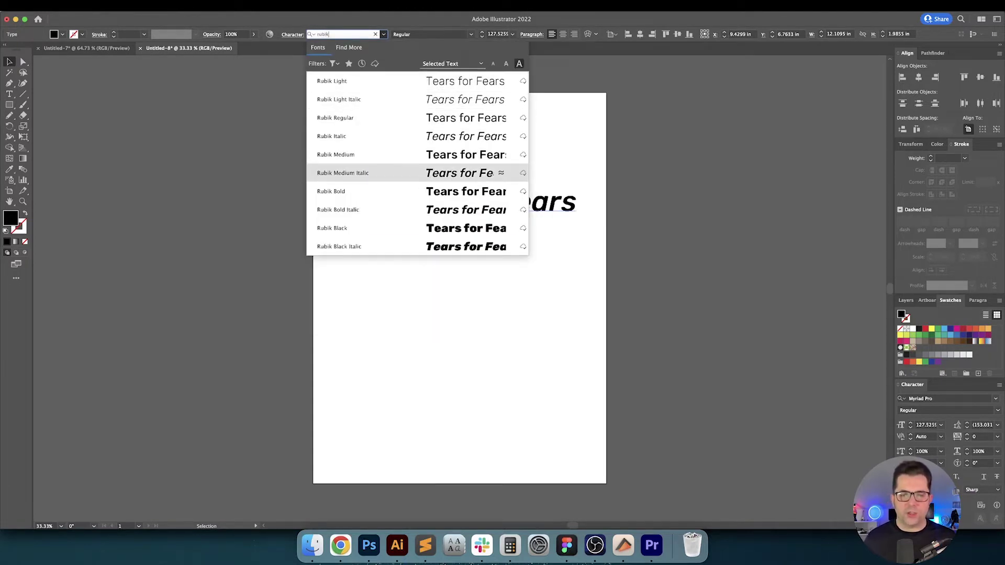
key(Up)
key(Down)
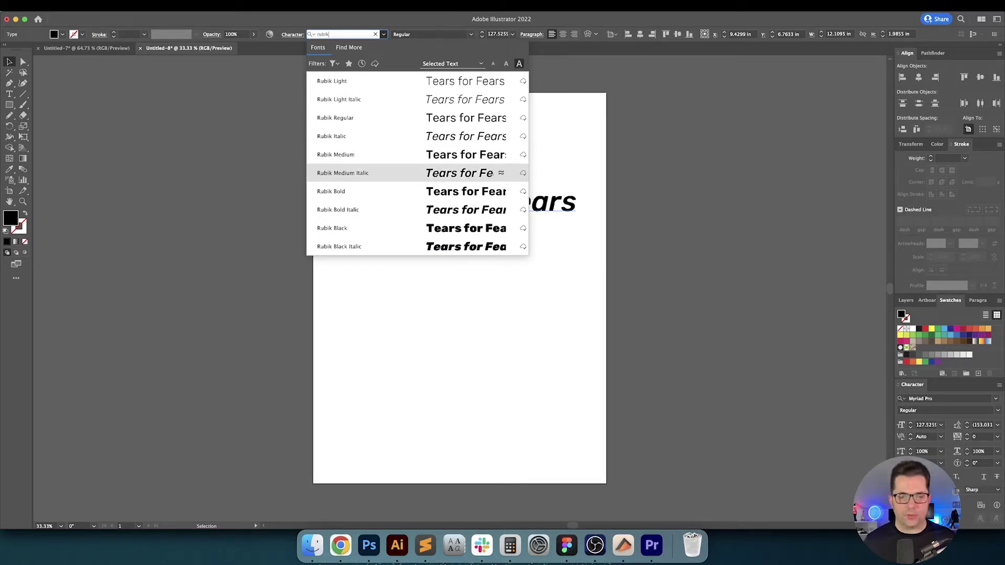
key(Down)
key(Down)
key(Up)
key(Return)
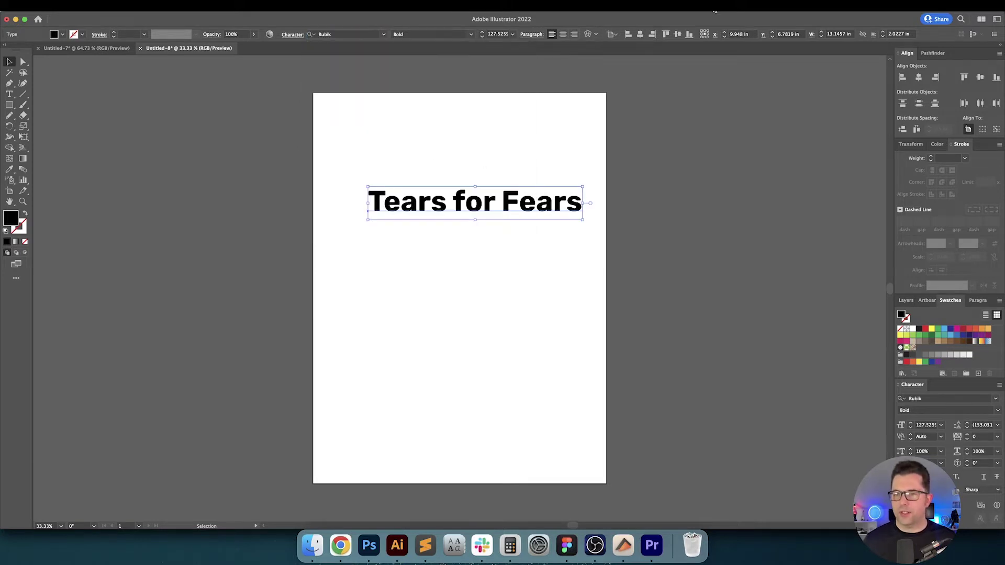
Launch KeyCastr and close its preferences window.
key(super+space)
text(keycastr)
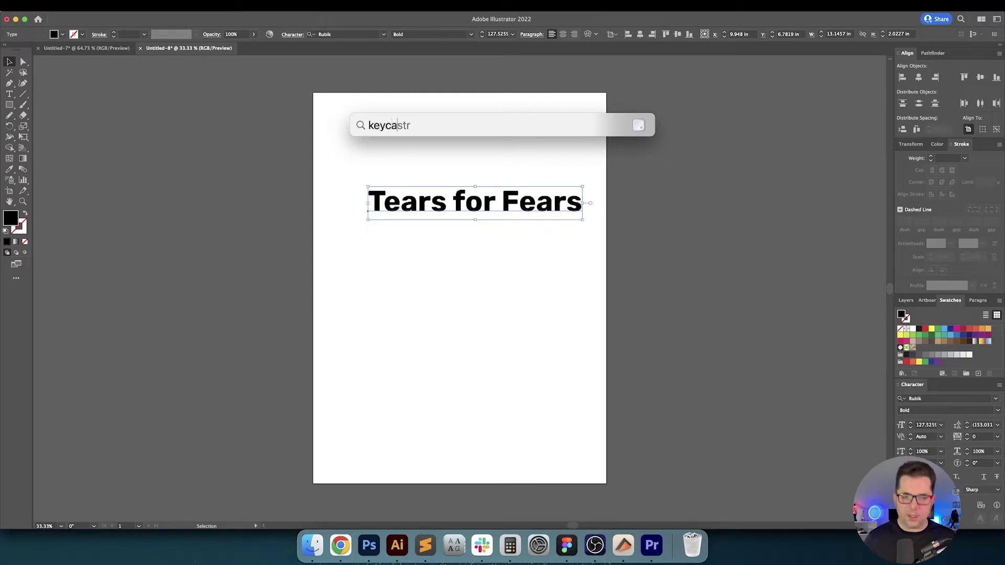
key(Return)
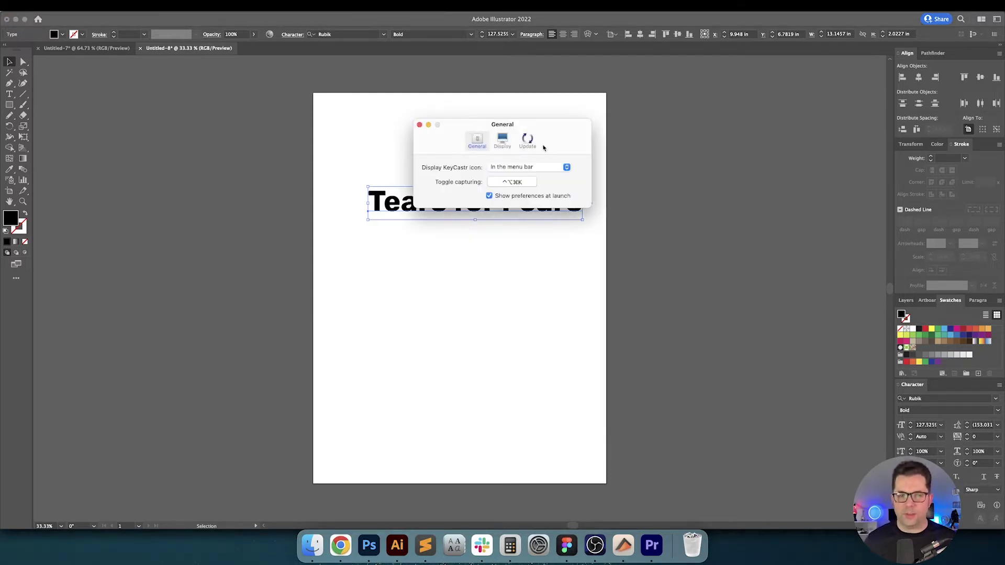
drag(534, 132, 788, 188)
click(756, 197)
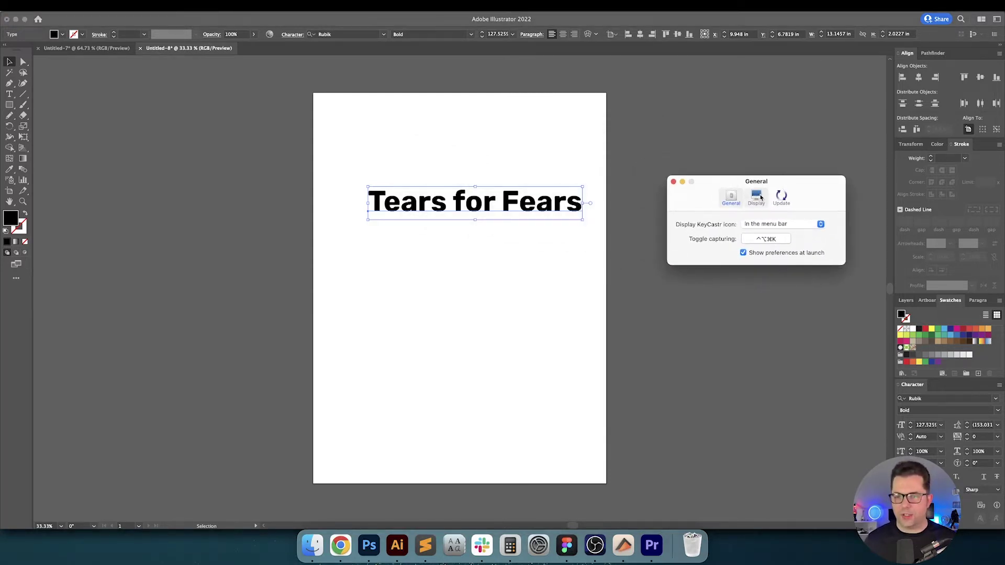
click(679, 158)
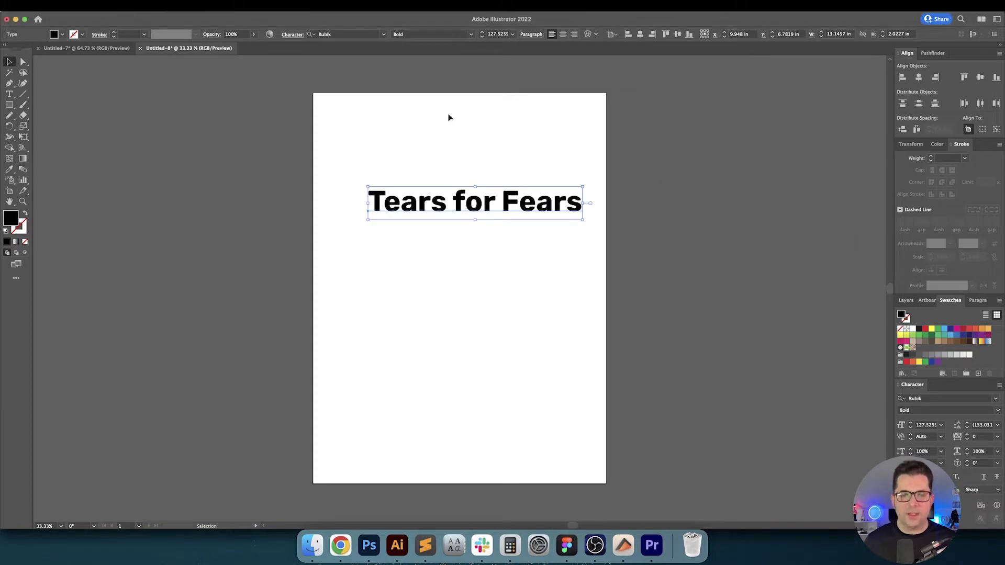
Move the title to the horizontal centre of the artboard's upper half, at about X 8.98 in and Y 8.54 in.
click(466, 153)
click(516, 204)
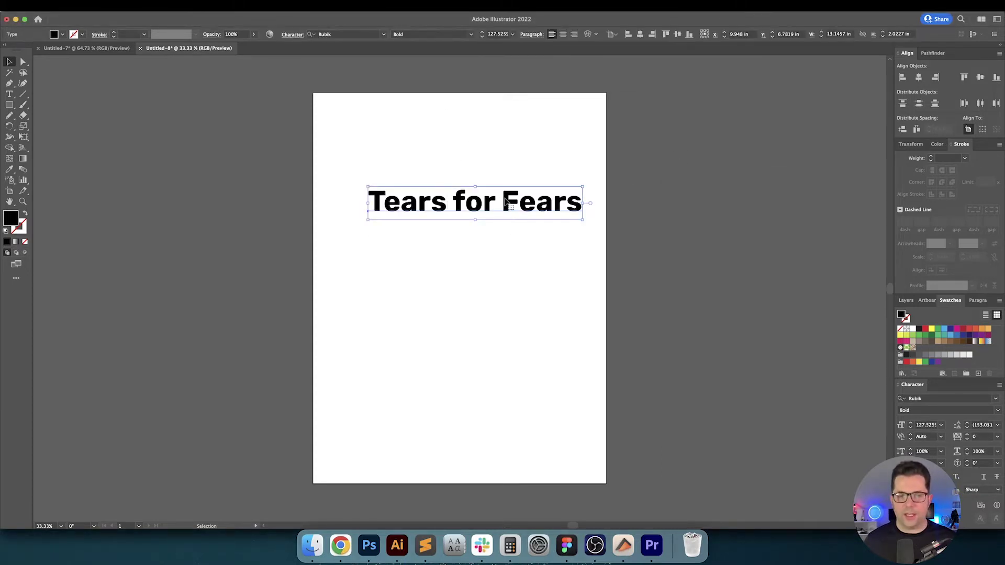
drag(516, 204, 500, 233)
click(508, 199)
drag(475, 184, 570, 289)
key(super+0)
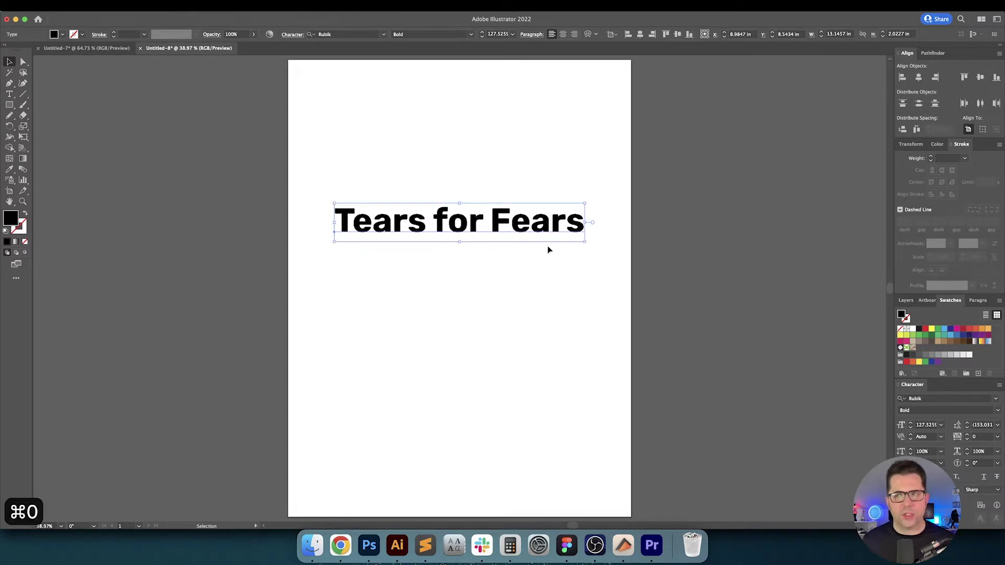
drag(532, 155, 505, 244)
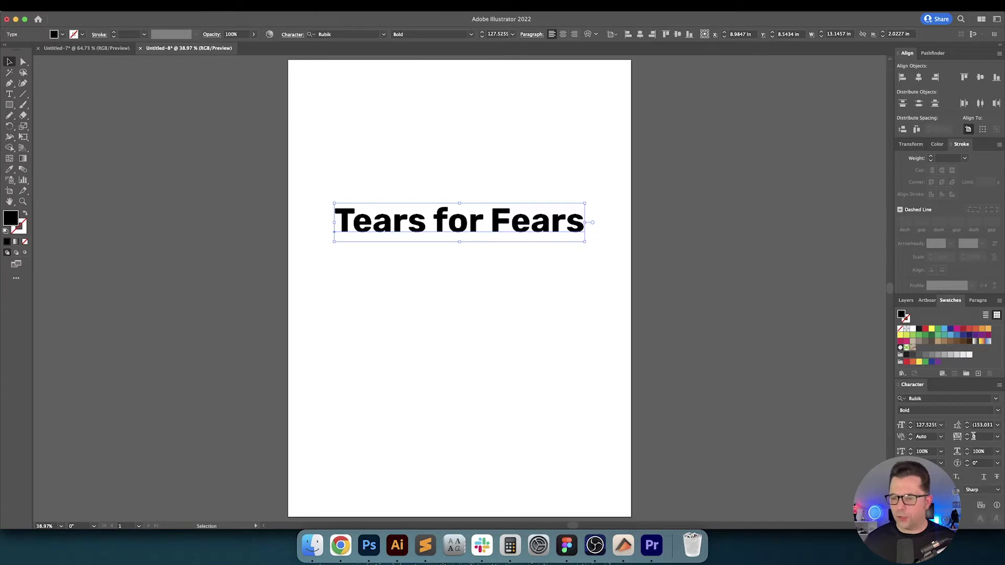
Set the title's kerning to Optical and keep its font style at Bold after previewing other weights.
click(941, 436)
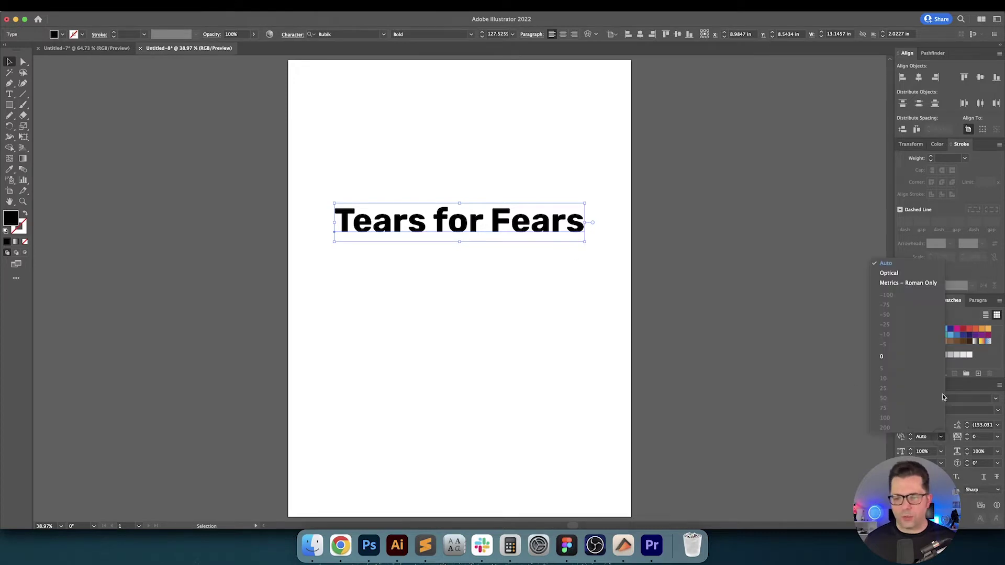
click(910, 272)
click(780, 272)
drag(461, 145, 521, 225)
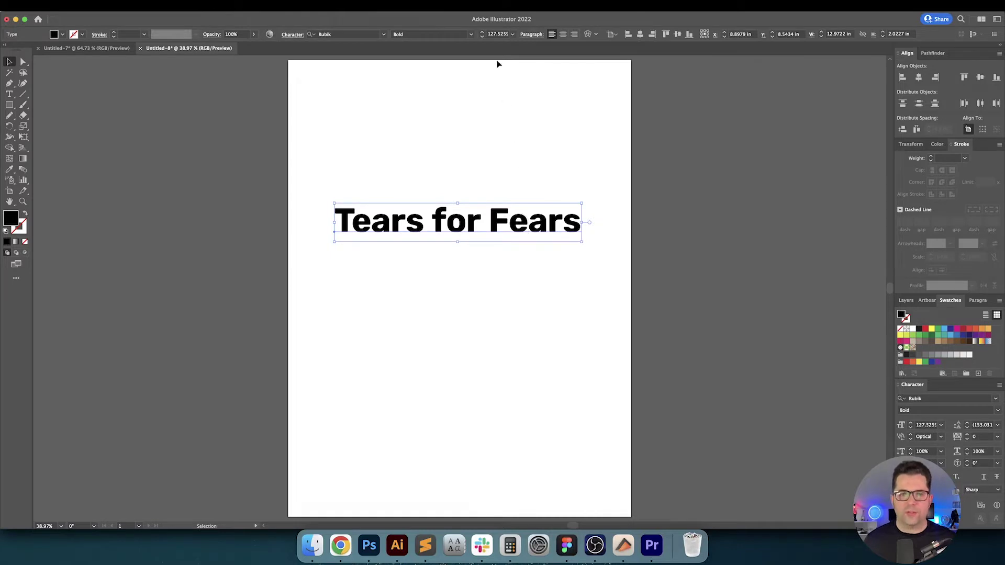
click(471, 35)
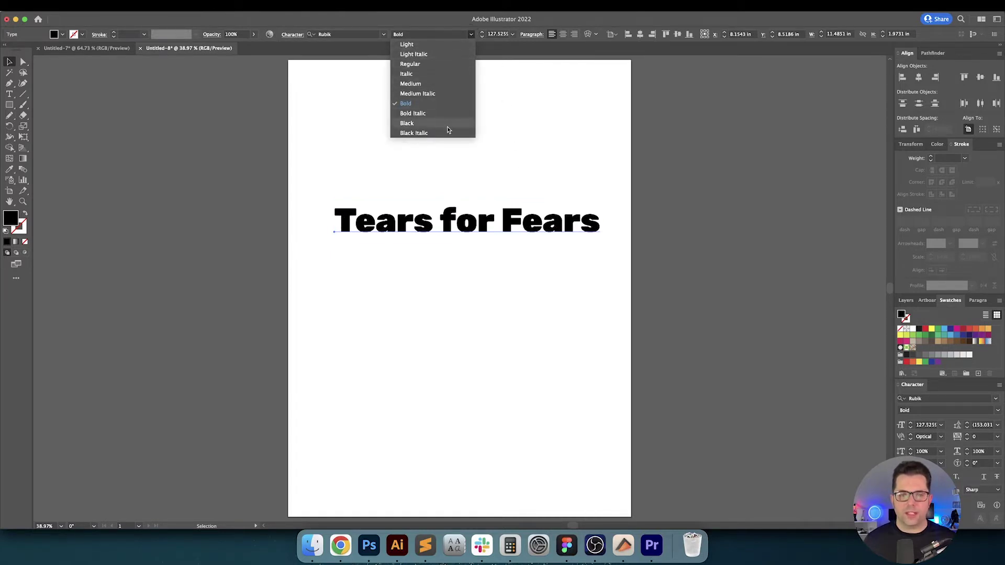
click(432, 104)
click(505, 125)
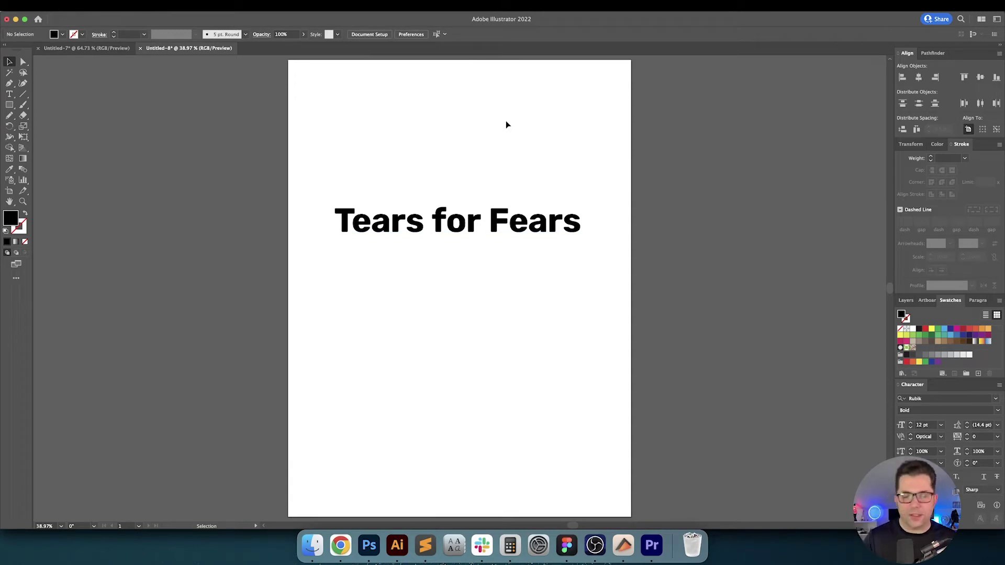
Replace the title text with "SONGS" and scale it down proportionally to about 68 pt.
key(v)
click(508, 207)
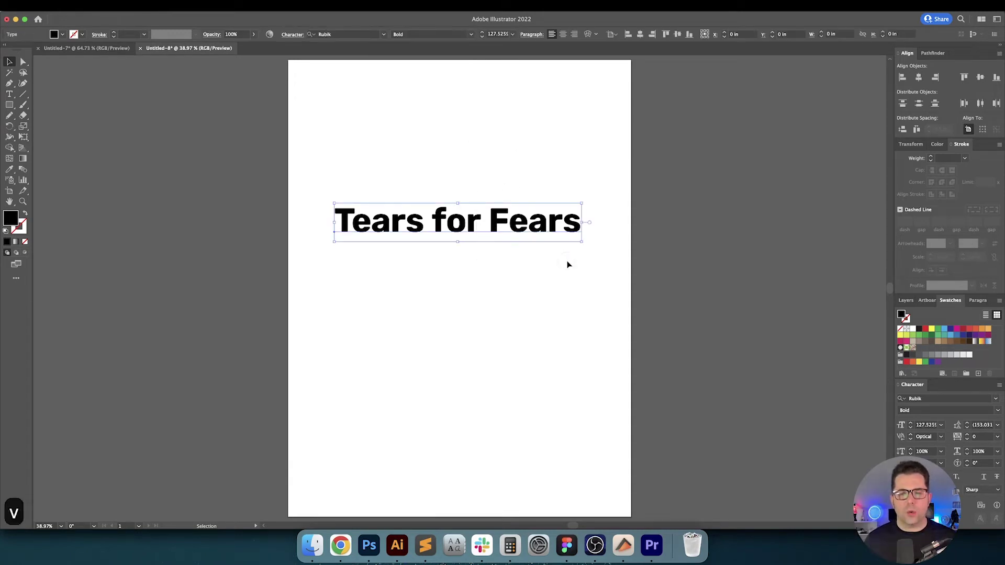
key(t)
triple_click(547, 223)
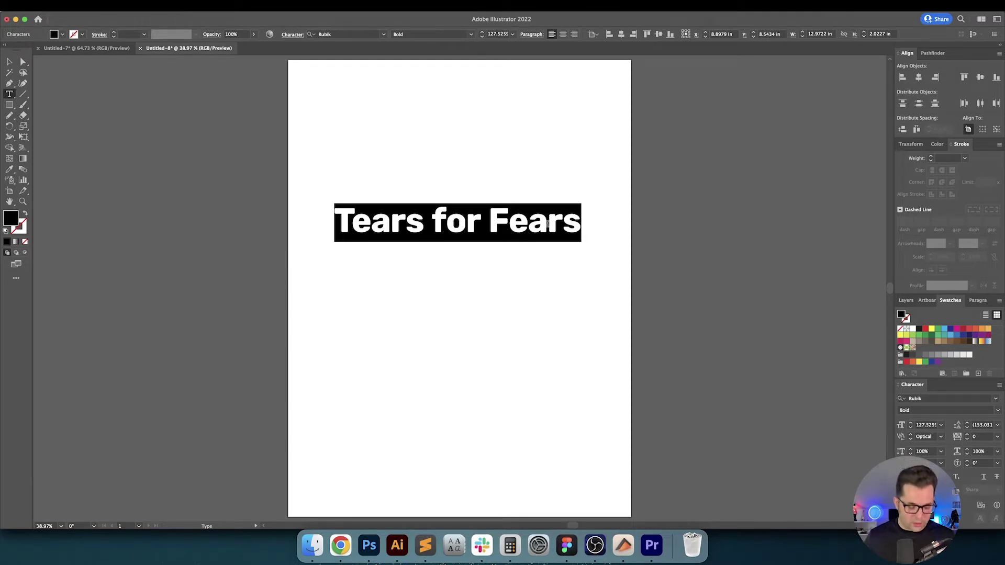
text(SONGS)
key(Escape)
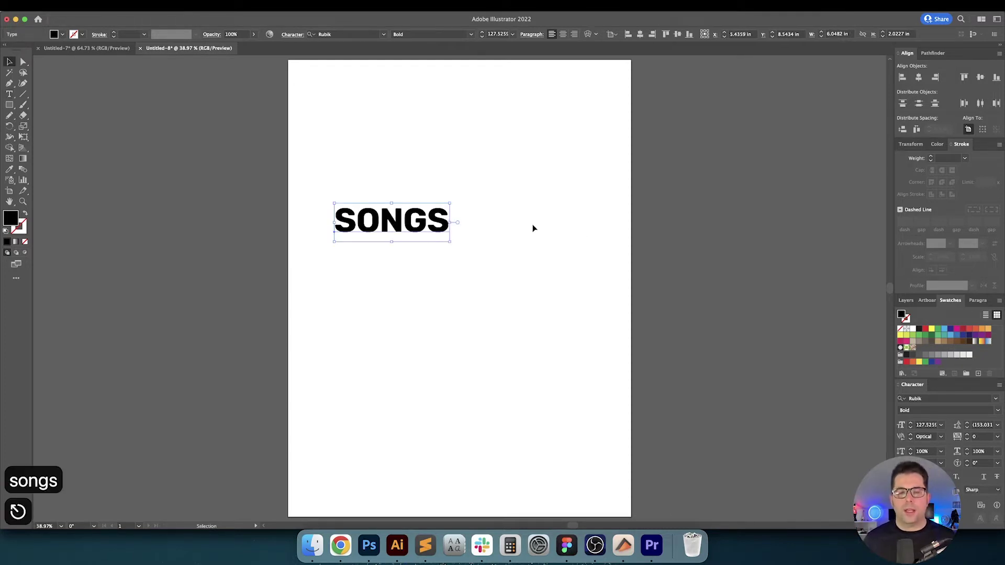
drag(449, 237, 398, 224)
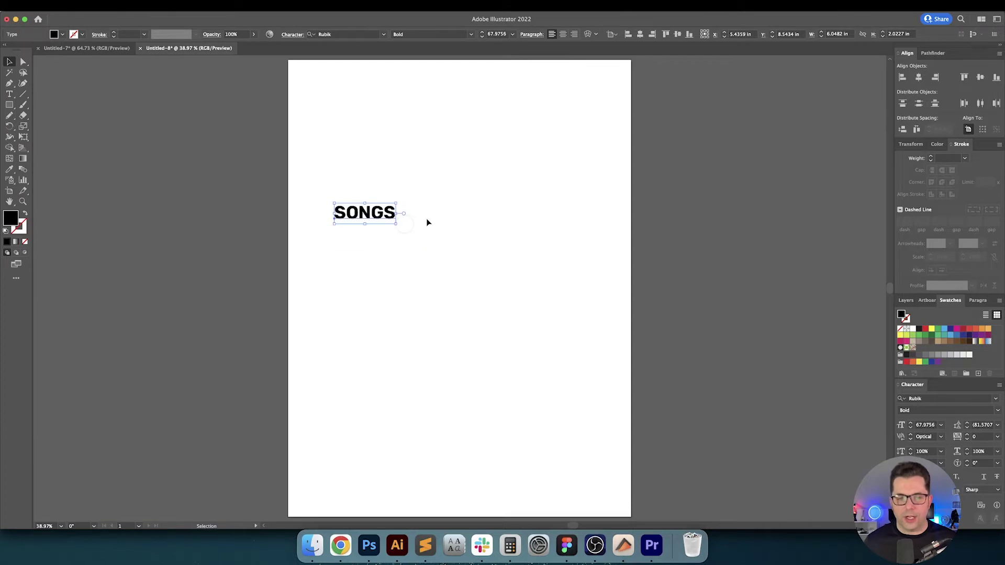
click(426, 220)
Change the font style of the SONGS text to Regular.
click(389, 218)
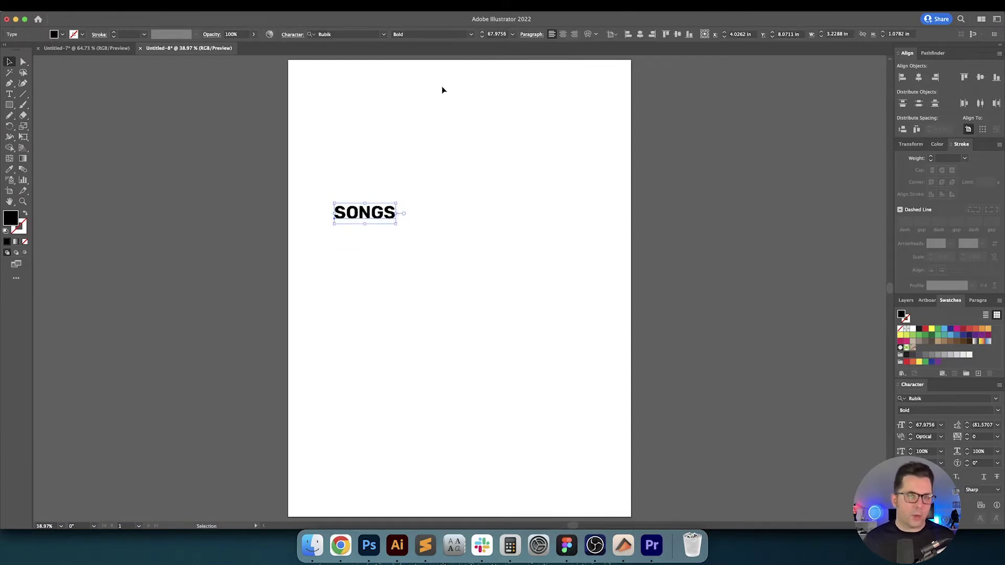
click(470, 34)
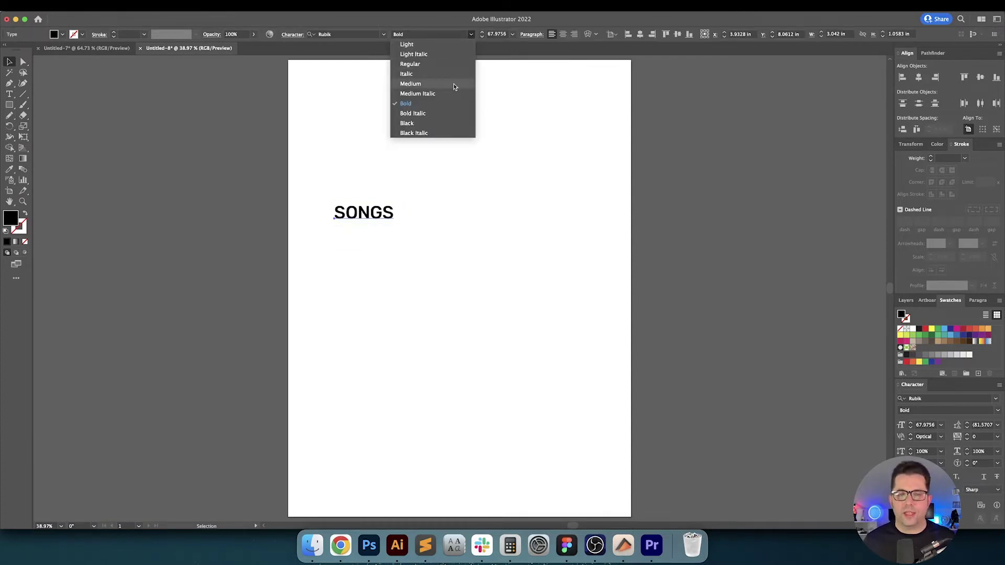
click(451, 63)
click(452, 155)
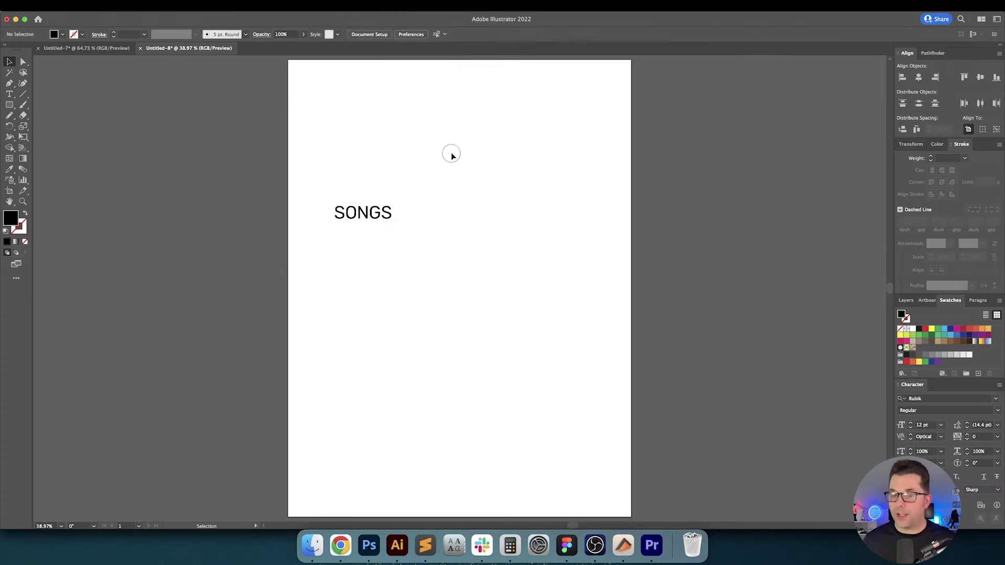
Move the SONGS text up about 0.5 in and set its font size to 60 pt.
key(v)
drag(460, 164, 362, 236)
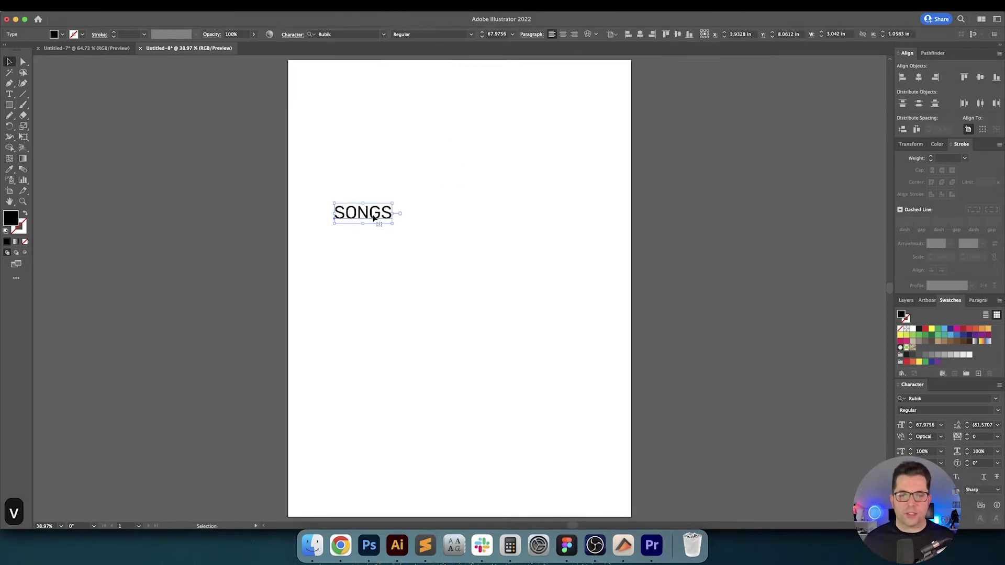
click(496, 34)
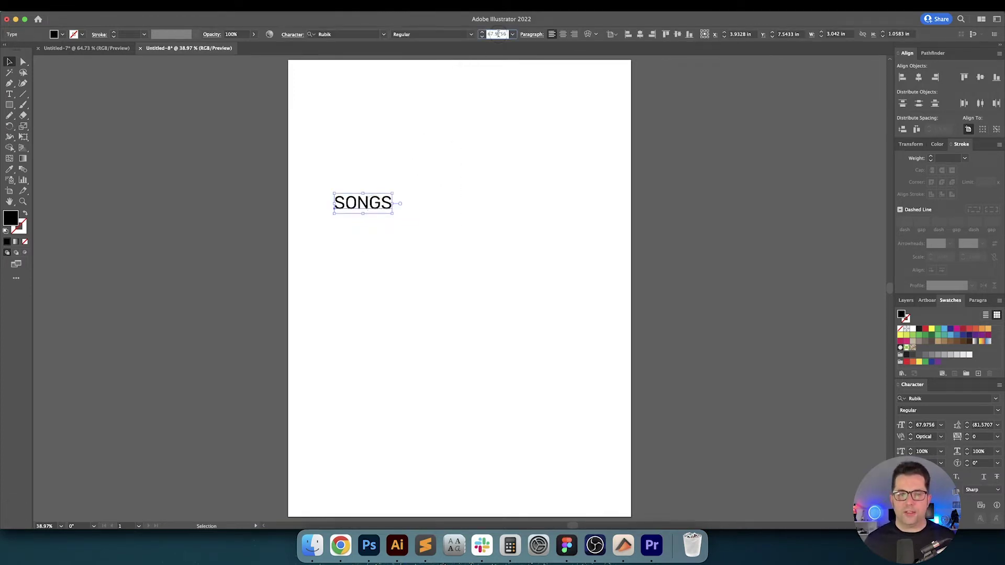
key(shift+Down)
key(Return)
click(511, 139)
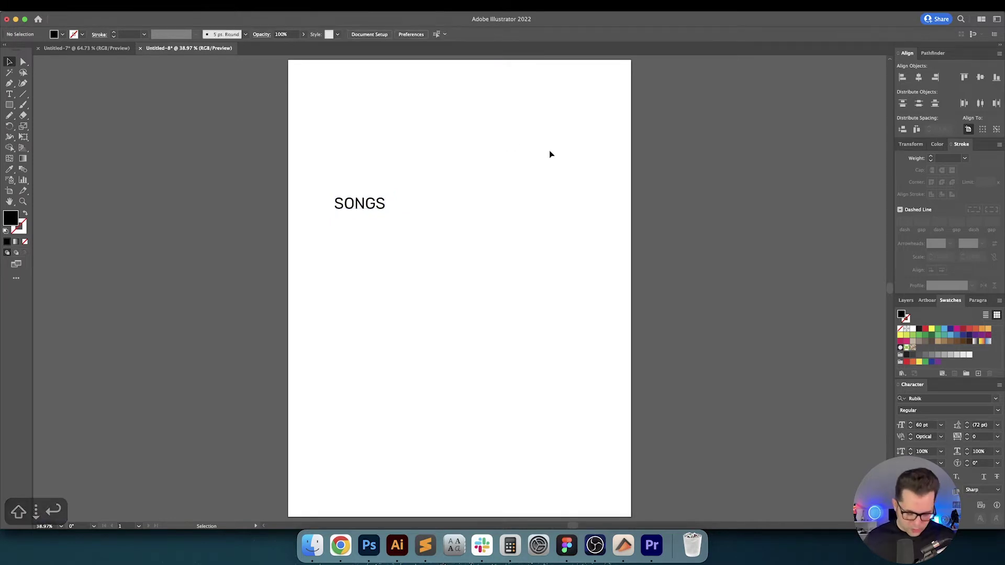
Draw a rectangle about 15.3 by 20.5 in inside the artboard, with no fill and a black 1 pt stroke.
key(m)
mouse_move(307, 92)
mouse_down()
mouse_move(459, 330)
mouse_move(576, 438)
mouse_move(598, 482)
mouse_up()
key(shift+x)
key(v)
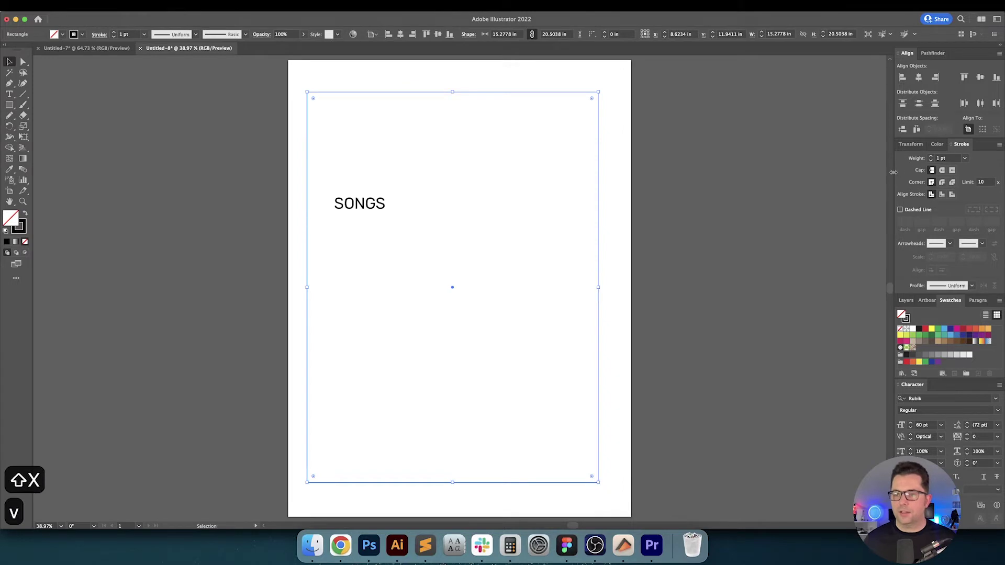
Position the rectangle's upper-left corner at X 2 in and Y 2 in.
click(910, 145)
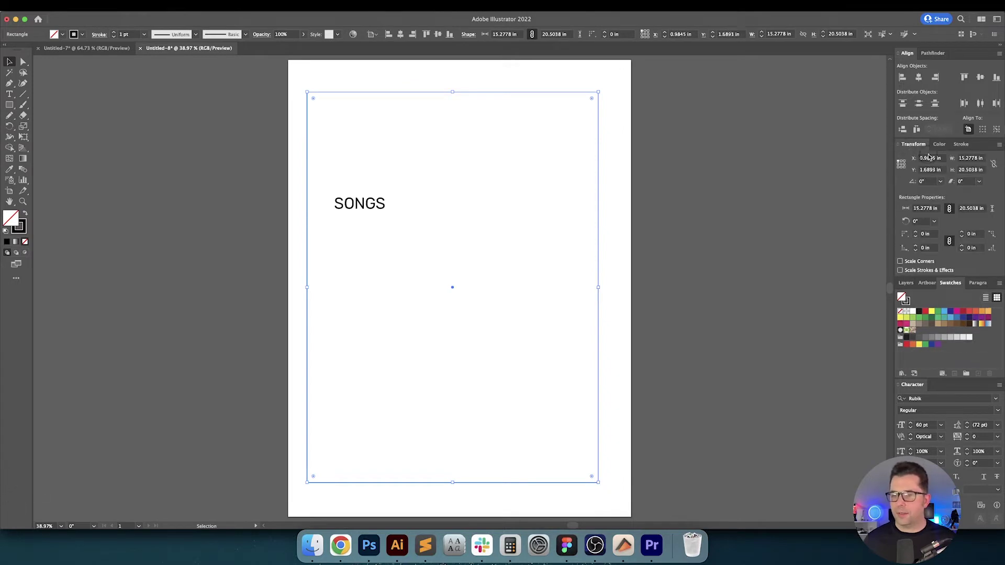
click(927, 158)
key(shift+Up)
key(shift+Up)
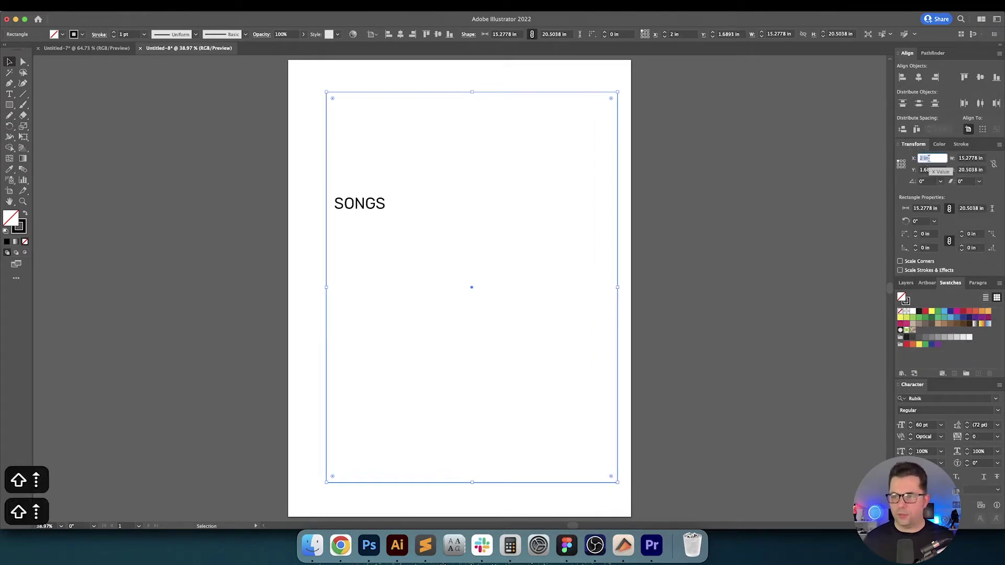
key(Tab)
key(shift+Up)
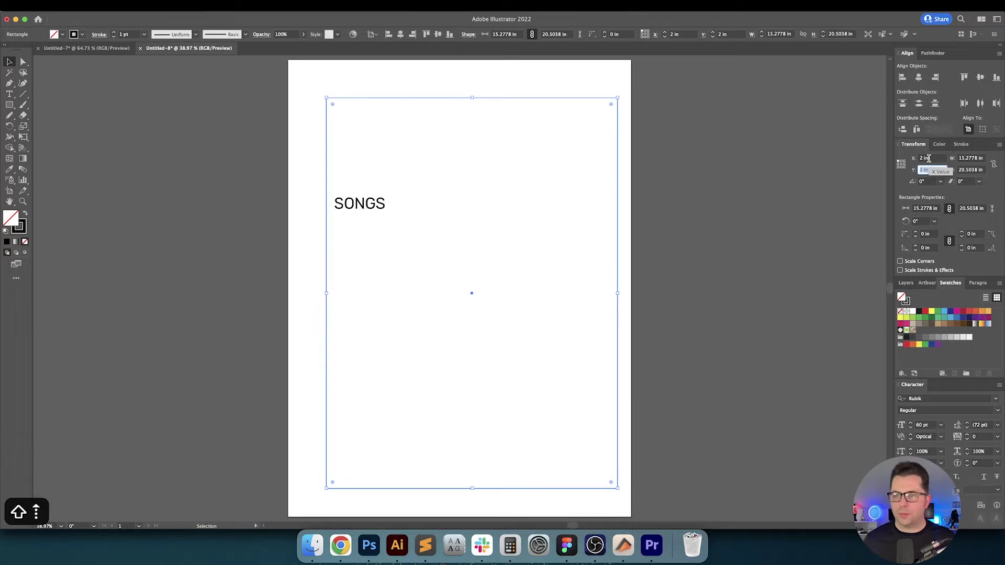
Set the rectangle's width to 14 in and its height to 20 in, keeping it selected.
key(Tab)
key(shift+Down)
key(shift+Down)
key(Tab)
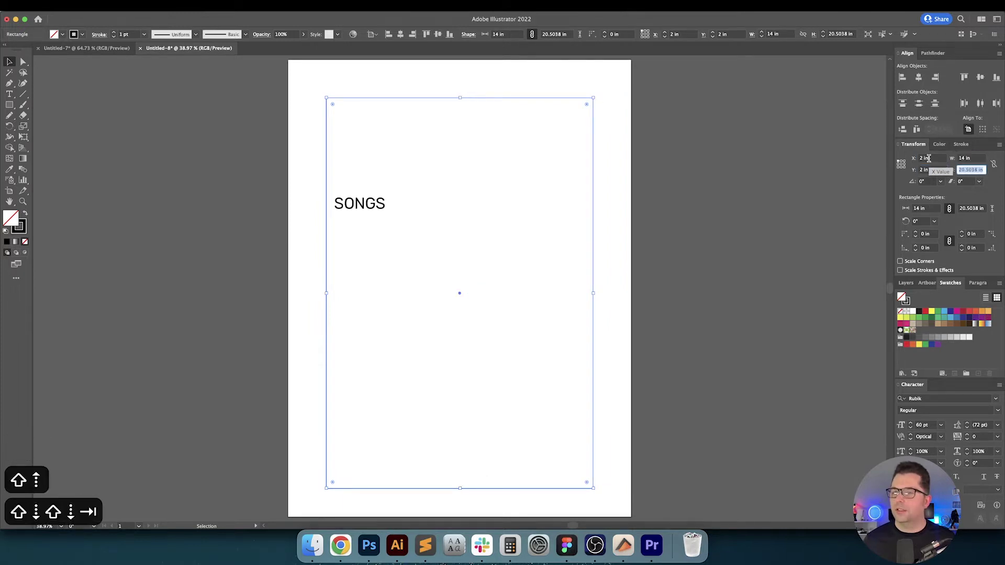
key(shift+Up)
key(shift+Up)
key(shift+Down)
key(shift+Down)
key(Return)
key(v)
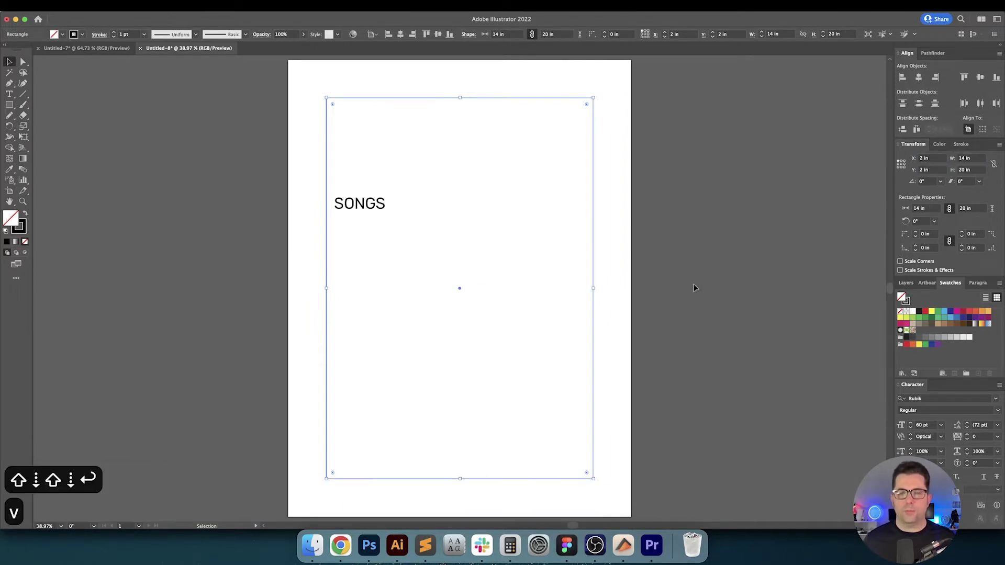
click(657, 223)
key(v)
click(593, 241)
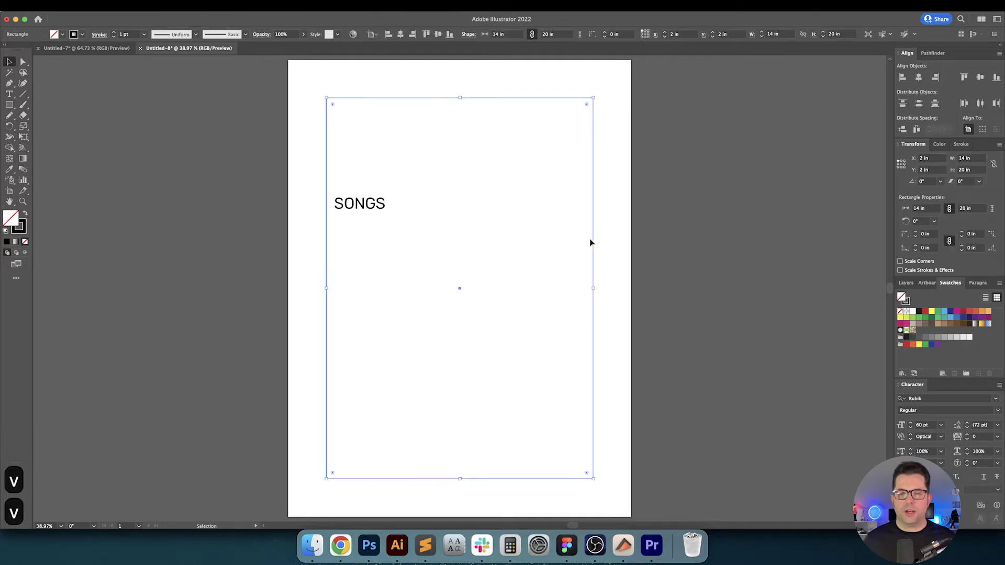
Lock the 14 by 20 in margin rectangle in place.
click(622, 229)
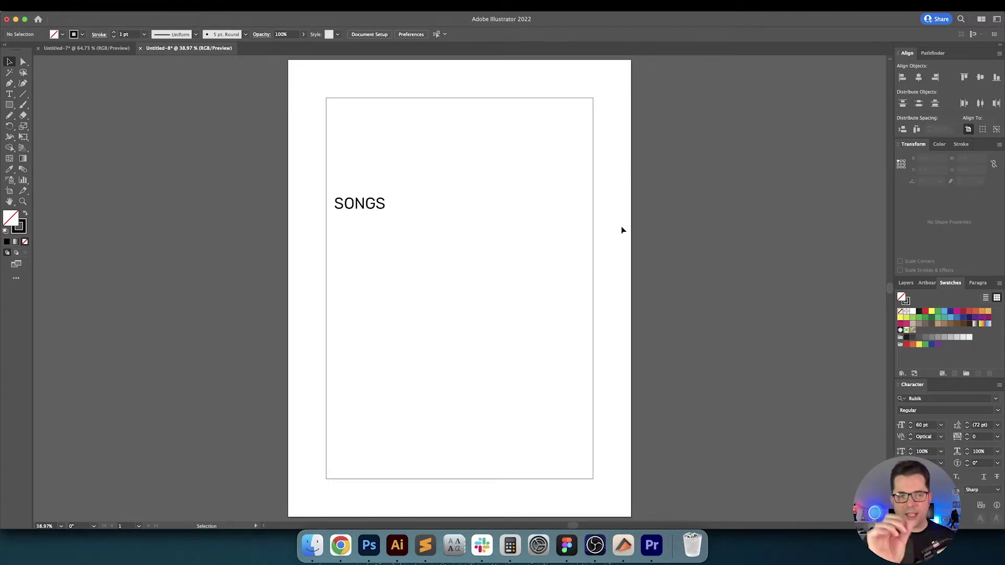
key(v)
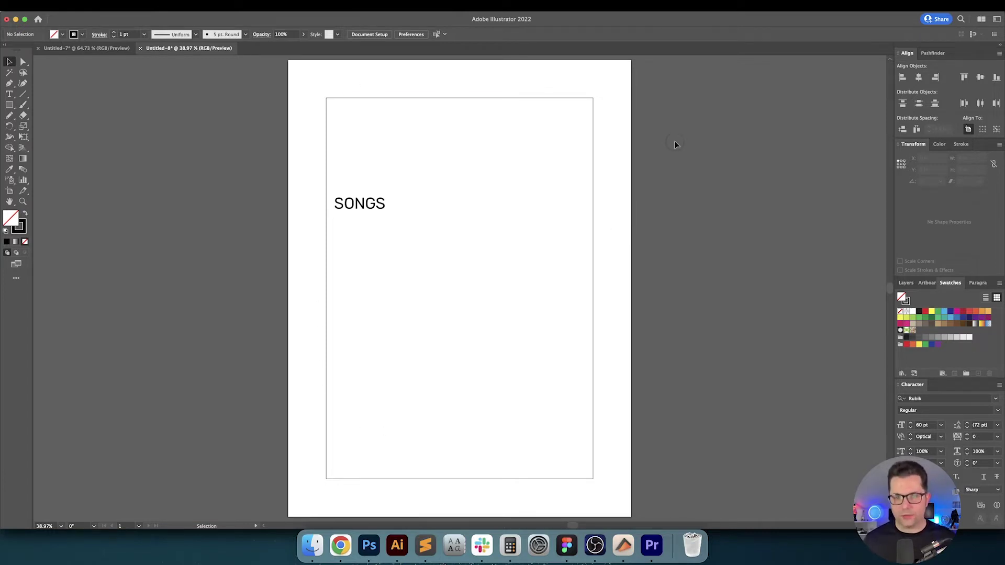
click(593, 164)
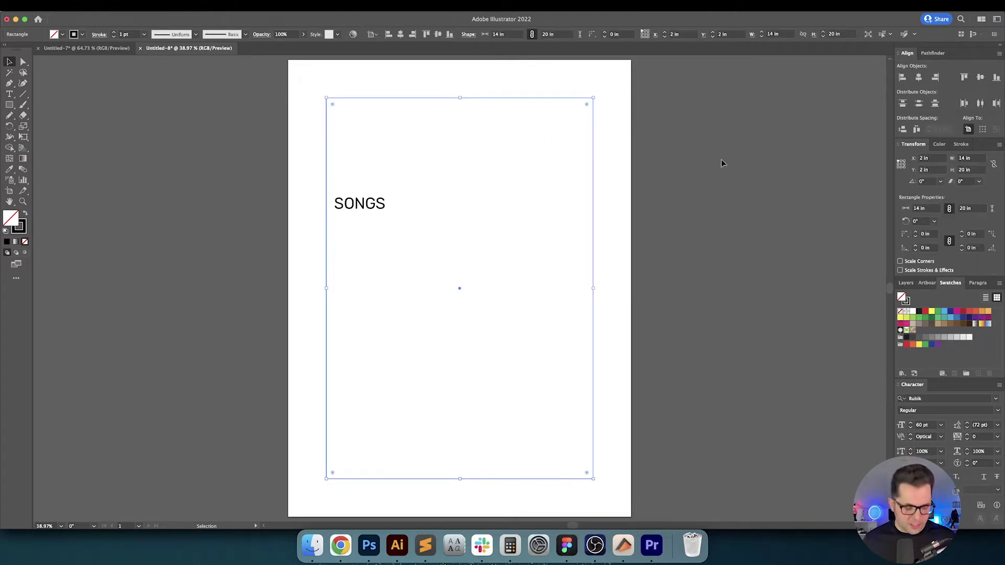
key(super+2)
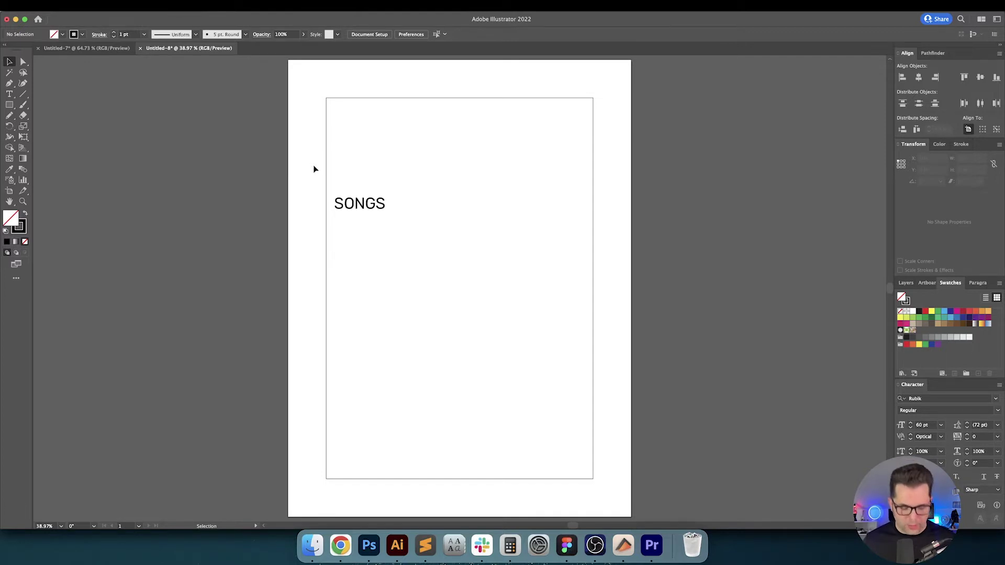
Duplicate the SONGS text twice straight down, stacking the copies about 0.9 in and 0.8 in below the preceding line.
key(v)
key(v)
click(362, 202)
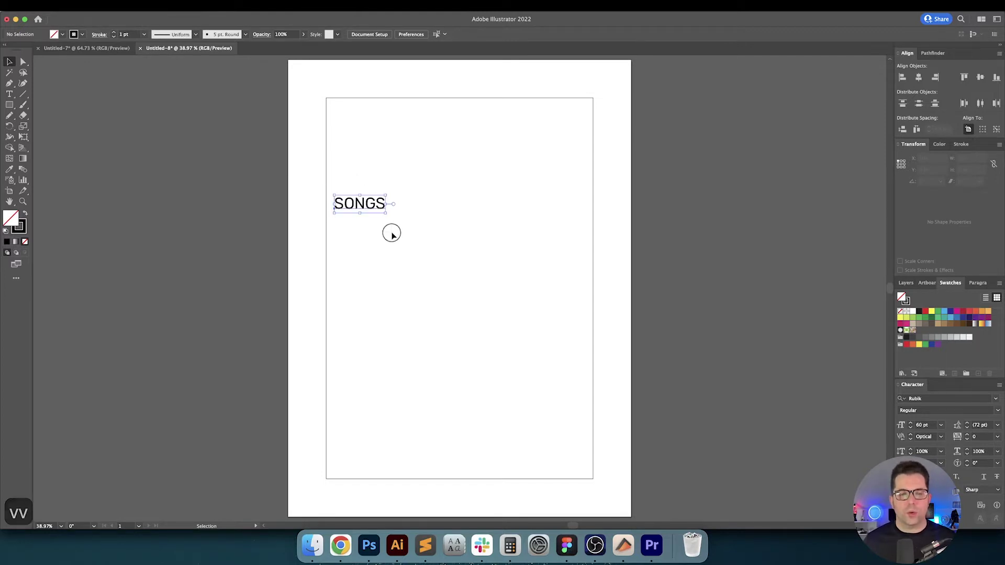
click(410, 213)
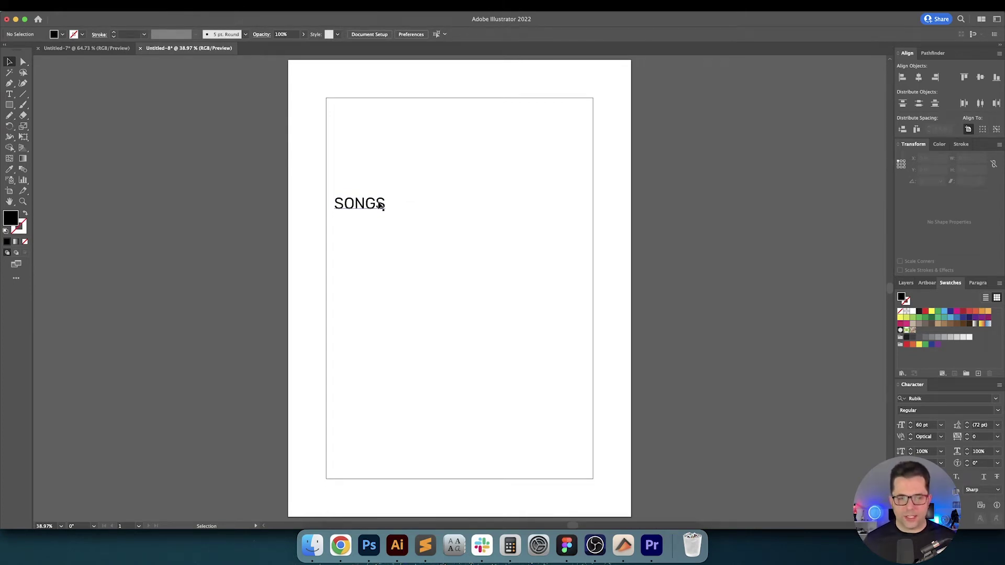
drag(381, 205, 381, 222)
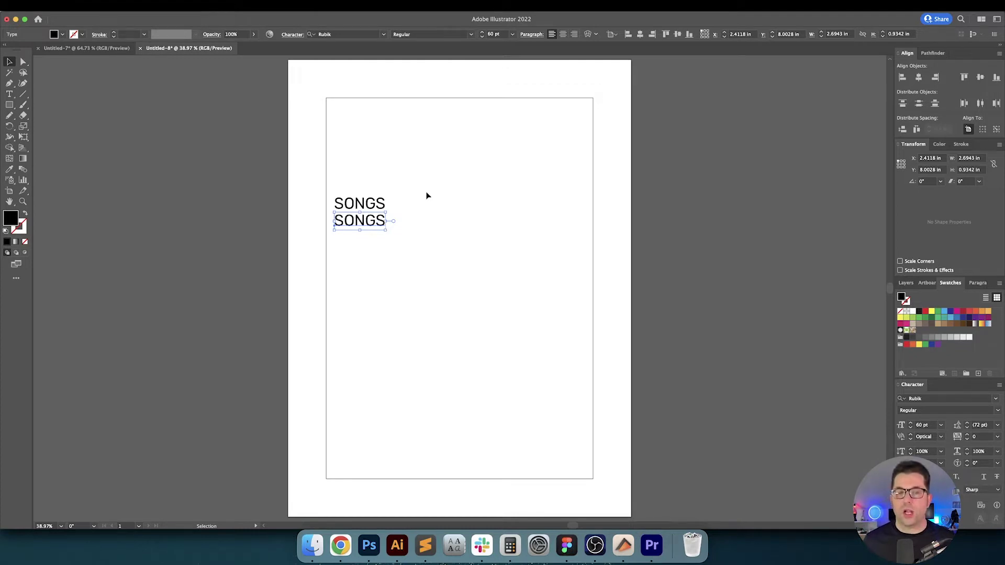
drag(380, 220, 380, 237)
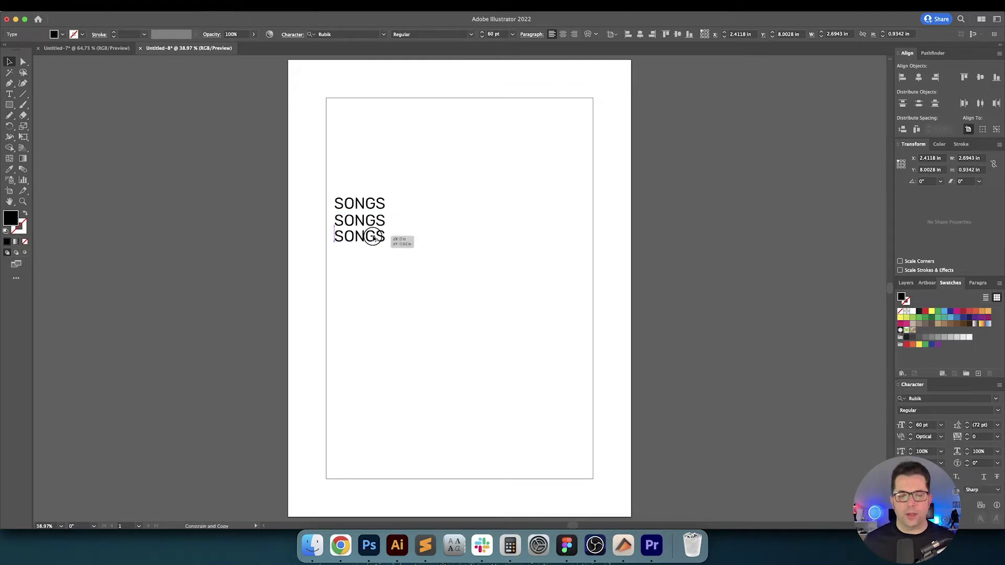
click(404, 240)
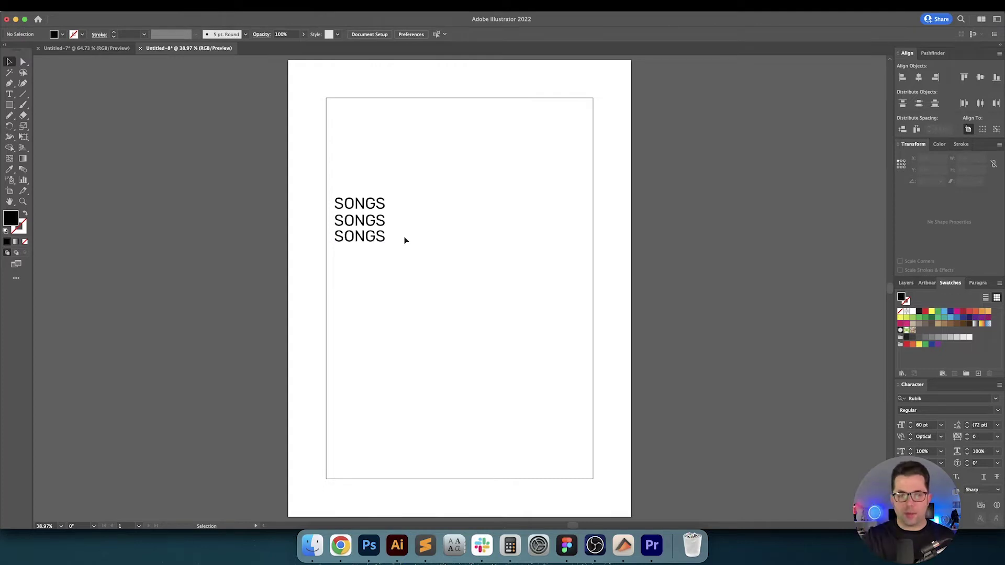
Replace the second and third SONGS lines with FROM and THE in capitals.
key(t)
double_click(365, 219)
text(from)
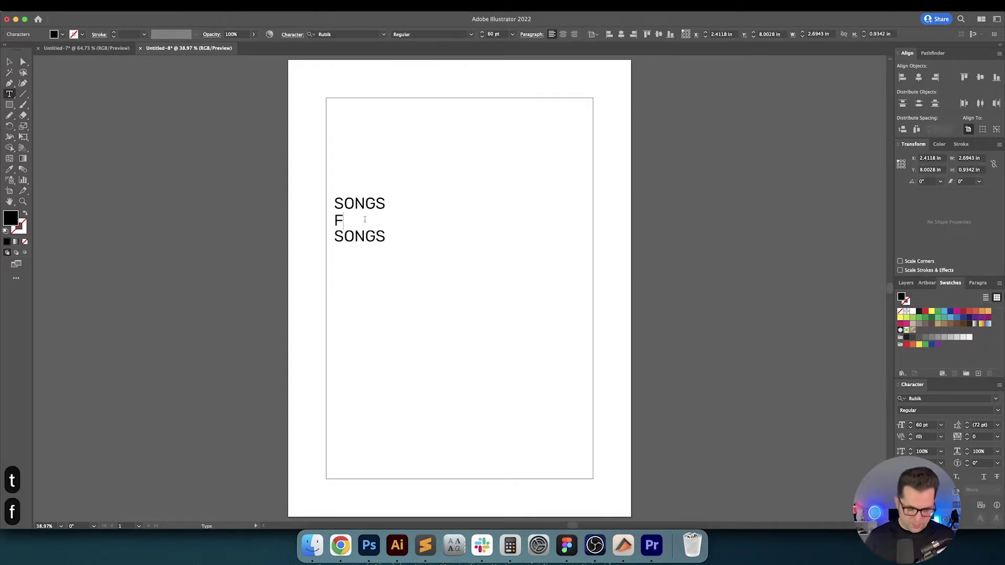
double_click(361, 236)
text(the)
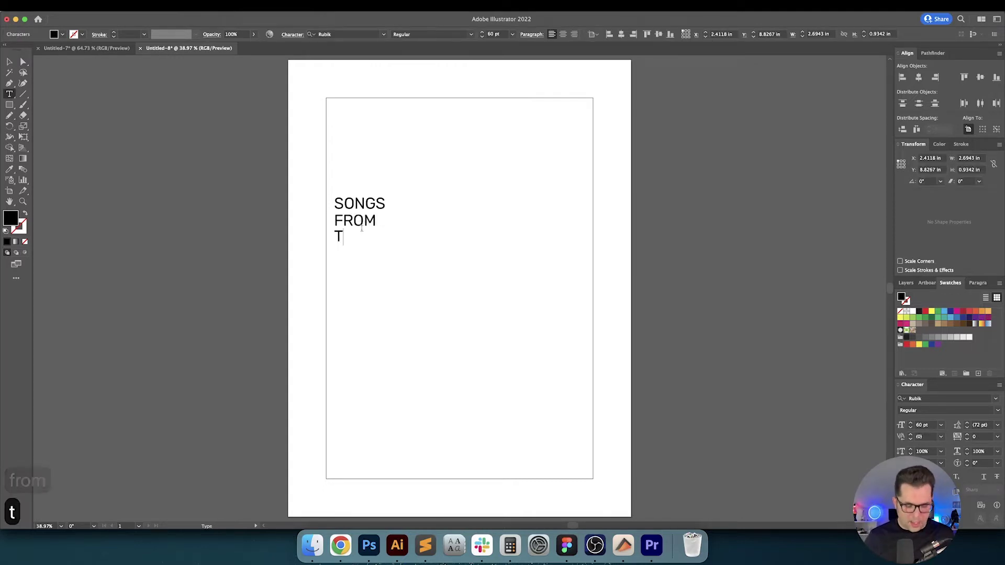
key(Escape)
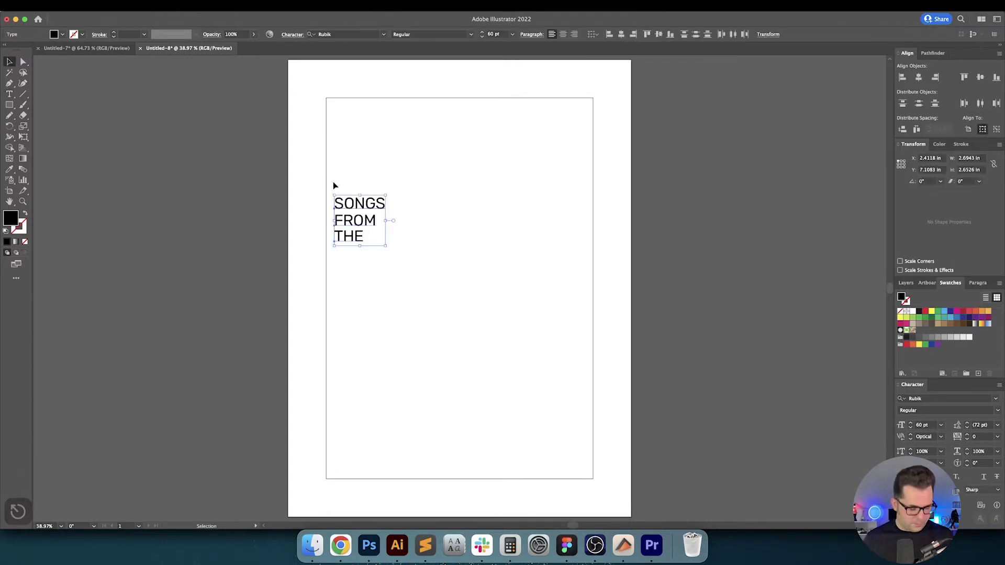
Retype the three stacked text lines in lowercase as songs, from and the.
key(t)
double_click(360, 204)
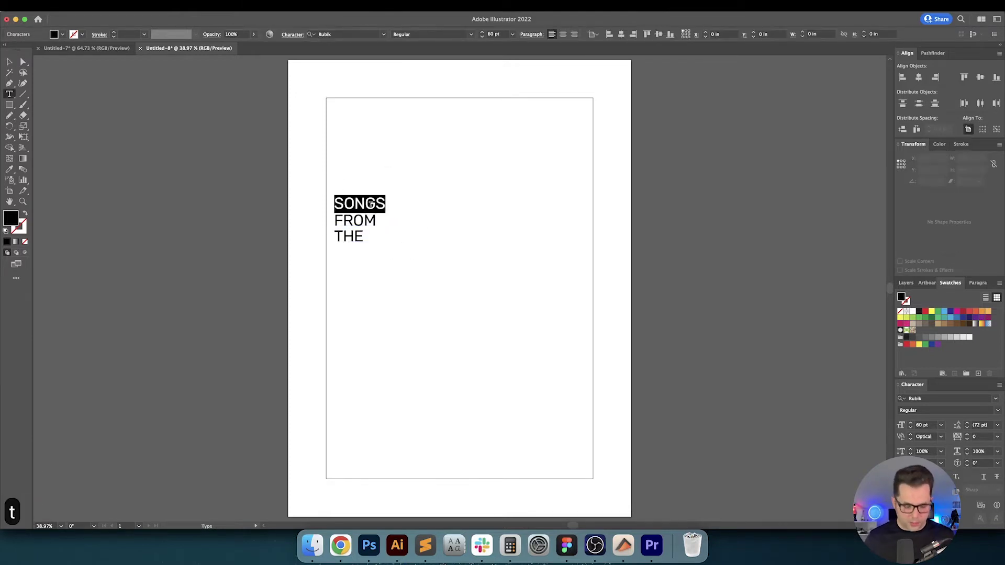
text(songs)
double_click(359, 218)
text(from)
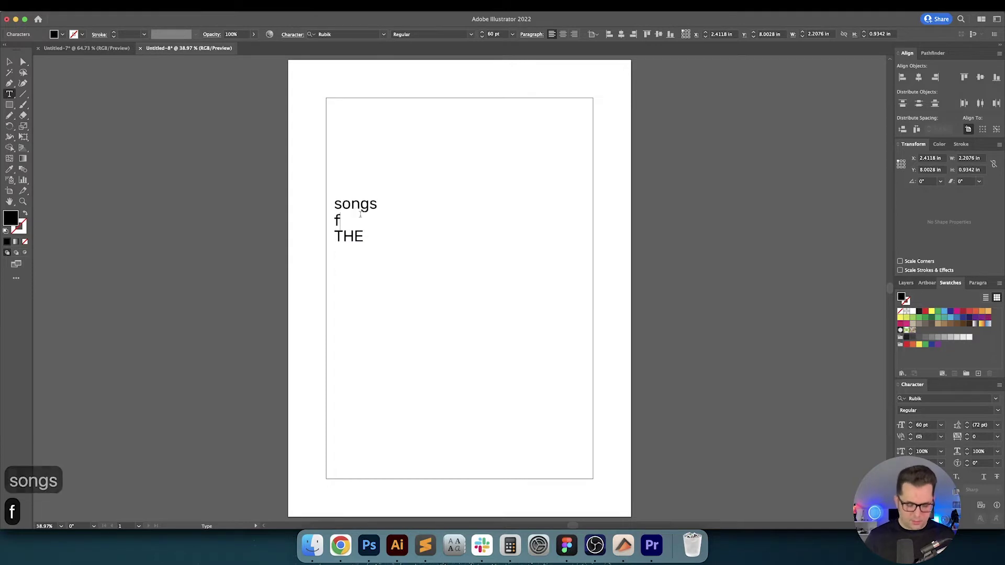
double_click(356, 236)
text(thre)
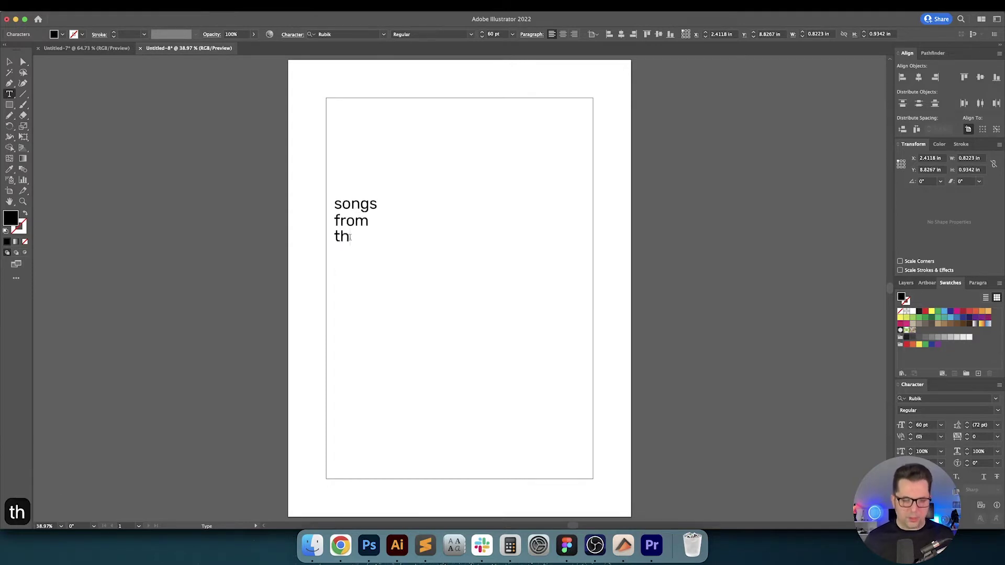
key(BackSpace)
key(BackSpace)
text(e)
key(Escape)
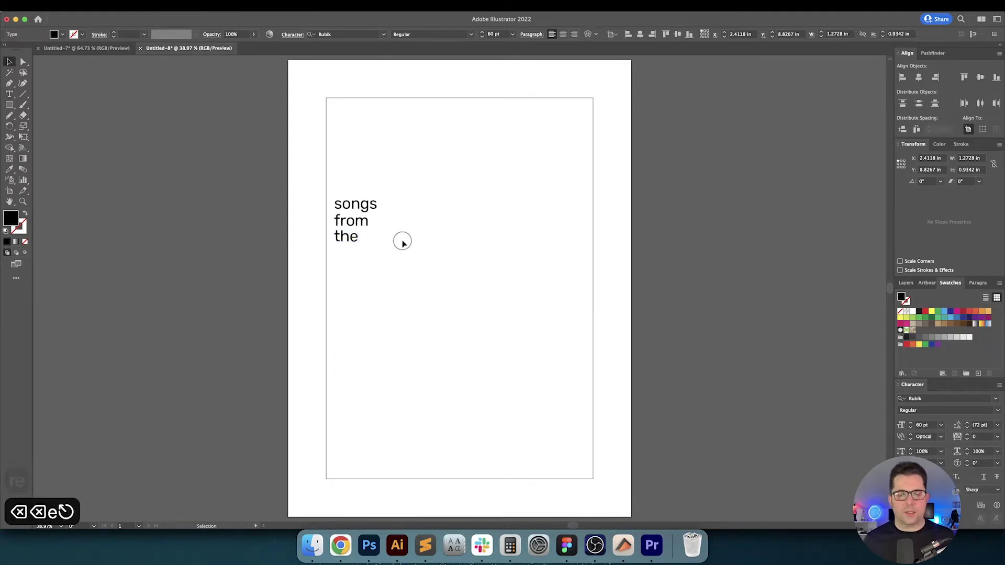
Copy the songs text about 4.5 in straight down and set the copy to 240 pt Rubik Bold.
key(v)
drag(372, 207, 373, 291)
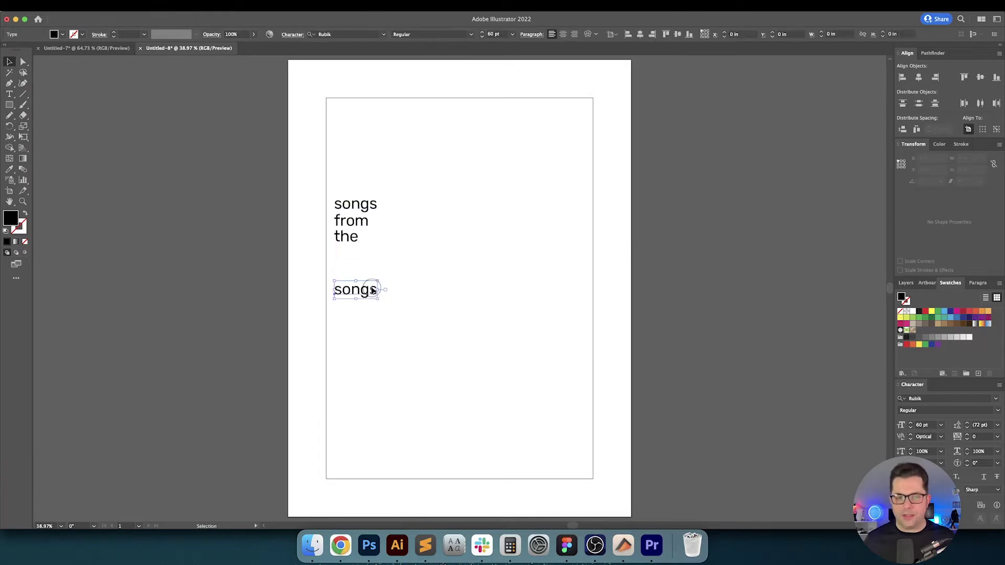
click(495, 35)
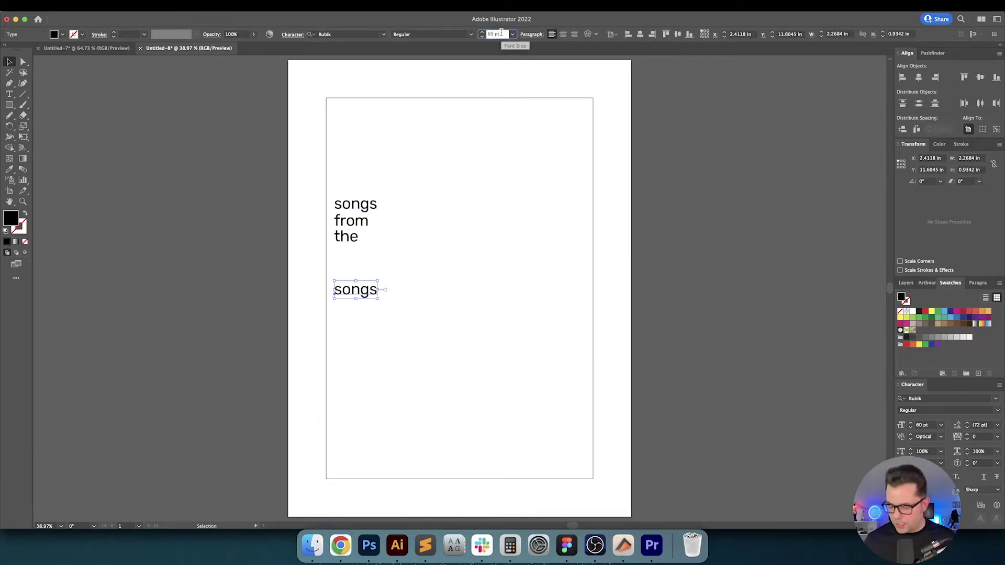
text(240)
key(Return)
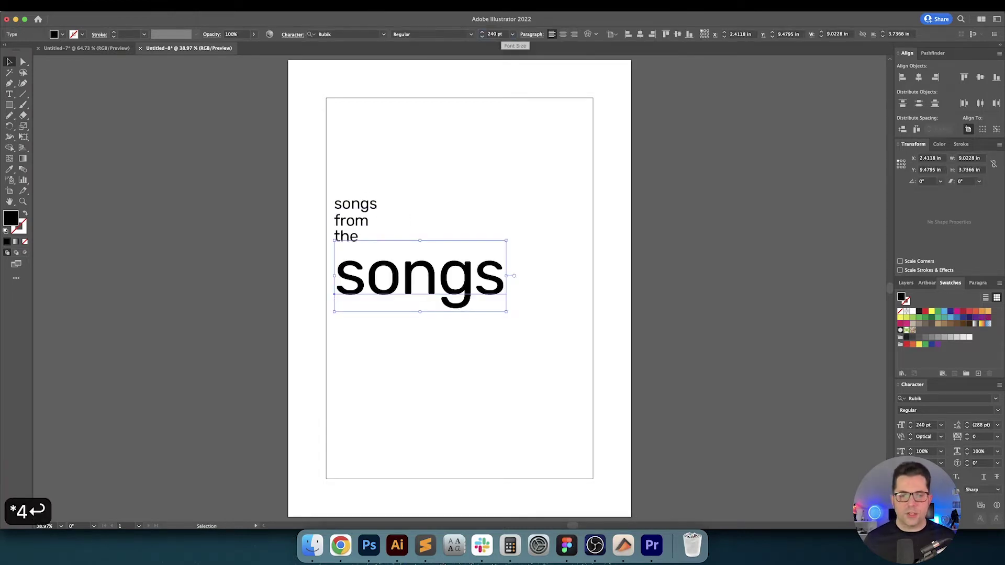
click(471, 34)
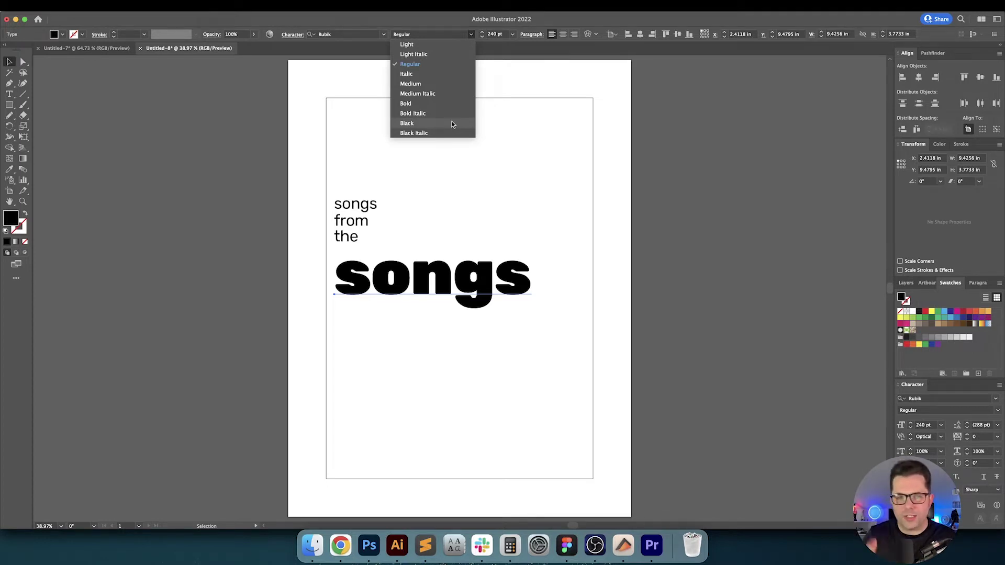
click(453, 103)
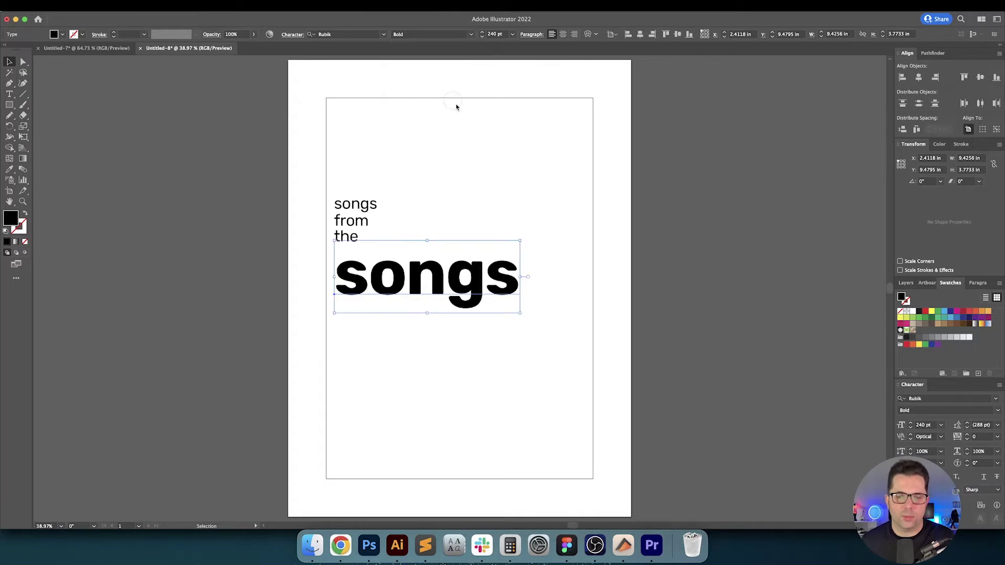
Replace the large bold text with BIG and CHAIR in capitals on two lines.
key(t)
double_click(478, 260)
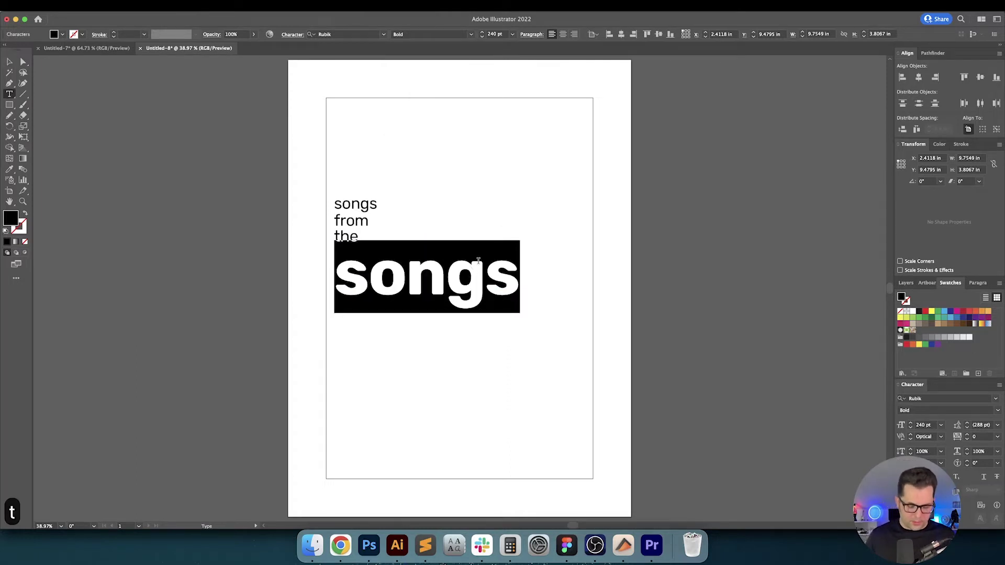
text(big)
key(Return)
text(chais)
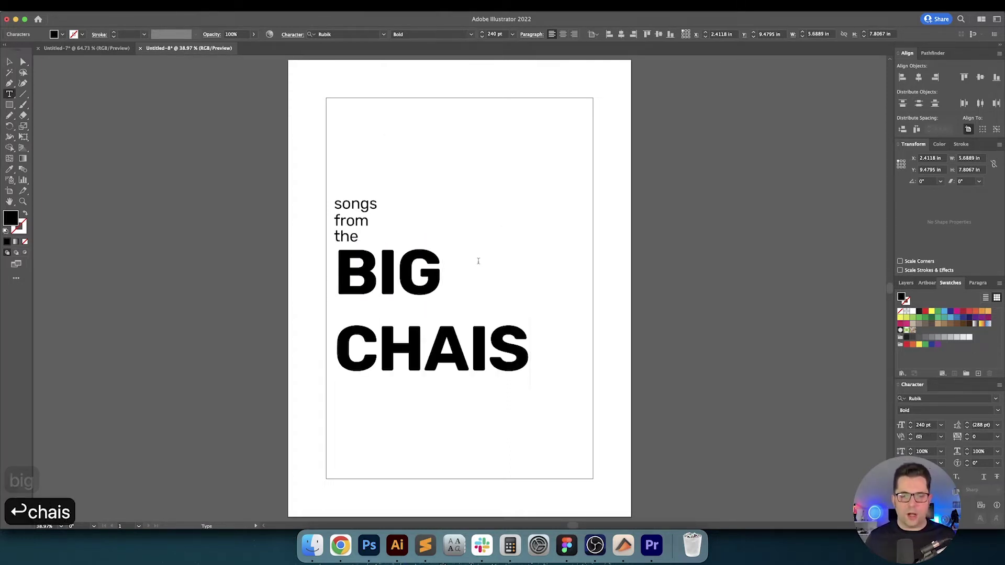
key(BackSpace)
text(r)
key(Escape)
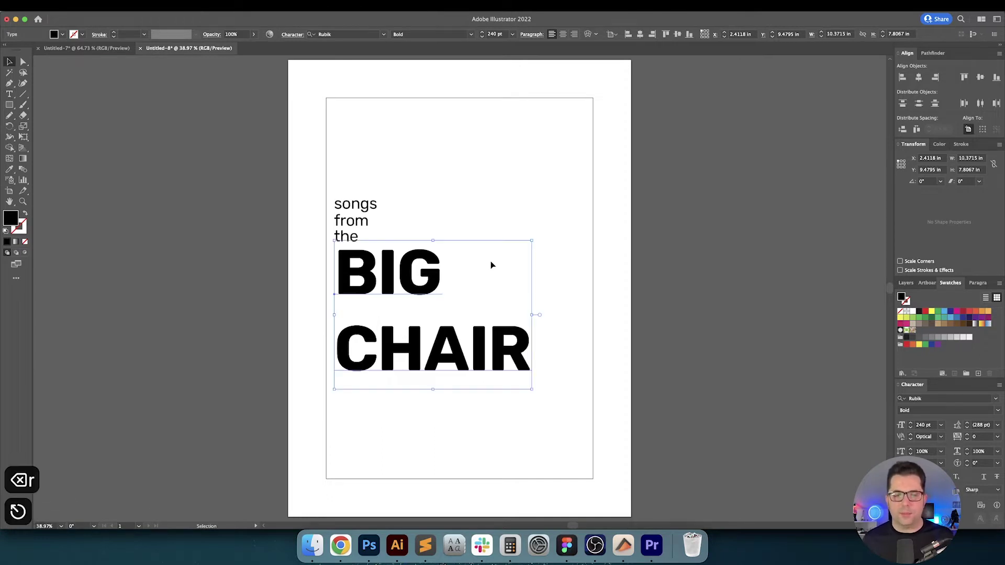
click(494, 263)
key(v)
key(v)
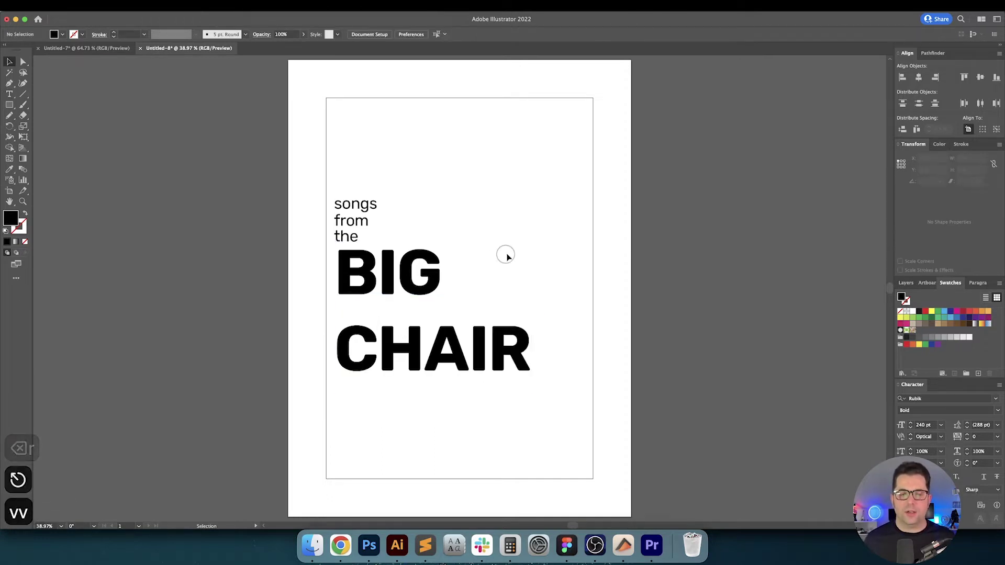
click(489, 347)
drag(354, 187, 463, 419)
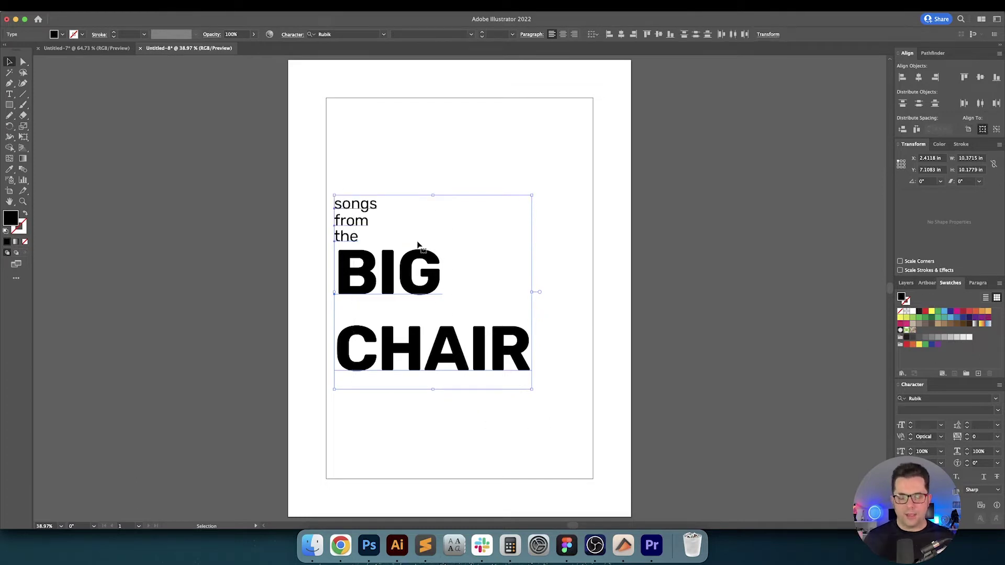
click(449, 119)
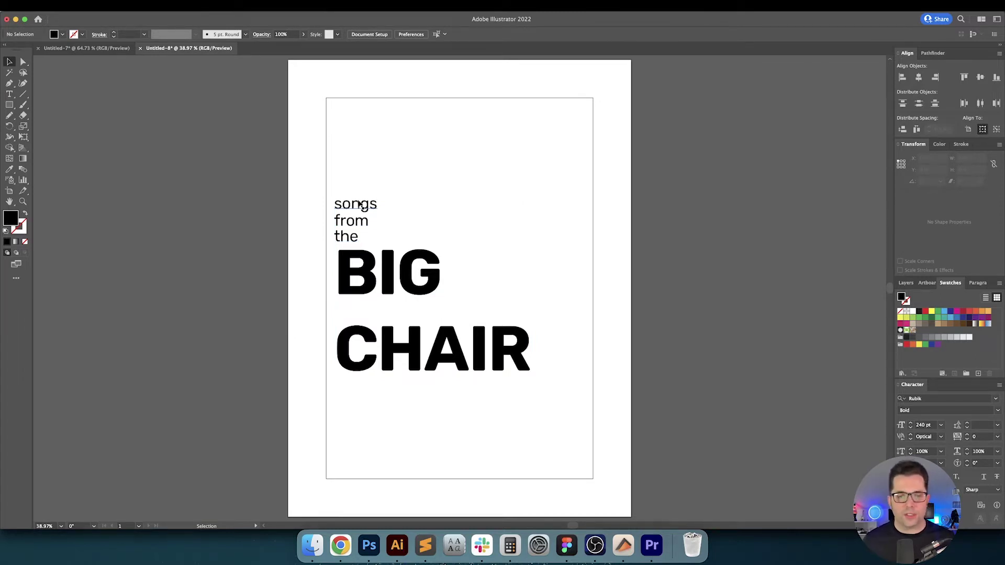
click(364, 206)
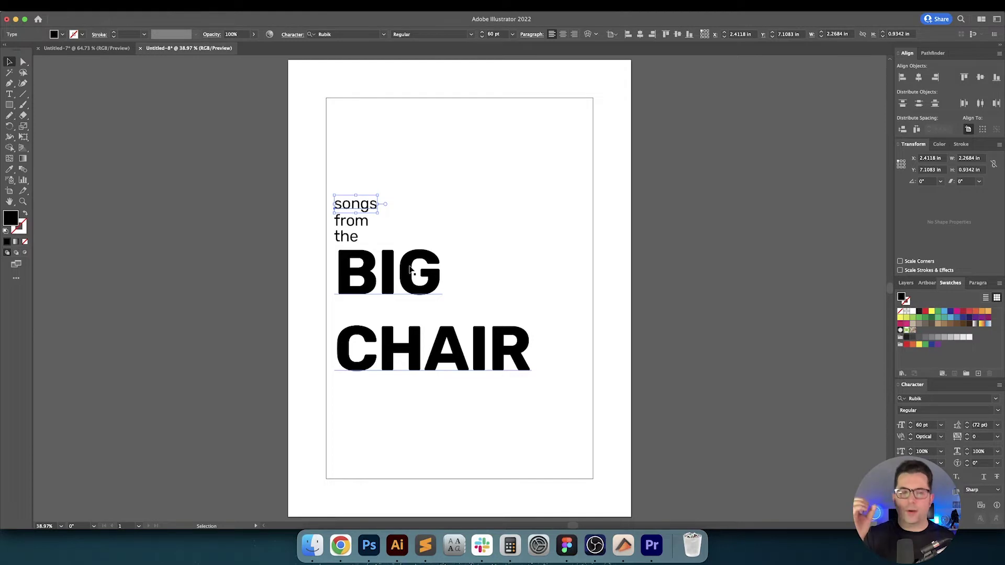
click(493, 271)
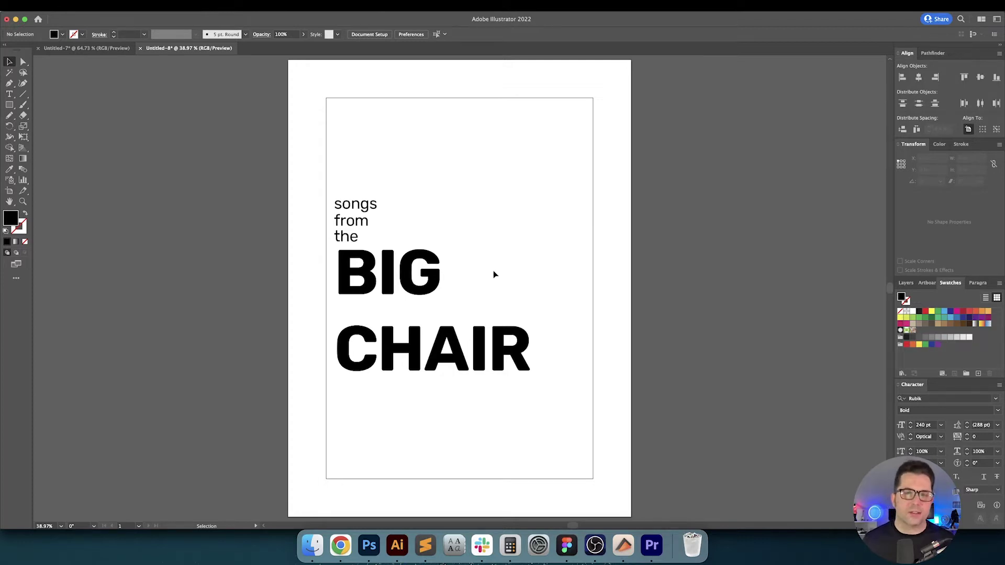
click(471, 373)
click(366, 171)
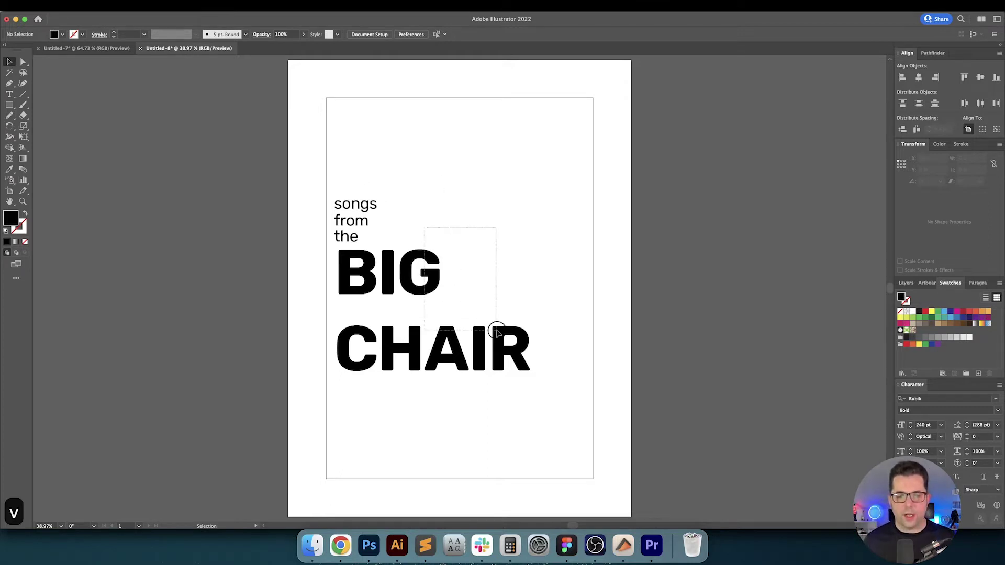
Tighten the leading of the BIG CHAIR text to 220 pt and deselect it.
drag(496, 330, 496, 330)
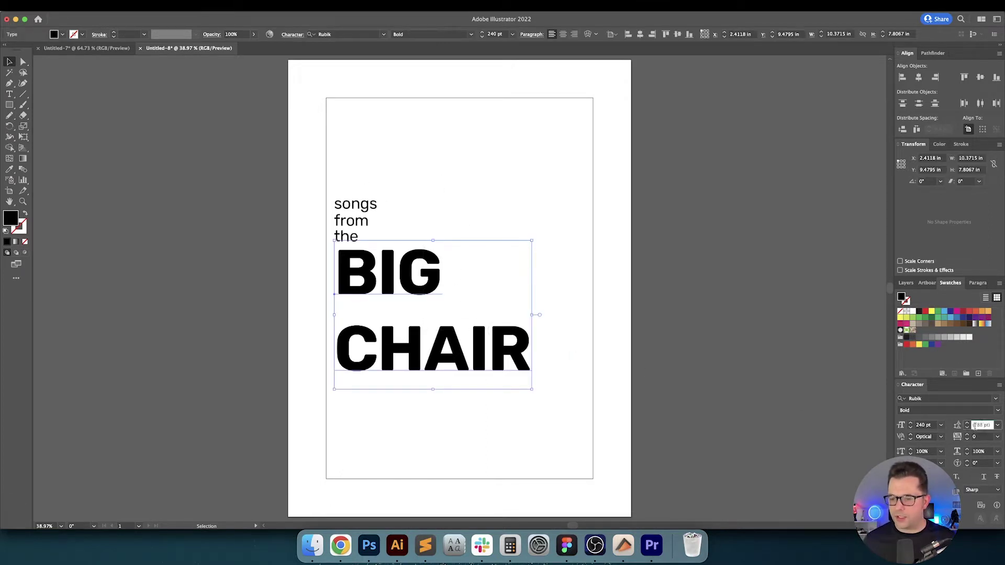
key(shift+Down)
key(shift+Down)
key(shift+Down)
key(shift+Down)
key(shift+Down)
key(shift+Down)
key(shift+Down)
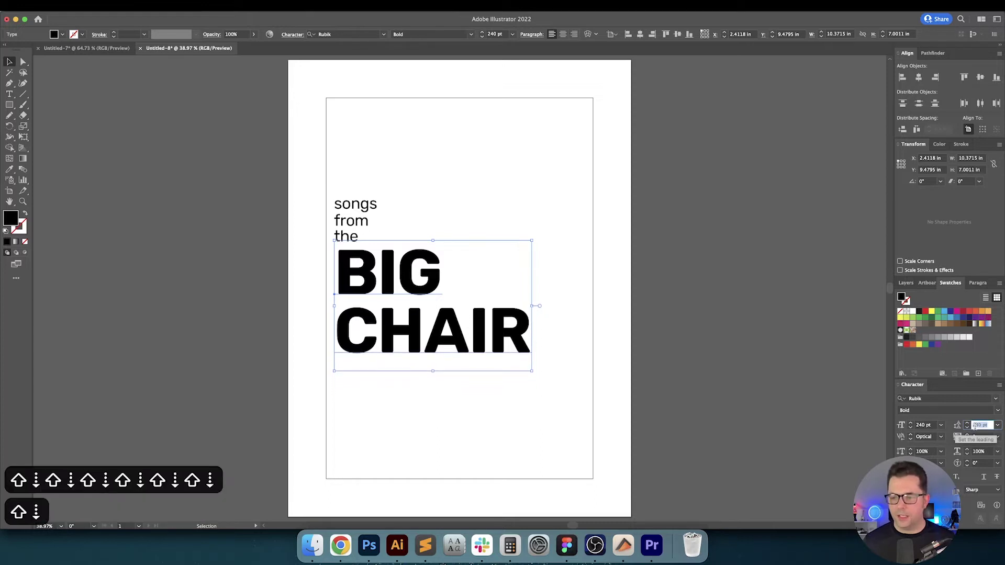
key(shift+Up)
key(shift+Up)
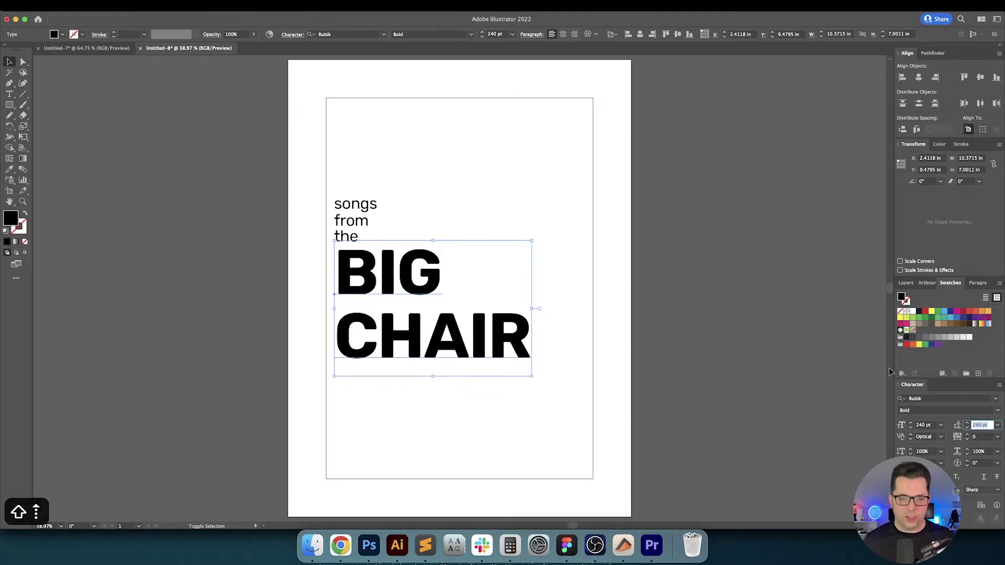
key(shift+Down)
key(shift+Down)
key(Return)
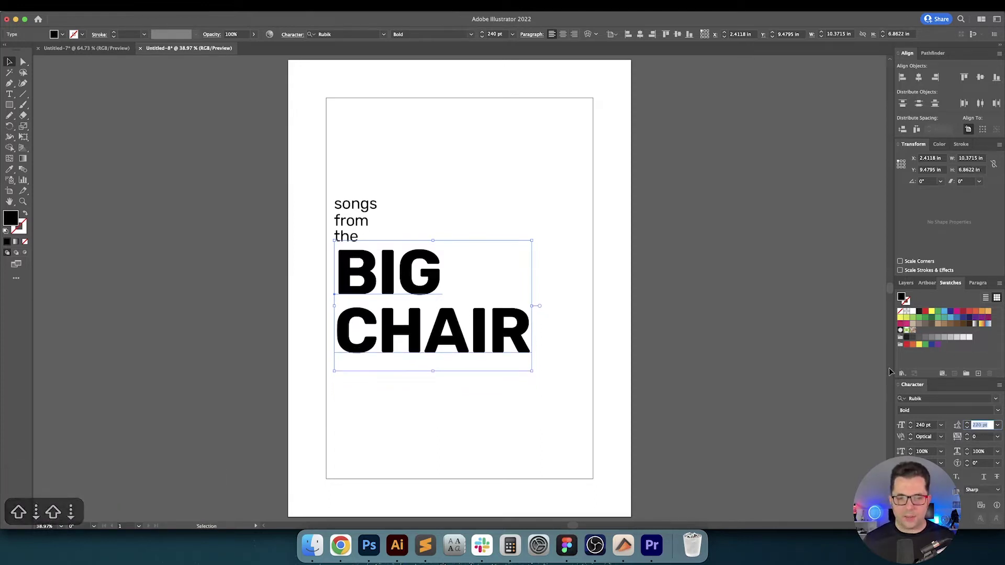
click(667, 325)
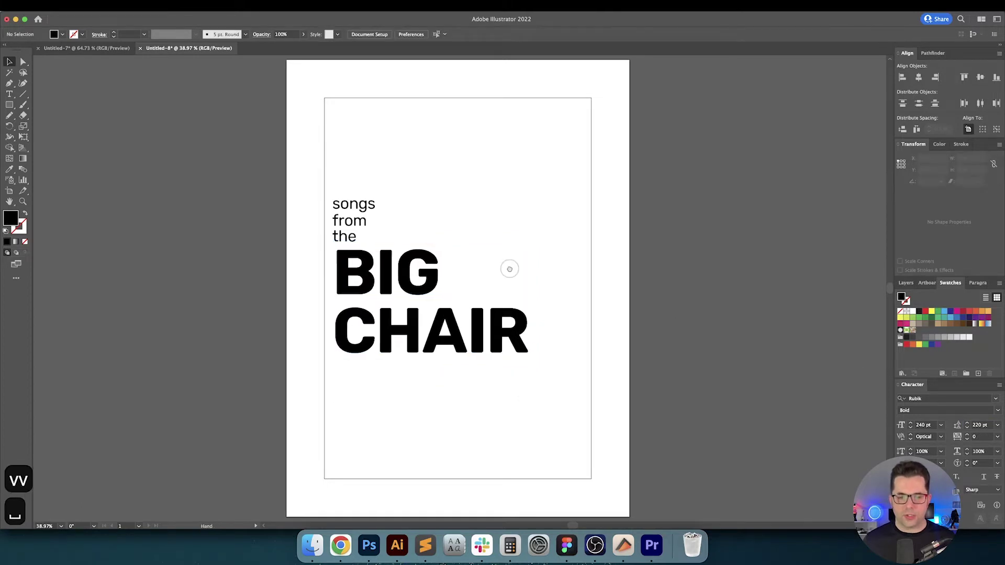
Align the left edges of the songs, from and the lines with the BIG CHAIR text.
drag(507, 266, 493, 273)
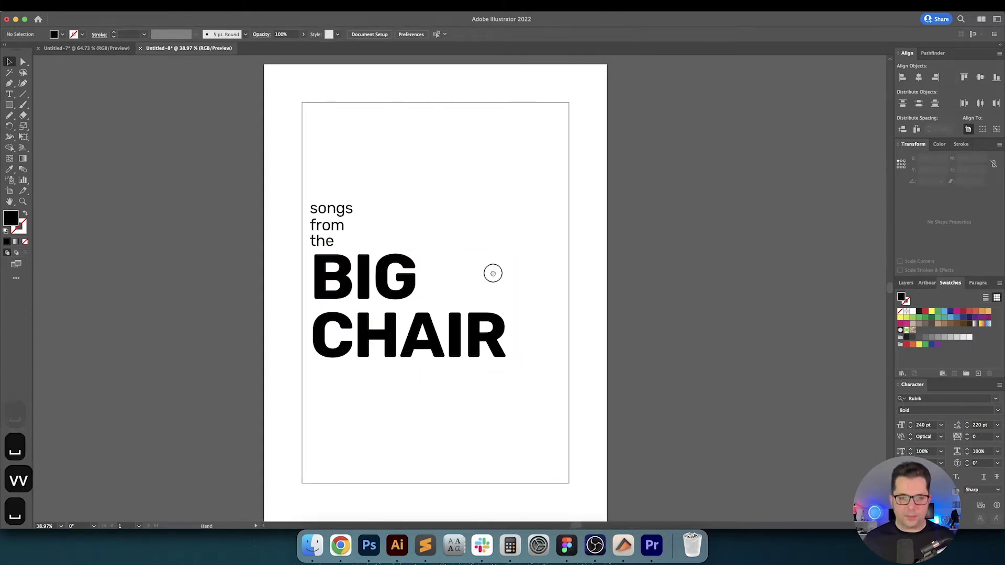
click(363, 268)
click(332, 223)
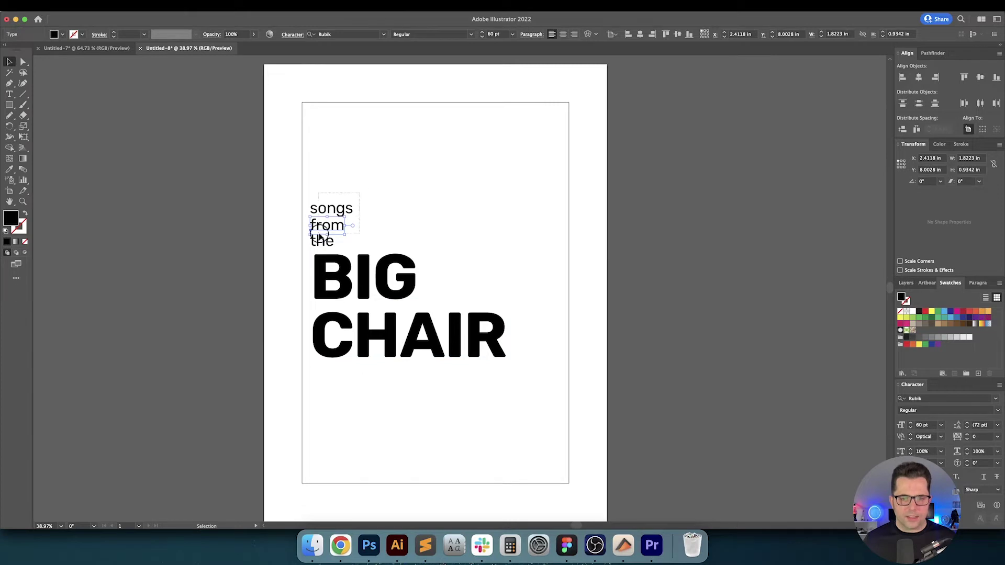
drag(310, 245, 310, 248)
click(340, 204)
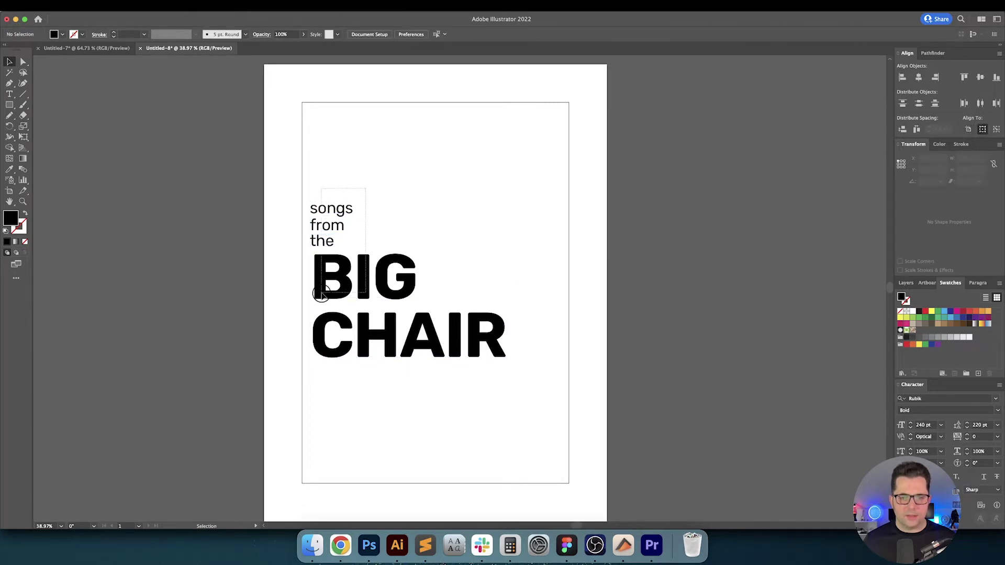
drag(321, 295, 320, 296)
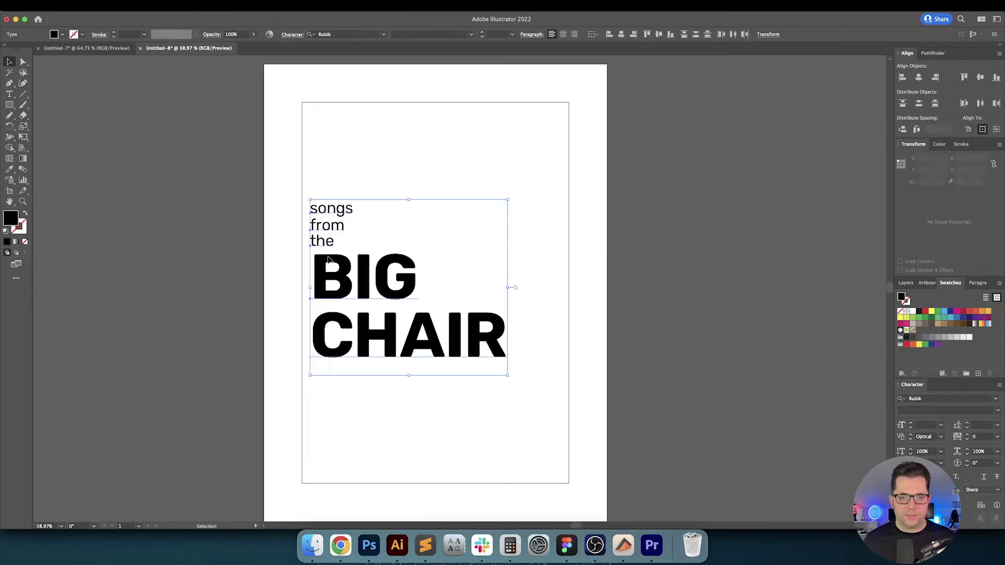
click(608, 34)
click(406, 199)
key(v)
key(v)
key(v)
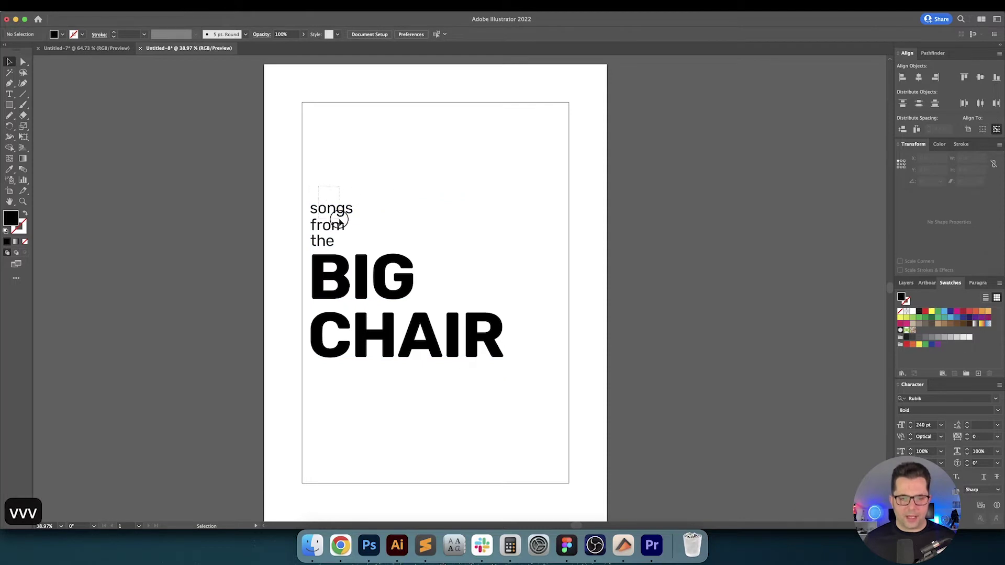
mouse_move(339, 222)
mouse_down()
mouse_move(352, 250)
mouse_move(344, 242)
mouse_up()
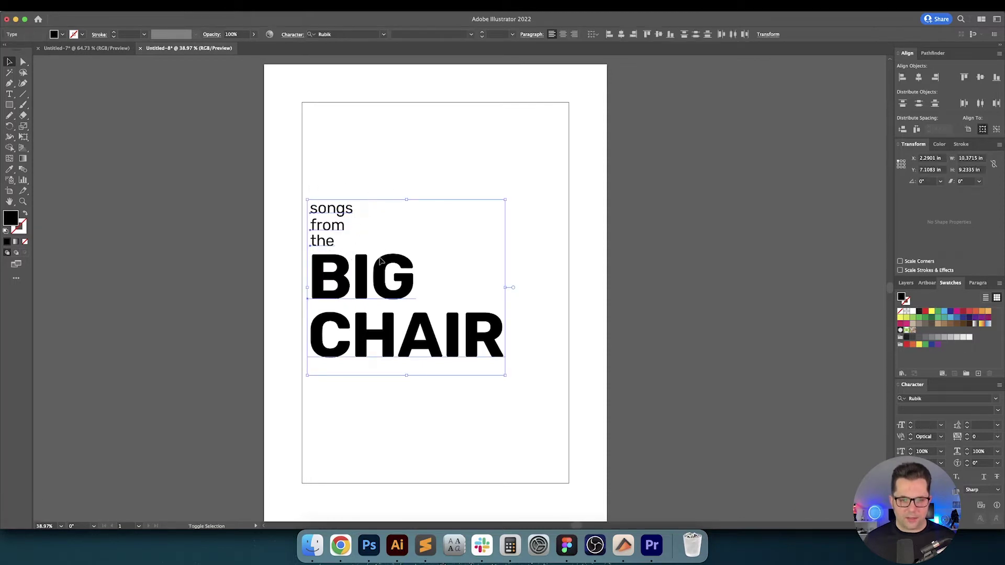
click(343, 244)
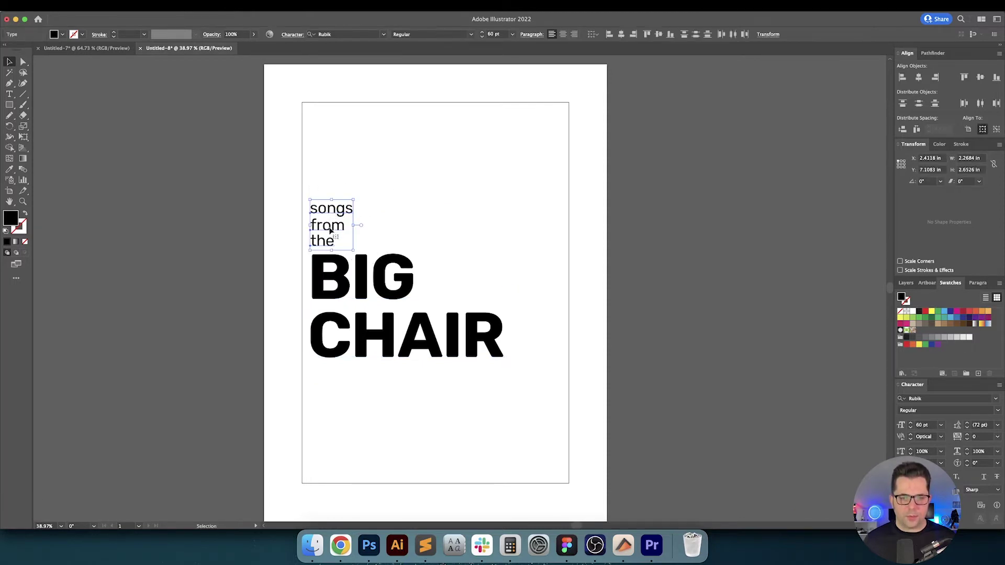
click(387, 238)
key(v)
key(v)
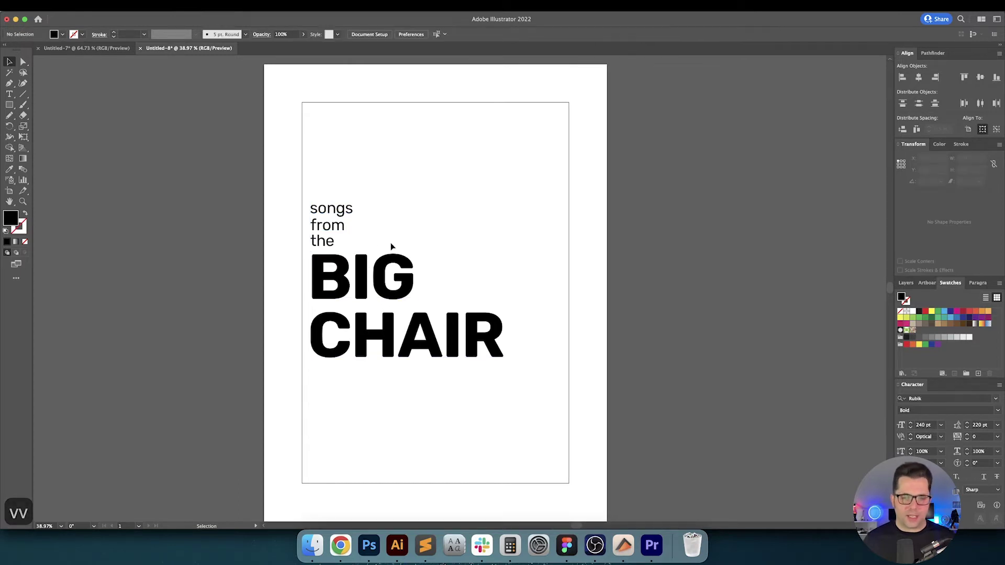
Move the BIG CHAIR text down to the bottom of the margin frame, positioned at X 2 in and Y 23 in.
drag(375, 280, 370, 401)
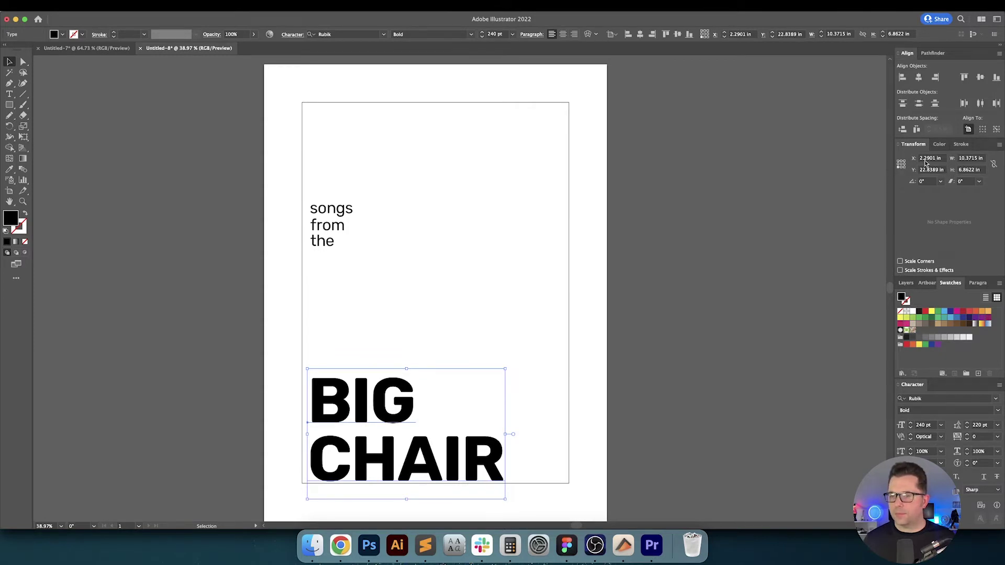
text(2)
key(Tab)
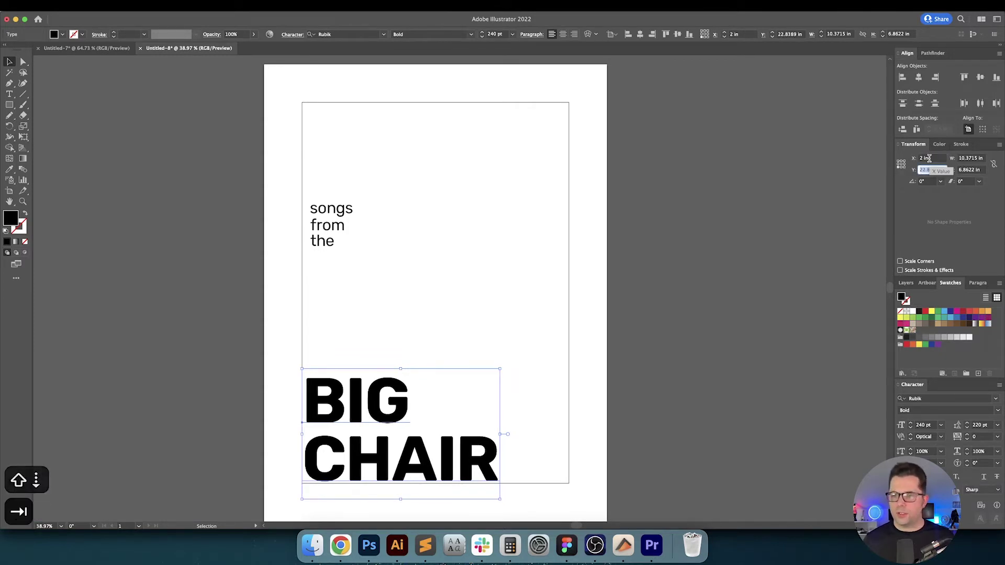
key(Down)
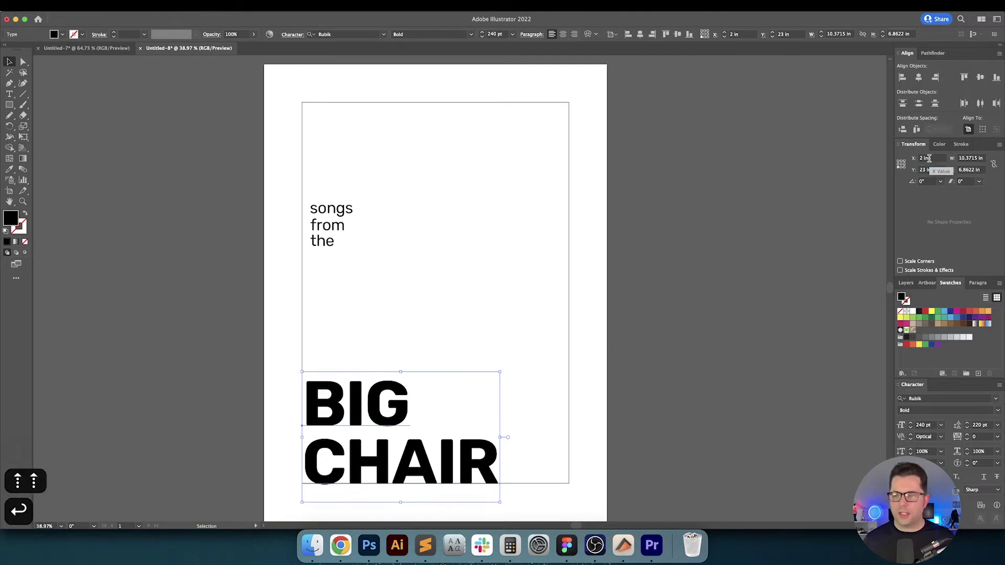
click(781, 336)
scroll(781, 336, down, 4)
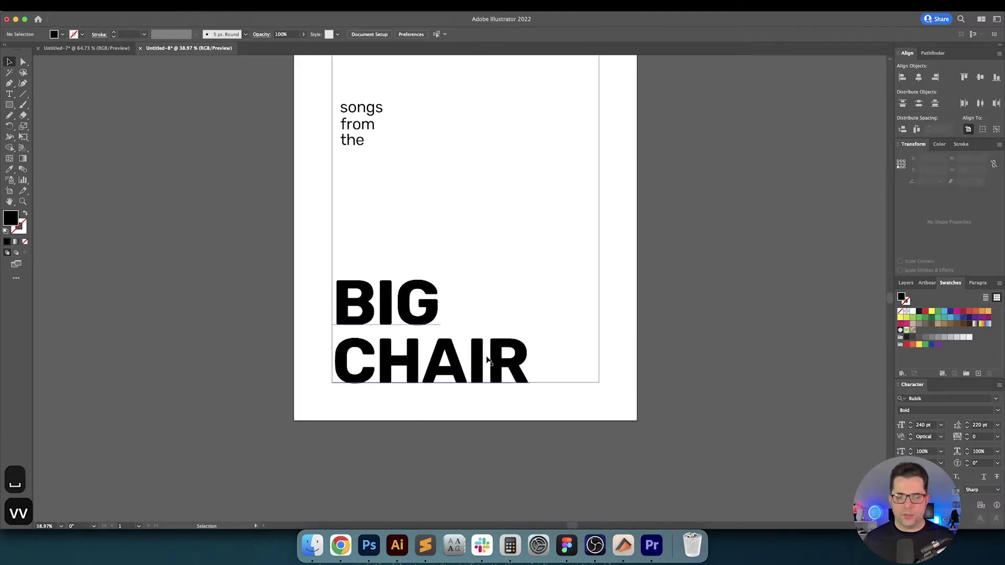
scroll(610, 274, up, 3)
scroll(610, 273, right, 2)
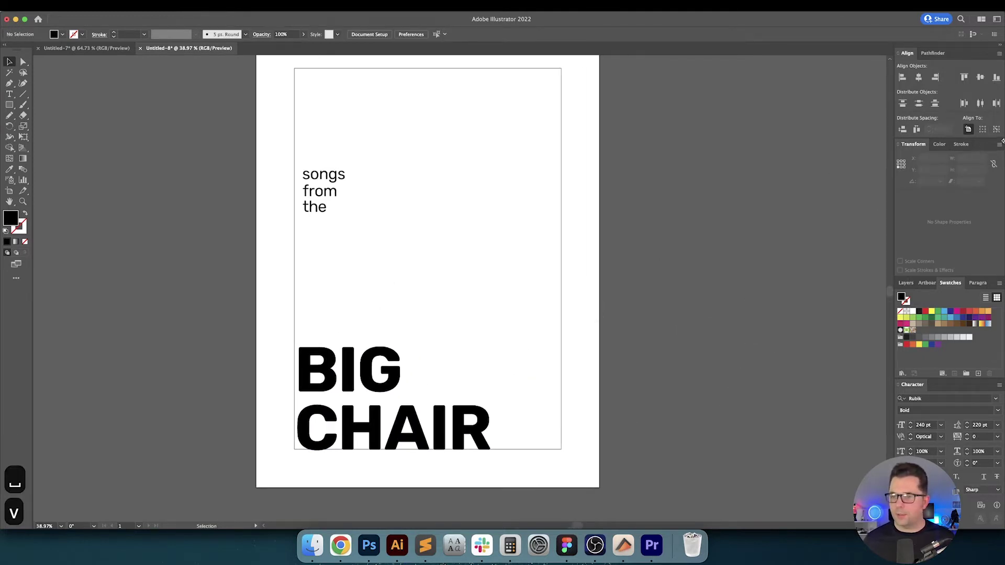
Check the Align to Glyph Bounds settings for point text and area text.
click(1000, 143)
click(999, 53)
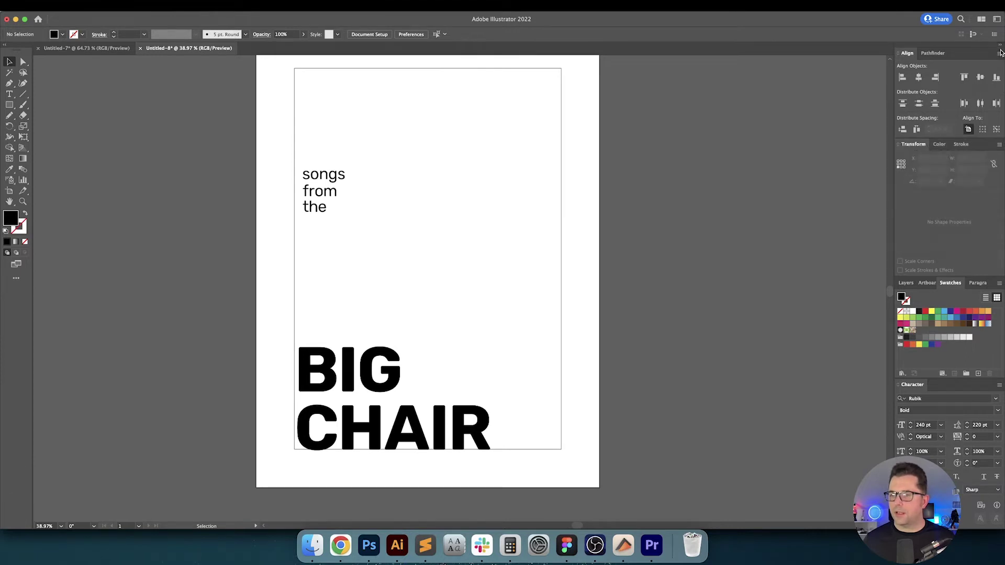
click(1000, 53)
mouse_move(976, 95)
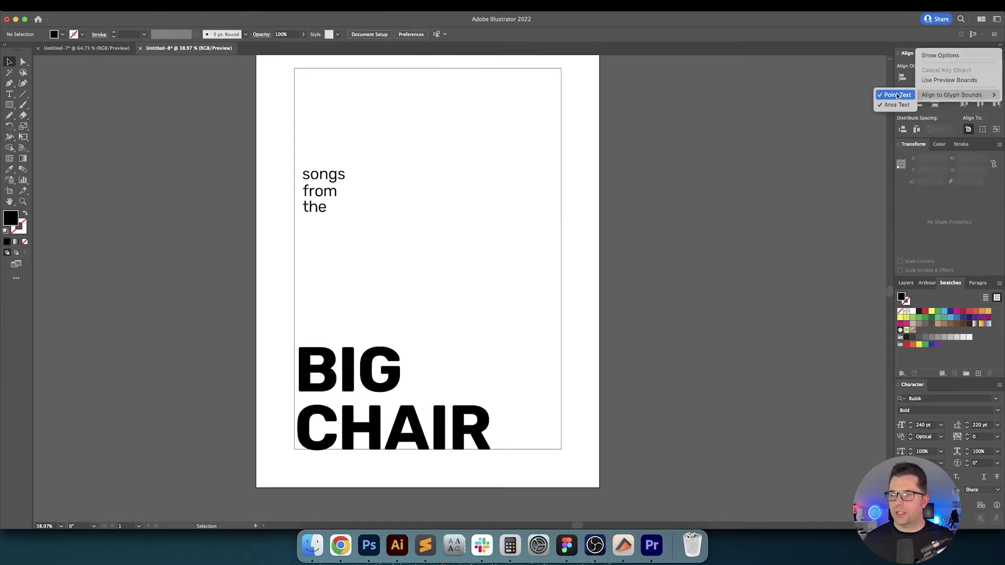
click(765, 189)
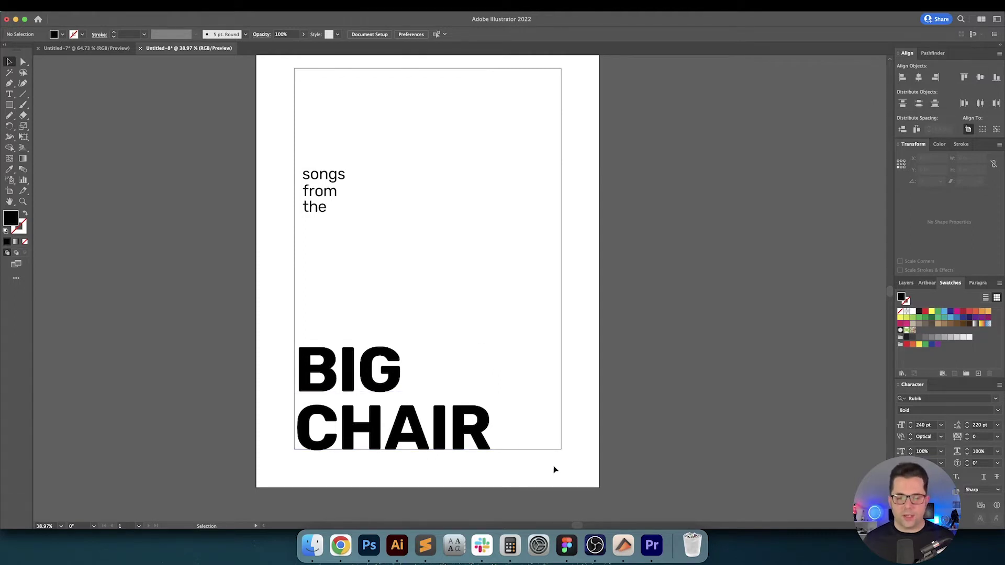
Move the songs, from and the lines closer to the frame's left side and left-align them with the BIG CHAIR text.
key(space)
mouse_move(507, 348)
mouse_down()
mouse_move(536, 338)
mouse_move(549, 352)
mouse_move(509, 356)
mouse_up()
key(v)
key(v)
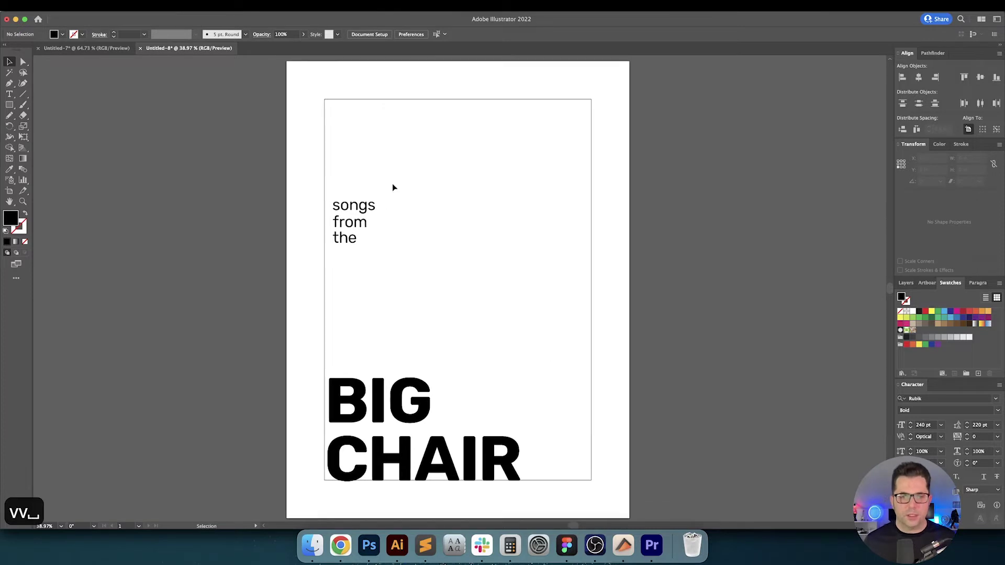
click(343, 276)
drag(356, 222, 351, 222)
shift+click(369, 385)
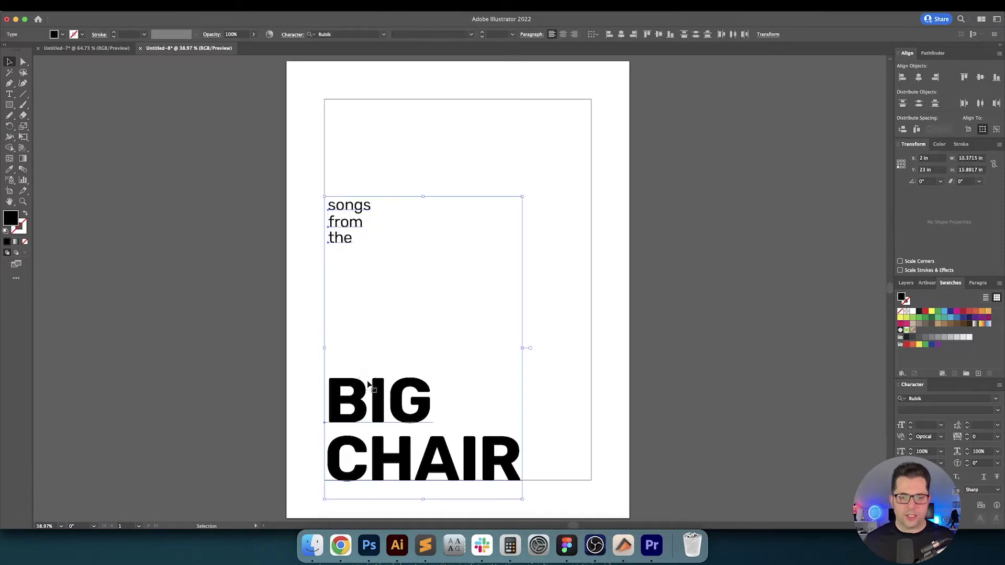
click(368, 386)
click(609, 36)
click(630, 244)
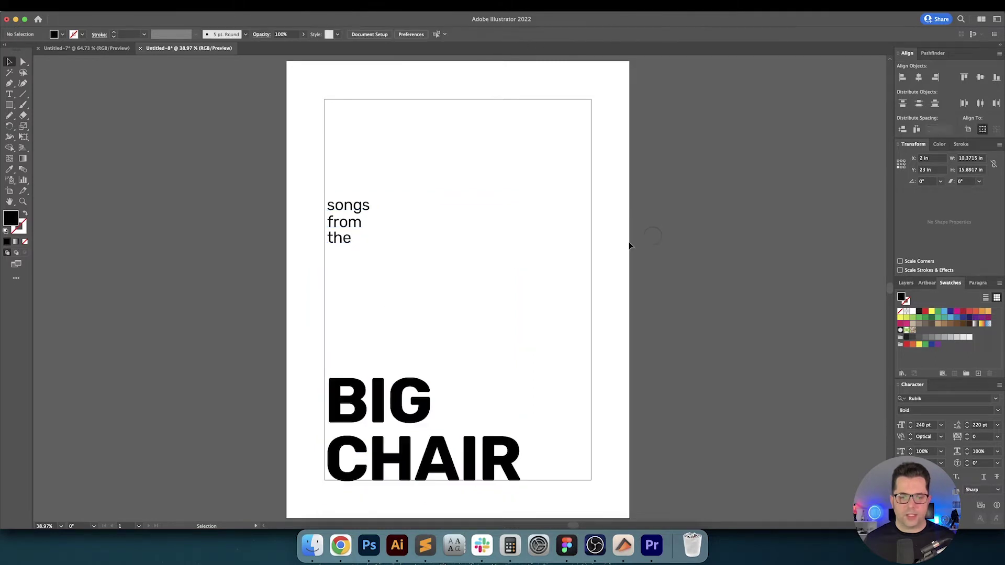
key(v)
key(v)
Shift the BIG CHAIR text left to about X 1.77 in so the B's stem meets the margin frame's left edge.
click(334, 406)
scroll(327, 404, up, 4)
scroll(327, 404, up, 4)
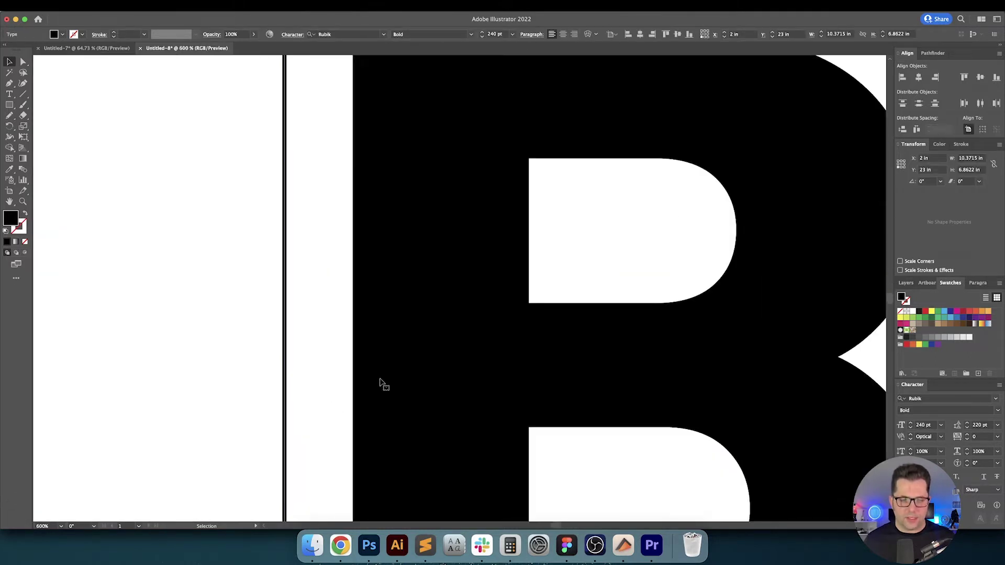
drag(381, 385, 325, 374)
scroll(352, 337, down, 7)
click(444, 269)
Move the songs, from and the lines down to sit directly above BIG, at about Y 16.68 in.
scroll(426, 272, up, 5)
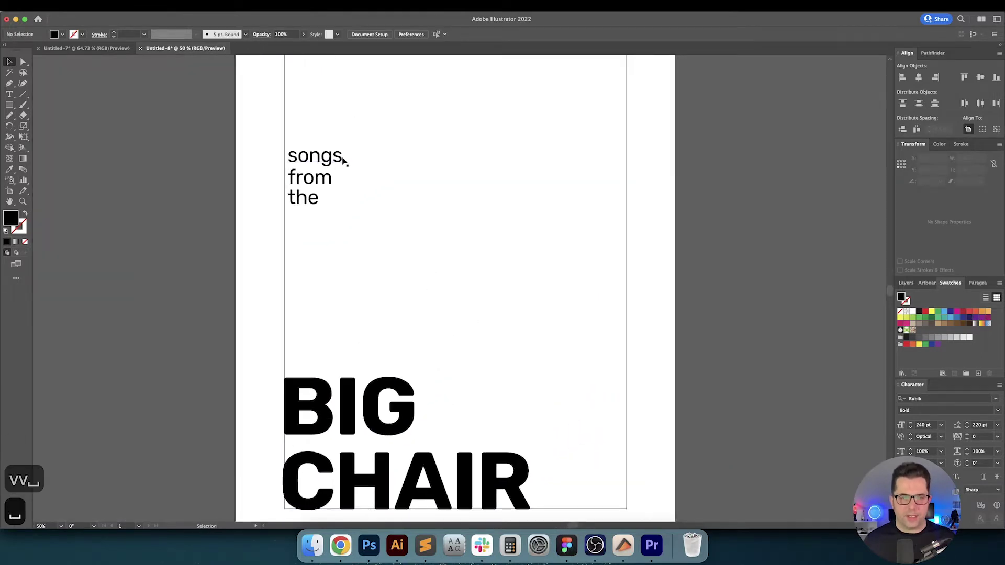
scroll(345, 173, down, 2)
click(333, 134)
drag(386, 129, 325, 345)
Shift the three small text lines left to about X 1.97 in so their letters meet the margin frame's left edge.
scroll(308, 320, up, 10)
drag(363, 202, 377, 484)
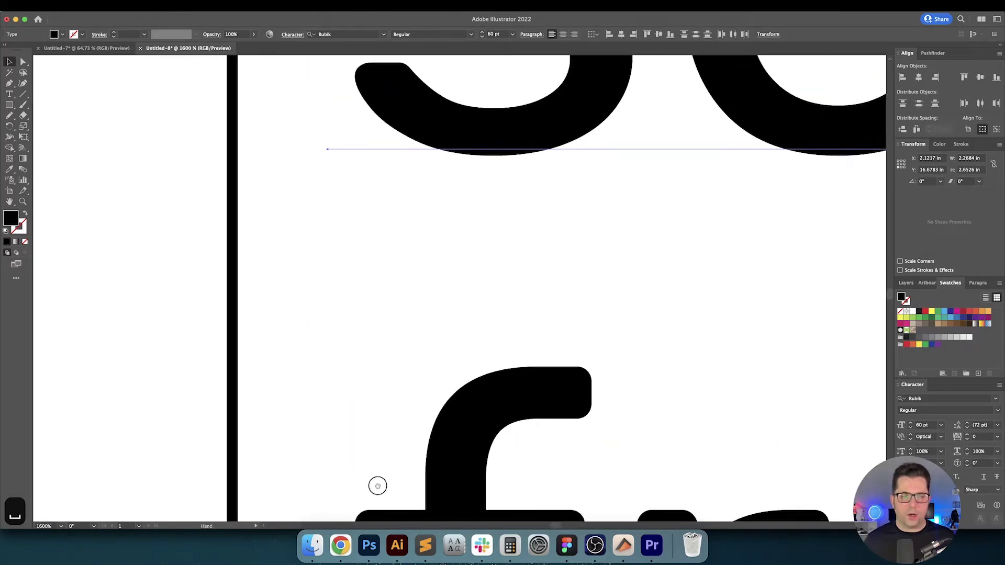
scroll(392, 308, down, 4)
drag(411, 319, 364, 237)
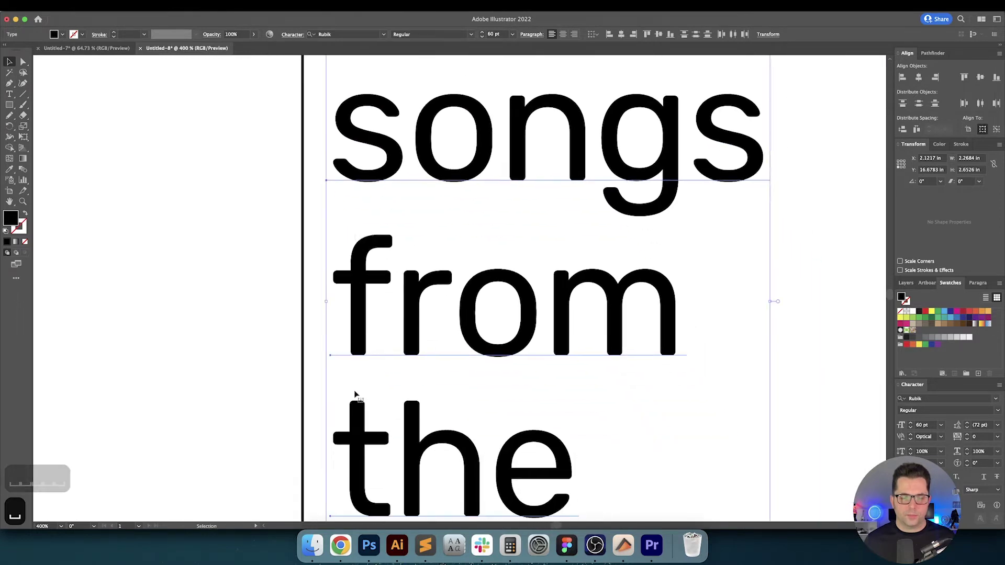
drag(358, 432, 324, 432)
scroll(325, 430, down, 5)
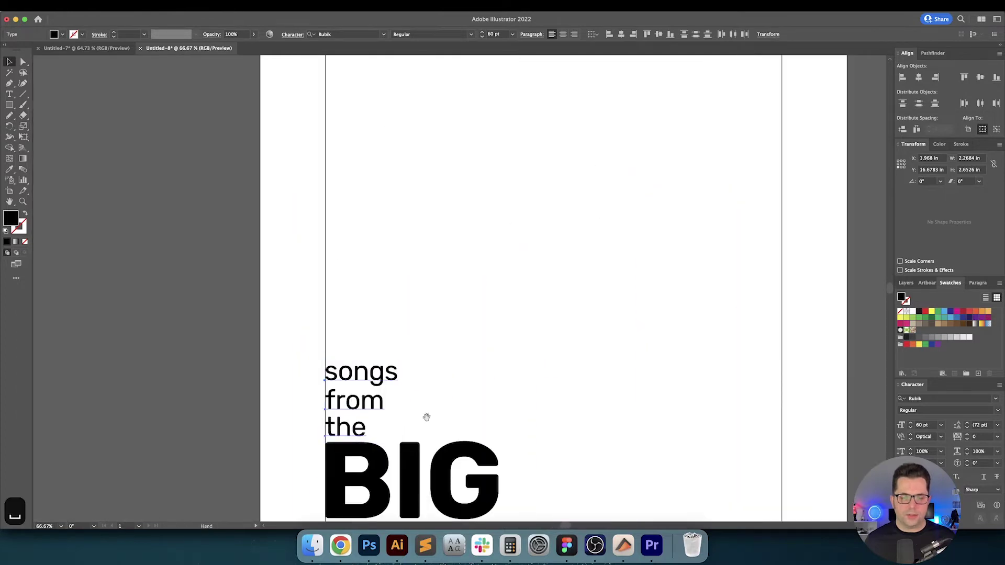
drag(427, 416, 422, 265)
click(439, 282)
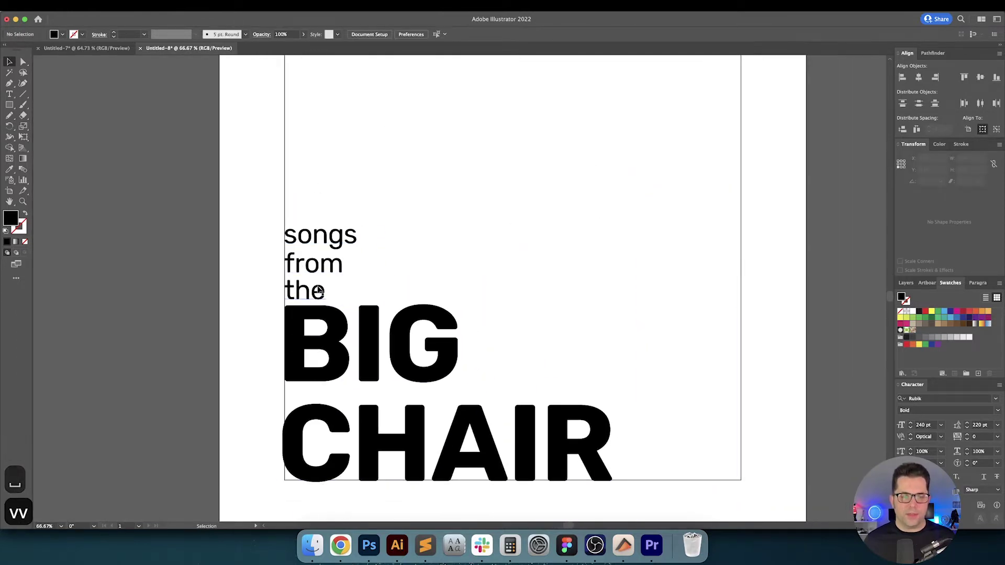
Try distributing the vertical spacing of the songs, from and the lines, and undo it.
click(330, 278)
click(381, 223)
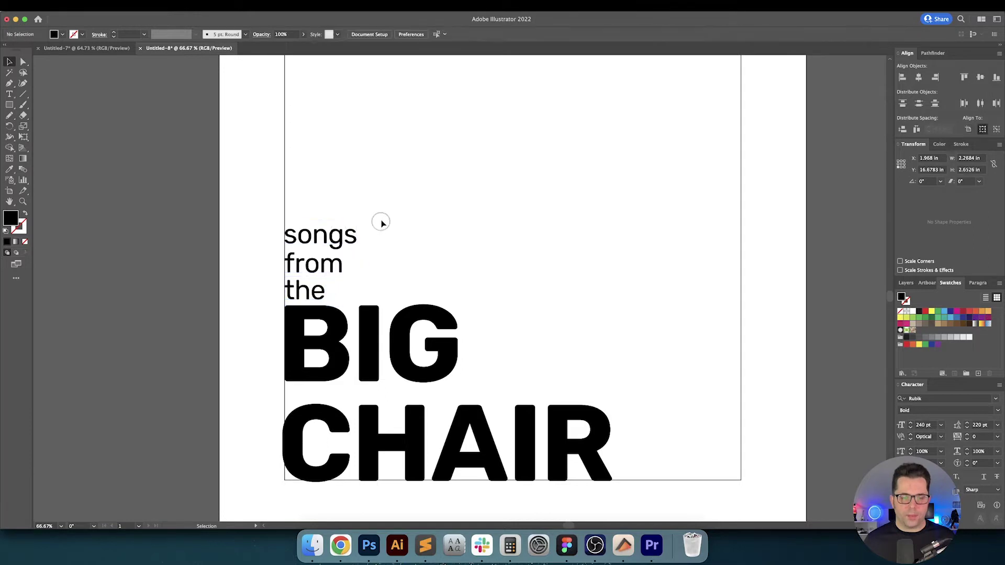
click(303, 302)
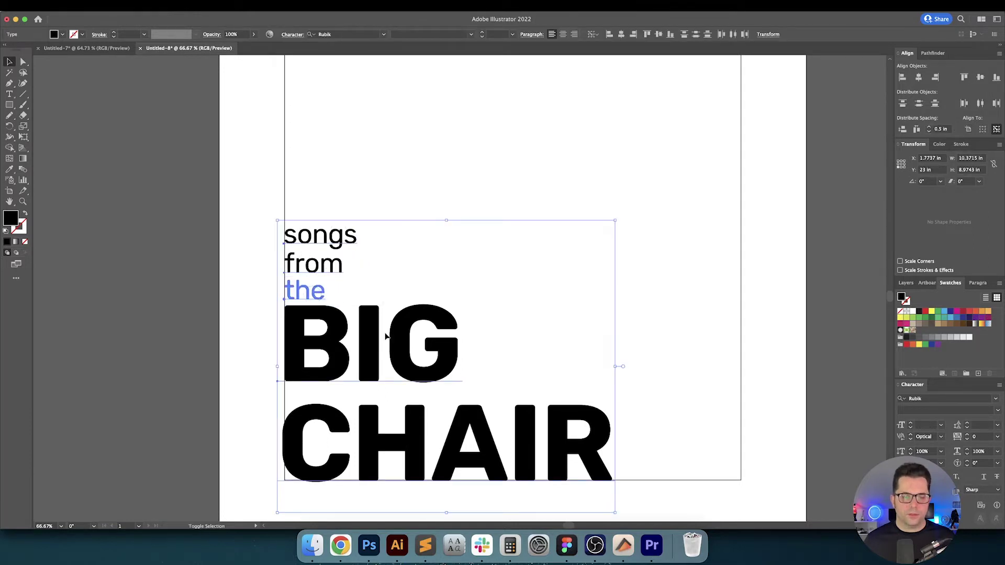
drag(399, 206, 349, 240)
drag(300, 294, 305, 297)
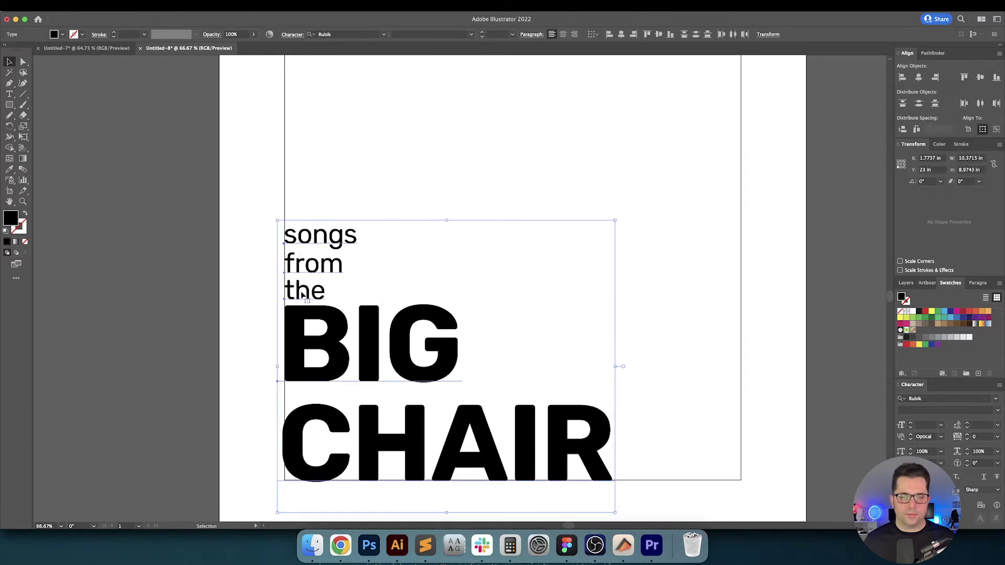
shift+click(340, 319)
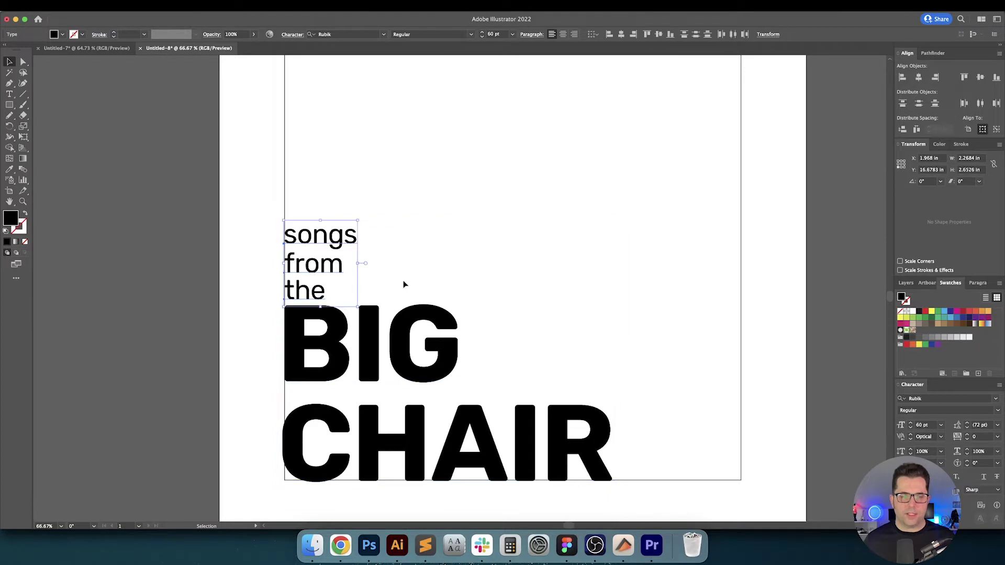
click(902, 131)
key(super+z)
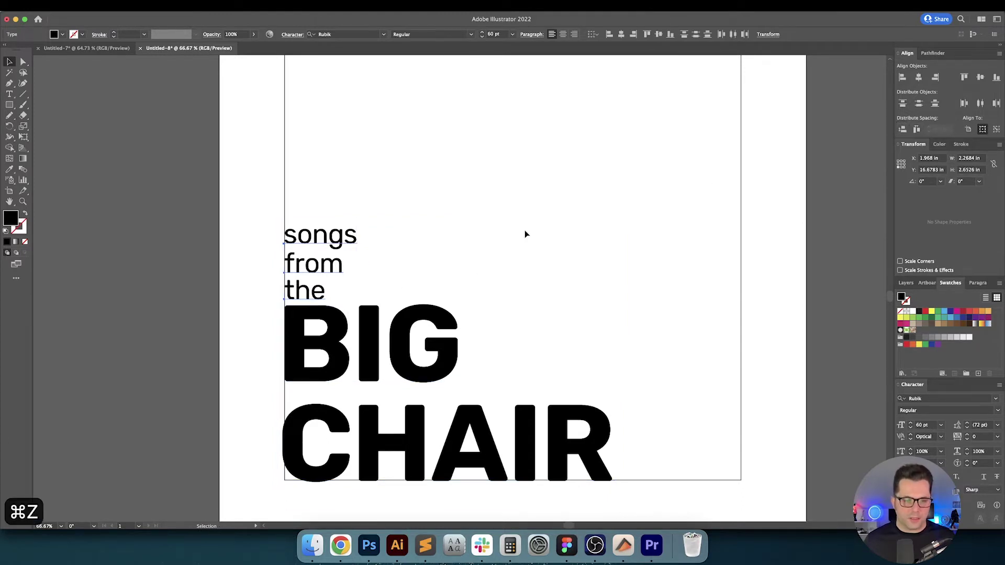
click(525, 232)
key(v)
key(v)
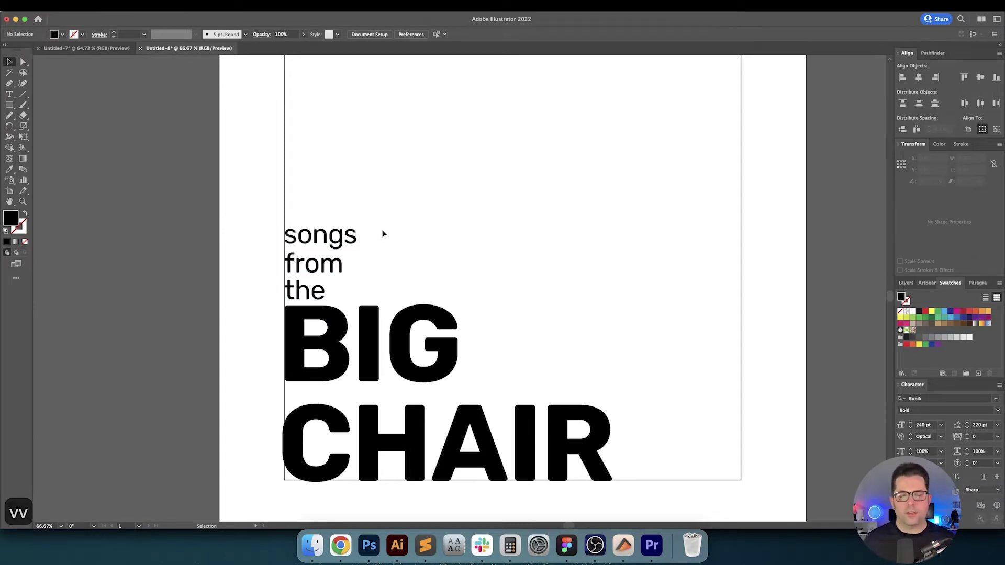
Delete the separate from and the text lines, keeping only songs above BIG.
click(338, 250)
key(super+equal)
key(super+equal)
key(t)
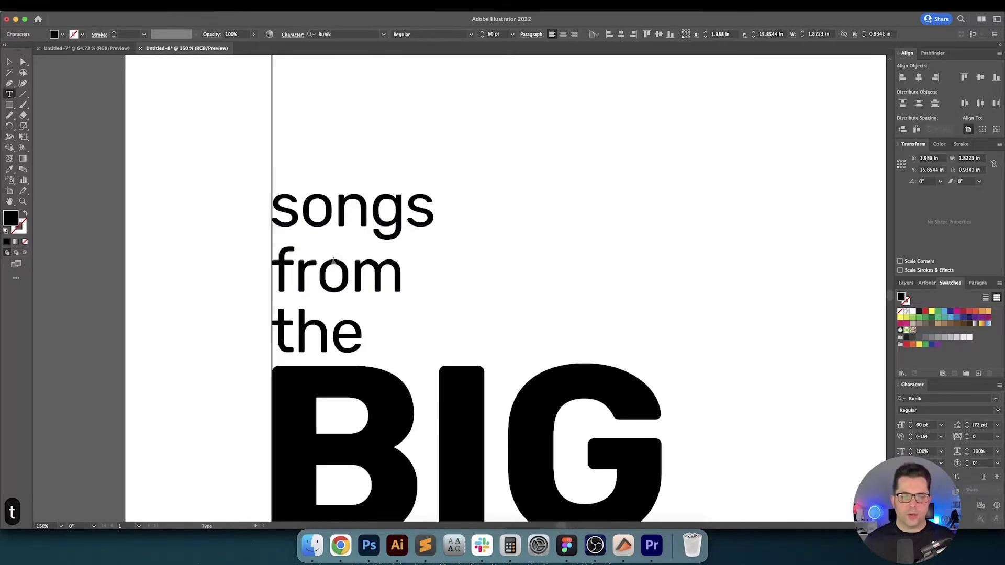
key(Escape)
key(Delete)
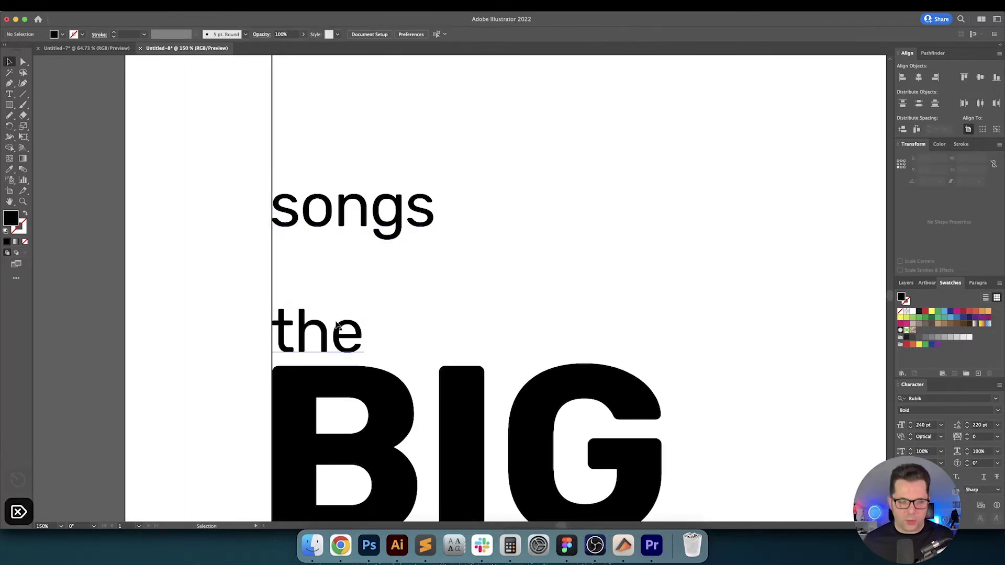
click(314, 332)
key(Delete)
Extend the songs text with from and the as its second and third lines.
double_click(380, 211)
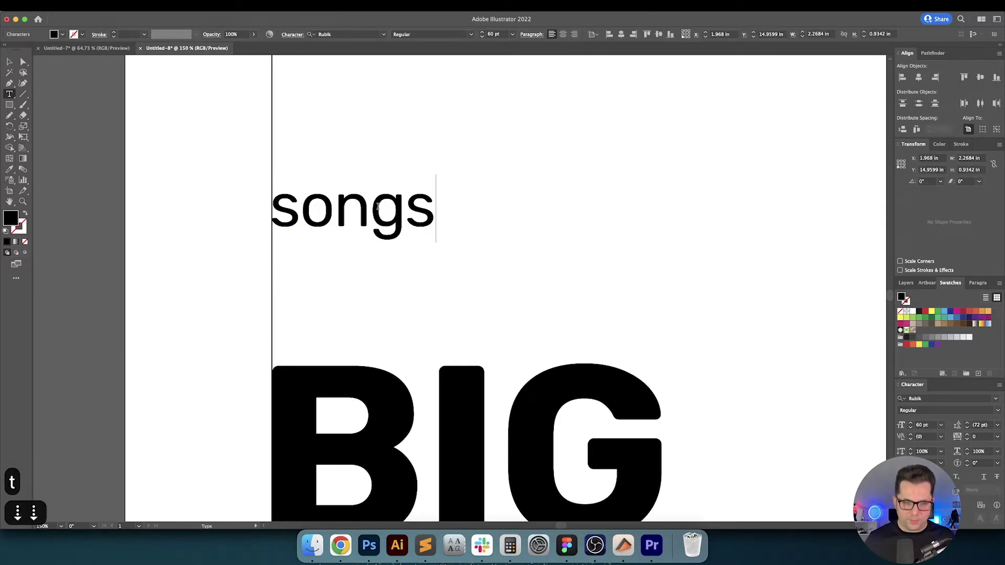
key(Return)
text(from)
key(BackSpace)
key(BackSpace)
key(BackSpace)
key(BackSpace)
text(from)
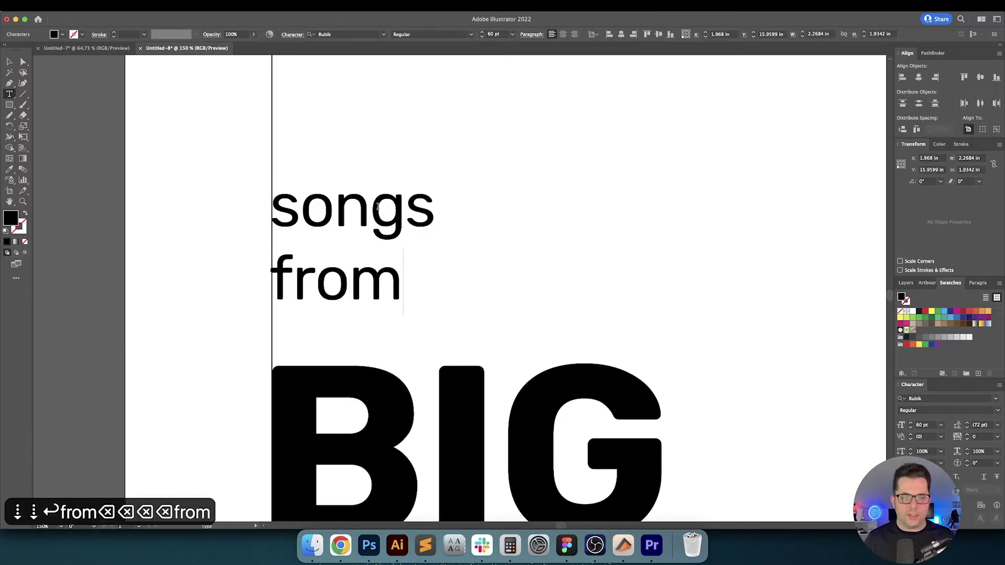
key(Return)
text(the)
key(Escape)
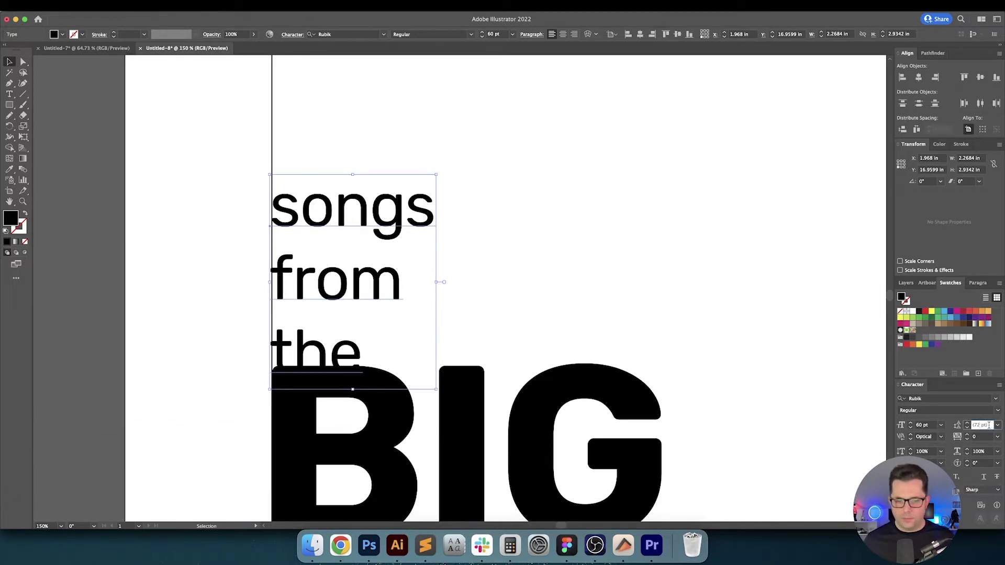
Set the leading of the three-line songs from the text to 60 pt.
key(shift+Down)
key(shift+Down)
key(shift+Down)
key(shift+Up)
key(Return)
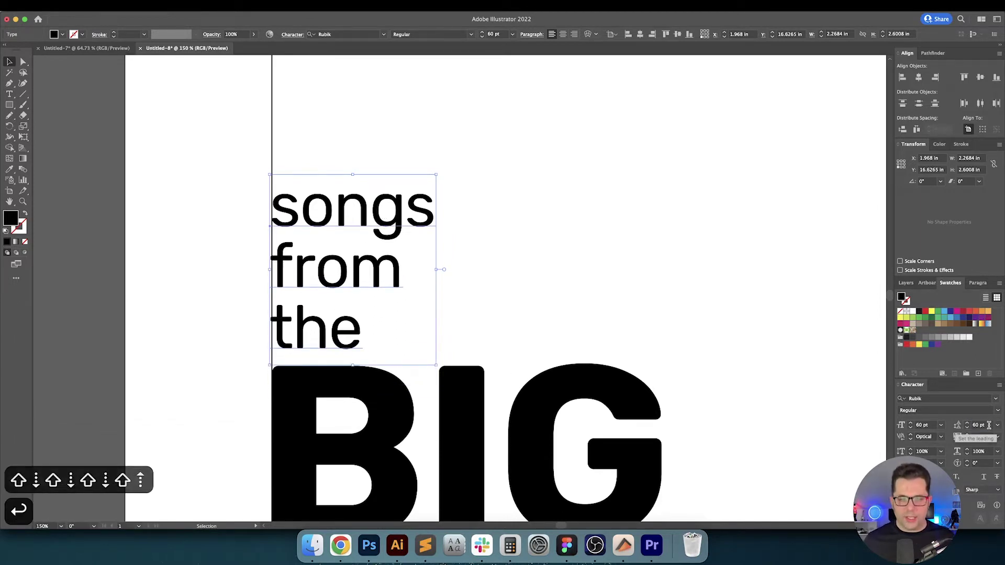
click(824, 370)
Move the songs from the block down until its last line rests directly on BIG, at about Y 16.87 in.
key(v)
scroll(650, 260, up, 2)
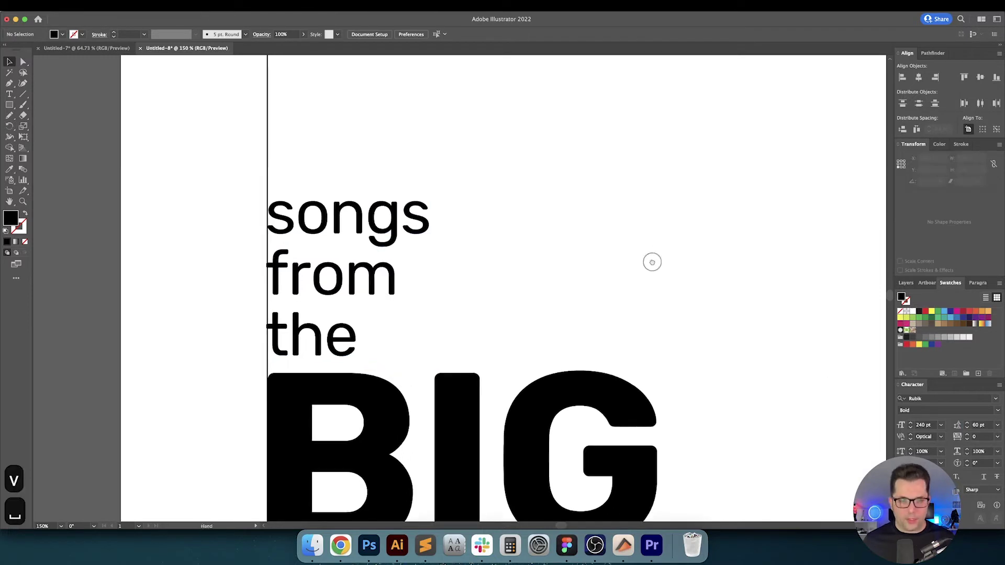
click(347, 289)
key(super+shift+a)
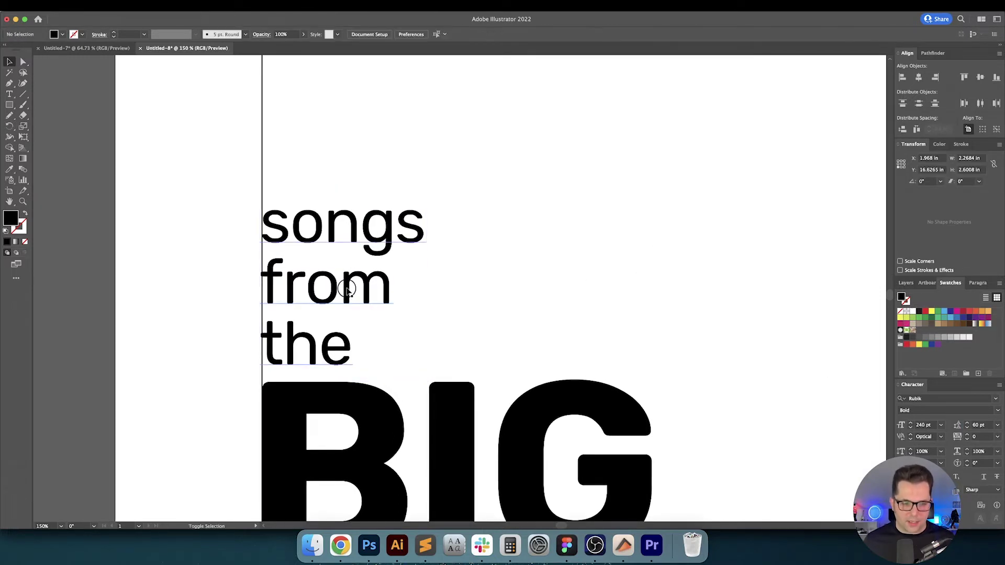
drag(358, 286, 358, 304)
key(space)
drag(438, 321, 432, 225)
Move the songs from the block straight up by 1 in using the Move command.
key(Return)
key(Tab)
text(-.5)
key(Tab)
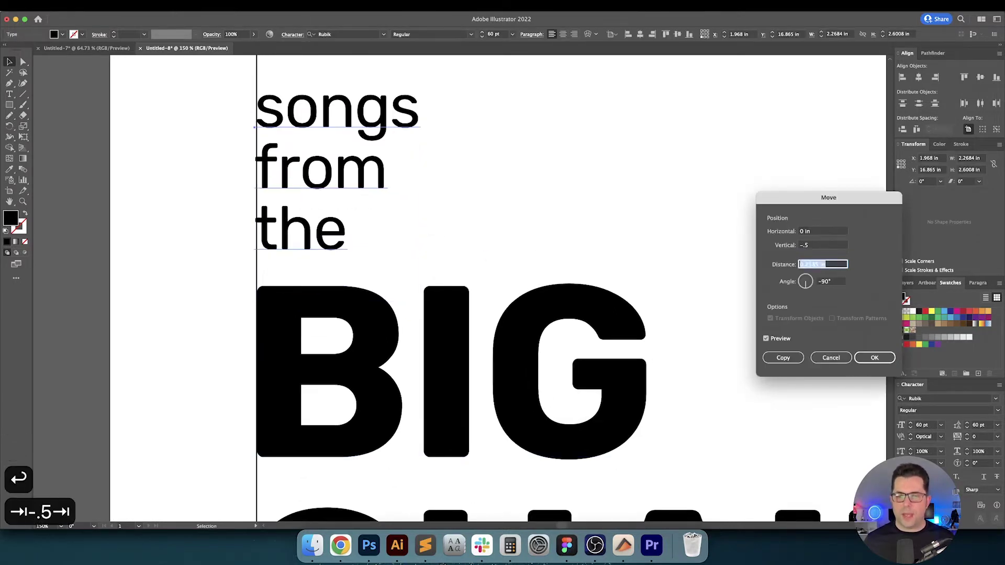
key(shift+Tab)
key(Return)
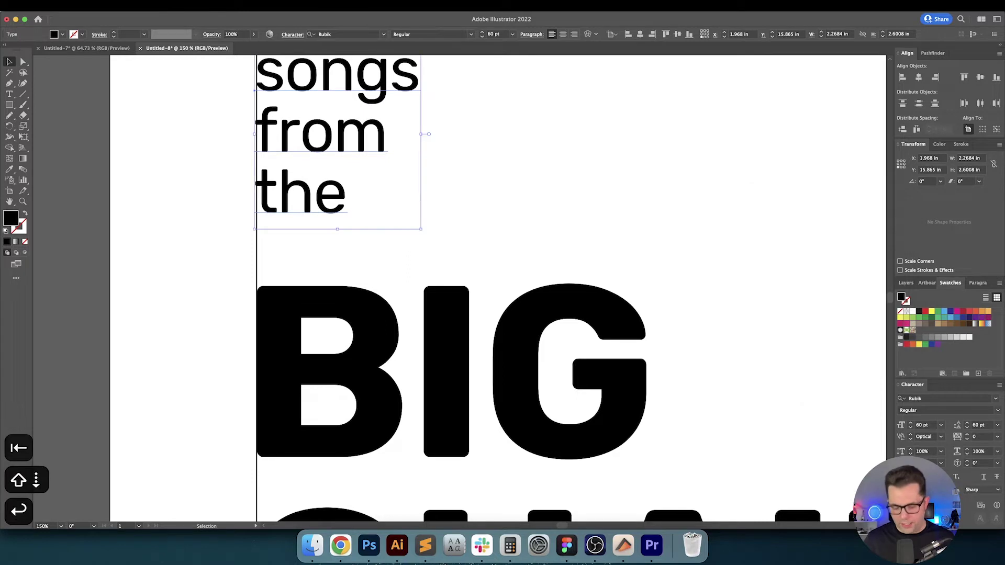
Unlock the margin frame, try deleting it, and undo the deletion.
key(super+0)
key(v)
click(442, 260)
key(space)
drag(442, 261, 430, 278)
click(105, 6)
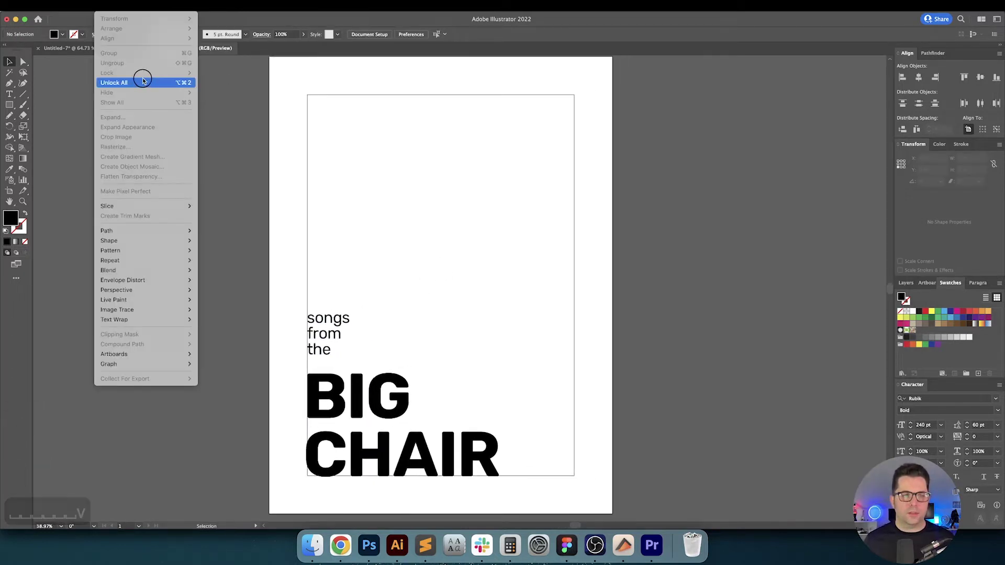
click(142, 81)
key(BackSpace)
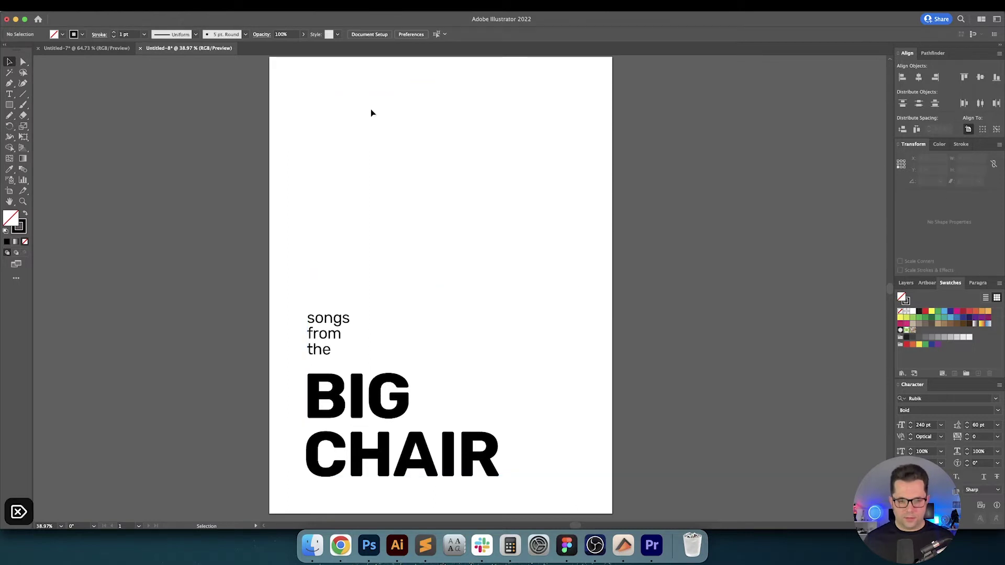
key(super+z)
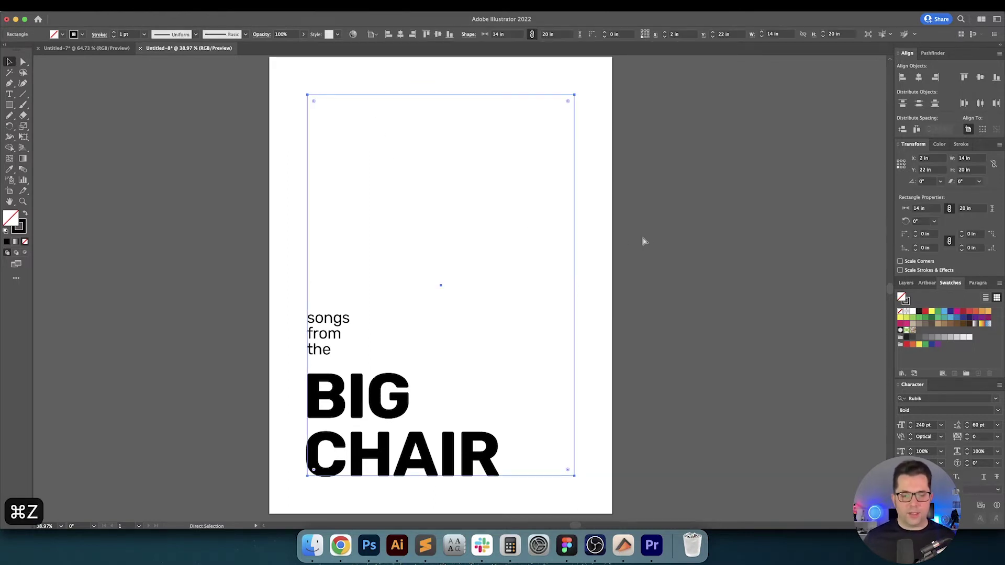
drag(533, 231, 528, 235)
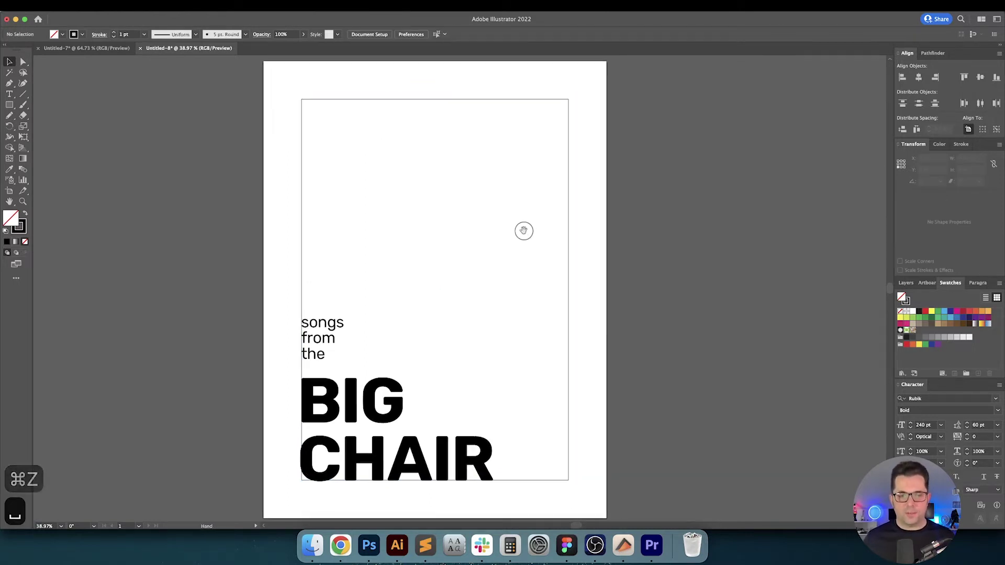
Add the text line "Tears for Fears" in the upper part of the poster, with both main words capitalized.
key(t)
click(370, 174)
text(Tea)
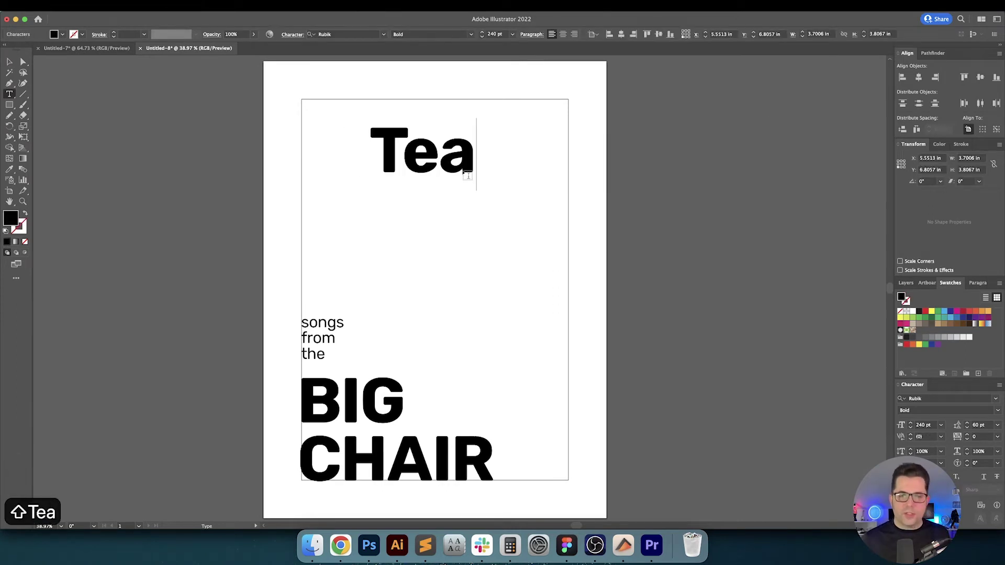
text(rs for fears)
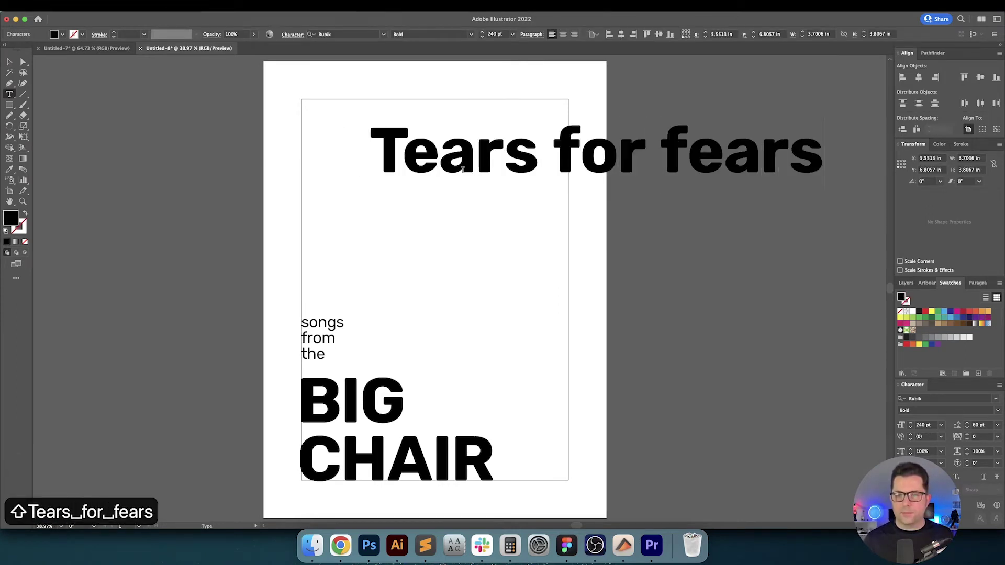
key(Left)
key(Left)
key(Left)
key(Left)
key(shift+Left)
text(F)
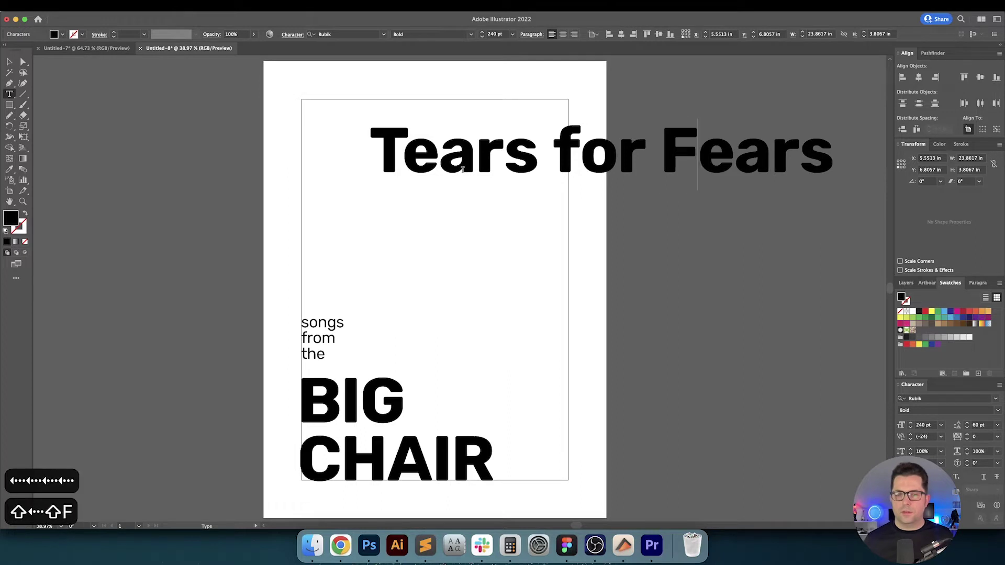
key(Escape)
Set the Tears for Fears text to 80 pt and right-align it near the frame's top edge.
click(494, 34)
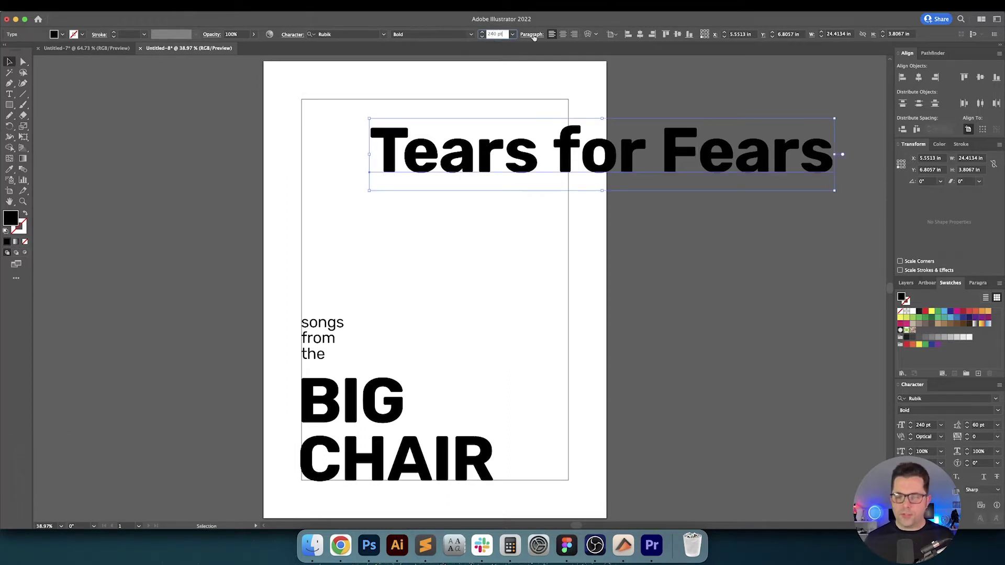
text(80)
key(Return)
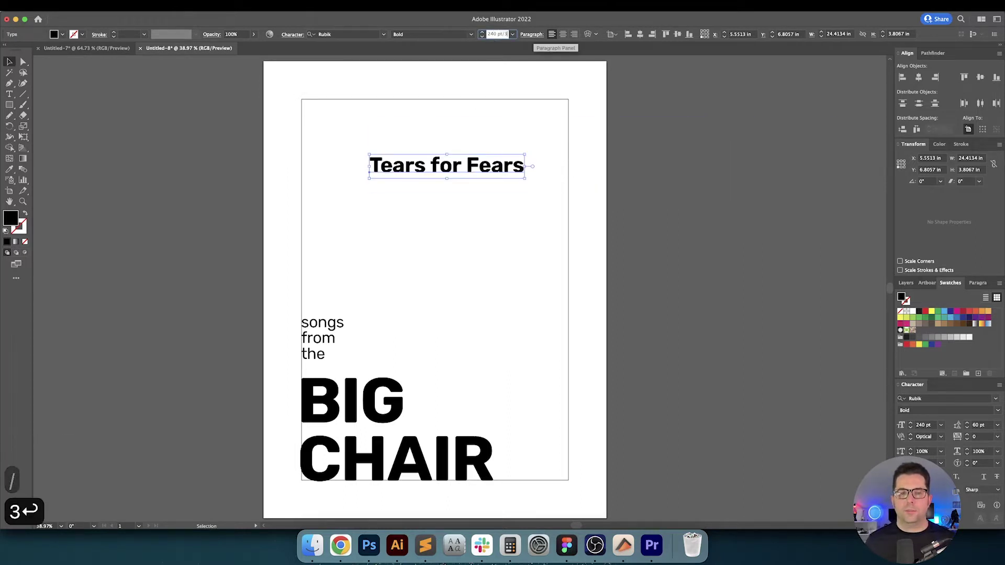
click(448, 220)
drag(443, 203, 513, 123)
click(552, 35)
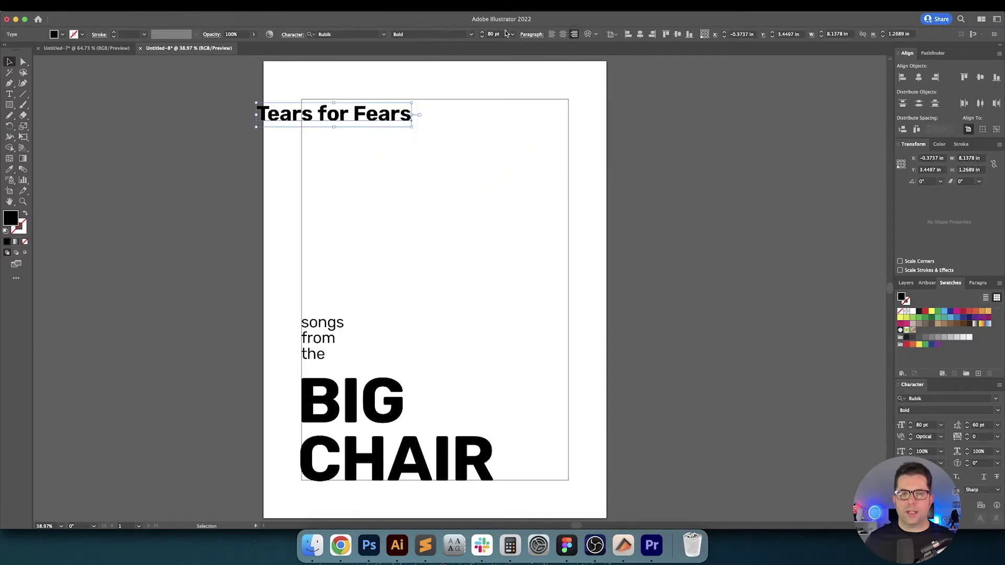
Set the Tears for Fears text to 60 pt in the Light weight.
key(super+a)
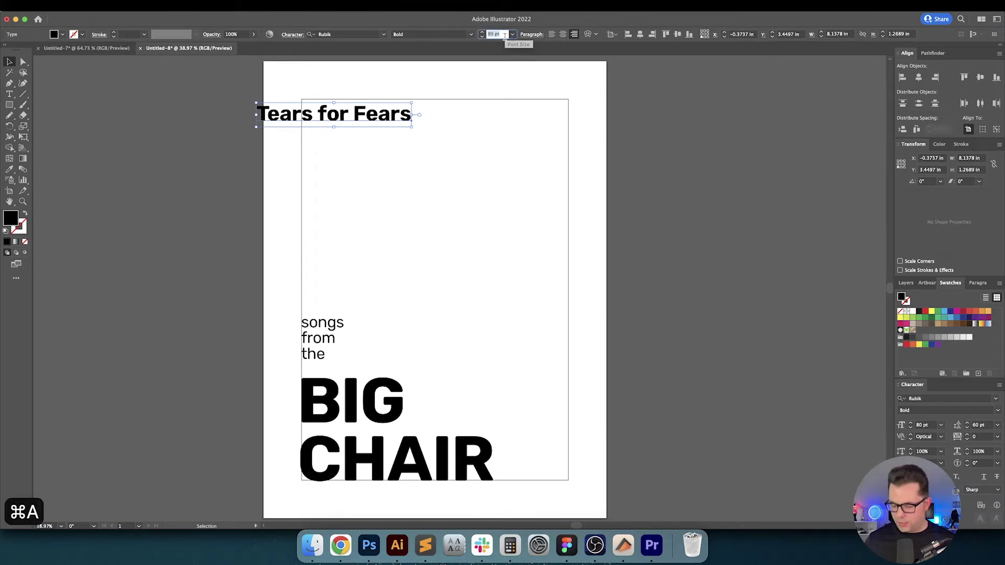
key(shift+Down)
key(shift+Down)
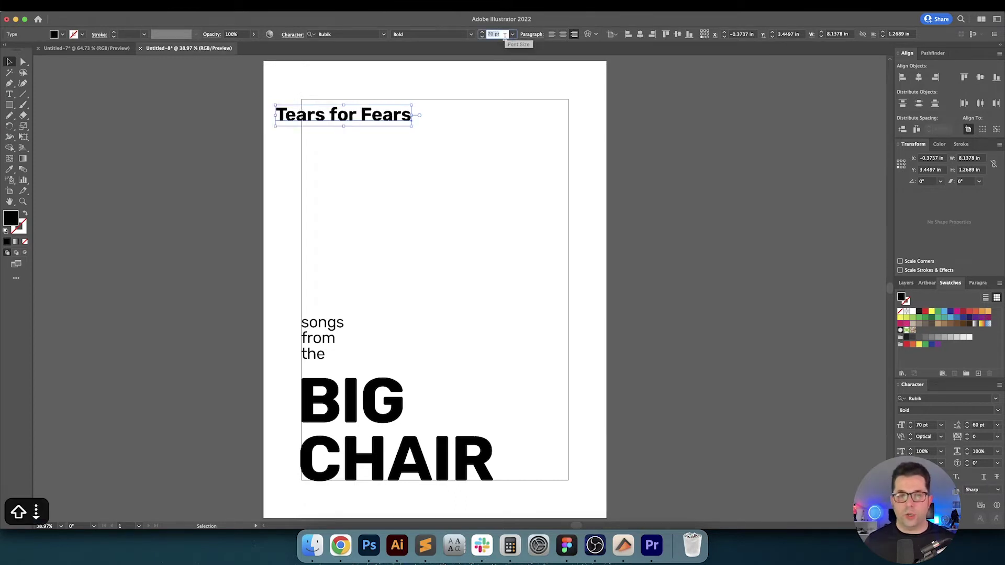
key(Return)
click(471, 35)
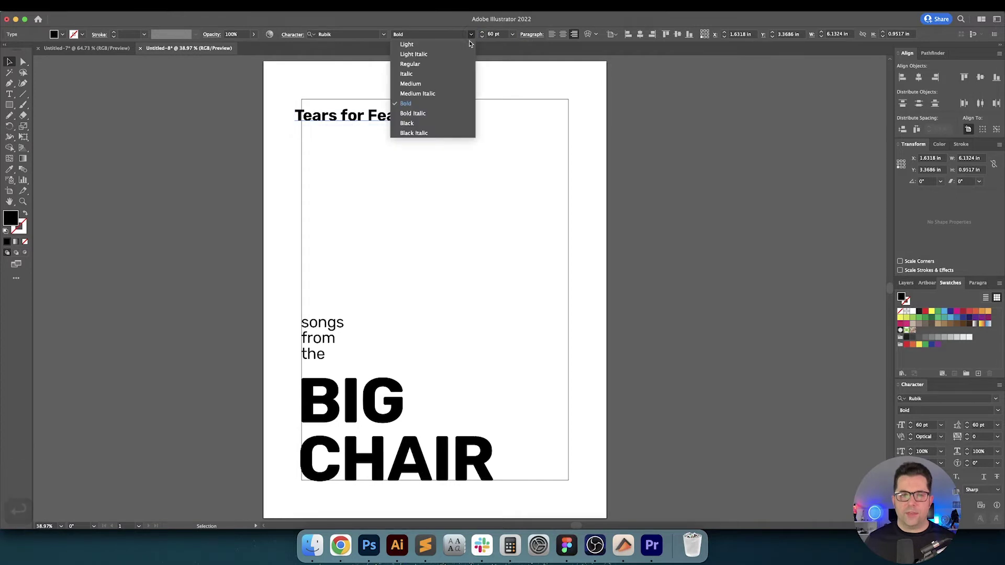
click(462, 46)
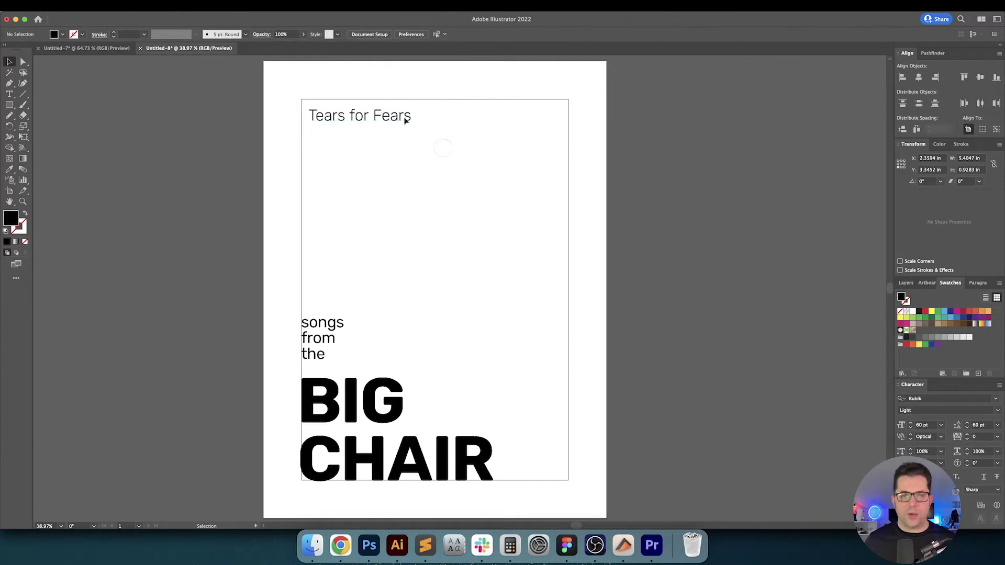
Reduce the Tears for Fears text to 40 pt and move it inside the frame's upper-right corner.
drag(392, 110, 498, 134)
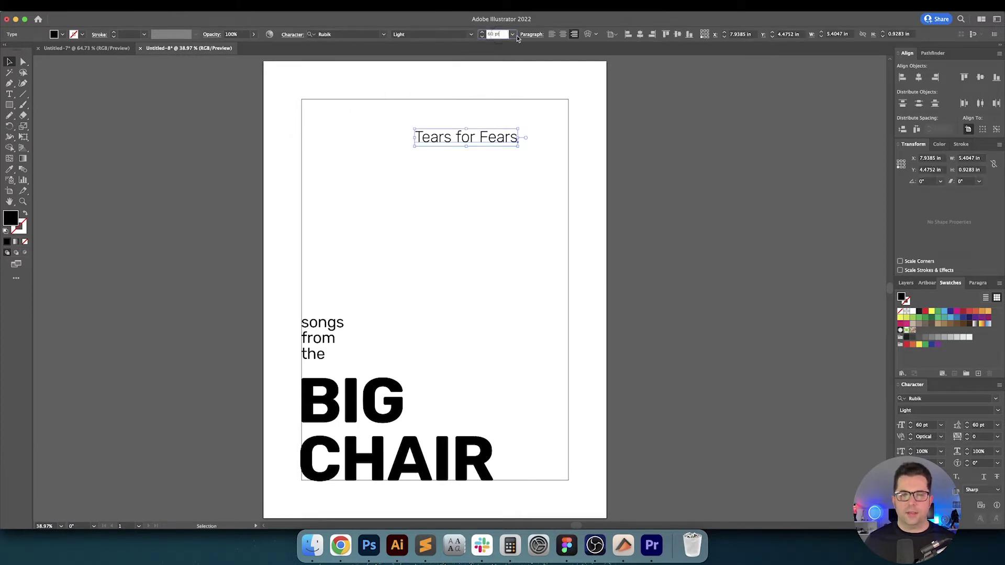
key(shift+Down)
key(shift+Down)
key(Return)
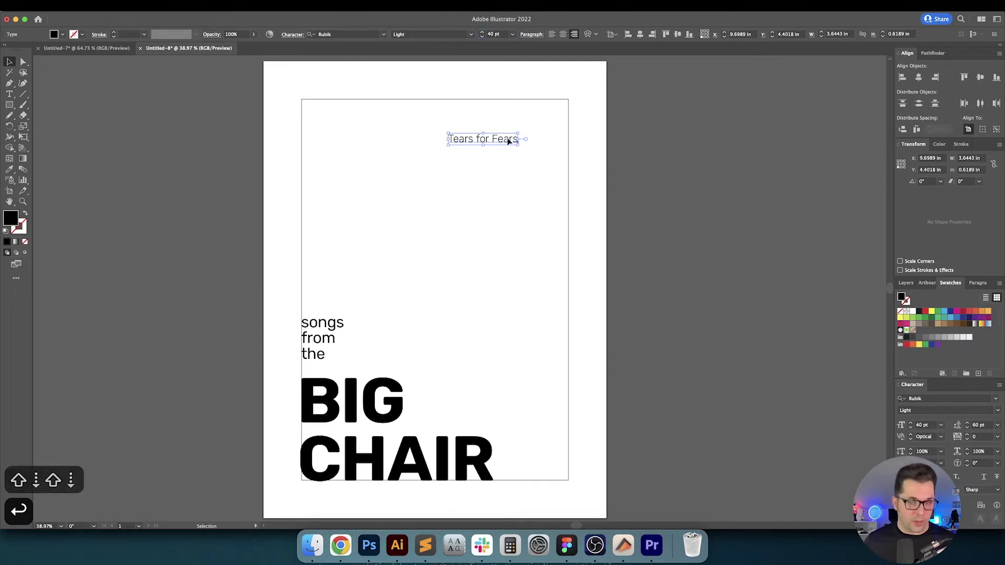
click(491, 144)
drag(490, 144, 529, 115)
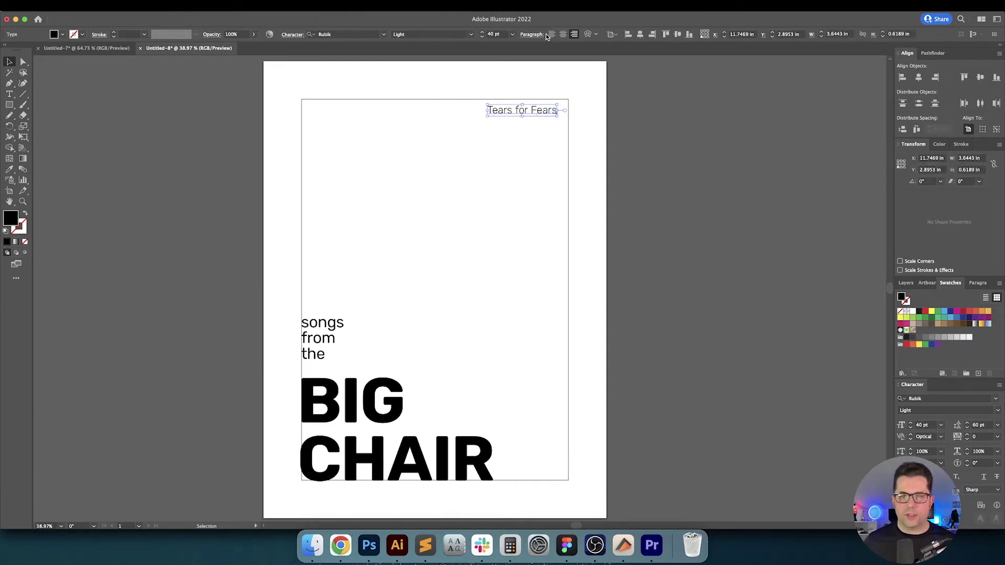
Align the Tears for Fears text to the right and top edges of the margin frame, using the frame as key object.
scroll(572, 98, up, 5)
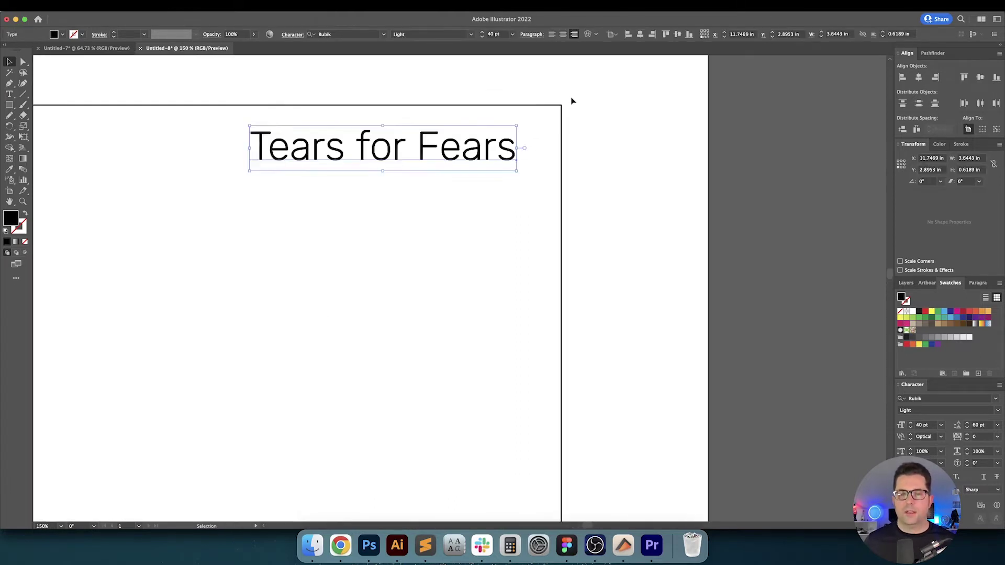
drag(470, 162, 510, 142)
key(super+a)
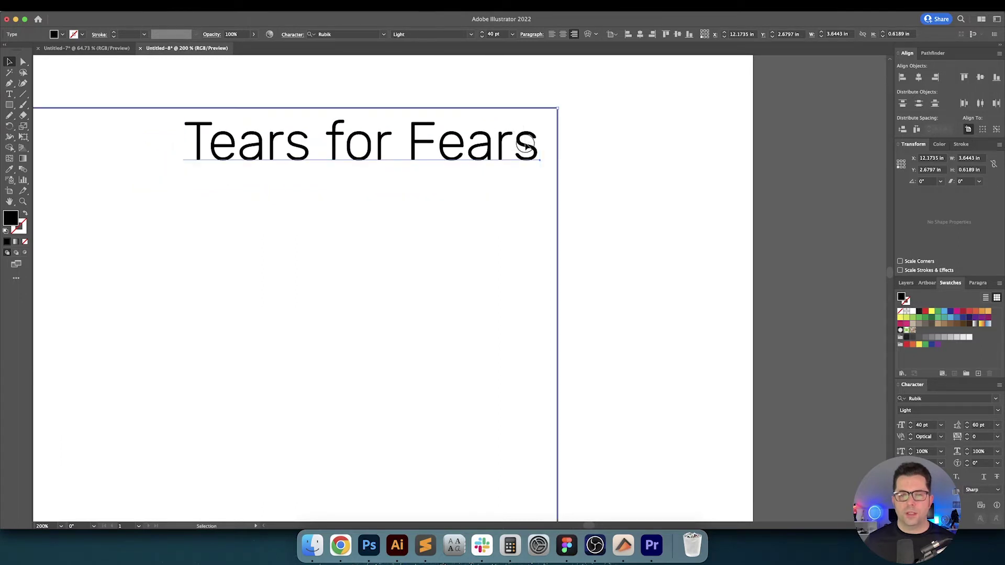
drag(610, 100, 439, 172)
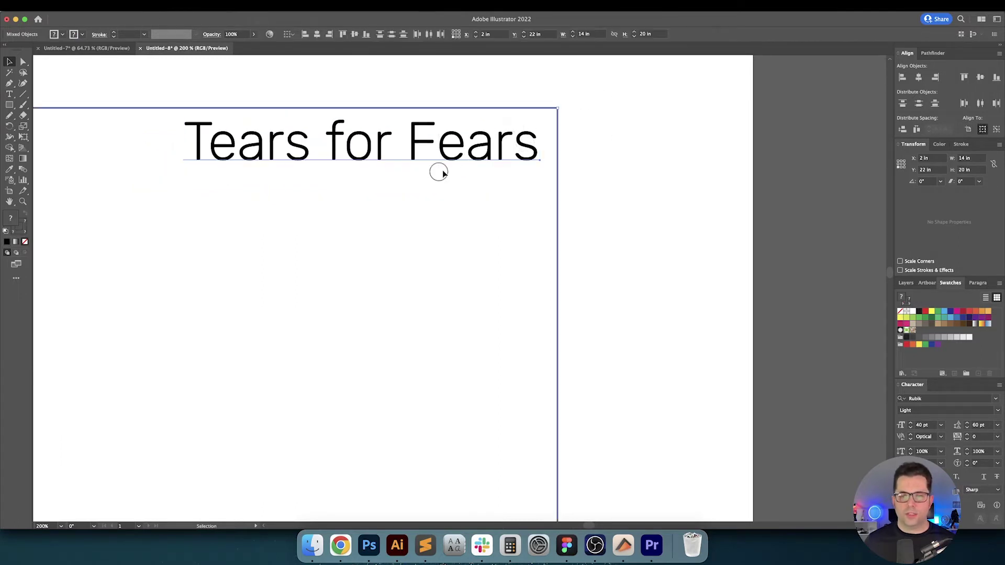
click(558, 153)
click(329, 34)
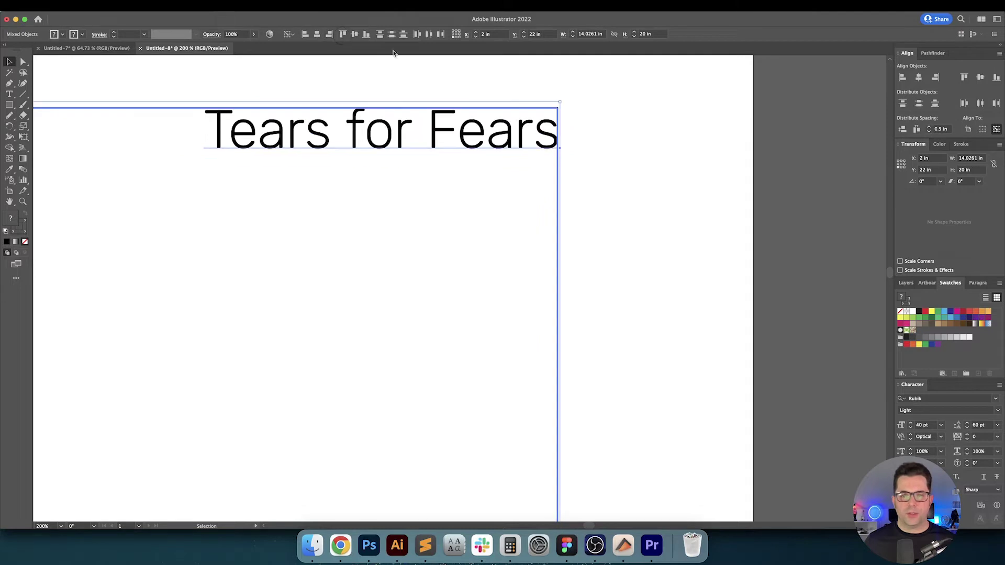
click(613, 128)
drag(614, 127, 628, 171)
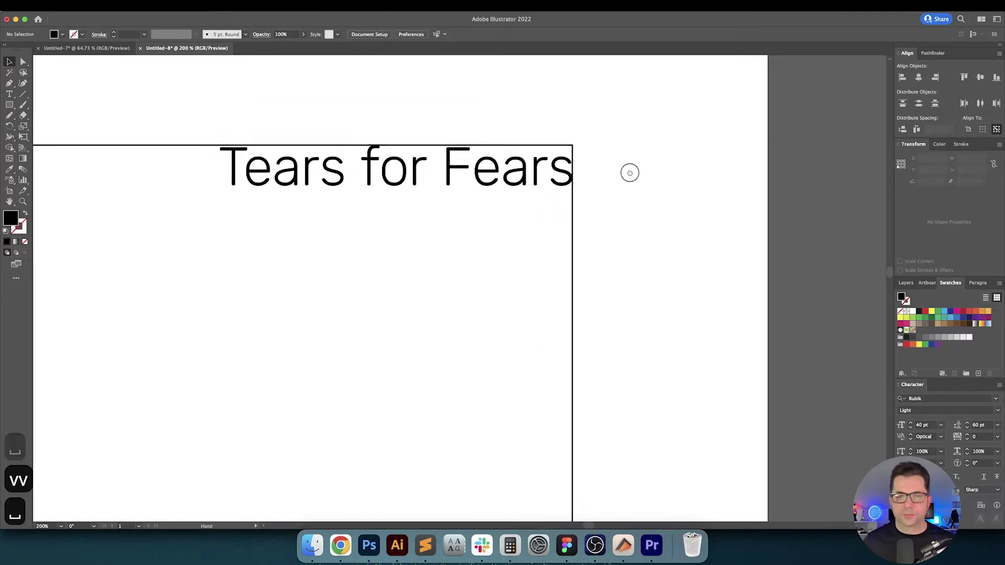
Nudge the Tears for Fears text down so its letter tops meet the frame's top edge, at about Y 2.56 in.
click(468, 180)
key(t)
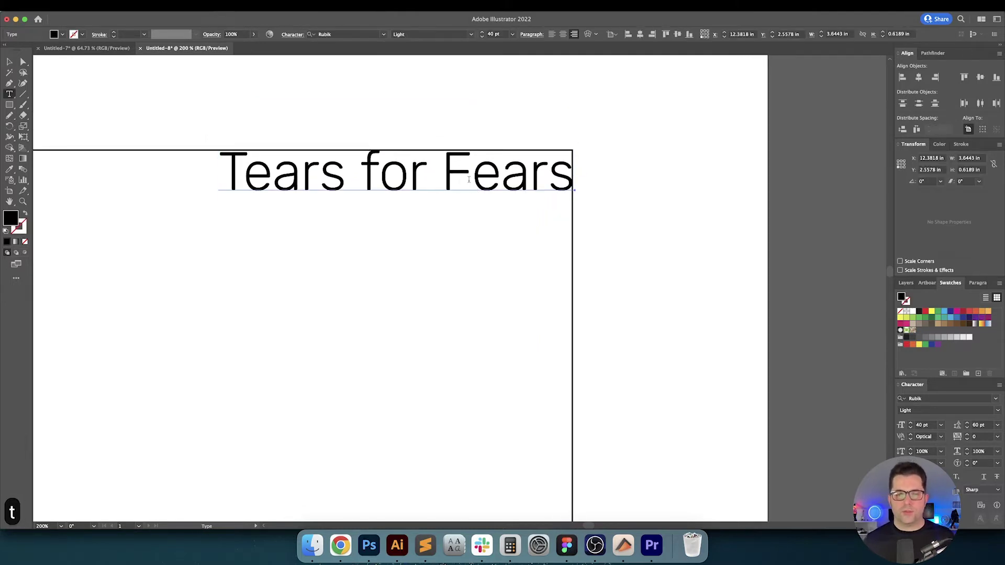
key(Down)
key(Down)
key(Down)
key(Down)
key(Down)
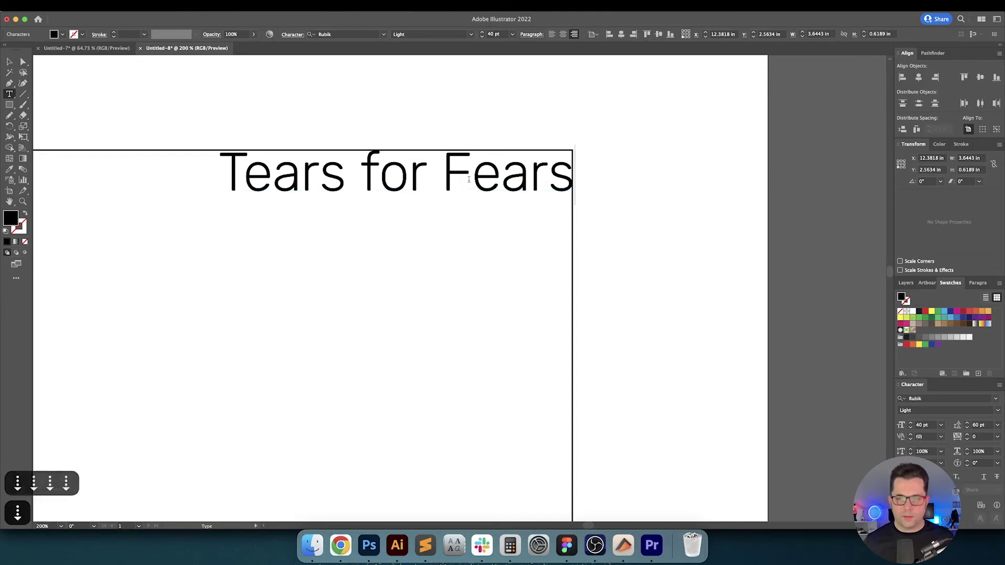
Add 1985 as a second line beneath Tears for Fears.
key(Return)
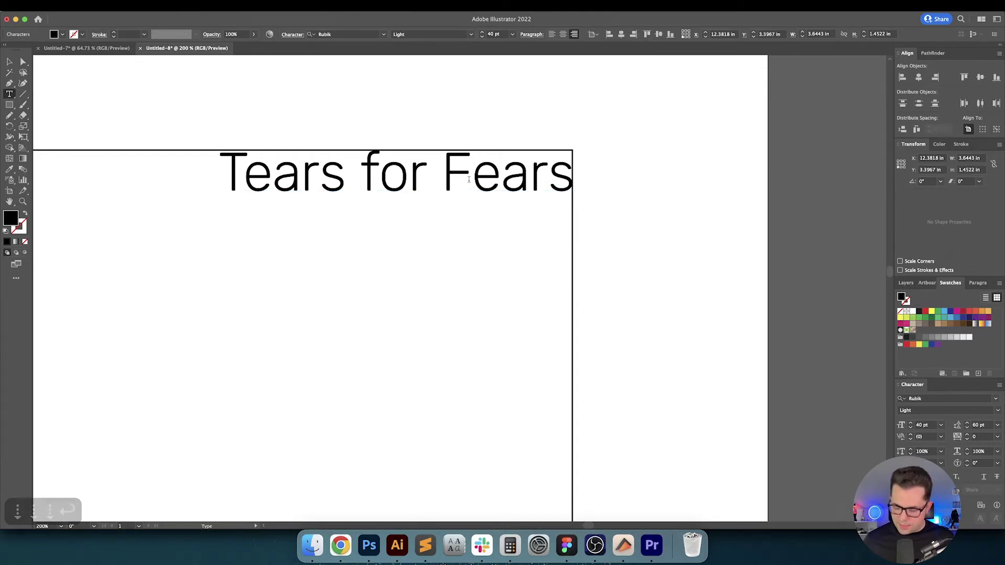
text(1985)
key(Escape)
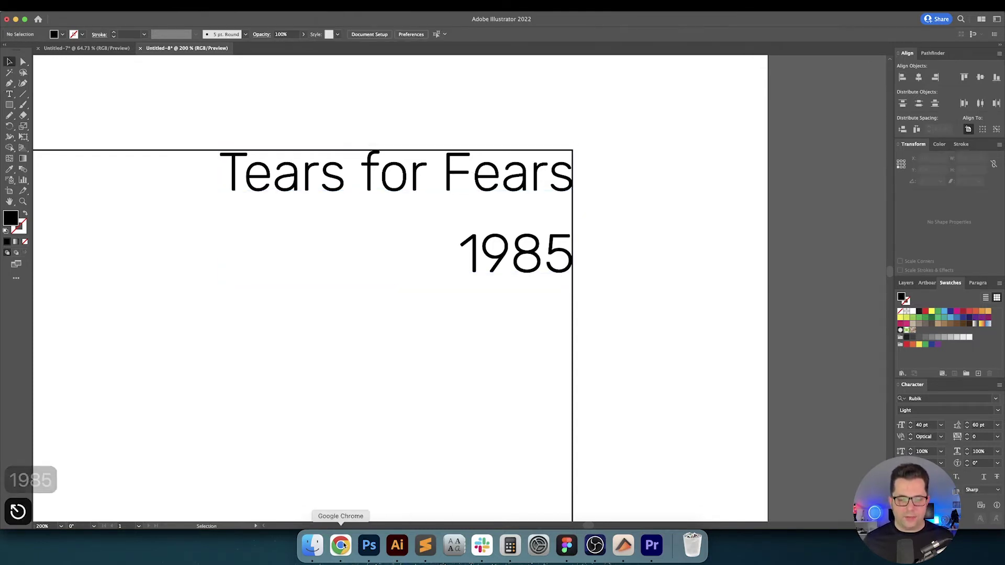
Switch to Chrome, copy the album's release date from the Wikipedia infobox, and paste it over 1985 in the poster's artist text.
click(340, 545)
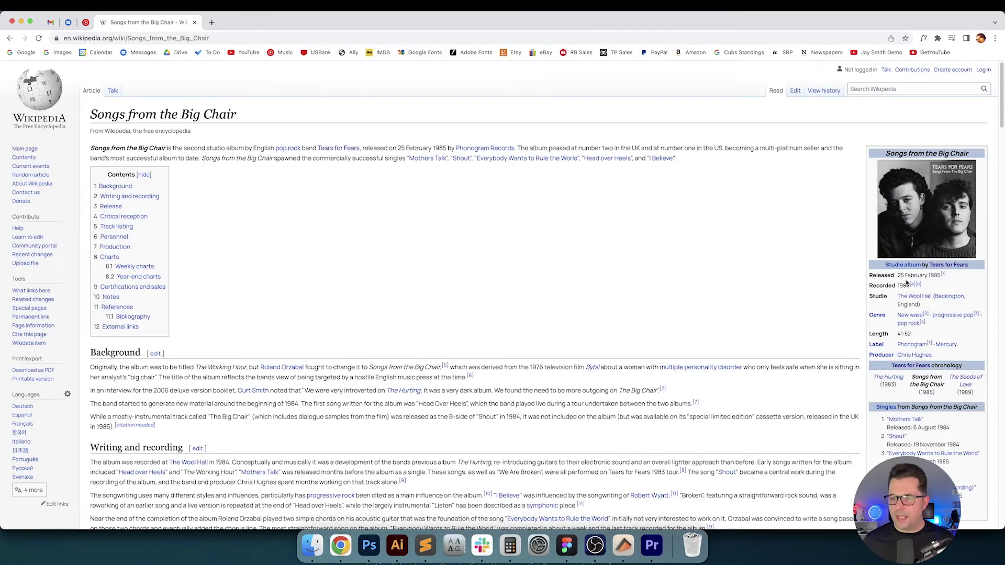
key(super+c)
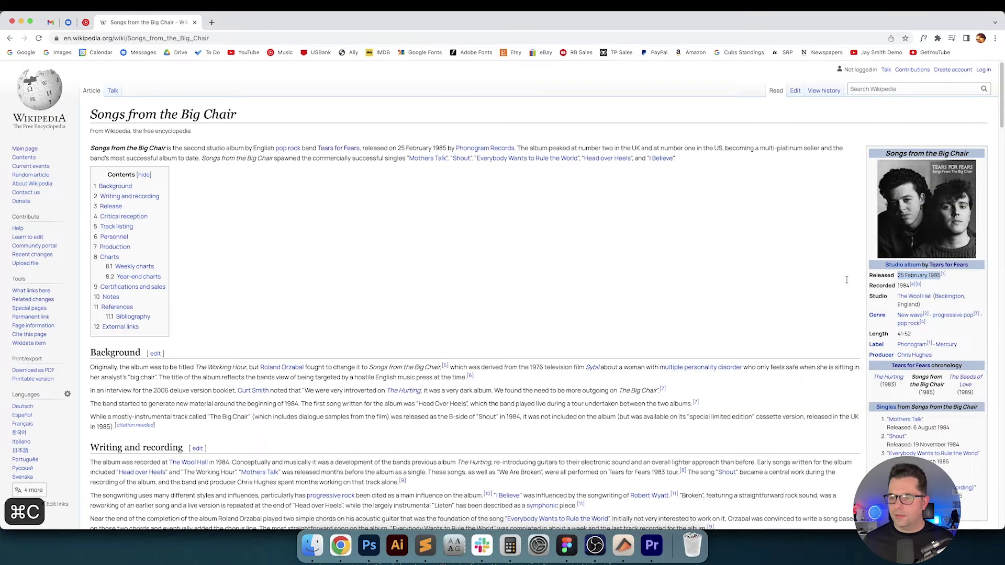
key(t)
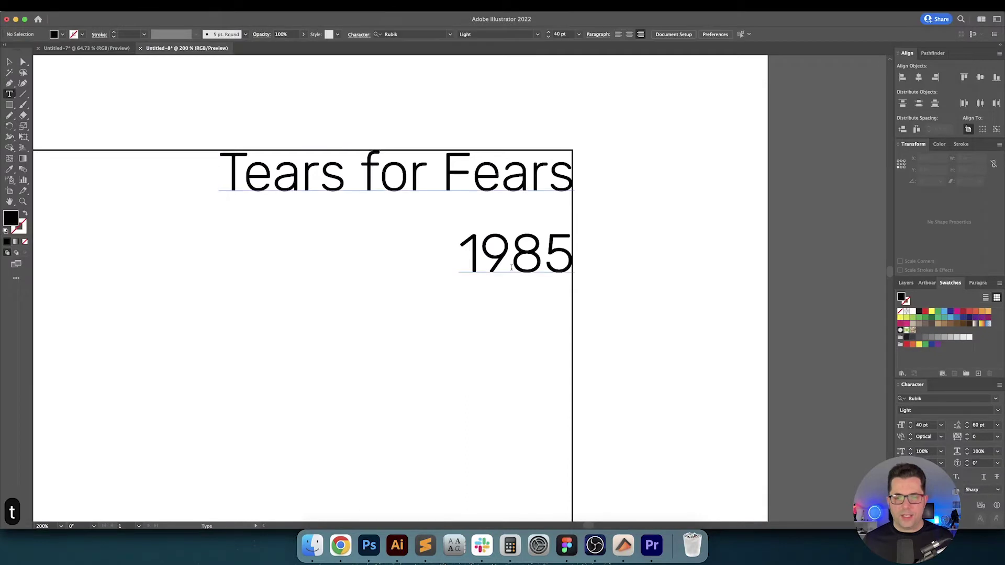
double_click(511, 268)
key(super+v)
Rearrange the pasted date line to read February 25th, 1985.
key(Left)
key(Left)
key(Home)
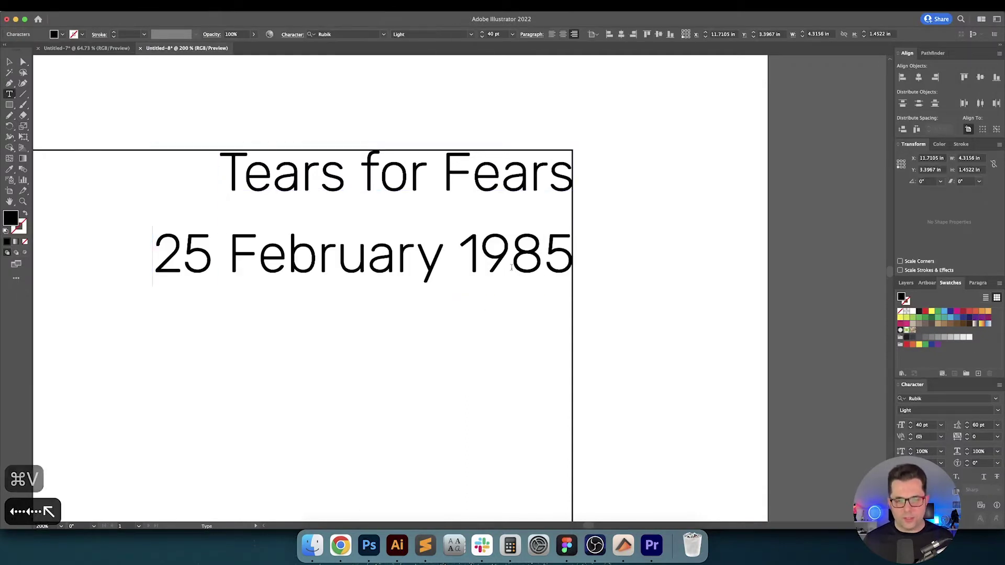
key(shift+Right)
key(shift+Right)
key(super+x)
key(Delete)
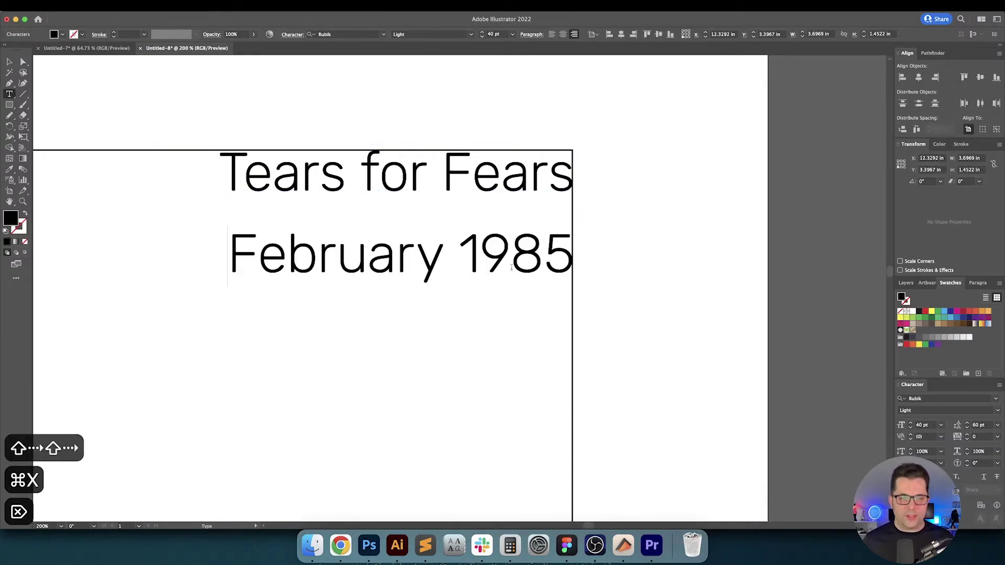
key(Right)
key(Right)
key(Right)
key(Right)
key(Right)
key(Right)
key(Right)
key(Right)
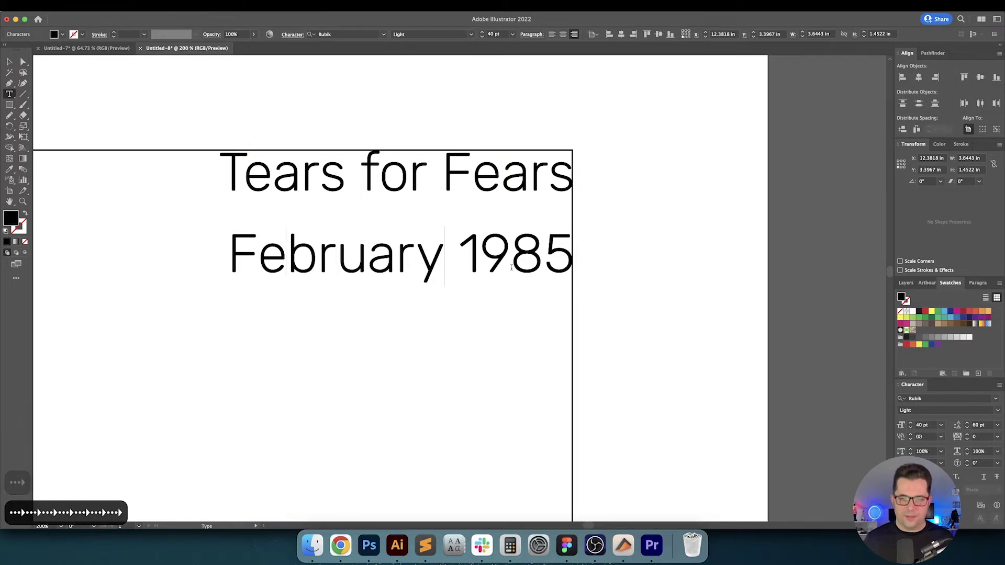
key(super+v)
text(th,)
key(Escape)
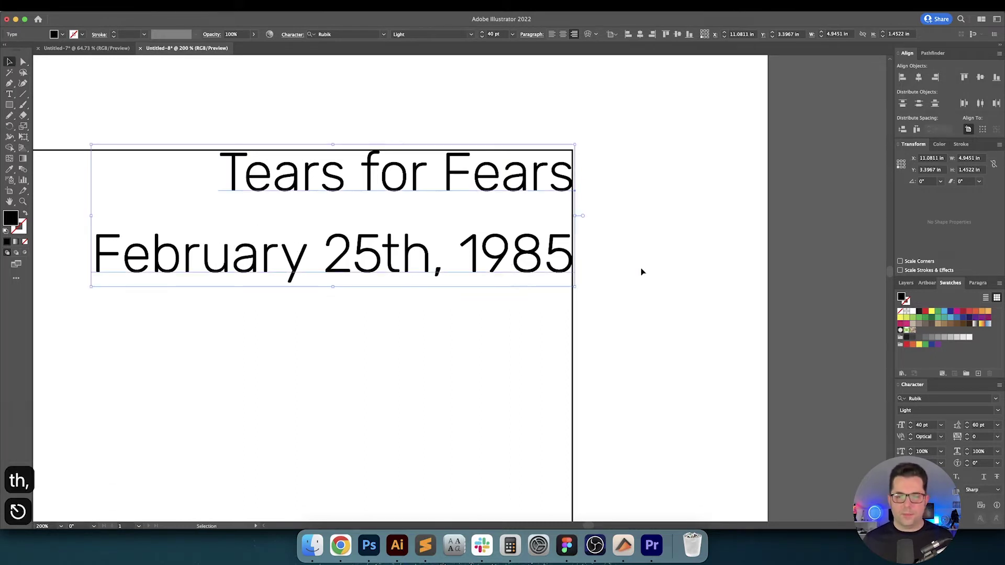
click(672, 274)
Duplicate the artist and date text straight down, leaving a gap below the original along the frame's right edge.
key(super+0)
key(v)
key(v)
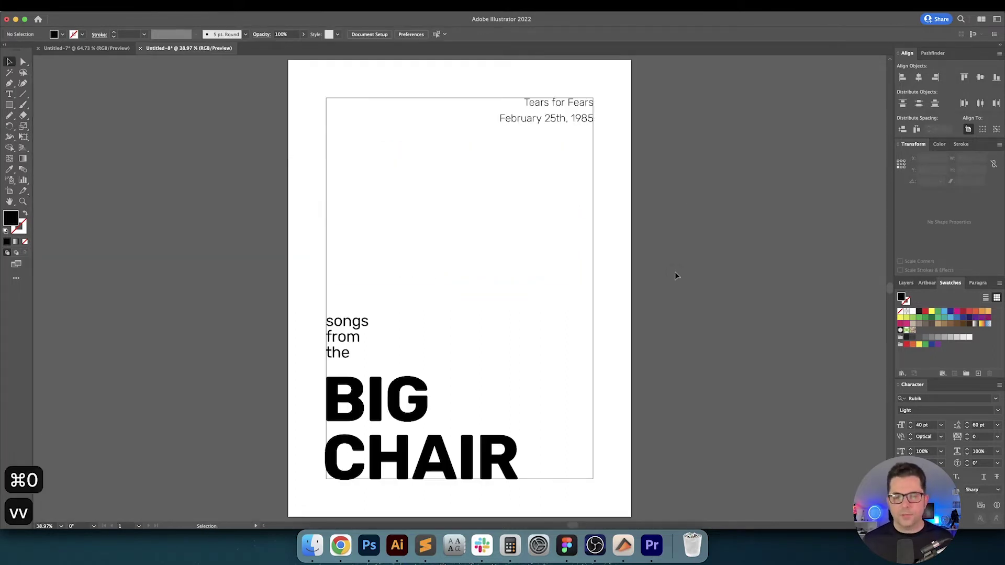
key(space)
scroll(665, 193, right, 1)
drag(665, 193, 657, 192)
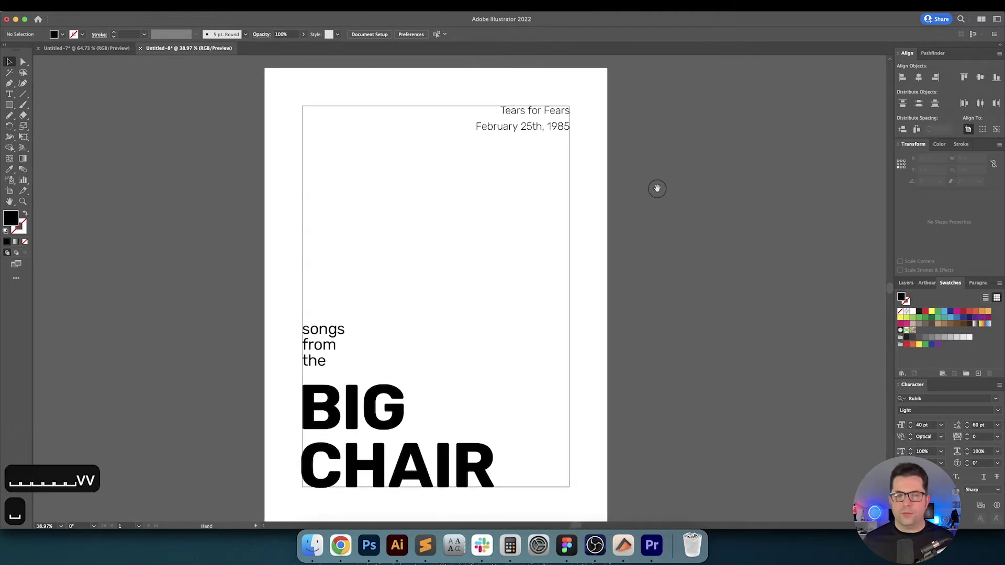
click(653, 207)
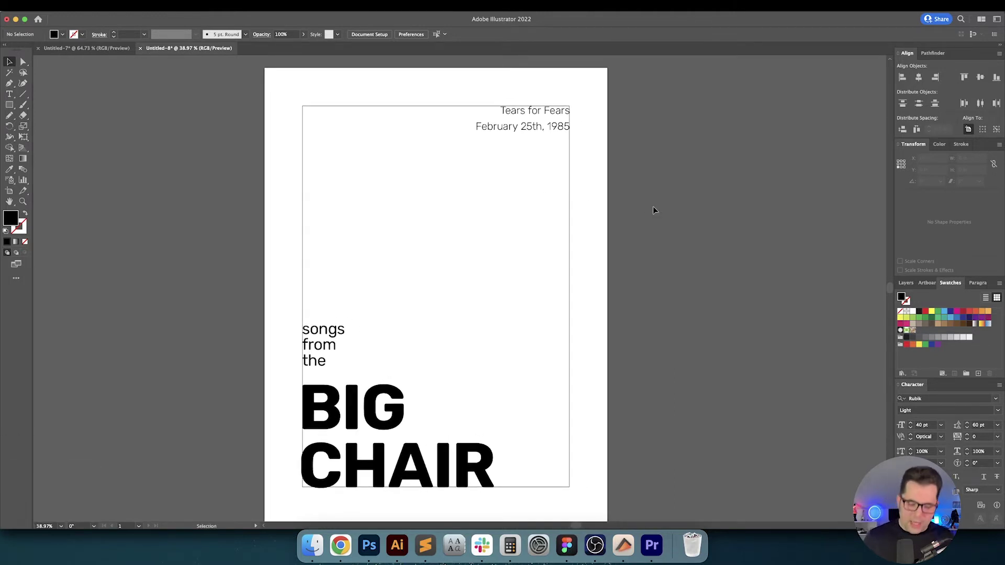
click(403, 262)
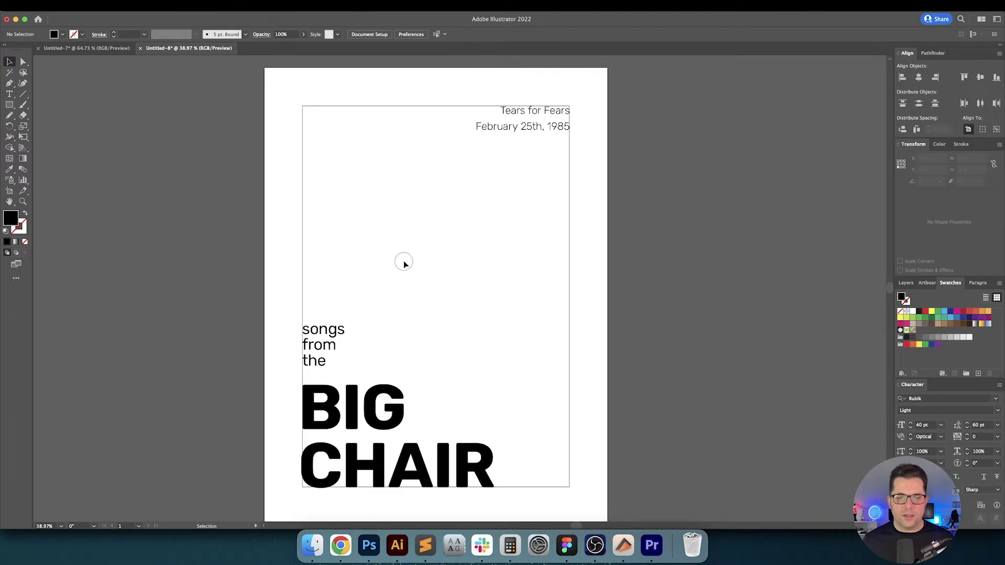
drag(512, 130, 512, 199)
key(t)
double_click(519, 179)
key(super+a)
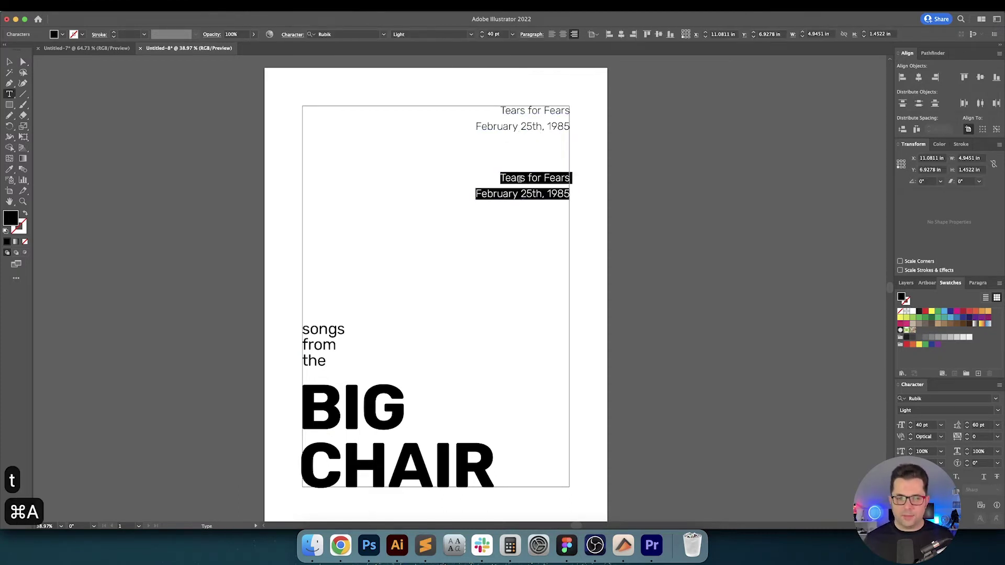
key(Escape)
Set the leading of the original artist and date text to 50 pt.
click(558, 130)
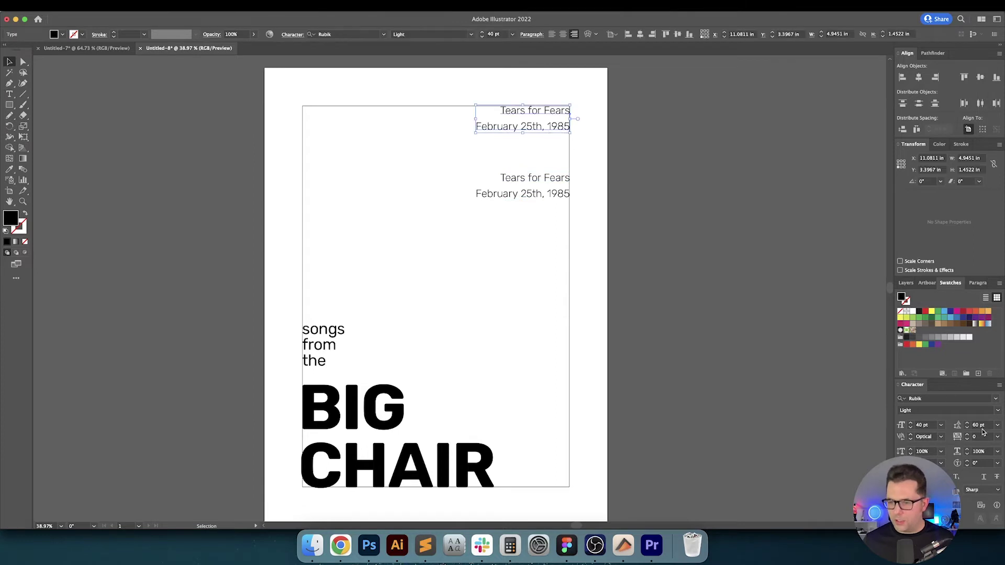
key(shift+Down)
key(shift+Down)
key(Return)
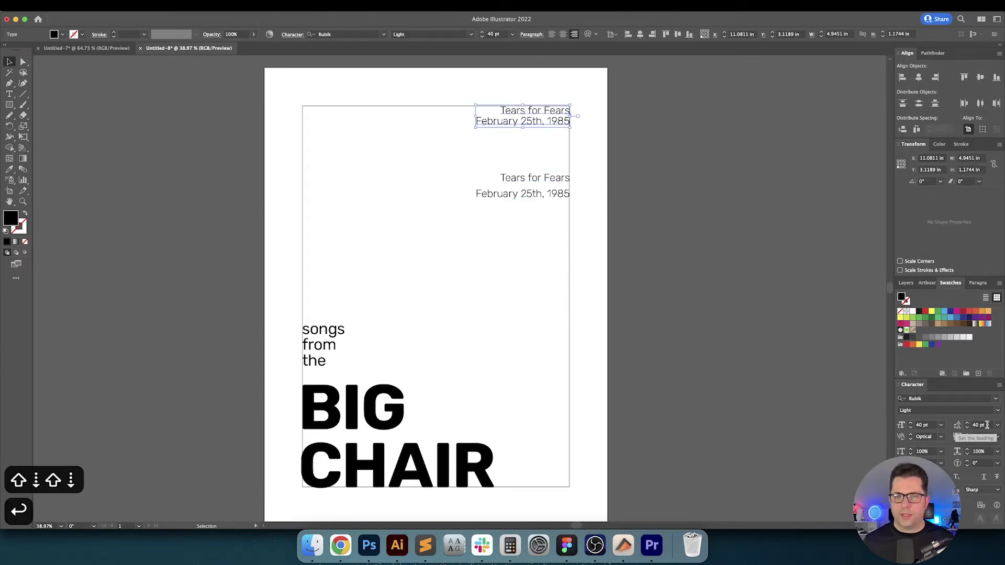
key(shift+Up)
key(Return)
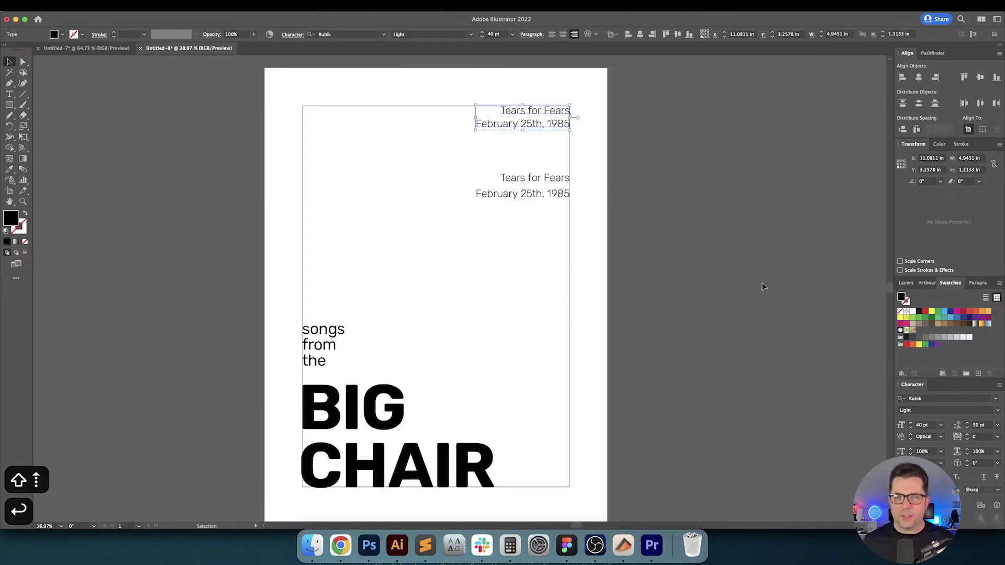
Match the duplicated text's formatting to the original artist and date text with the Eyedropper.
click(548, 209)
click(541, 198)
key(i)
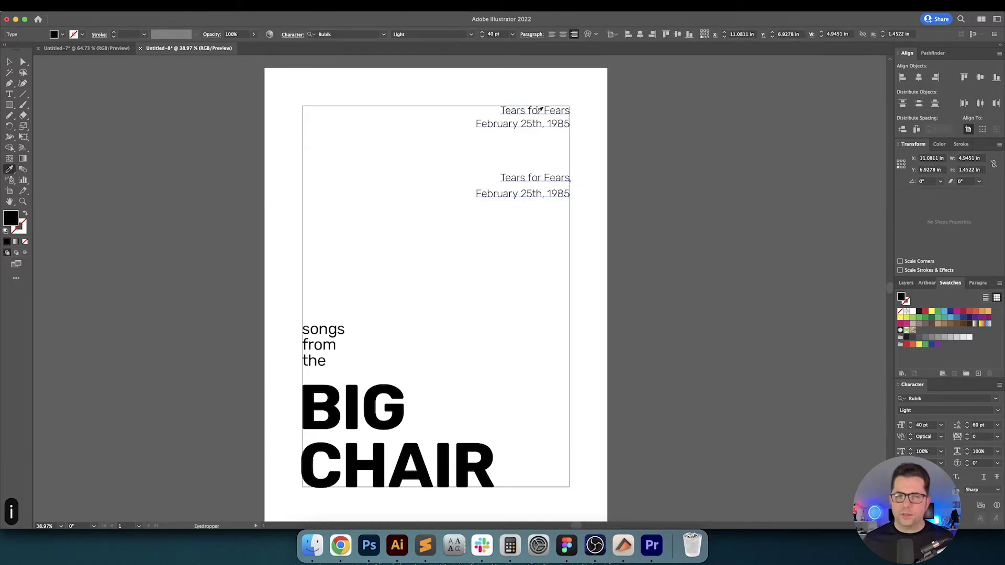
click(538, 125)
key(v)
click(590, 200)
key(t)
click(523, 184)
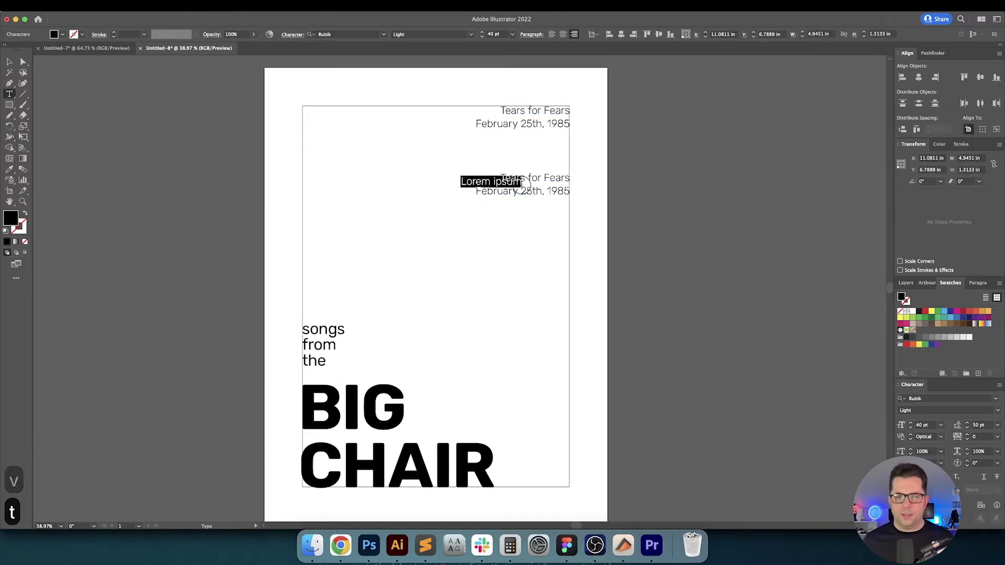
key(Escape)
key(BackSpace)
Replace the duplicated artist and date text with 01 and move it left to about X 12.66 in.
key(t)
key(super+a)
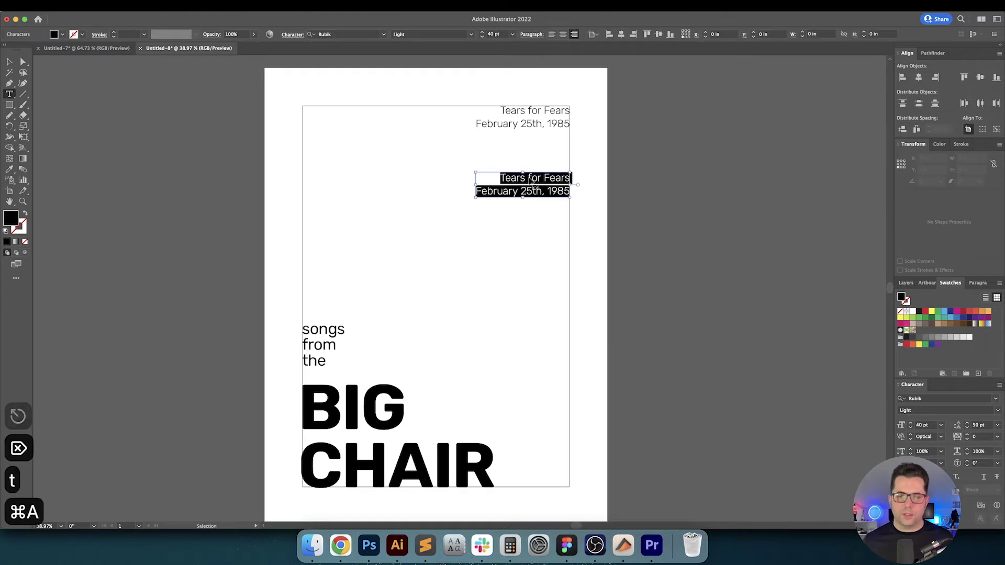
text(01)
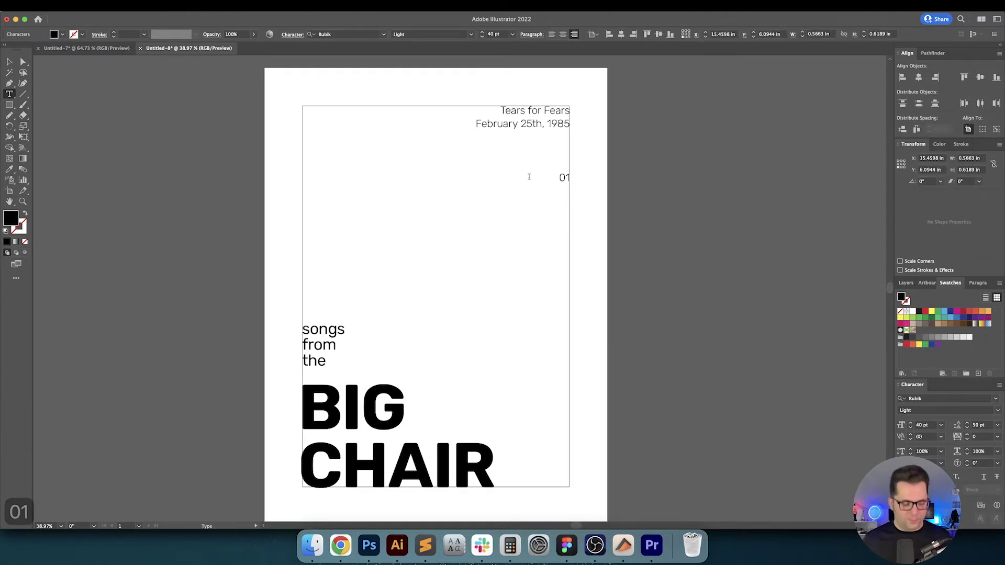
key(Escape)
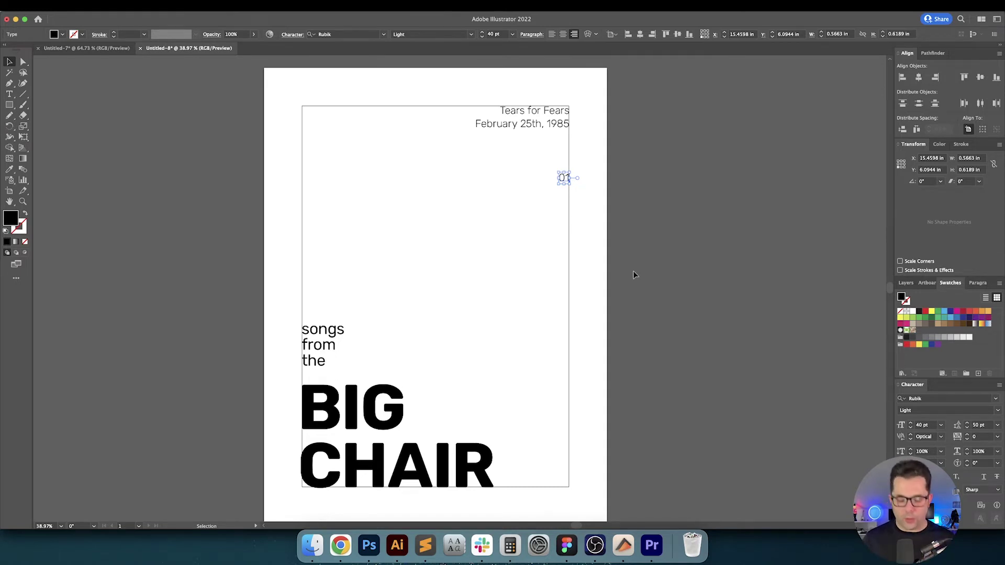
click(587, 177)
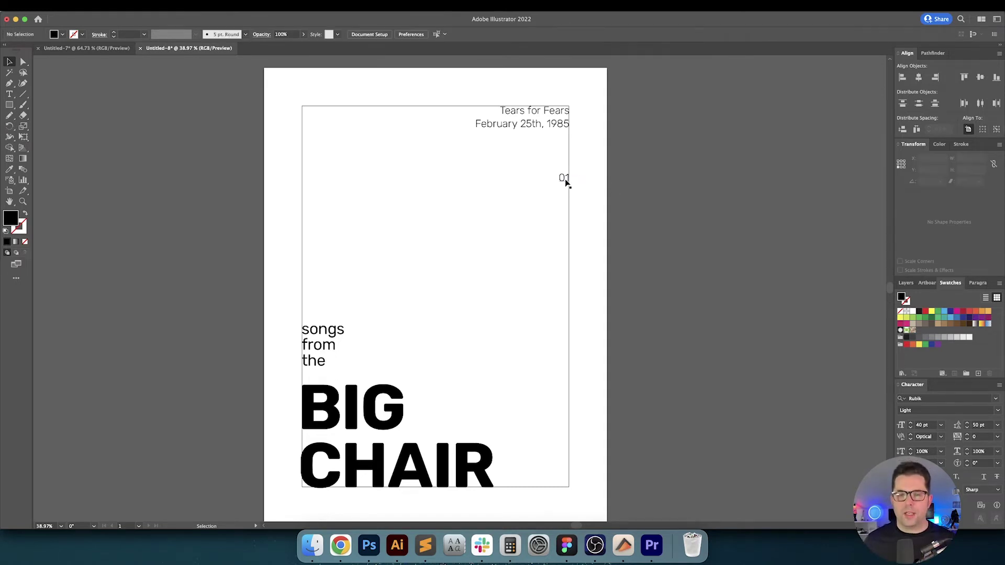
drag(563, 179, 516, 181)
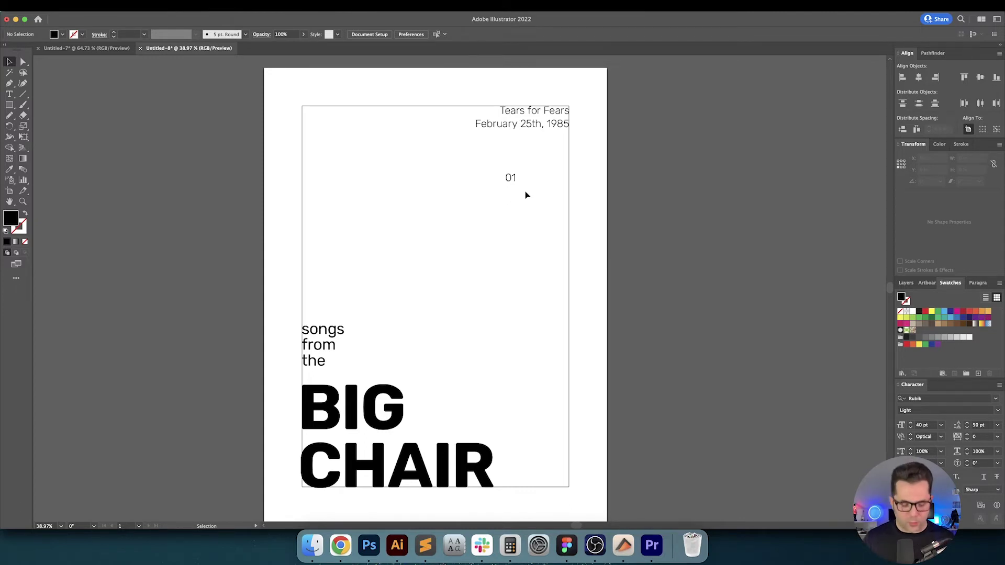
Add 02, 03 and 04 on separate lines beneath 01.
click(514, 181)
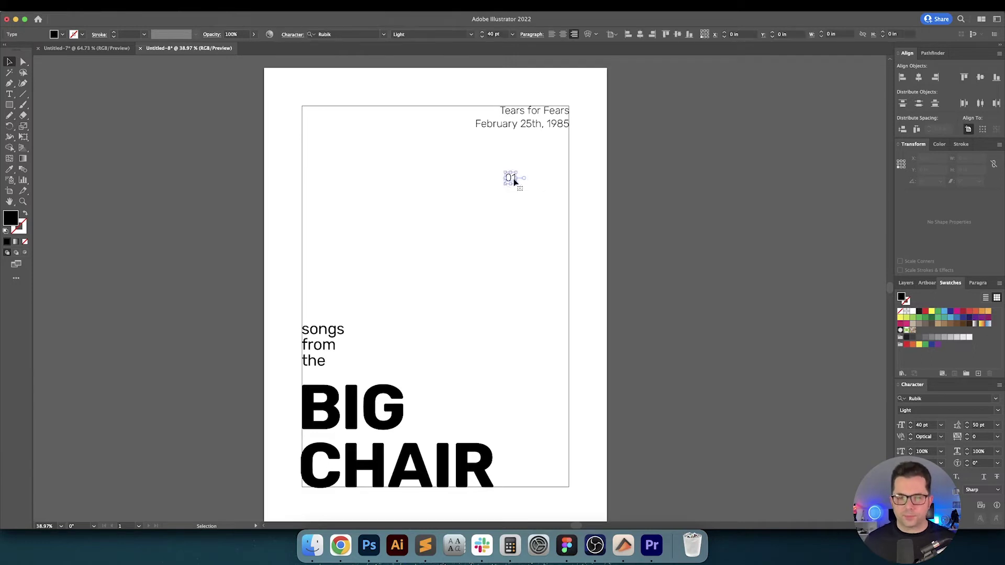
key(t)
click(506, 178)
key(Down)
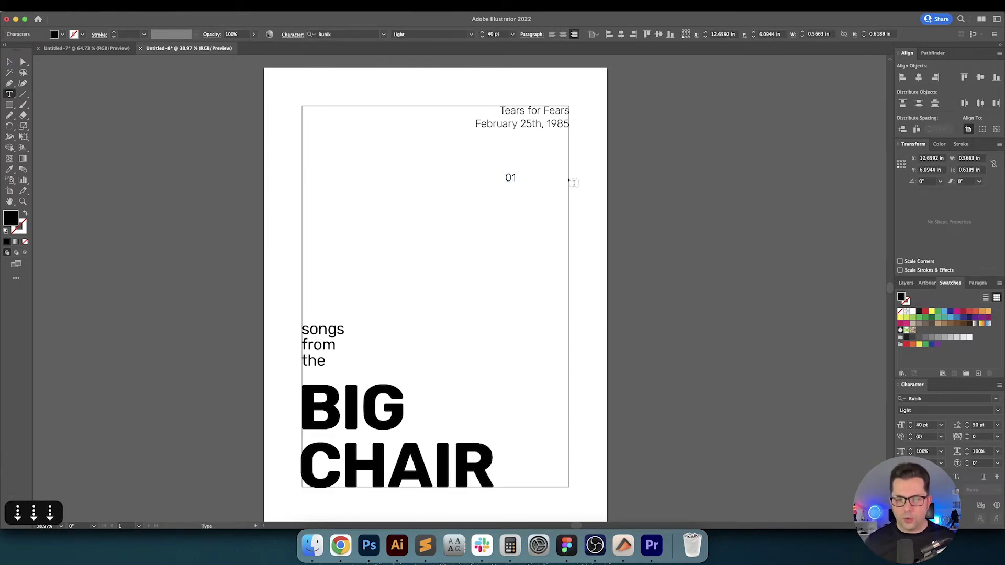
key(Return)
text(02)
key(Return)
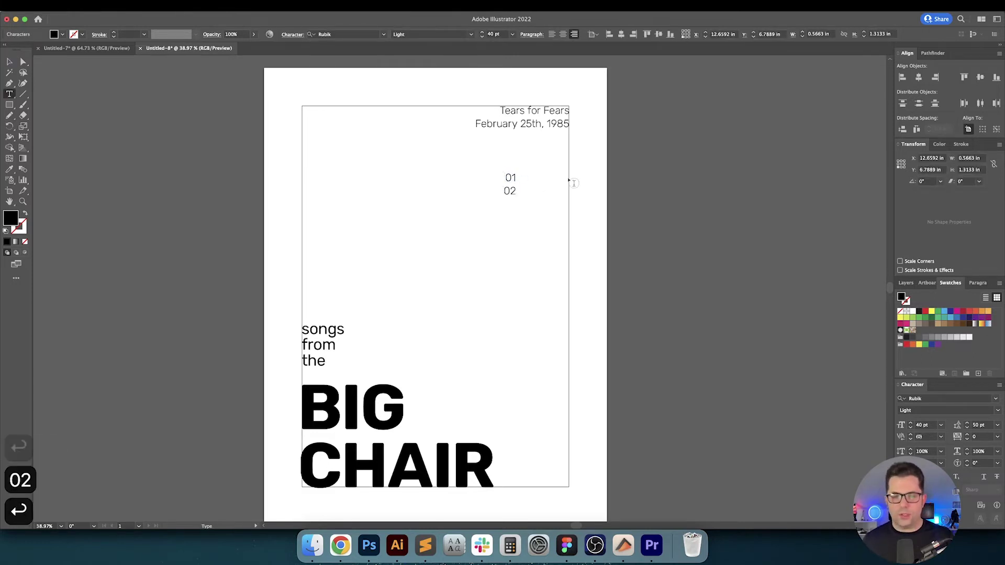
text(030)
key(BackSpace)
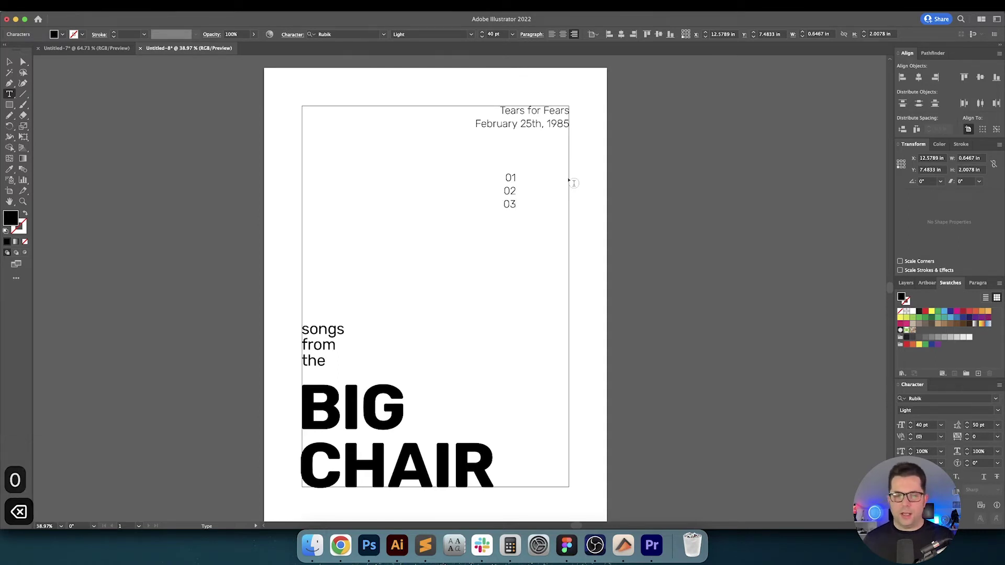
key(Return)
text(04)
key(BackSpace)
text(4)
key(Return)
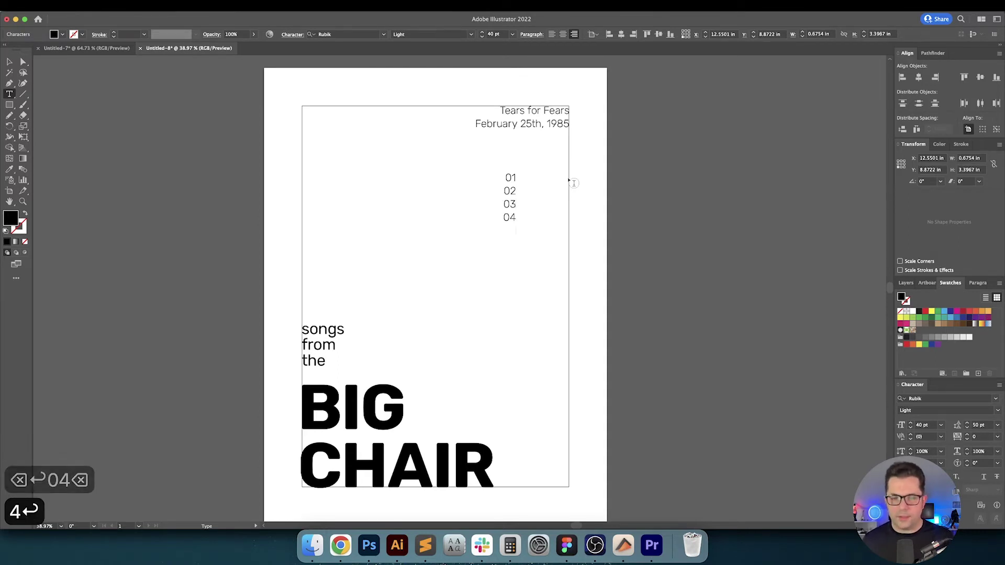
Continue the track number list with 05, 06, 07 and 08 on separate lines.
text(05)
key(Return)
text(06)
key(Return)
text(07)
key(Return)
text(0)
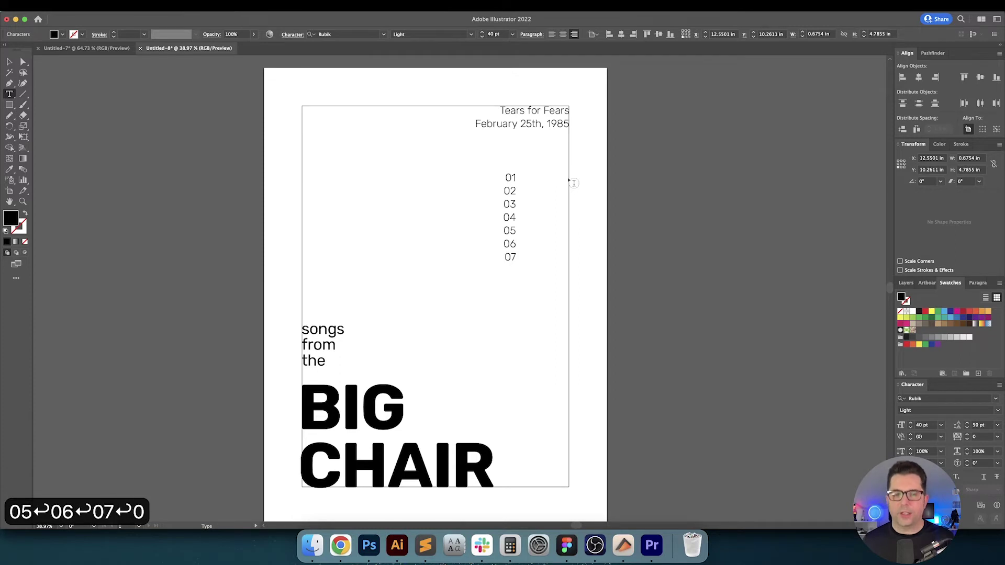
text(8)
key(Escape)
click(617, 219)
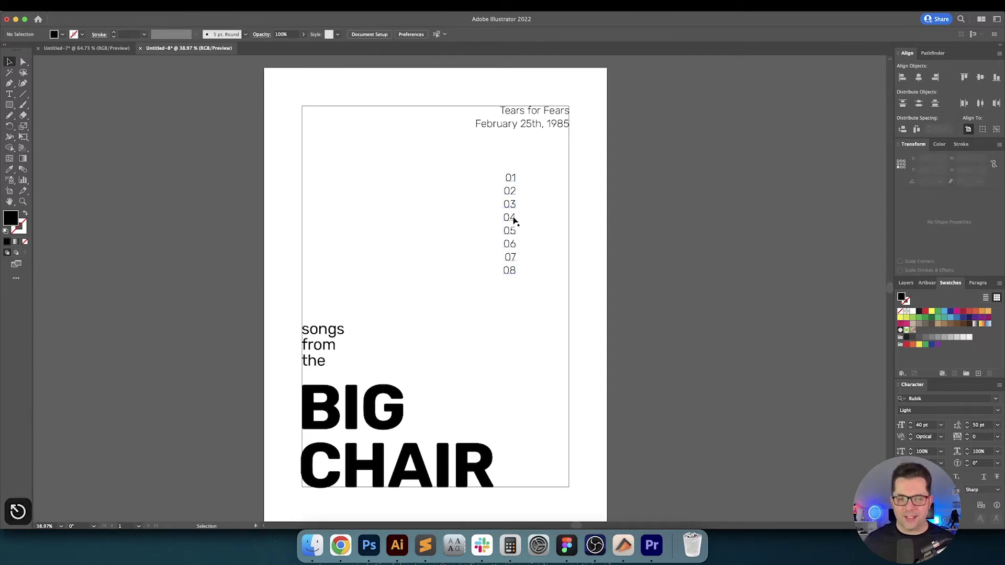
Shift the track number list left and place a left-aligned copy to its right, at about X 11.01 in.
drag(511, 217, 479, 221)
click(444, 220)
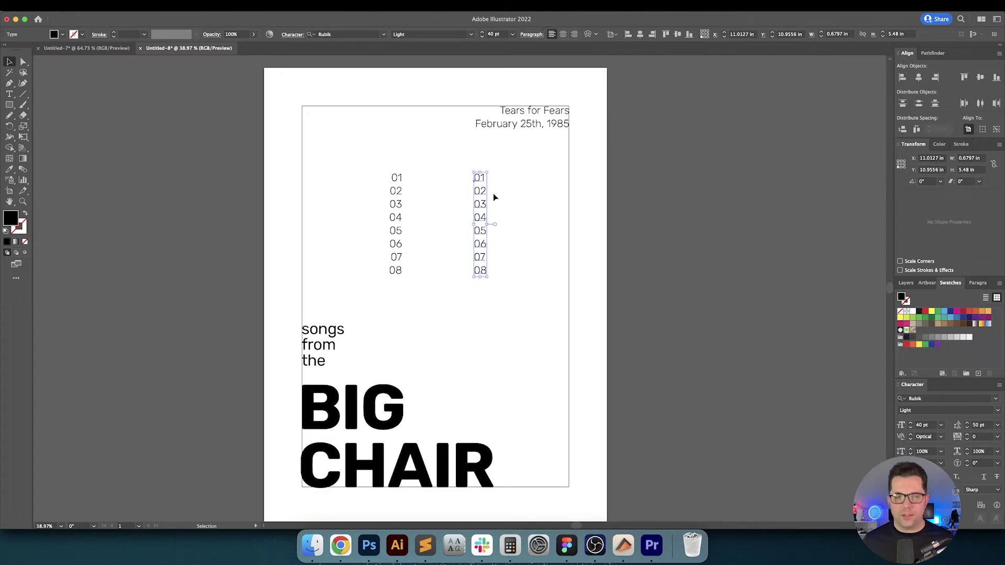
Replace the copied number column's text with the song titles "Shout" and "The Working Hour" on separate lines.
key(t)
click(476, 178)
key(super+a)
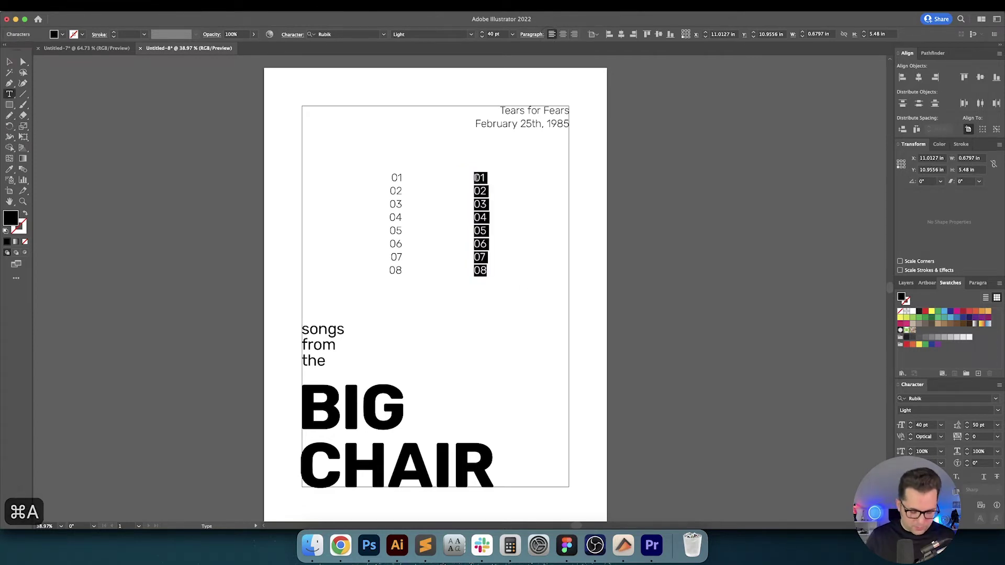
text(Shout)
key(Return)
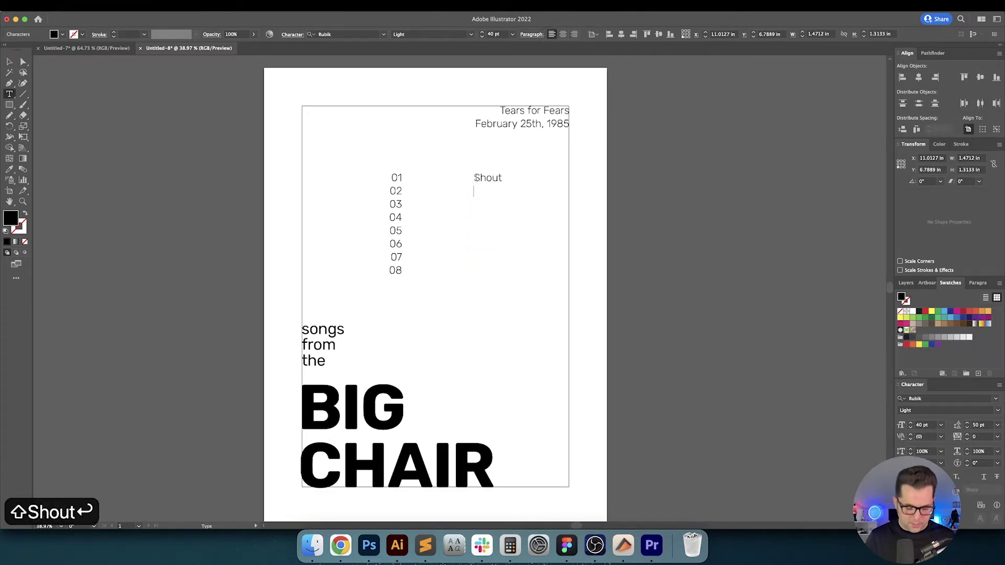
text(The Working H)
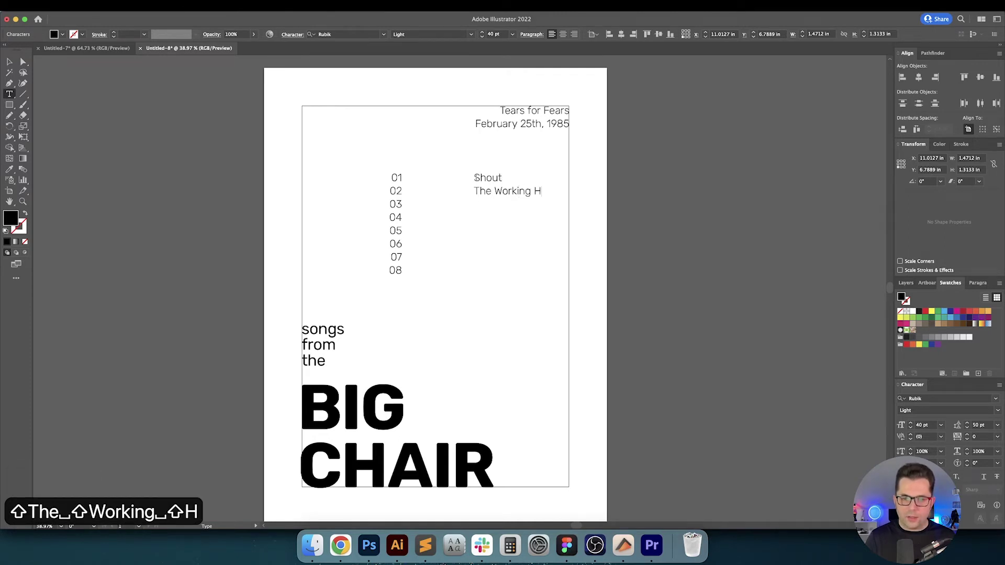
text(our)
key(Return)
Add "Everybody Wants to Rule the World" and "Mother's Talk" on separate lines as the third and fourth song titles.
text(Everybody W)
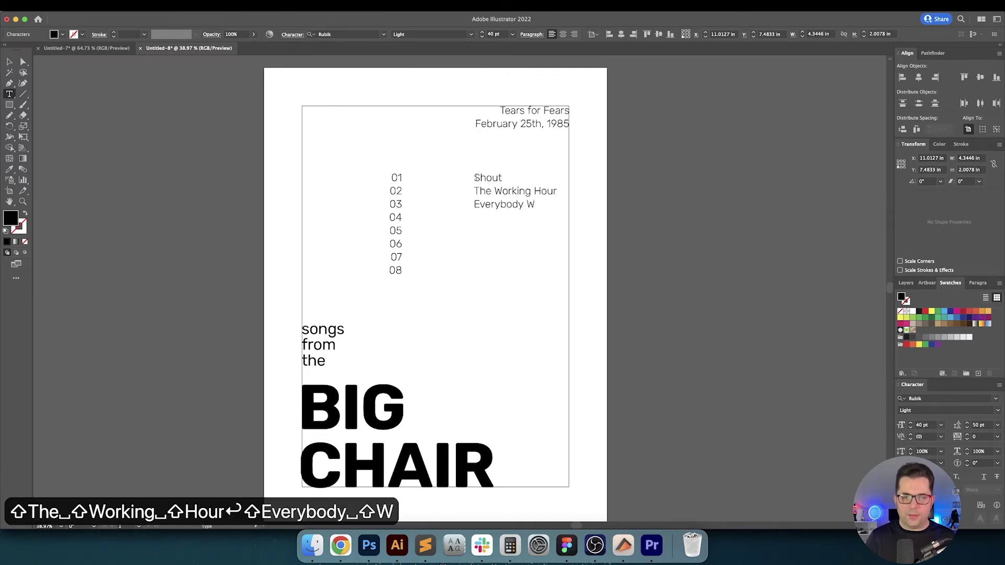
text(ants to Rule th)
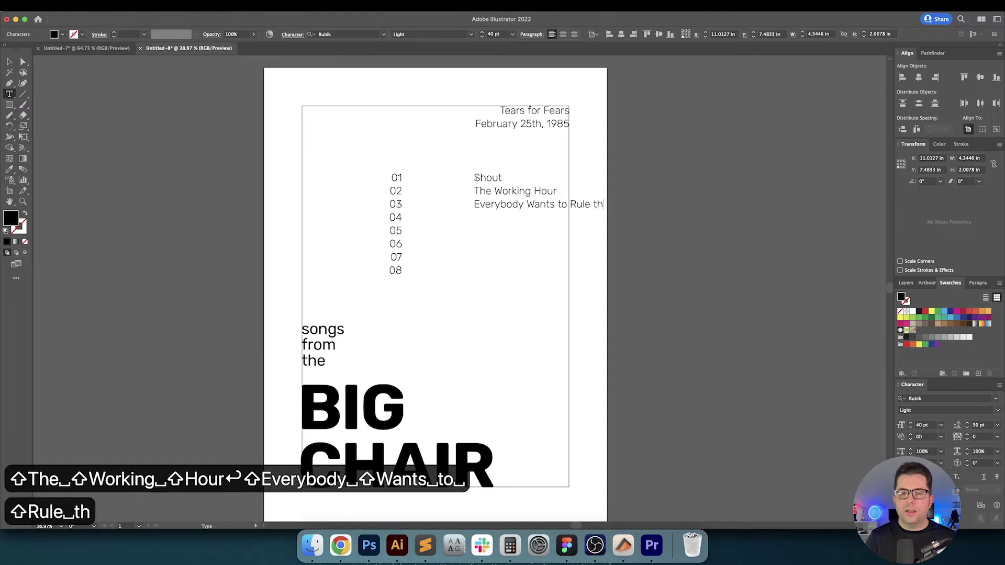
text(e World)
key(Return)
text(Mother's a)
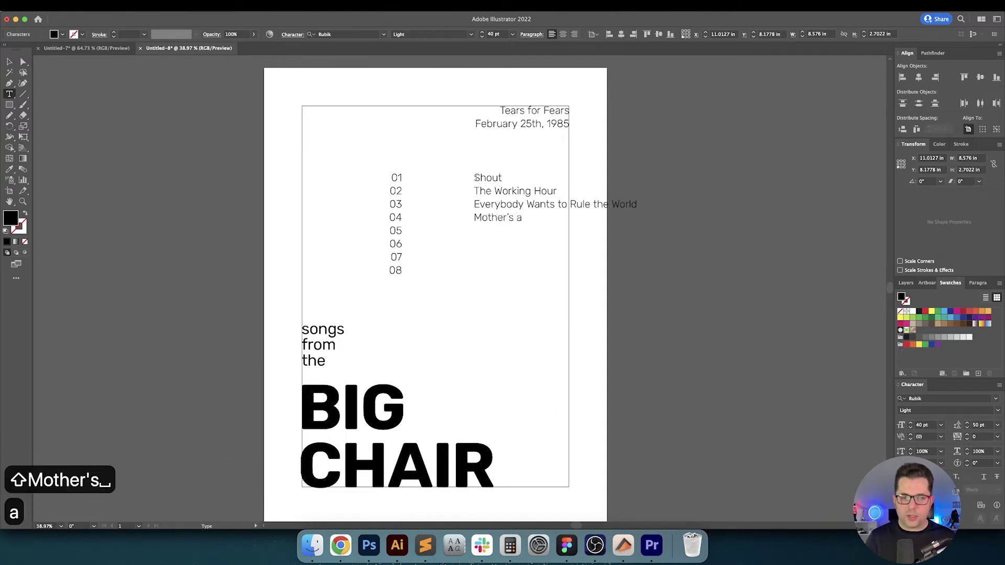
key(BackSpace)
text(Talk)
key(Return)
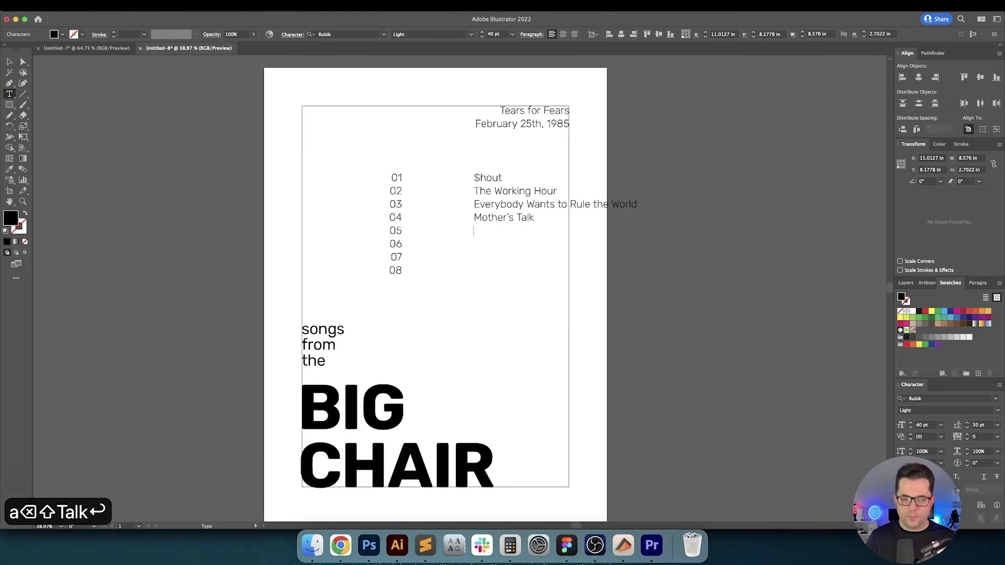
Add "I Believe" and "Broken" as the fifth and sixth song titles.
text(I Believe)
key(Return)
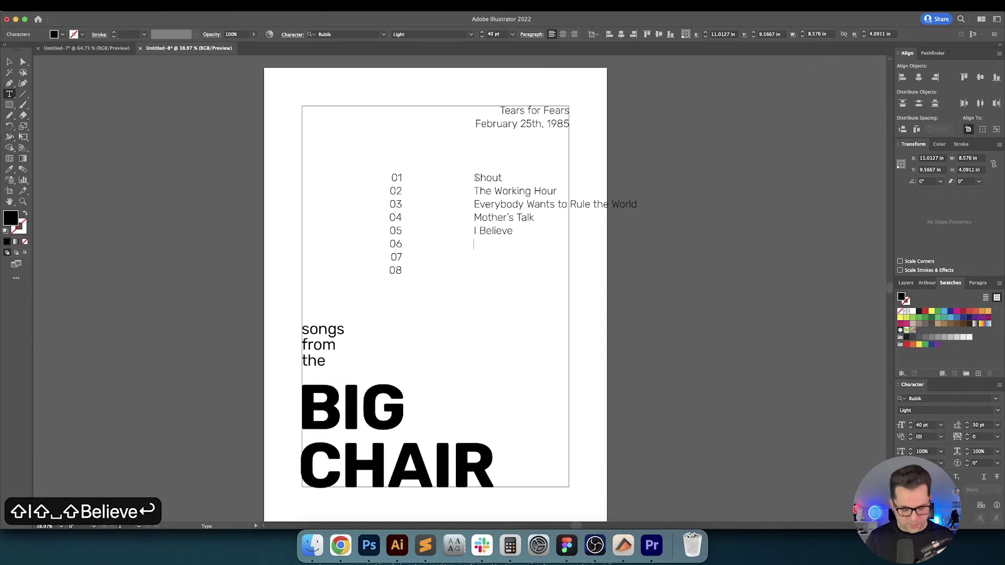
text(Broken)
key(Return)
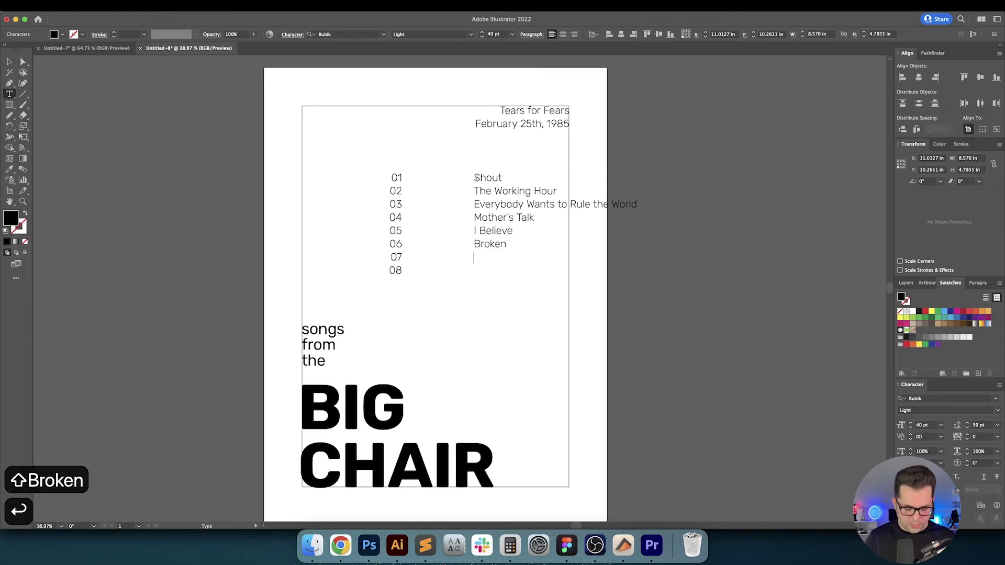
Complete the song titles with "Head Over Heels/Broken (Live)" and "Listen" on separate lines.
text(Head Over Heels/)
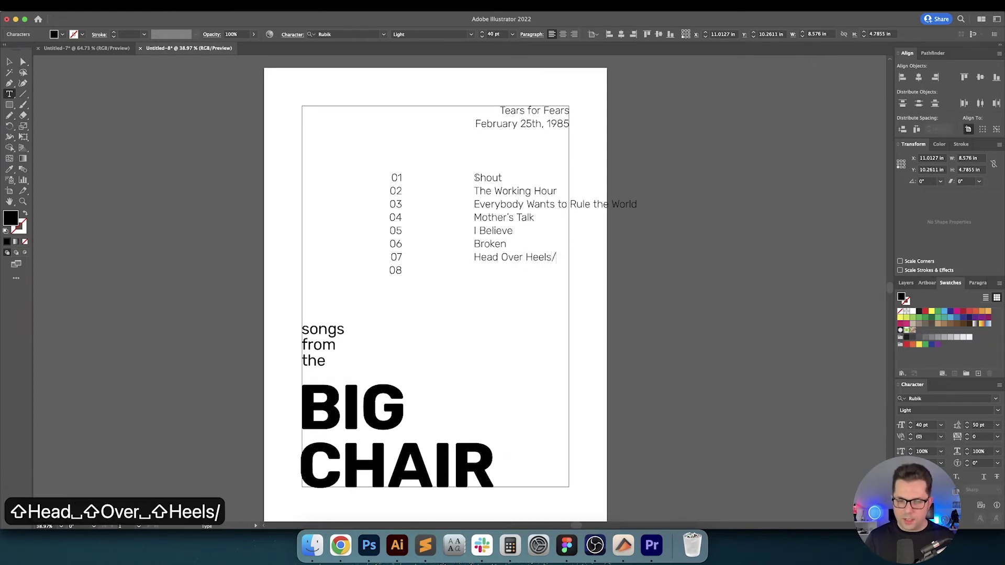
text(Broken ()
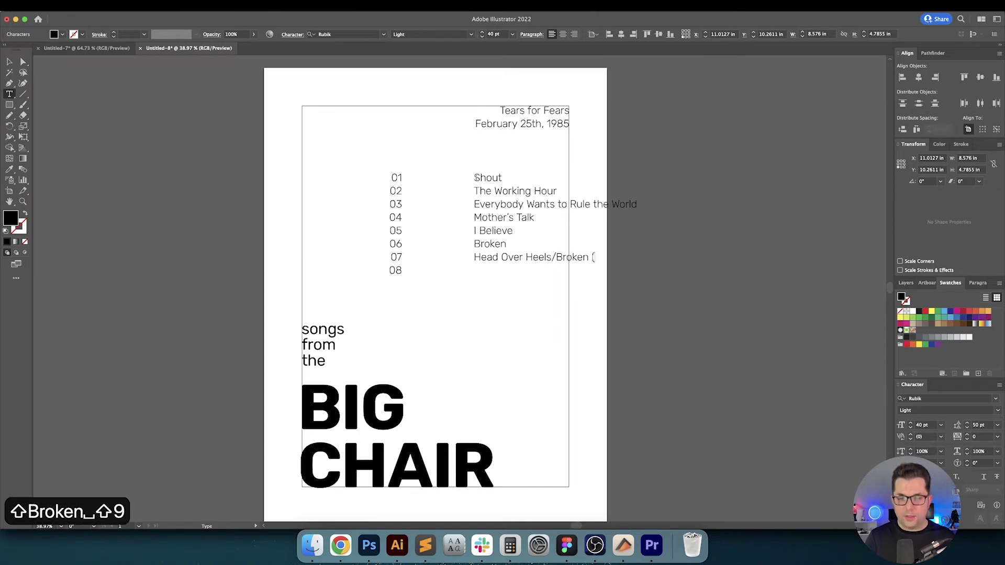
text(Live))
key(Return)
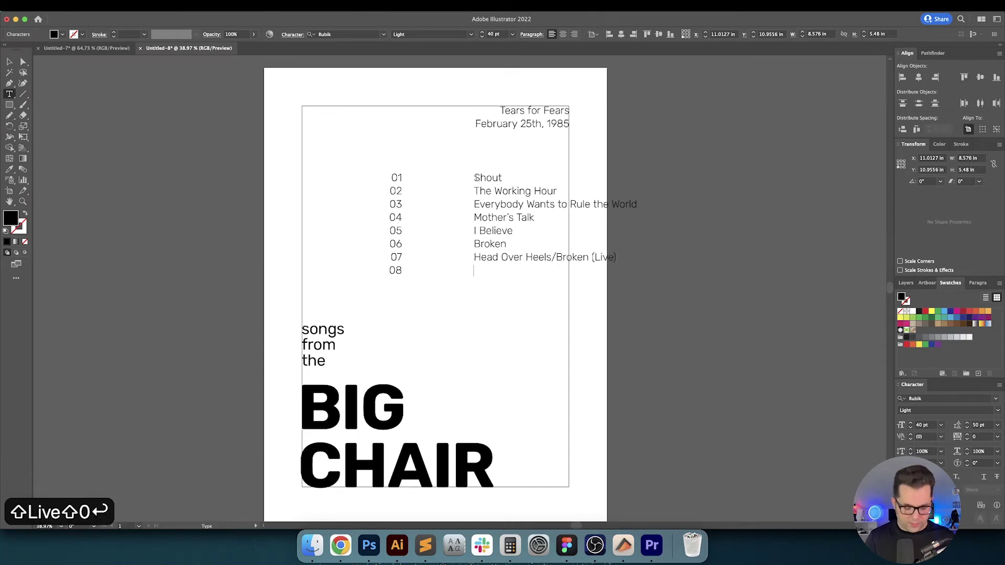
text(Listen`)
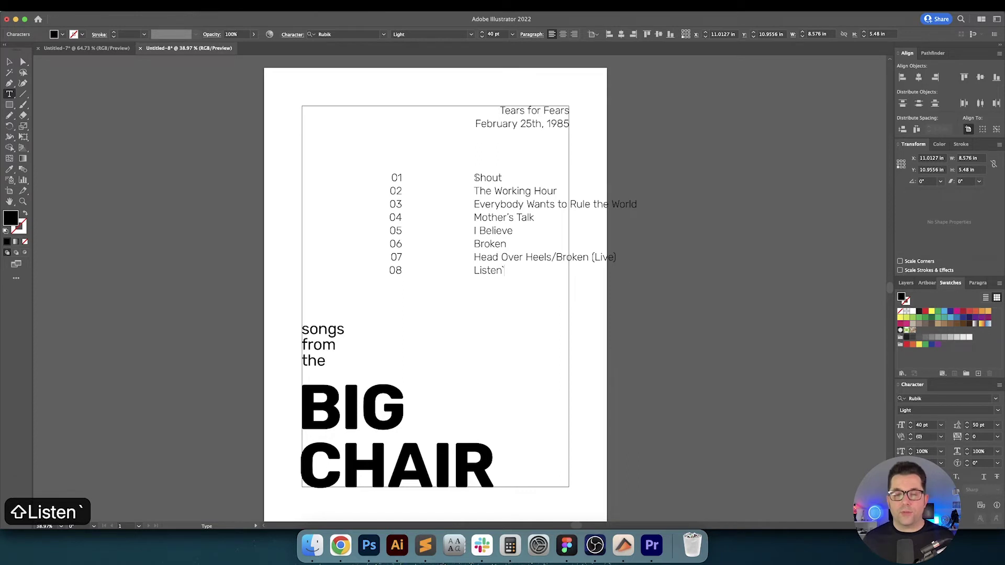
key(BackSpace)
key(Escape)
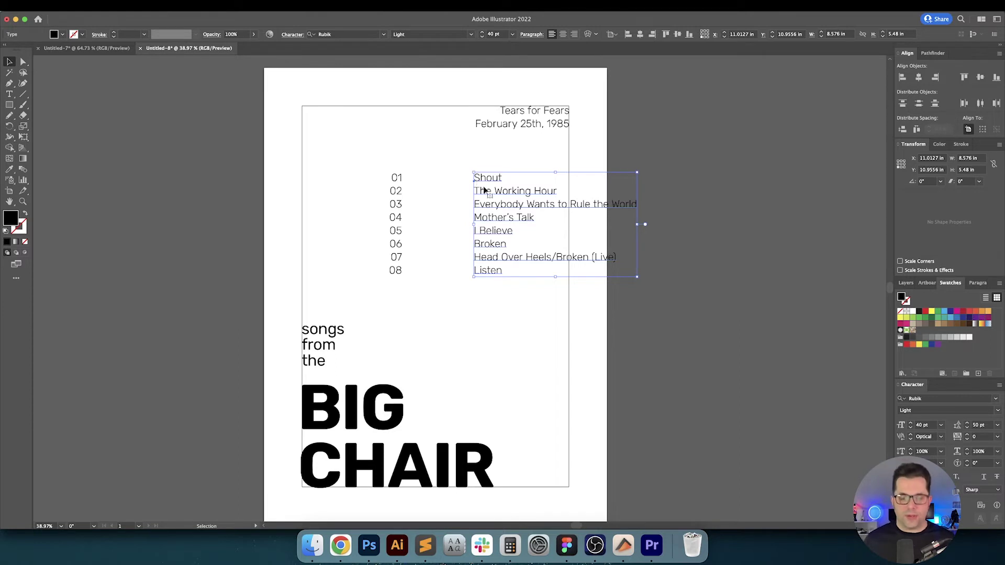
Move the song title column horizontally toward the track numbers, leaving a small gap between them.
key(v)
key(v)
drag(518, 205, 430, 204)
click(512, 183)
key(v)
click(458, 154)
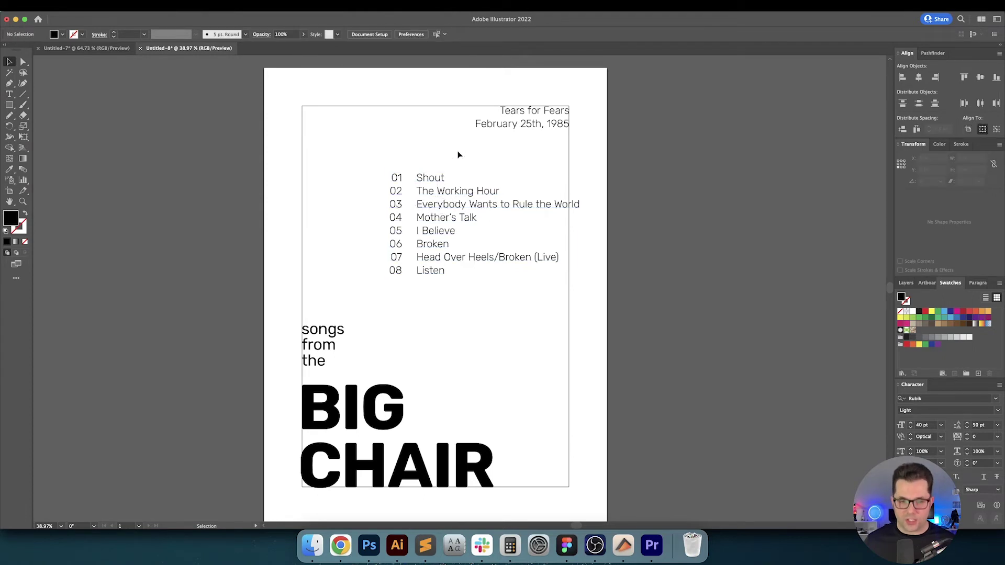
Left-align the track number text and move it to the frame's left margin at X 2 in.
click(396, 206)
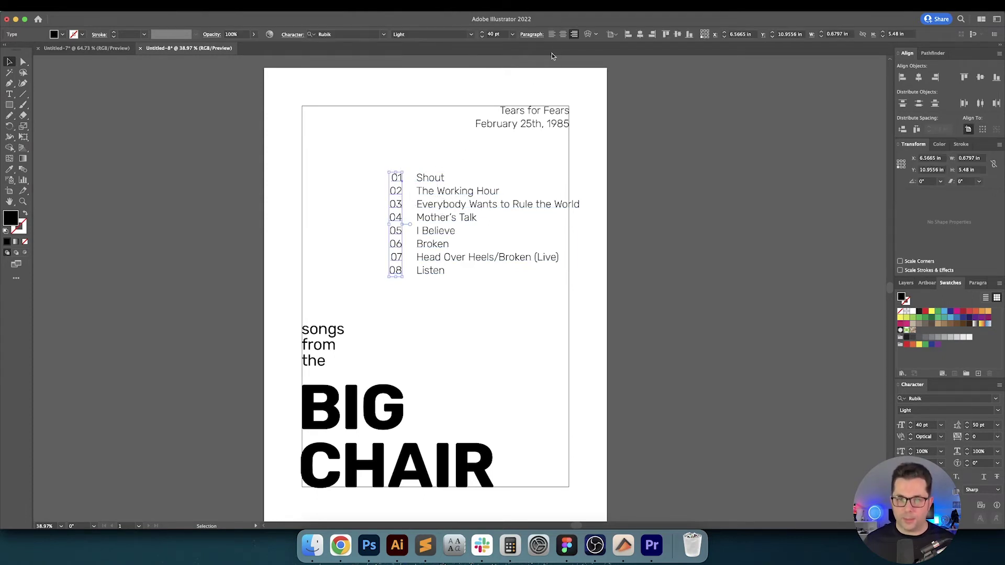
click(552, 36)
click(661, 169)
key(v)
key(v)
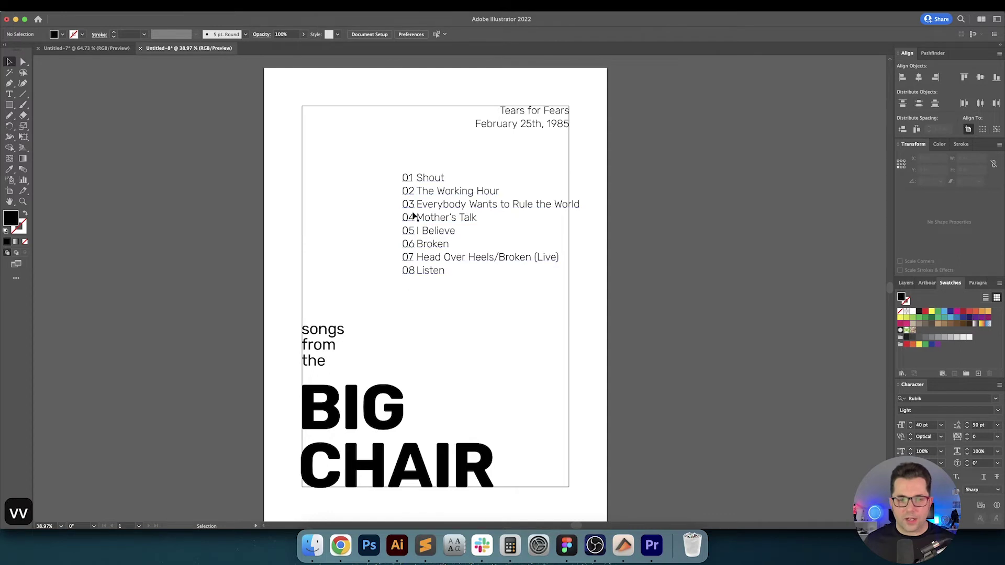
drag(407, 215, 309, 213)
click(390, 194)
key(v)
key(v)
Move the song titles beside the track numbers and distribute the two columns horizontally with 0.5 in spacing.
click(462, 212)
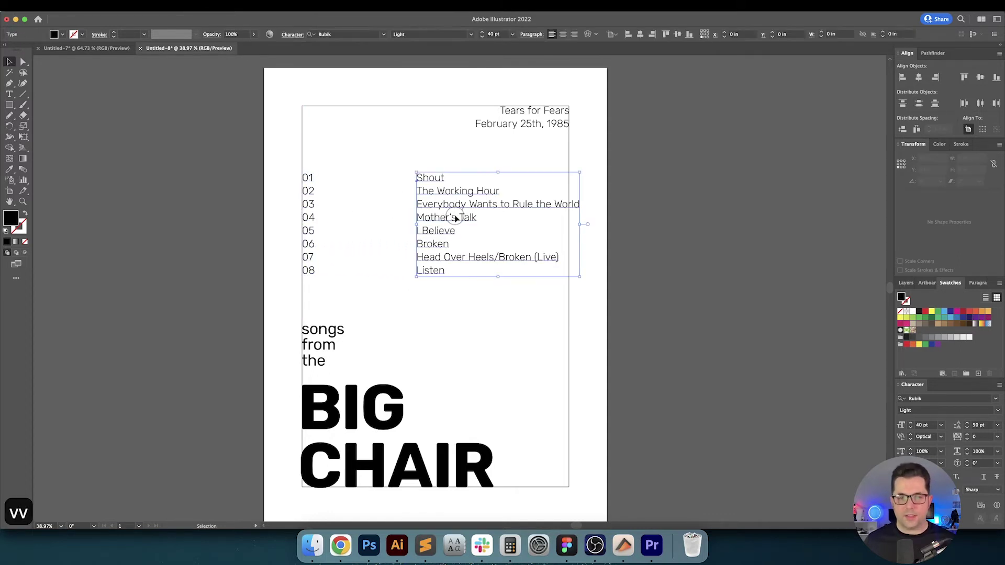
drag(465, 209, 362, 207)
shift+click(310, 209)
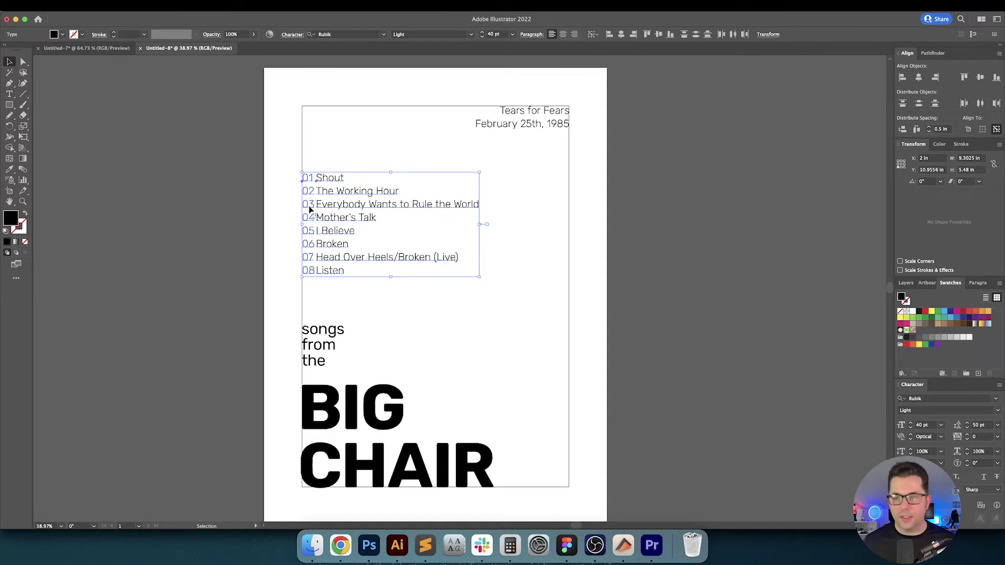
click(915, 131)
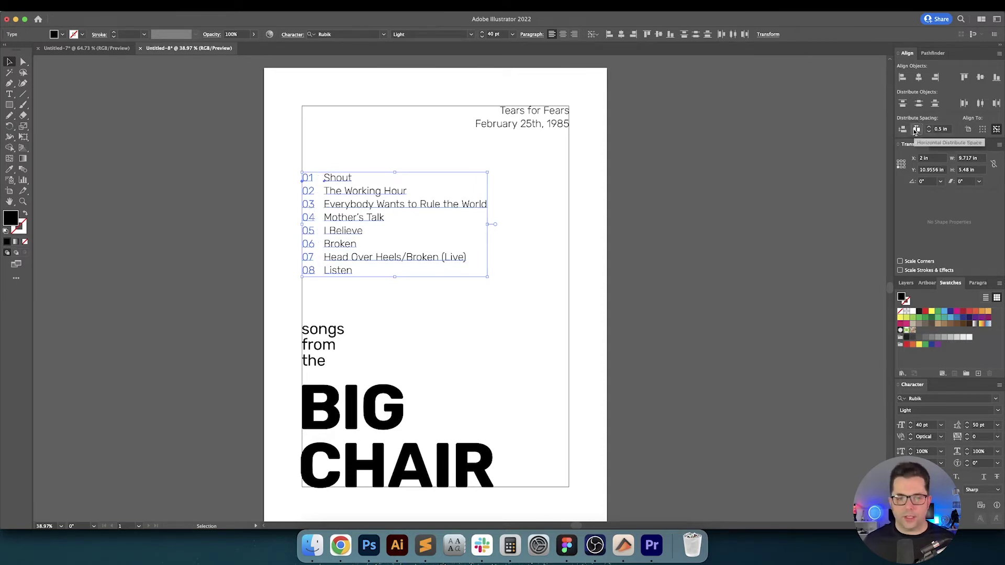
click(701, 237)
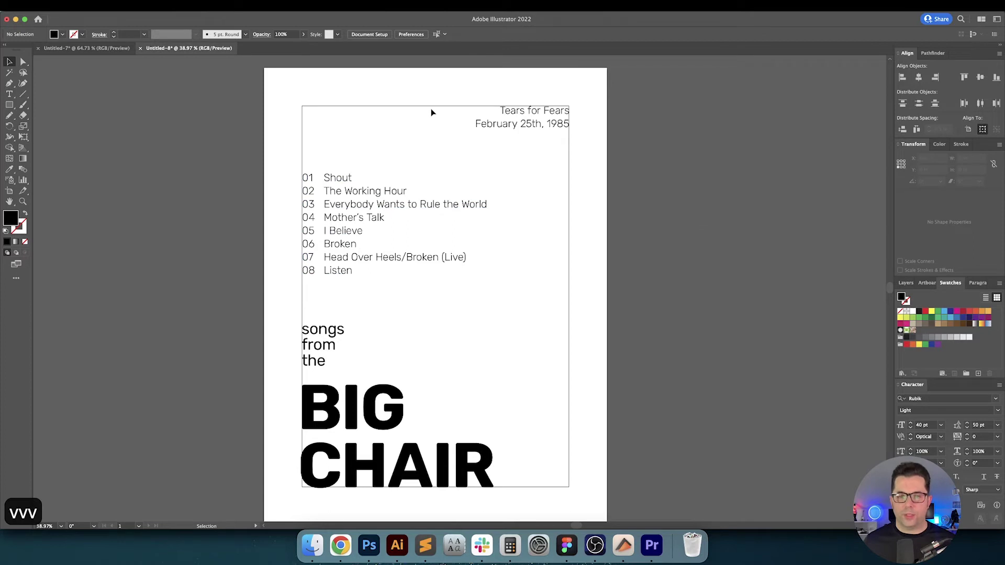
key(v)
Try the Bold font style on the track numbers, then undo it.
click(306, 192)
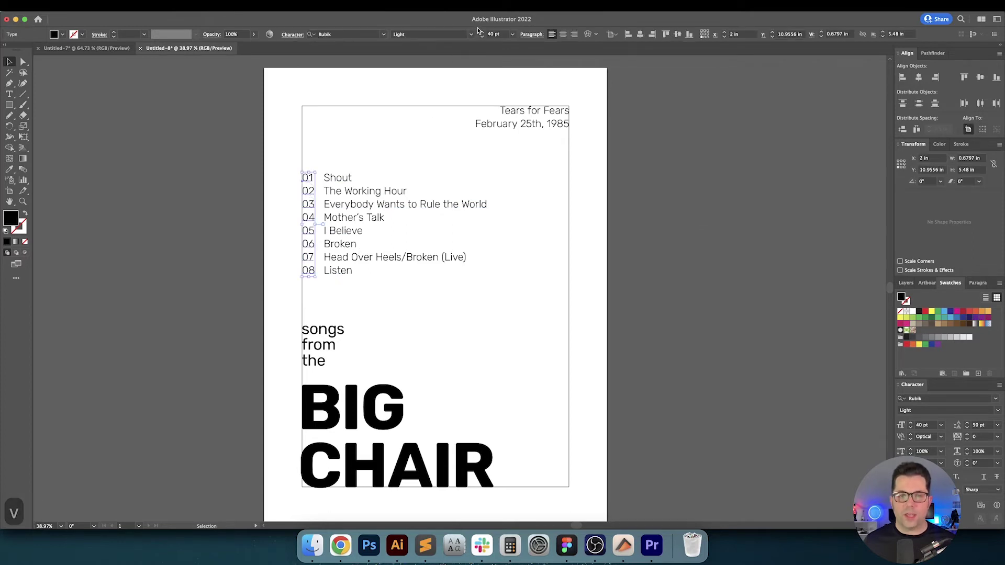
click(473, 34)
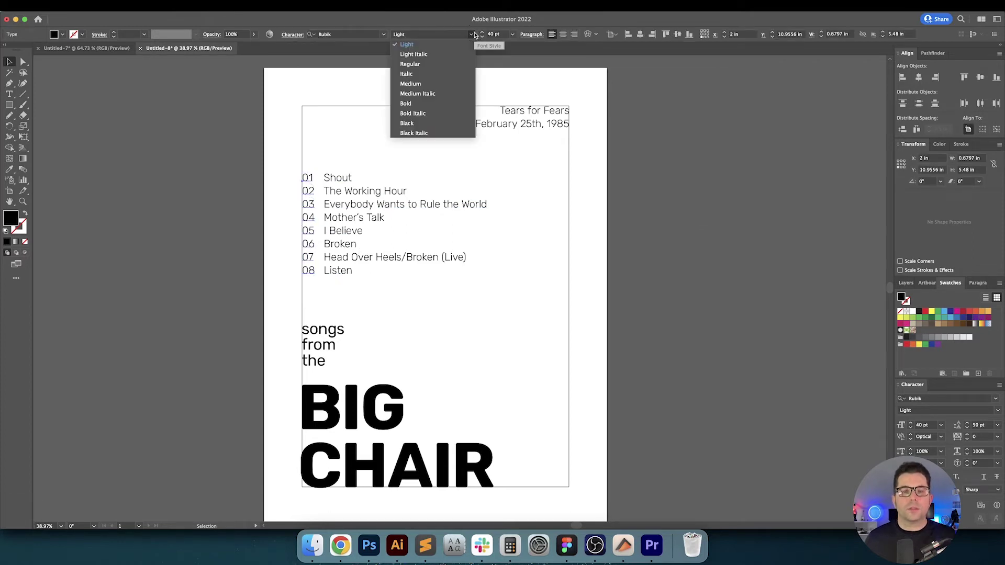
click(446, 103)
click(682, 180)
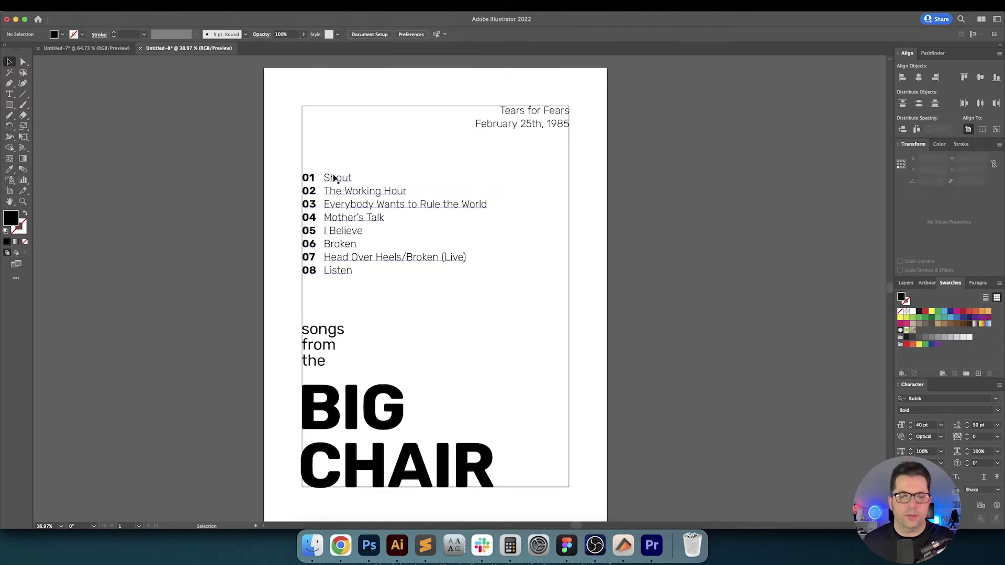
key(super+z)
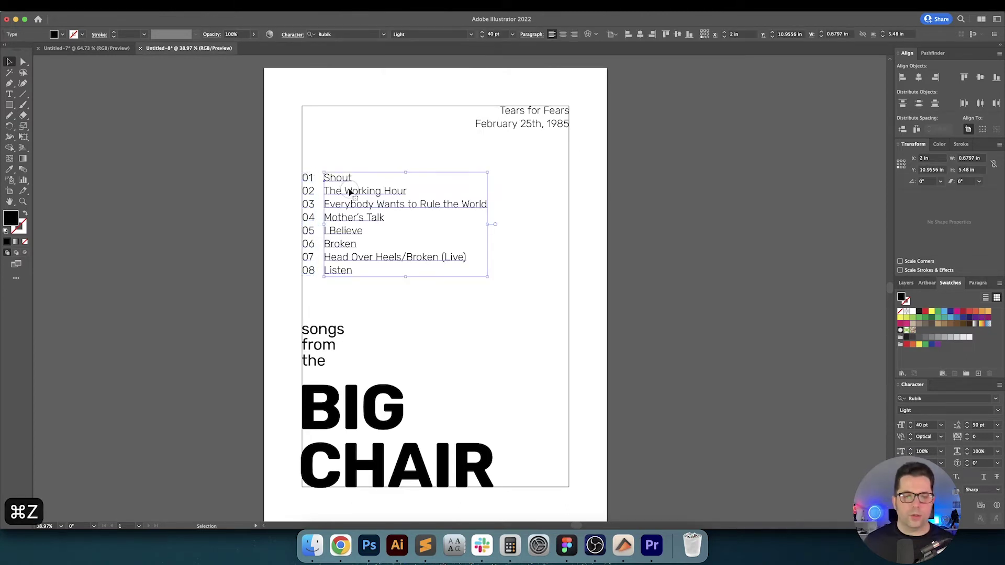
Set the song title column to the Bold font style.
click(471, 34)
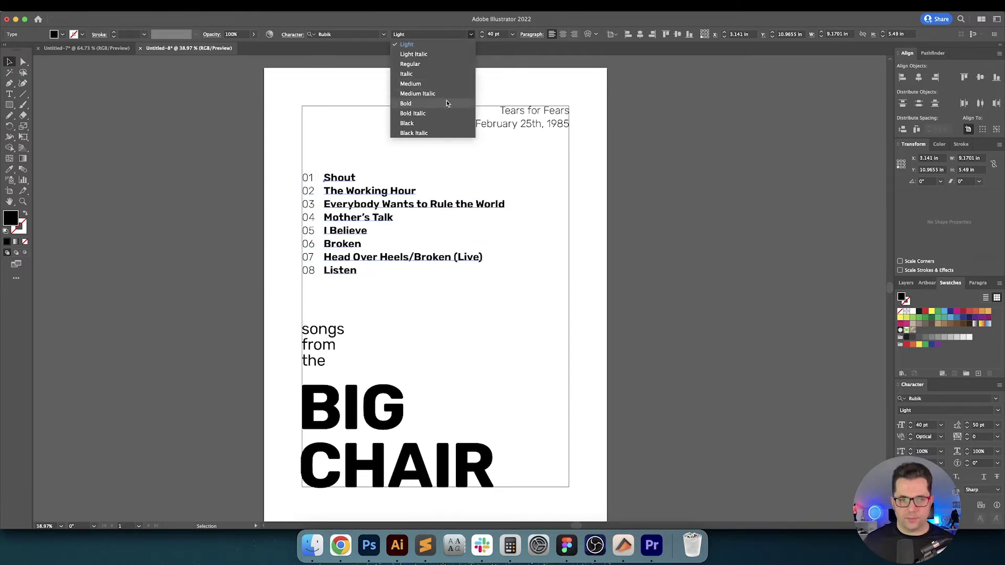
click(446, 103)
click(613, 179)
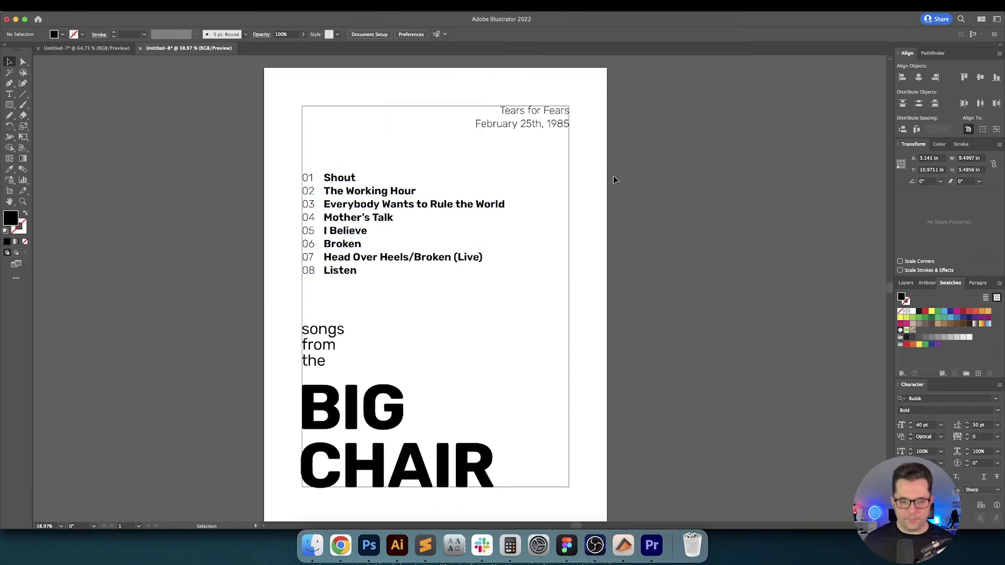
Delete the margin frame rectangle from the poster.
click(559, 199)
key(super+shift+a)
key(v)
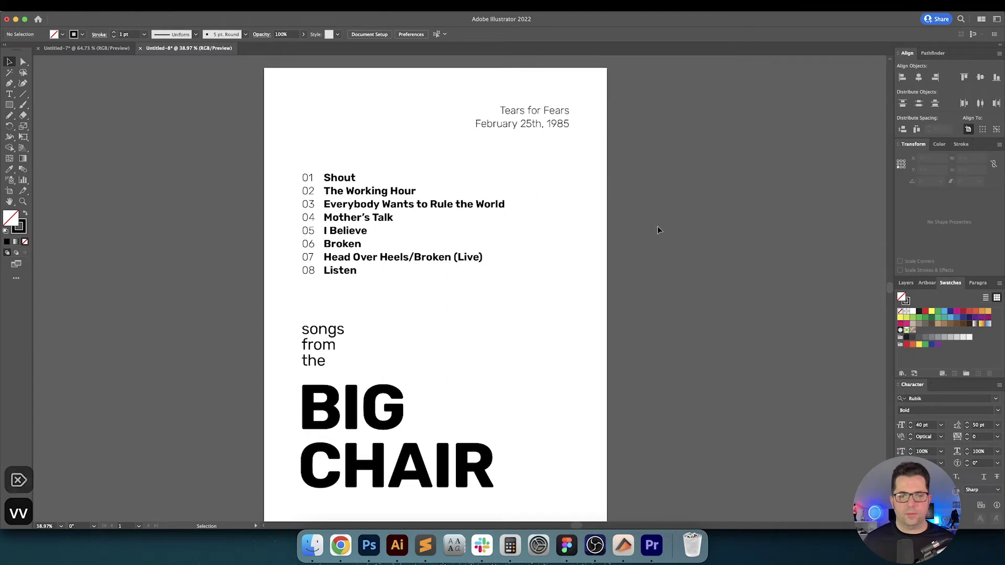
key(space)
drag(662, 240, 661, 231)
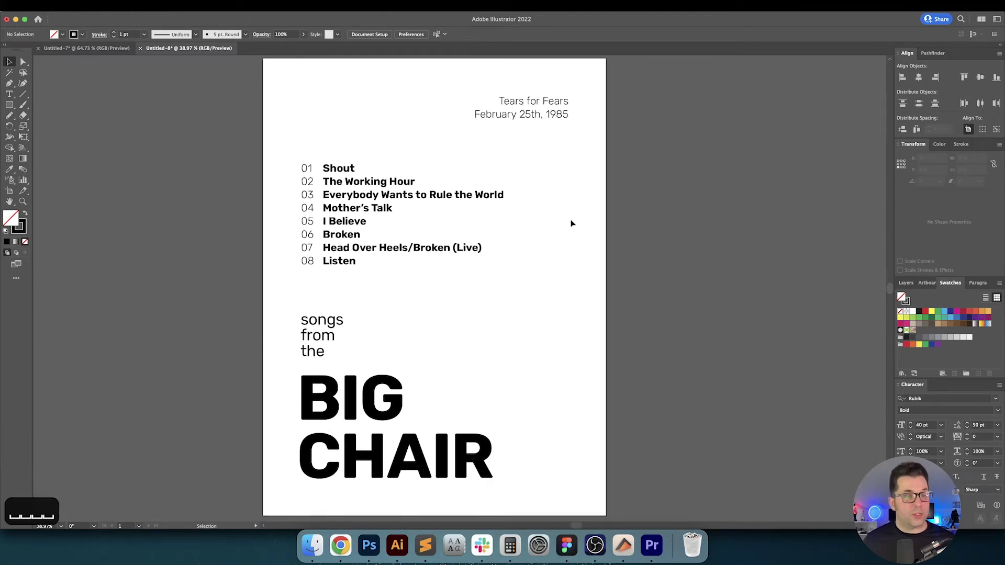
Set the leading of the track numbers and song titles to 60 pt.
drag(279, 151, 310, 183)
drag(424, 282, 424, 283)
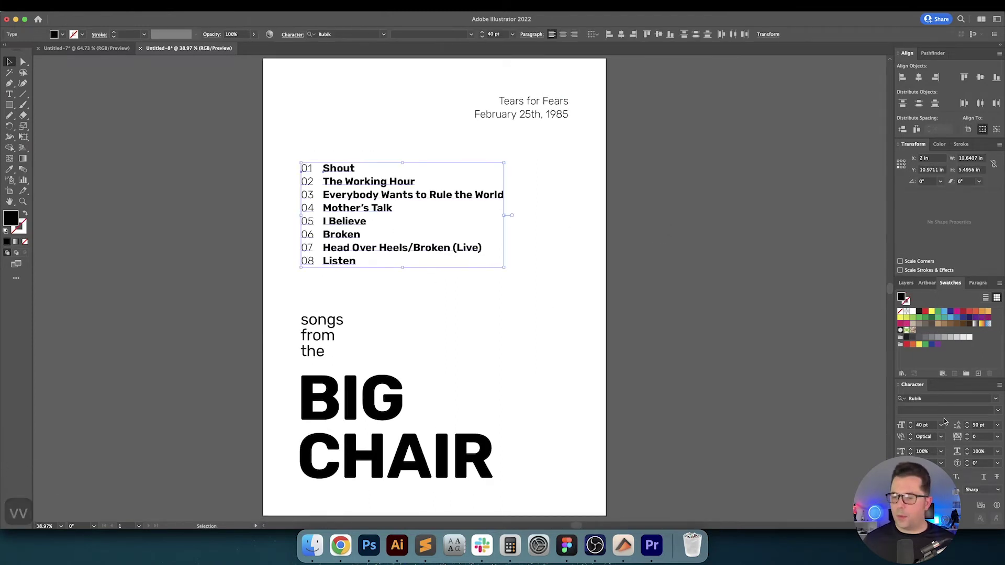
key(shift+Up)
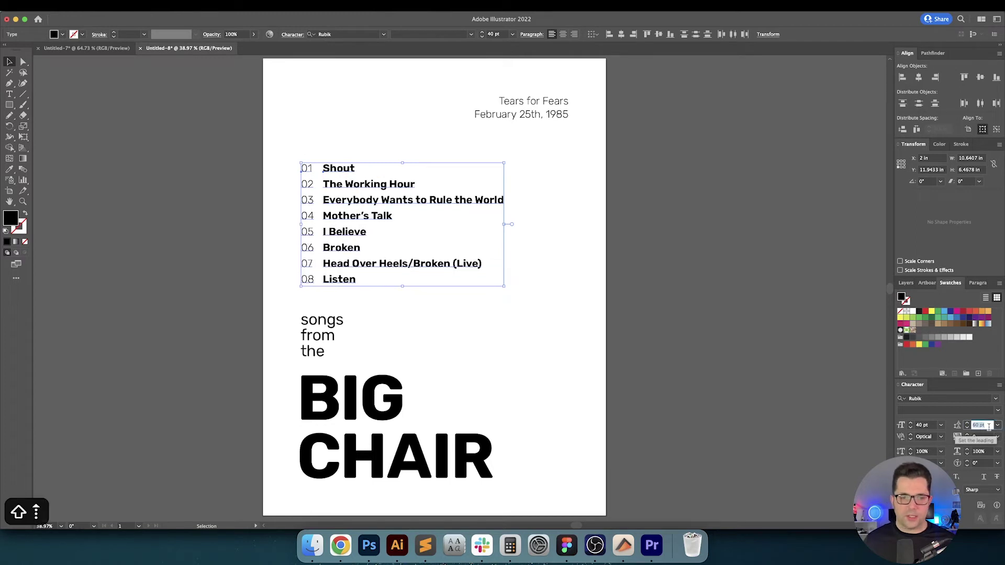
key(Return)
click(631, 242)
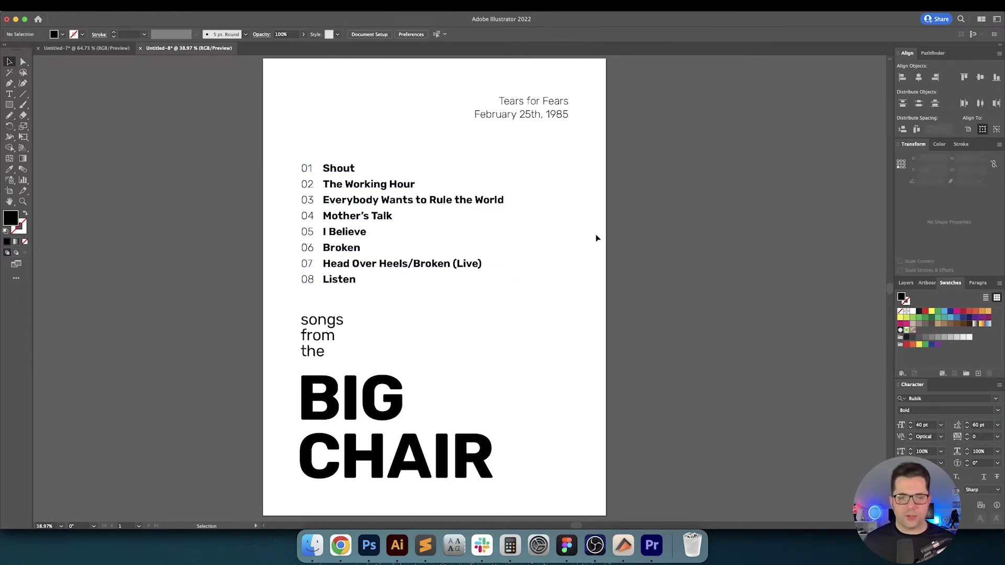
Group the track numbers with the song titles and left-align the group with the "songs from the" text.
click(380, 249)
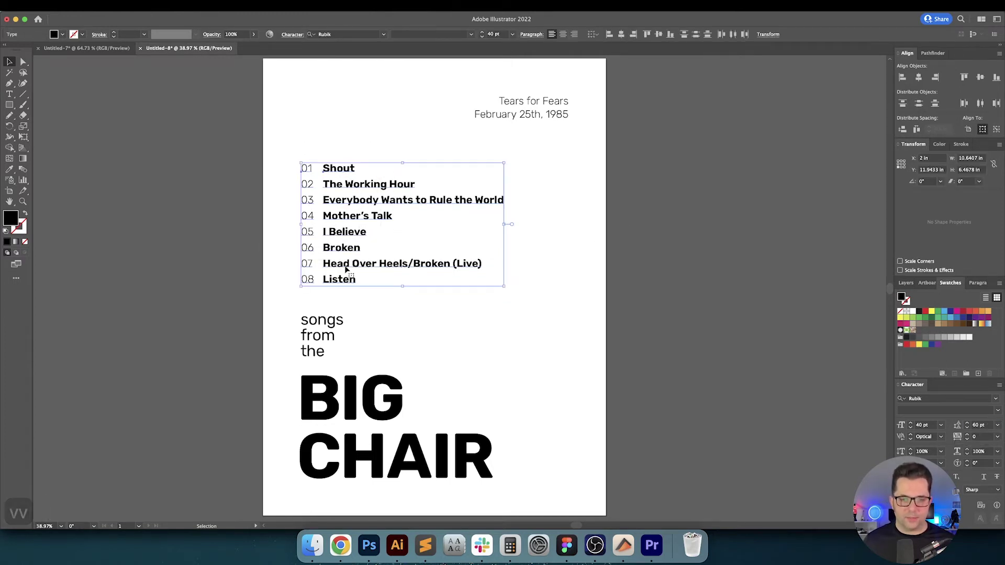
click(306, 299)
drag(283, 187, 384, 222)
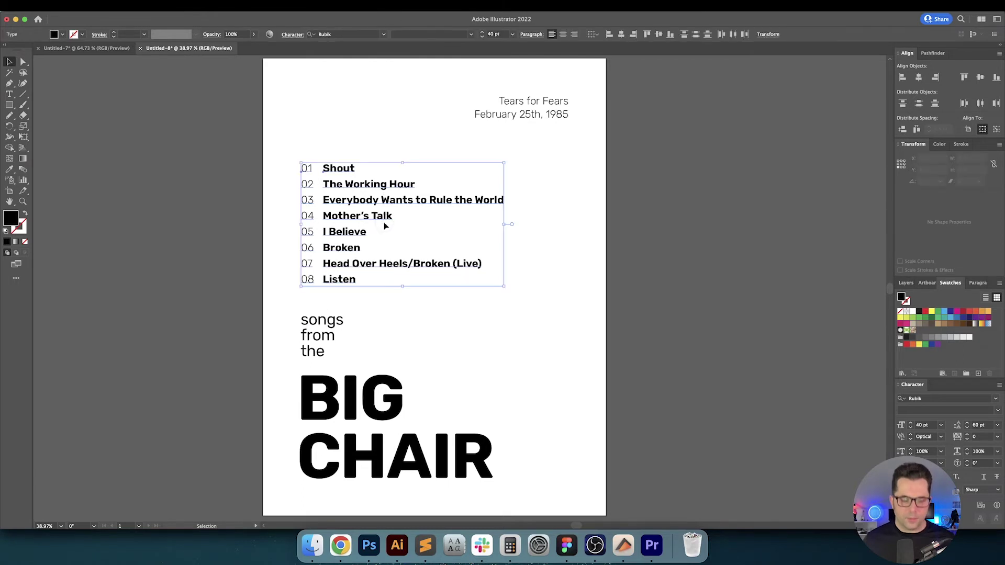
key(cmd+g)
shift+click(329, 324)
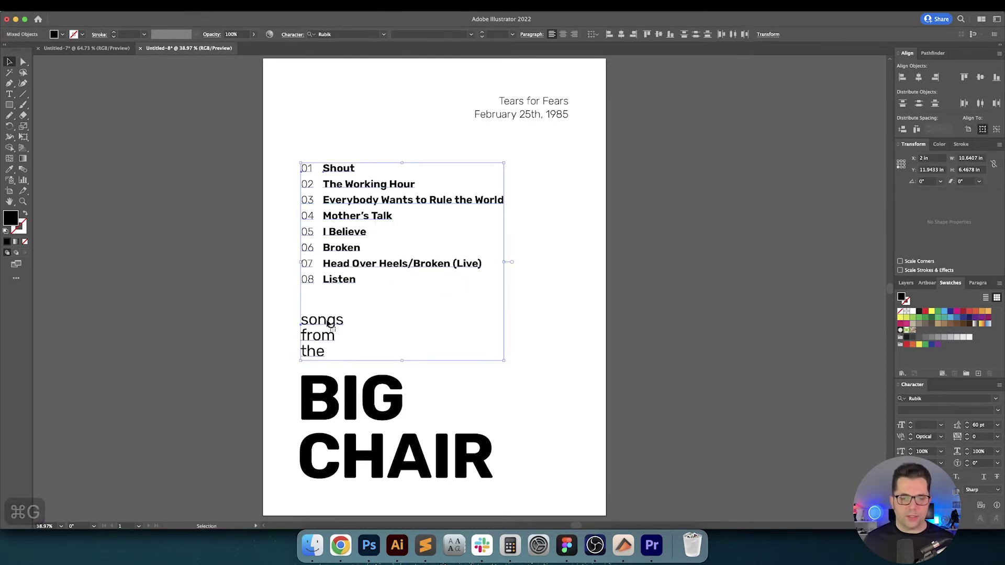
click(607, 34)
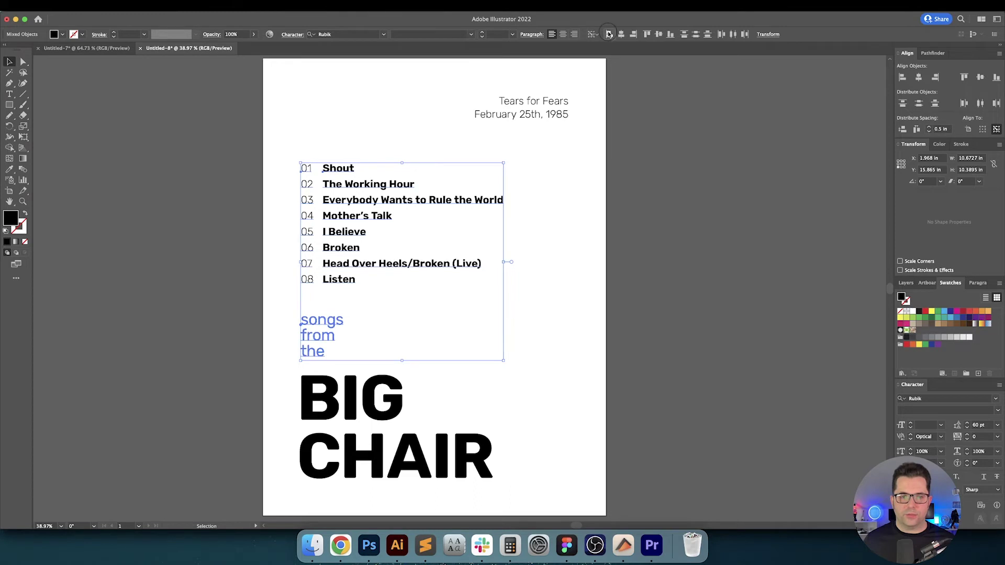
click(563, 189)
Ungroup the track list so the track numbers and song titles are separate text objects.
click(306, 168)
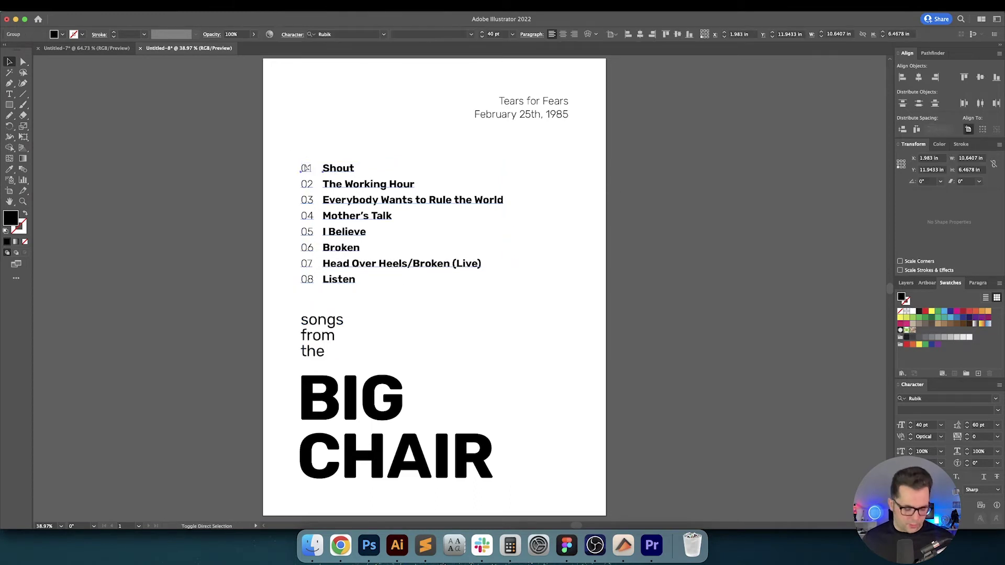
key(cmd+shift+g)
click(287, 152)
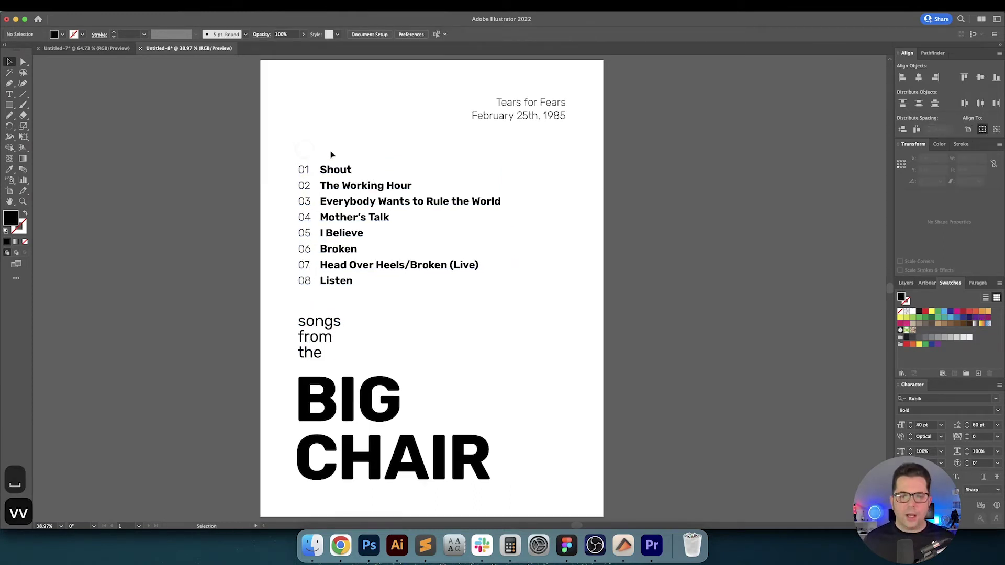
Switch to Chrome and copy the length of "Shout", 6:32, from the track listing on the album's Wikipedia page.
drag(332, 151, 323, 151)
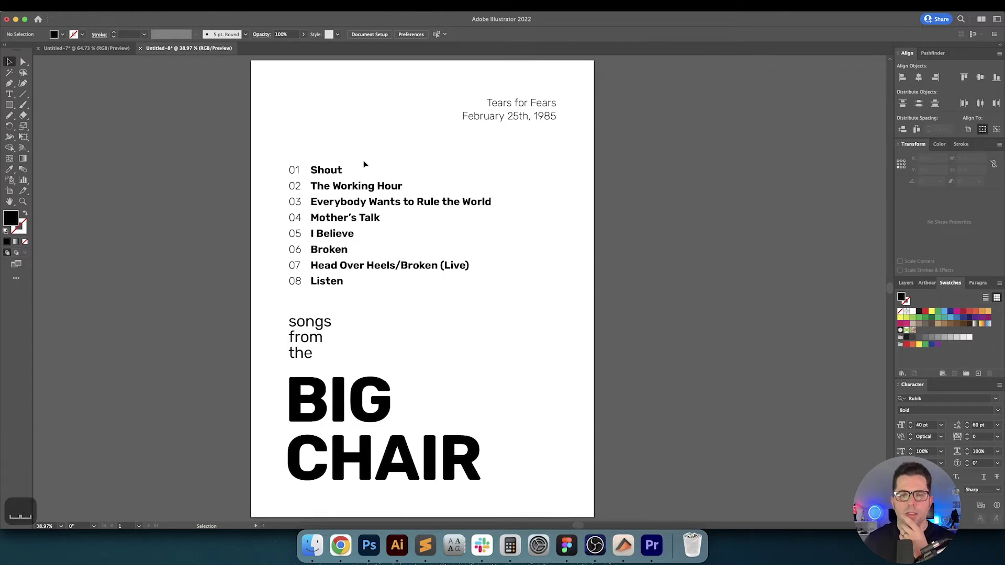
click(507, 105)
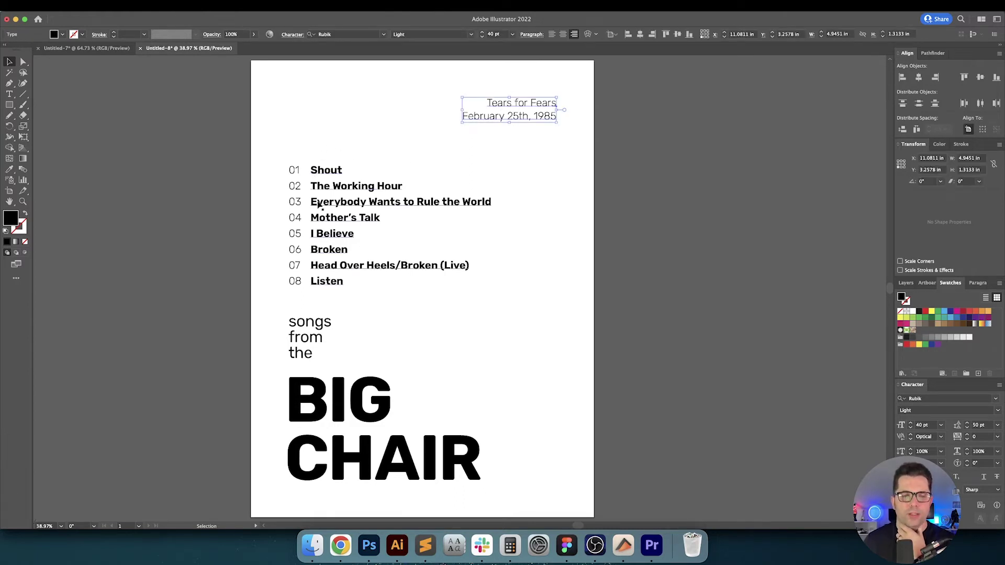
click(340, 545)
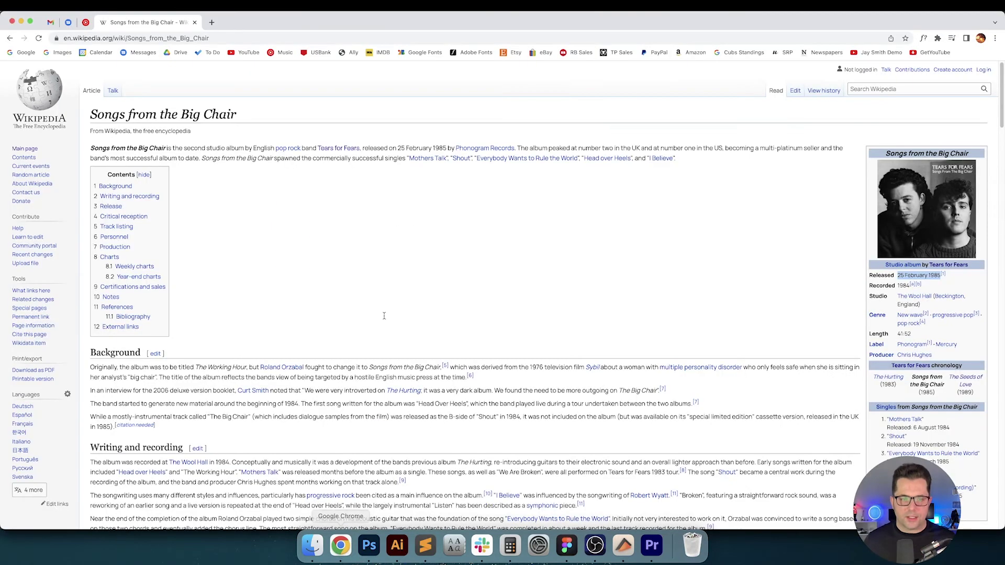
click(116, 228)
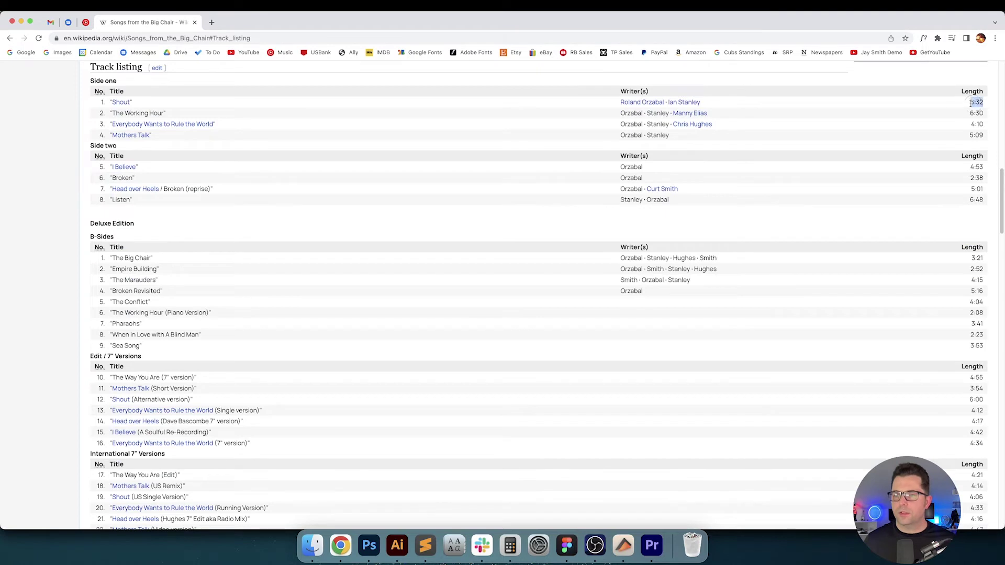
key(super+c)
Back in Illustrator, duplicate the track number column beside the song titles and right-align it with the artist and date text.
click(397, 546)
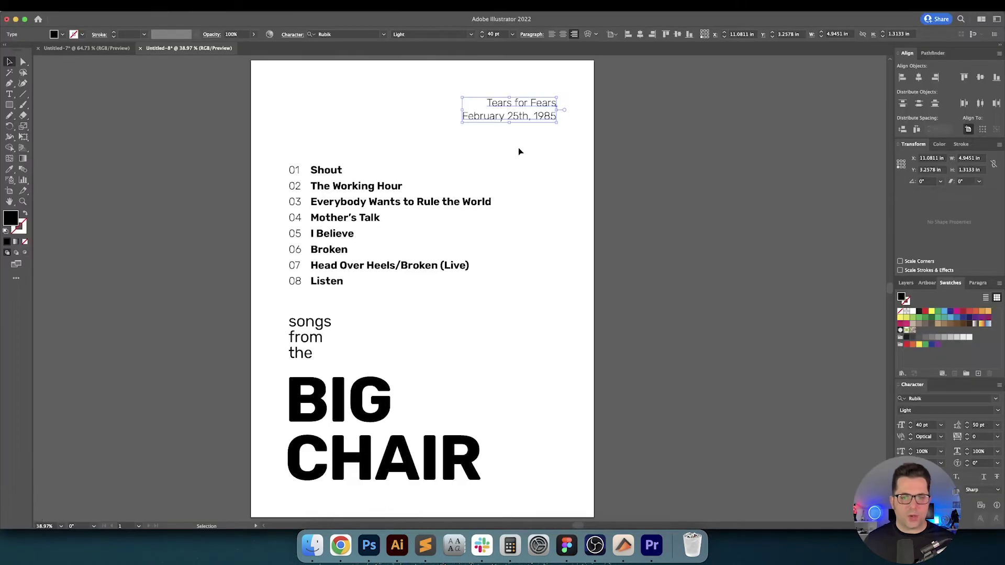
click(434, 180)
drag(302, 168, 533, 167)
click(574, 35)
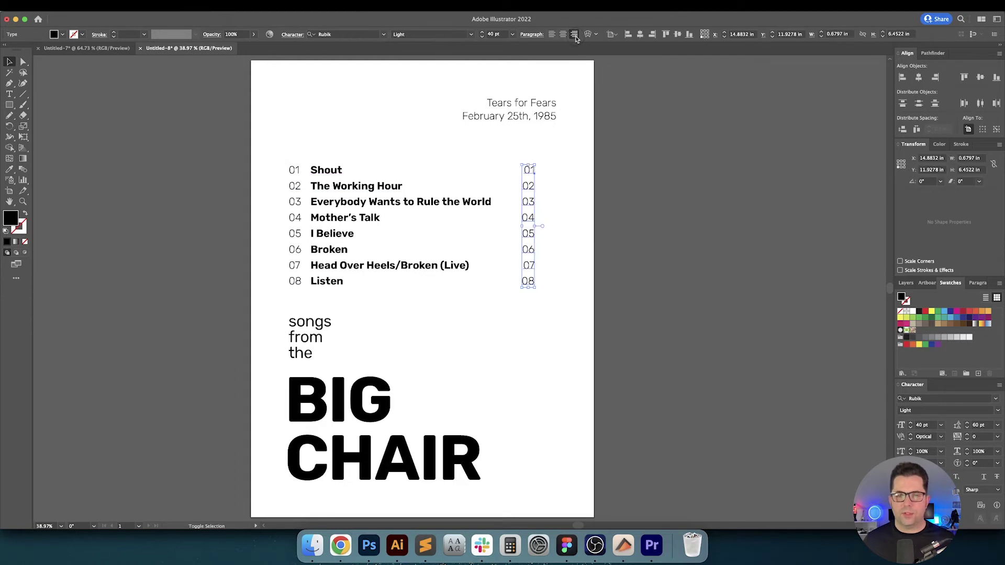
shift+click(548, 125)
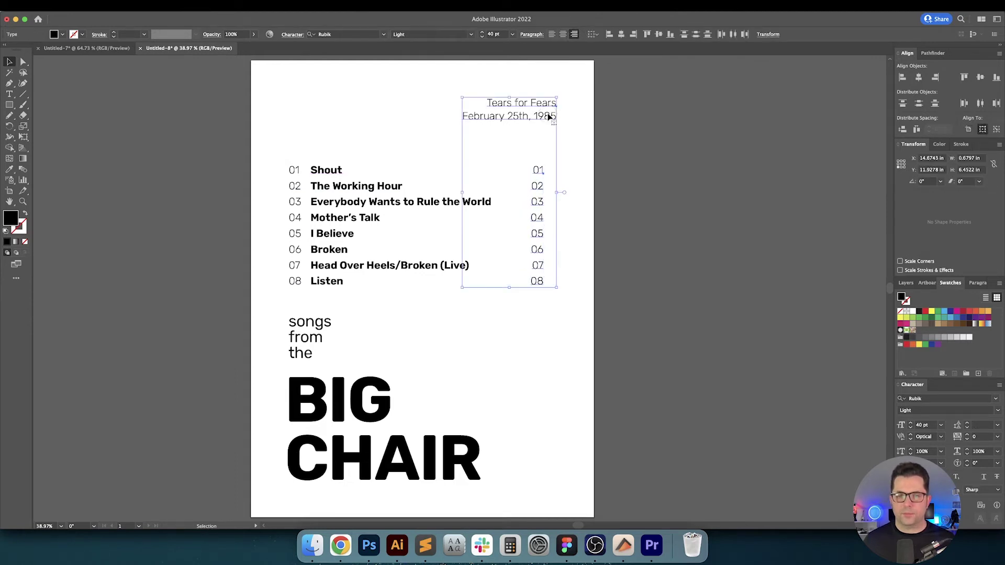
click(621, 134)
Replace all the duplicated numbers with the copied length 6:32 and start a single new line below it.
key(t)
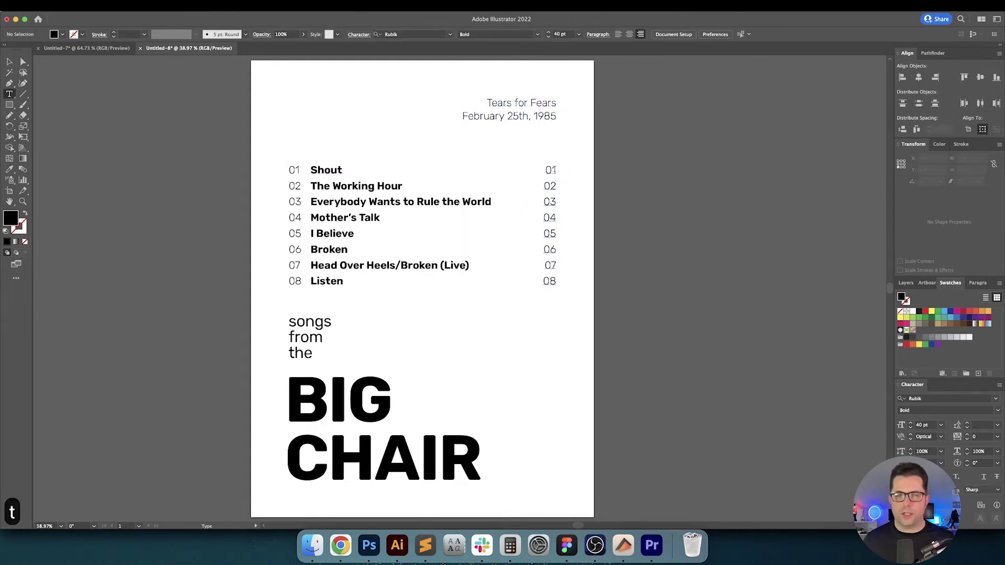
click(554, 172)
key(super+a)
key(super+v)
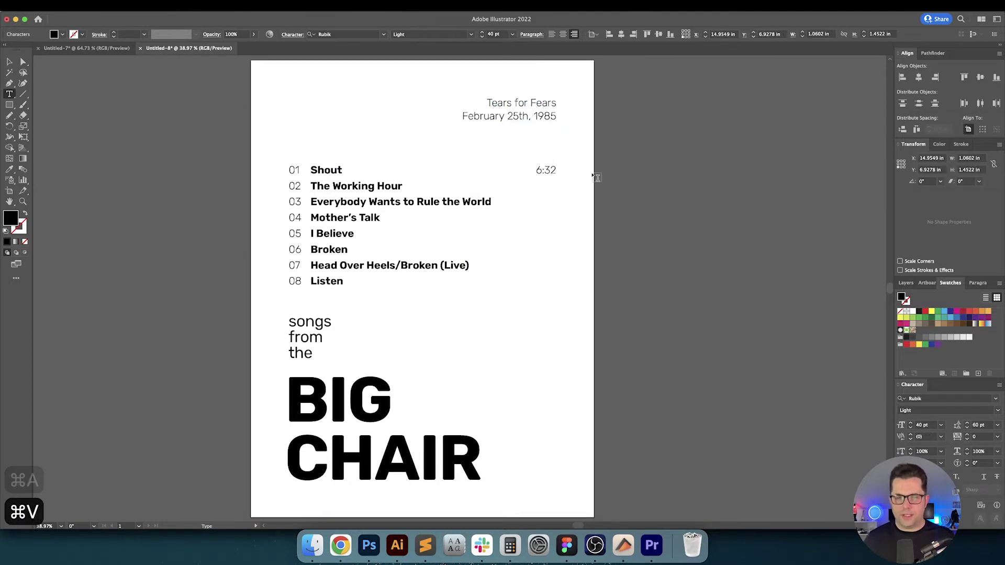
key(BackSpace)
key(BackSpace)
key(Return)
key(BackSpace)
key(BackSpace)
key(Return)
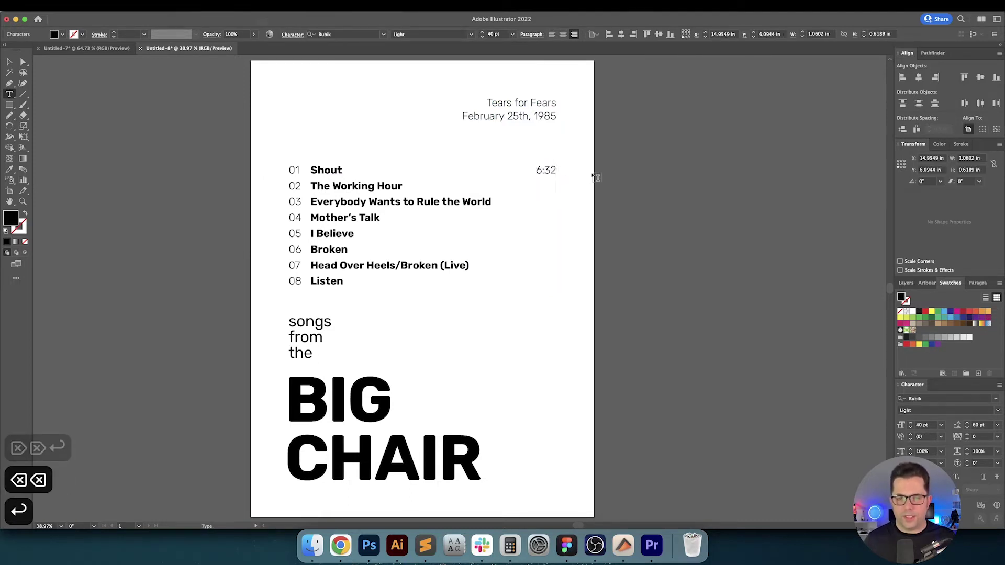
Copy the length of "The Working Hour", 6:30, from Chrome into the second line of Illustrator's duration column and start the third line.
click(341, 545)
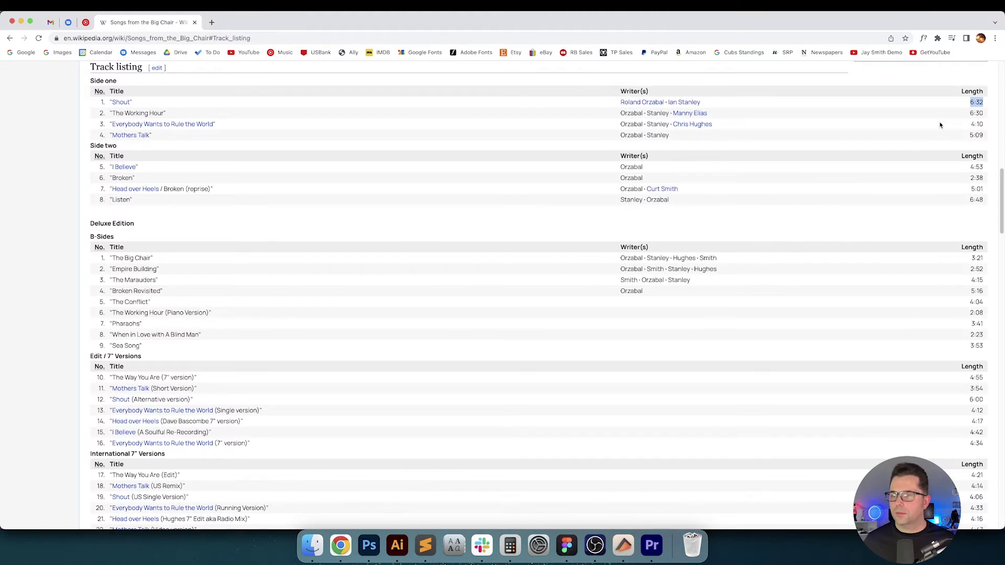
key(super+c)
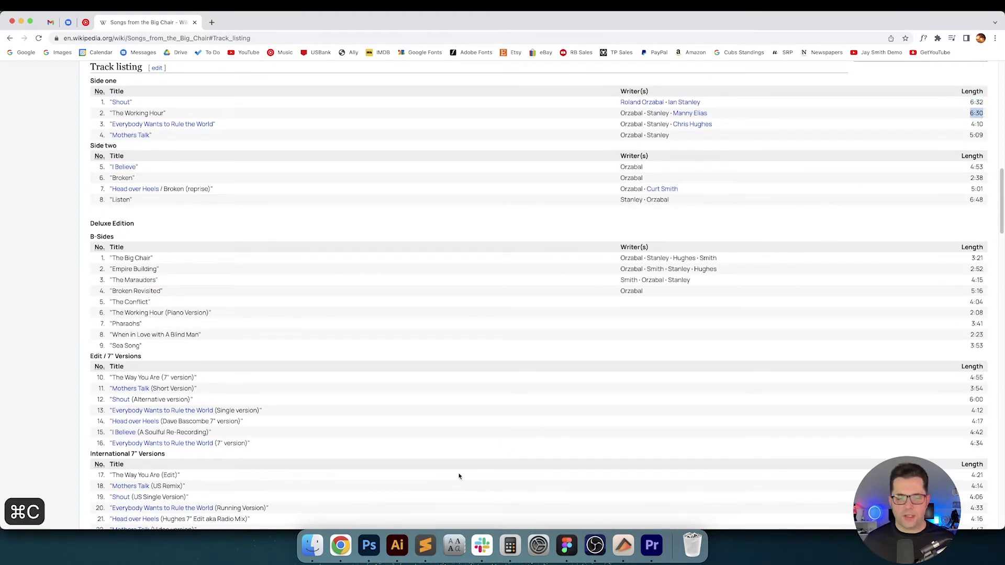
click(397, 545)
key(super+v)
key(Return)
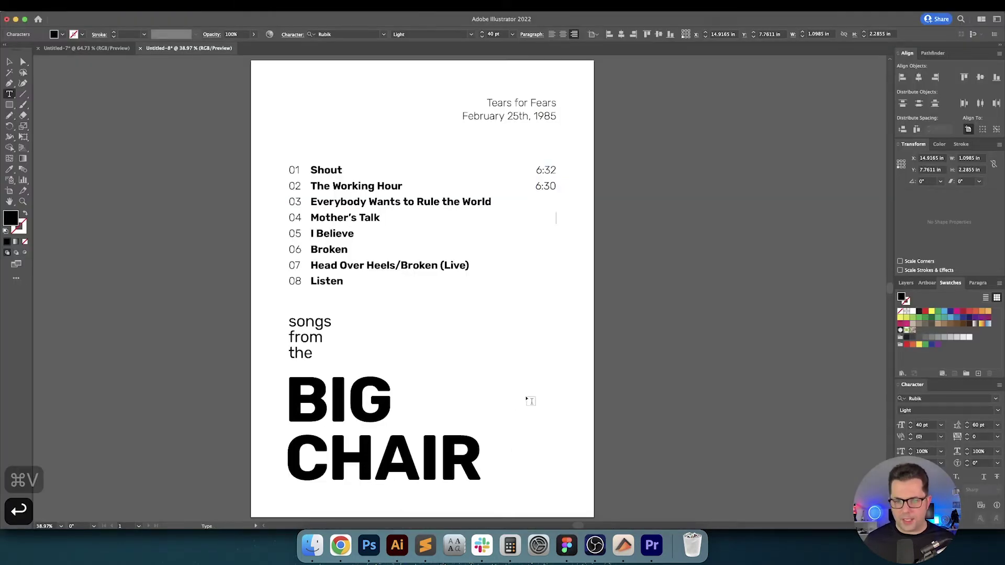
key(Return)
key(BackSpace)
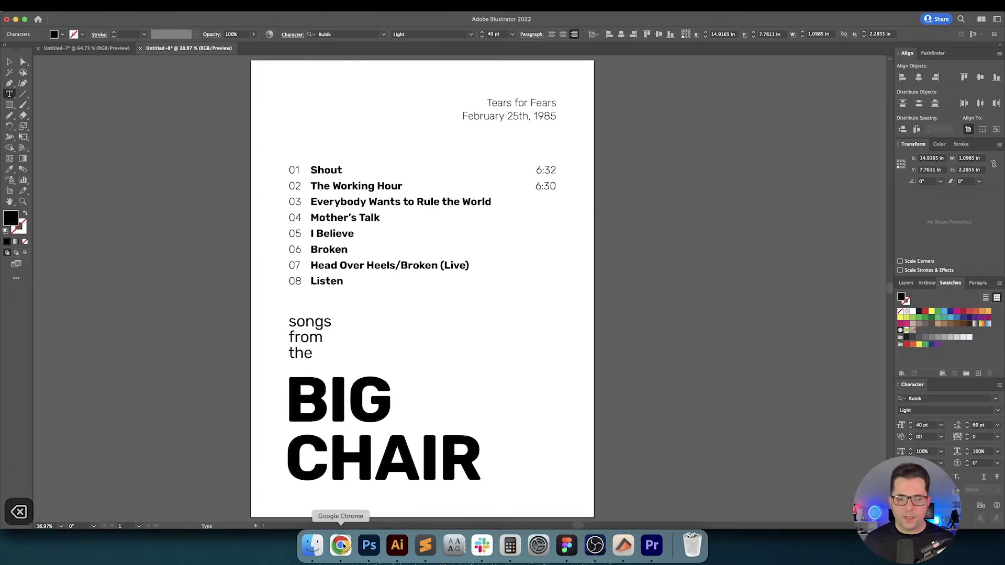
Copy 4:10 for "Everybody Wants to Rule the World" and 5:09 for "Mother's Talk" from Chrome into Illustrator's duration column.
click(340, 545)
key(super+c)
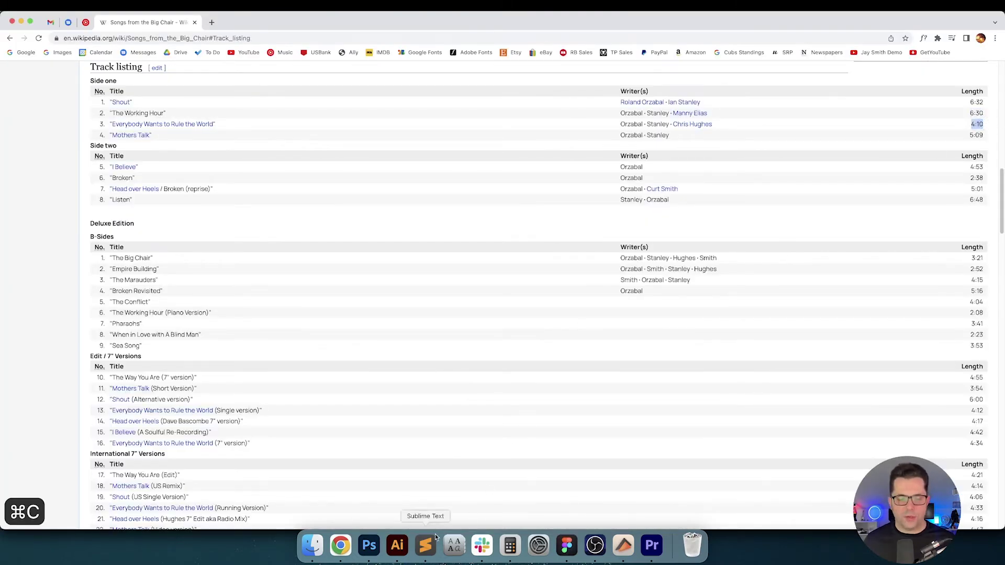
click(397, 546)
key(super+v)
key(Return)
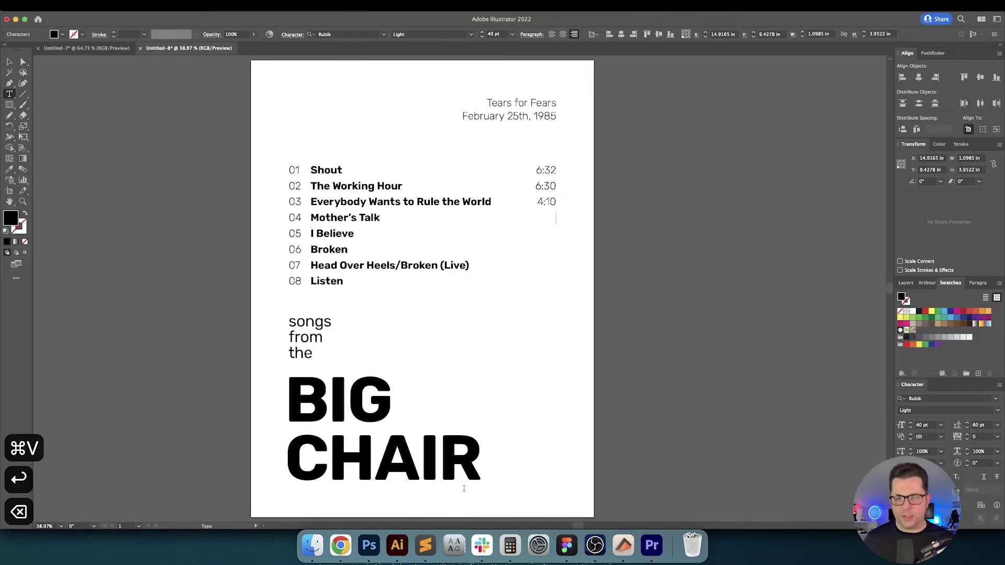
click(340, 545)
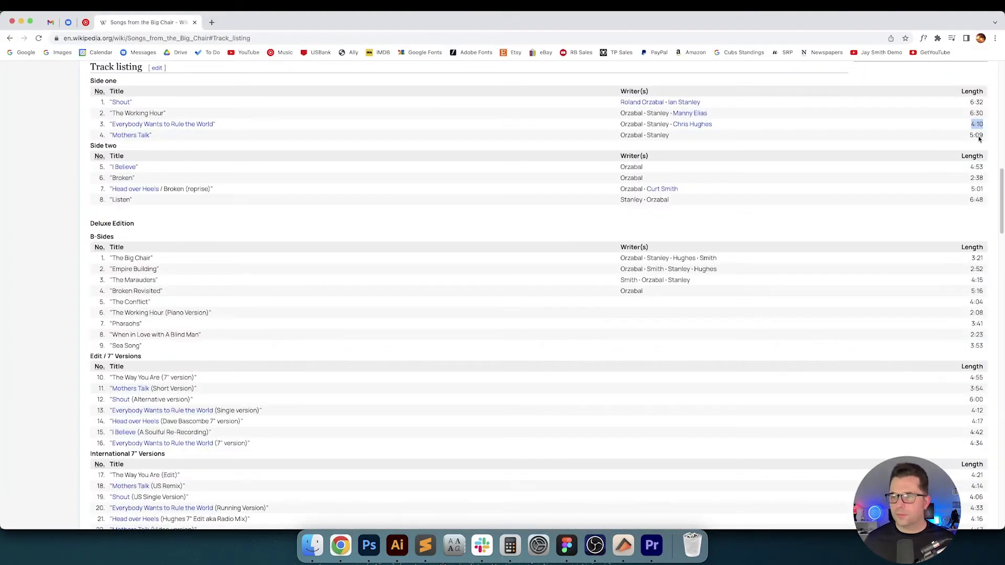
key(super+c)
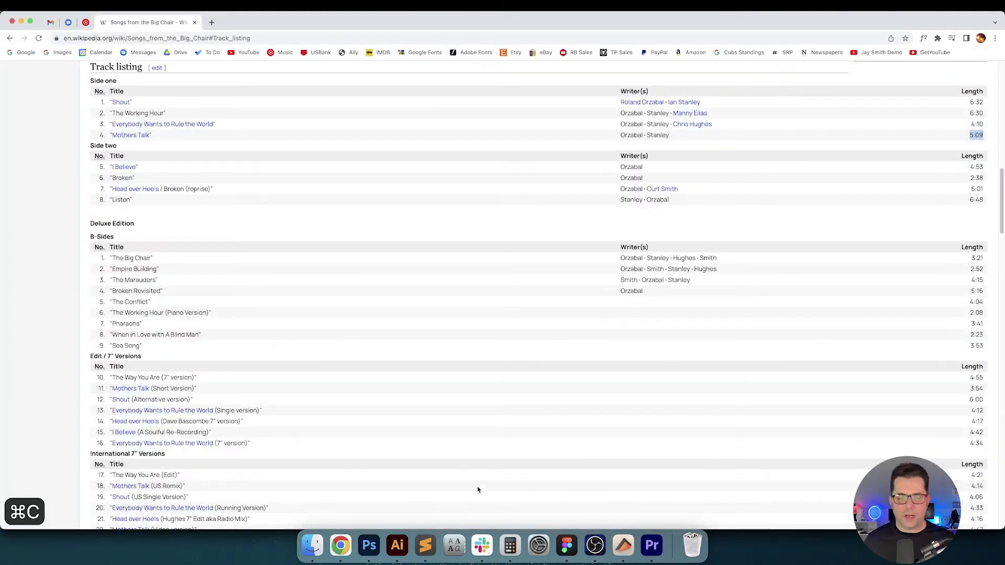
click(397, 545)
key(super+v)
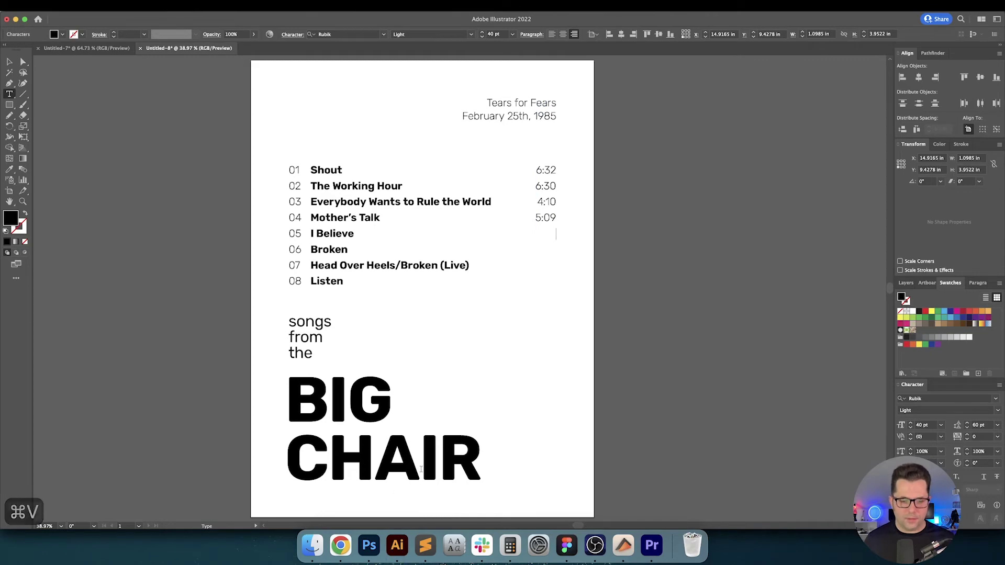
Copy 4:53 for "I Believe" and 2:38 for "Broken" from Chrome into Illustrator's duration column.
click(340, 545)
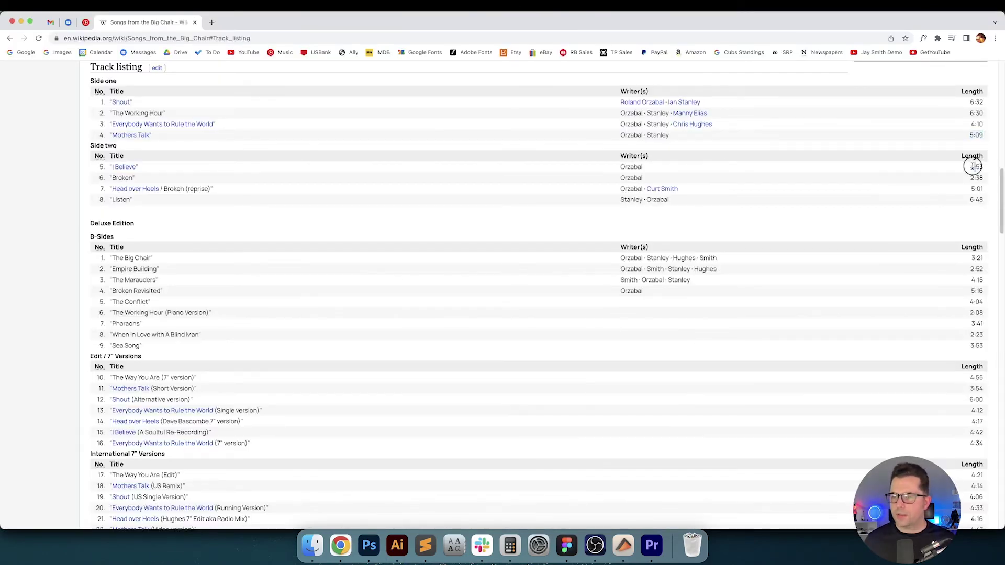
key(super+c)
click(397, 545)
key(super+v)
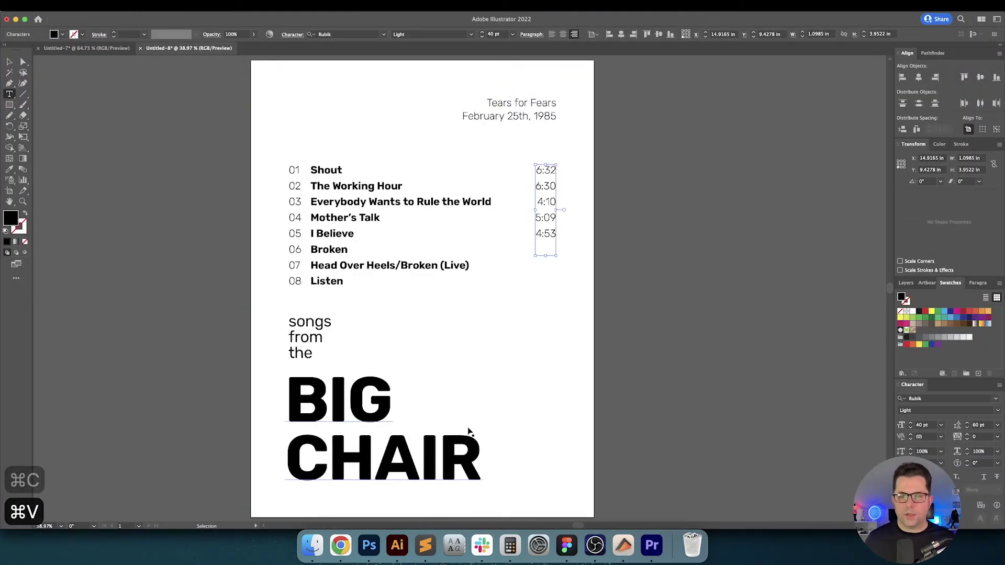
click(340, 545)
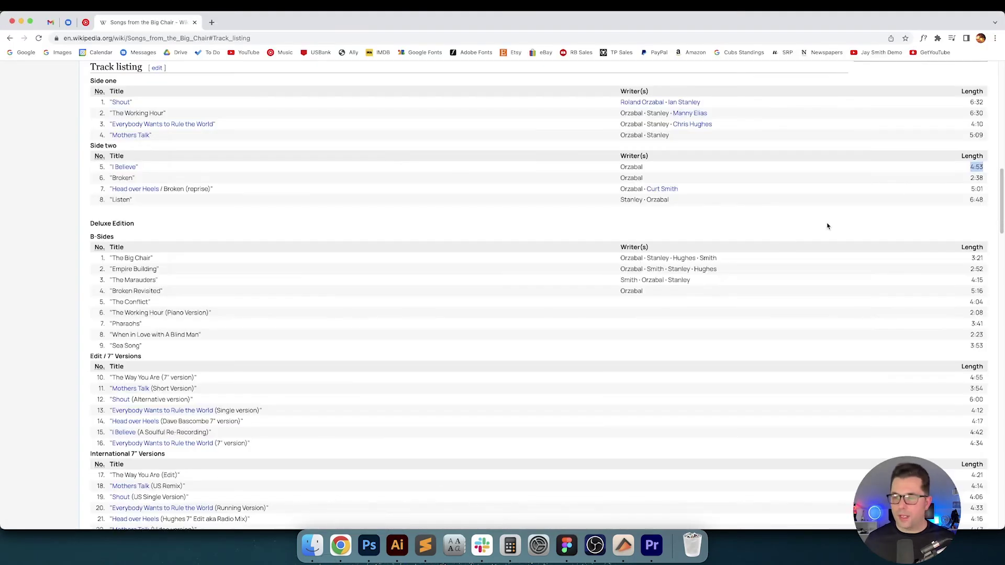
key(super+c)
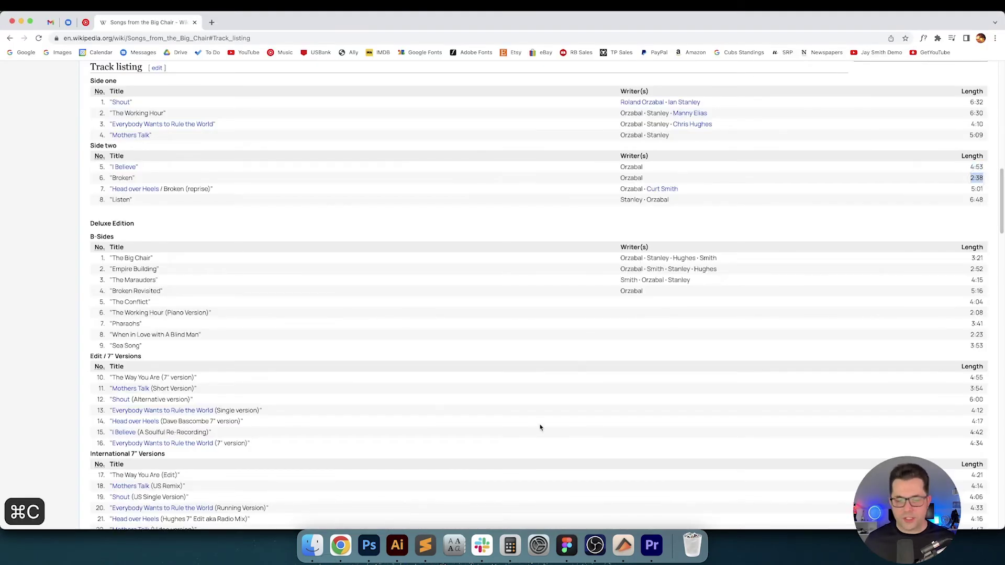
click(397, 546)
key(super+v)
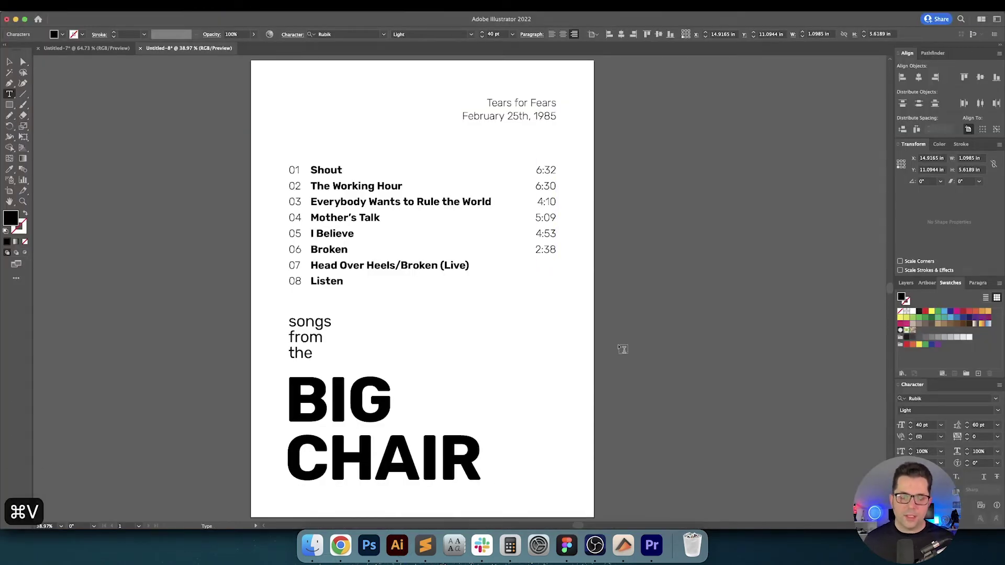
Copy 5:01 for "Head Over Heels/Broken (Live)" and 6:48 for "Listen" from Chrome into Illustrator's duration column and finish editing the text.
click(340, 545)
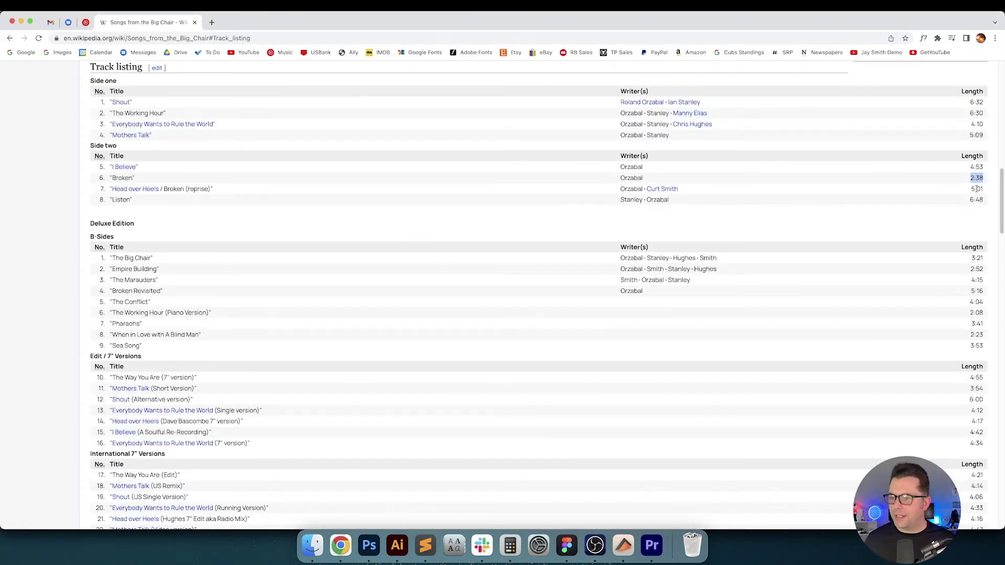
key(super+c)
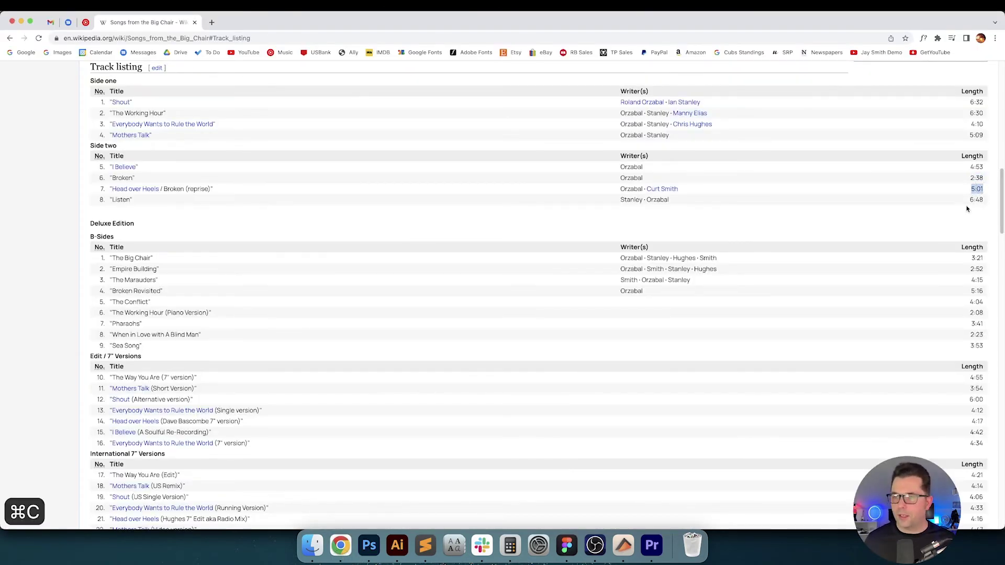
click(398, 545)
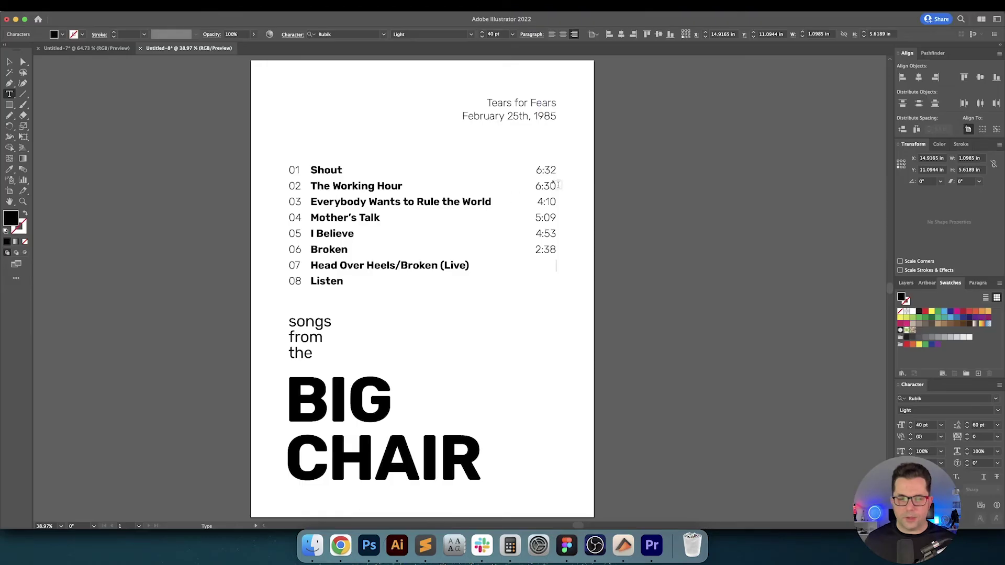
key(super+v)
click(340, 545)
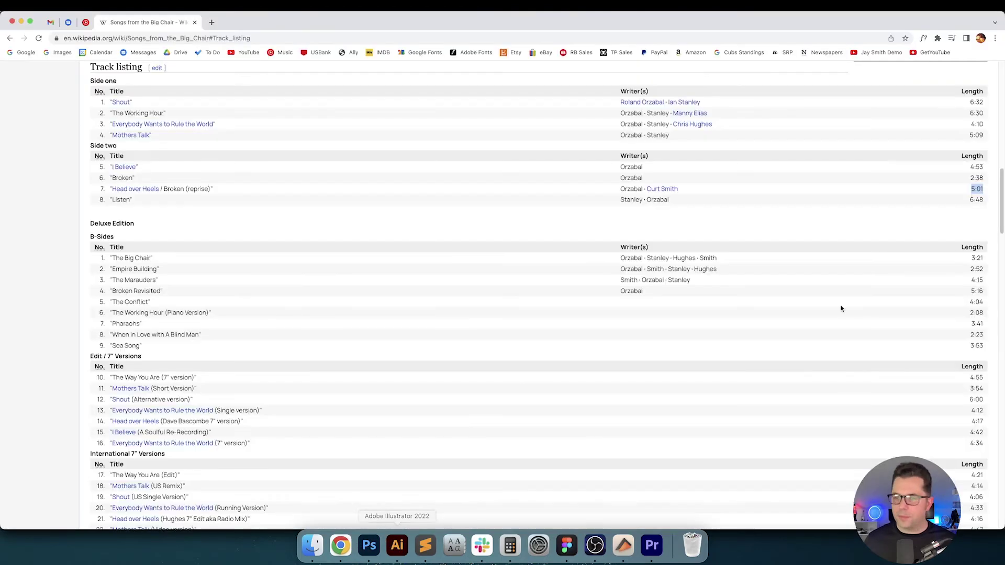
key(super+c)
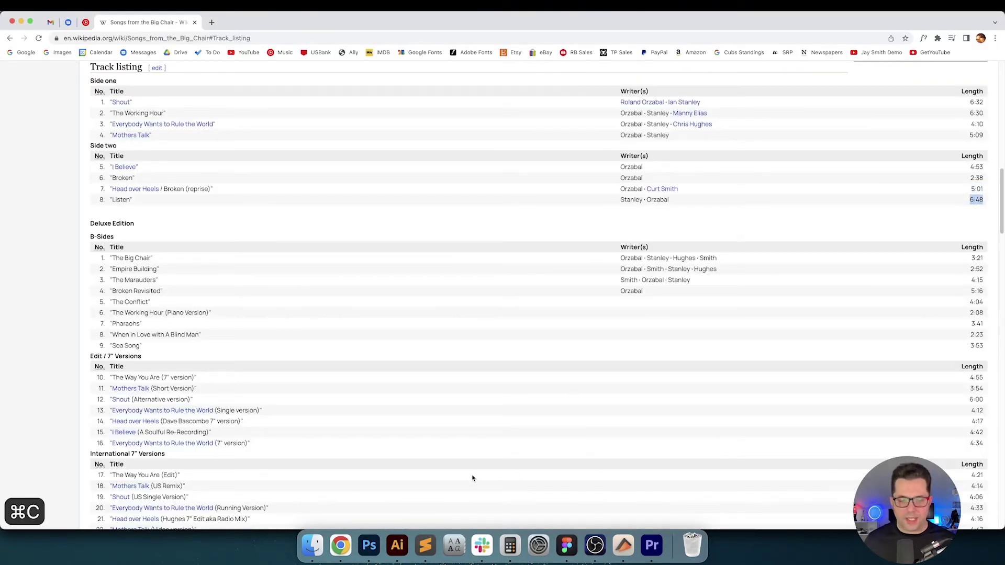
click(397, 546)
key(super+v)
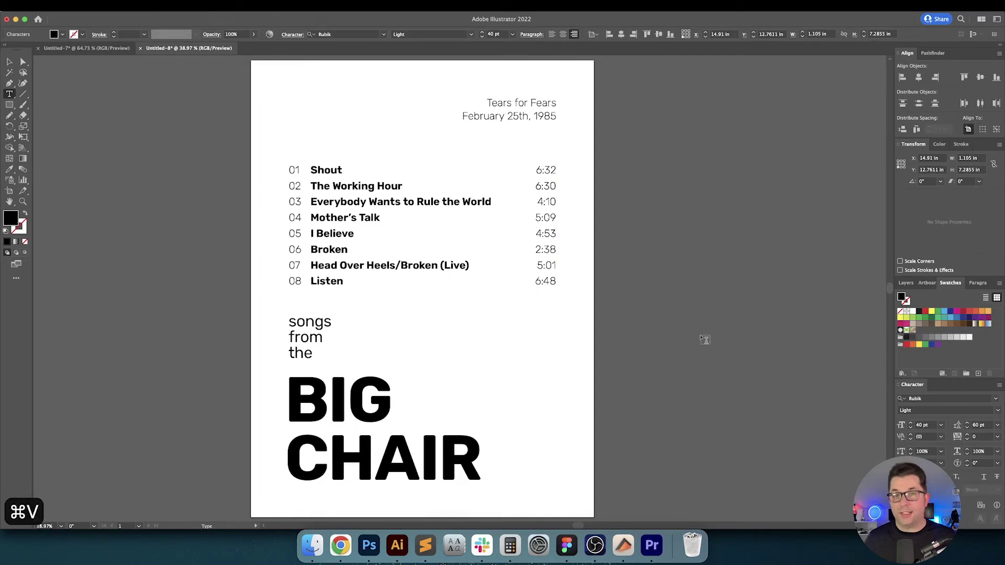
key(Escape)
key(Escape)
key(v)
key(v)
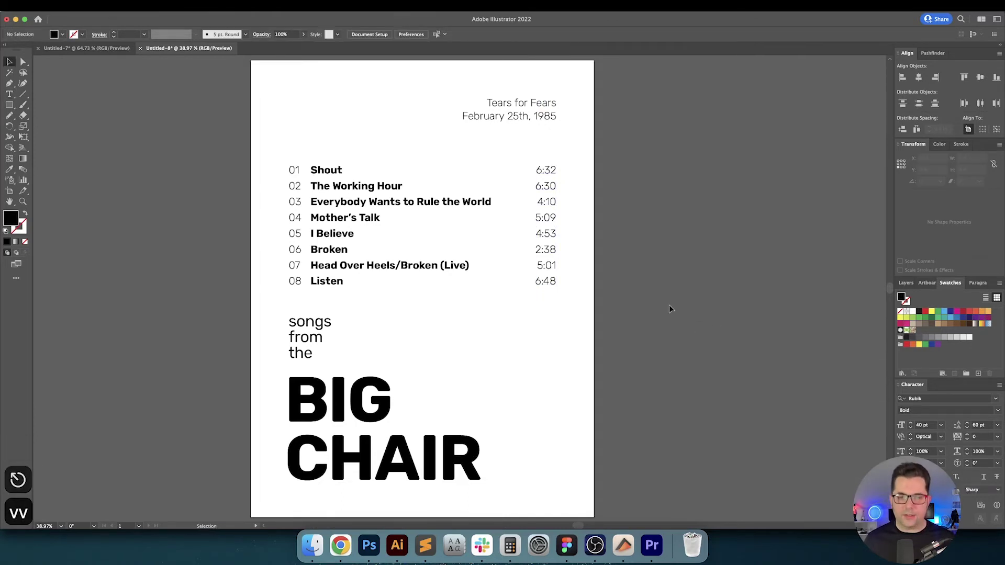
Reduce the font size of the track duration column to 30 pt.
scroll(649, 288, left, 2)
scroll(648, 288, up, 1)
key(v)
drag(605, 162, 555, 336)
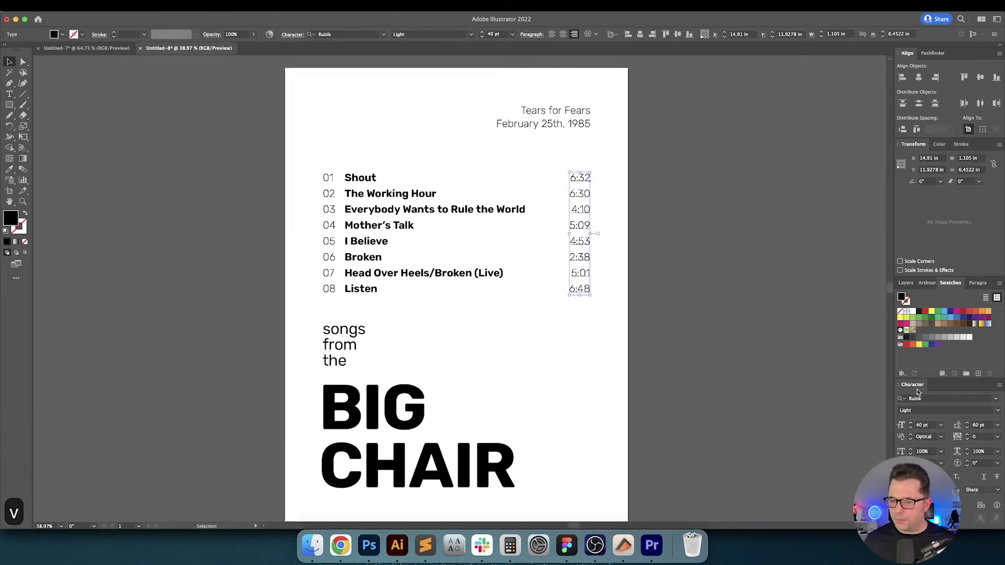
key(shift+Down)
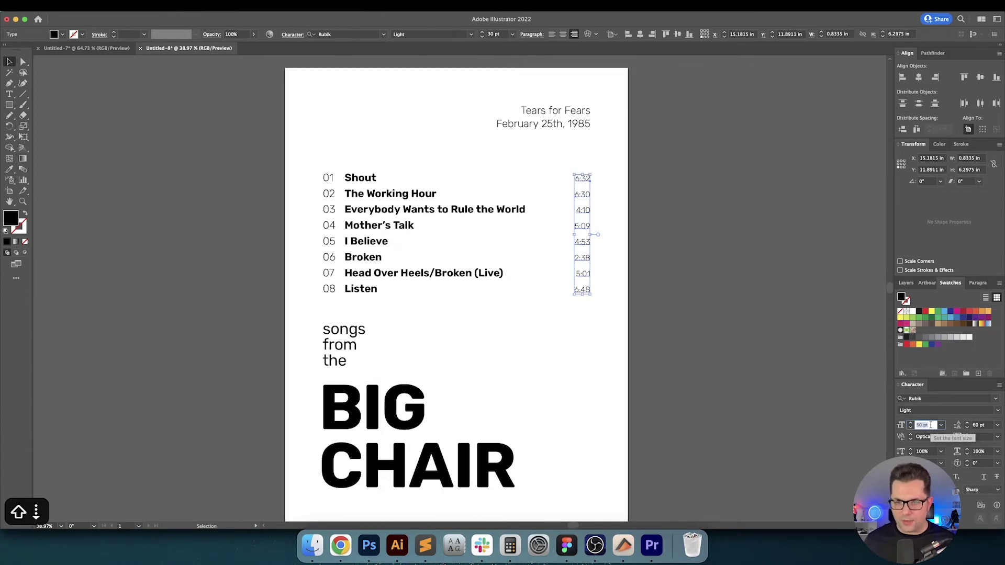
key(Return)
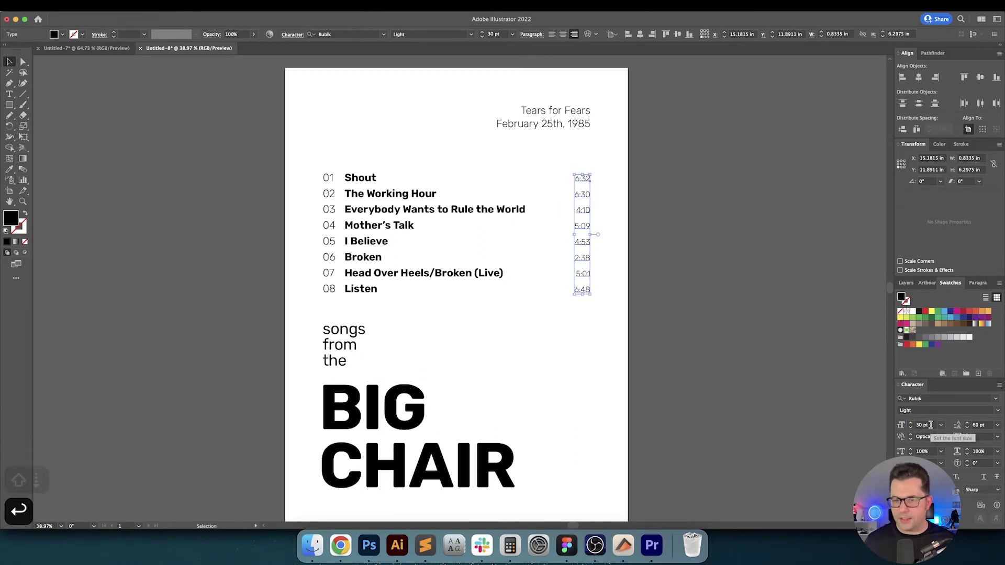
Change the font weight of both the duration column and the track number column to Regular.
click(778, 319)
key(v)
key(v)
click(572, 196)
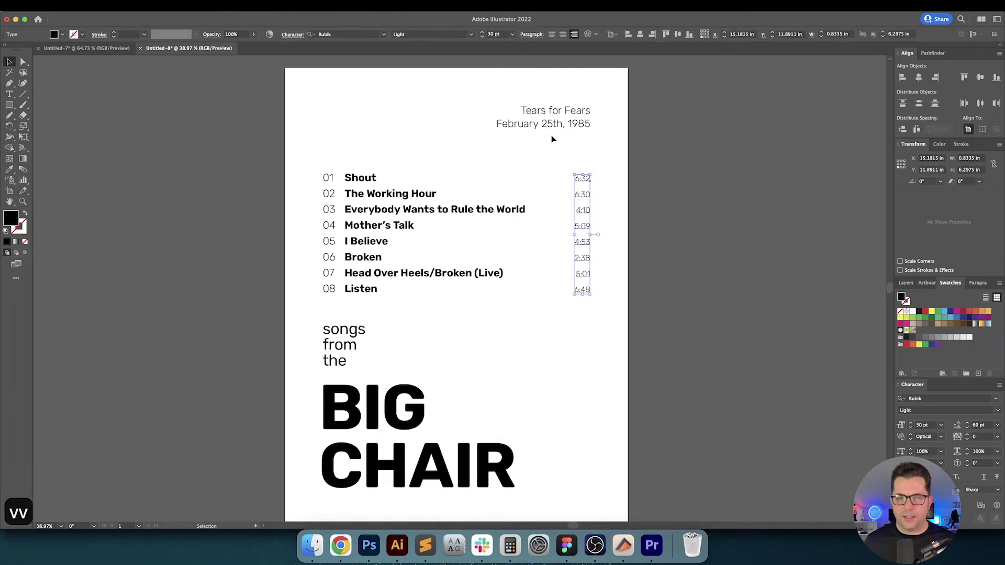
click(470, 34)
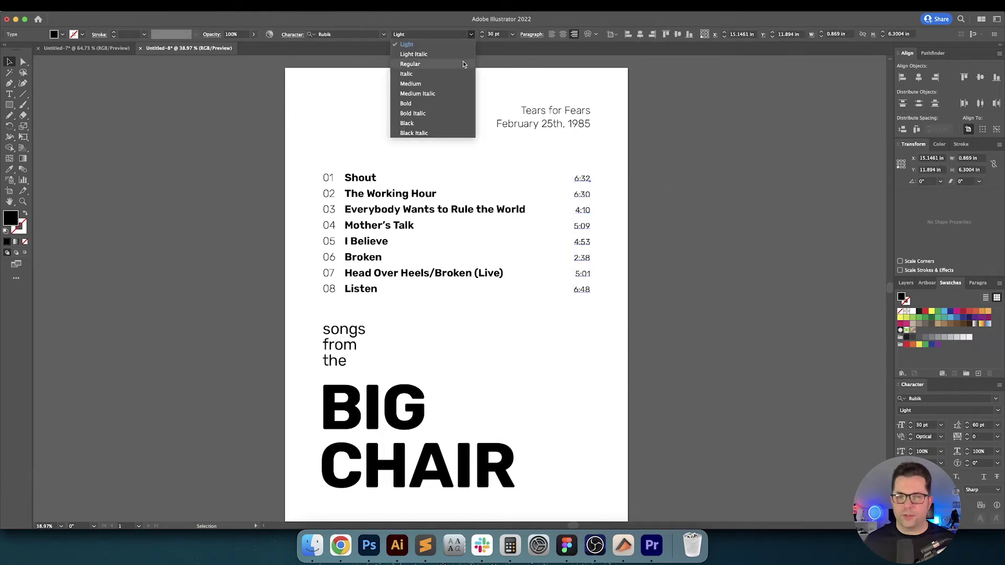
click(462, 63)
click(328, 178)
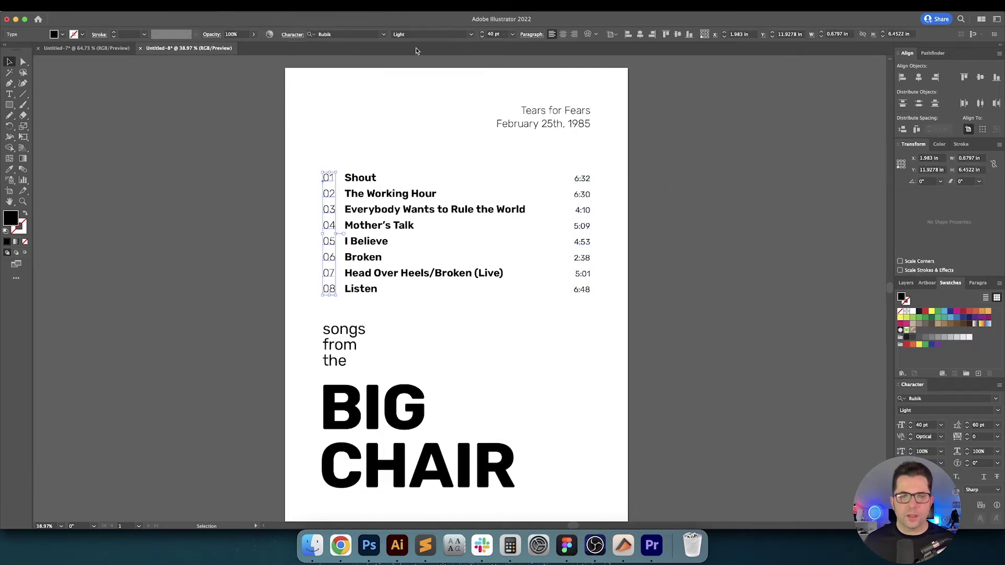
click(471, 34)
click(454, 62)
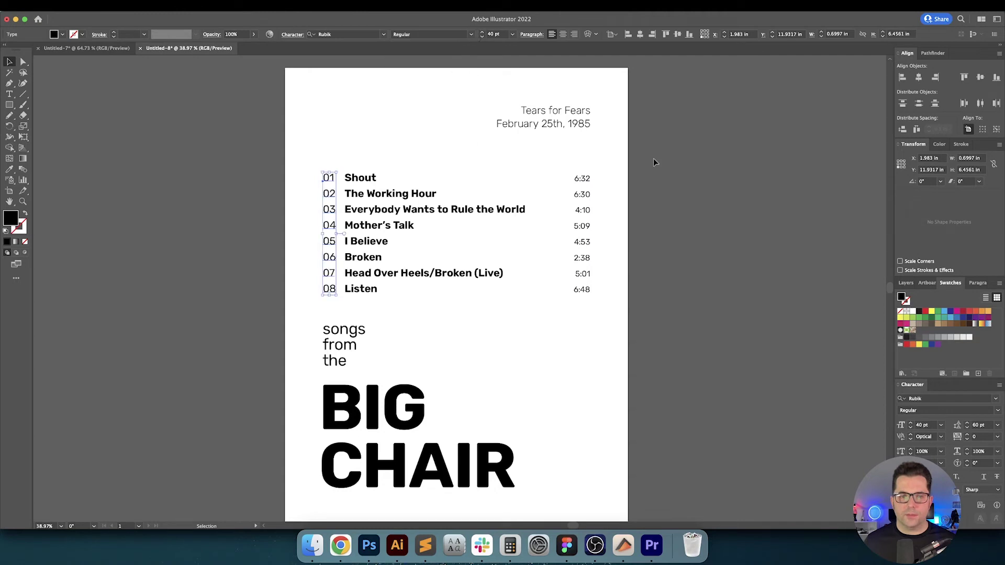
click(666, 166)
key(v)
click(422, 175)
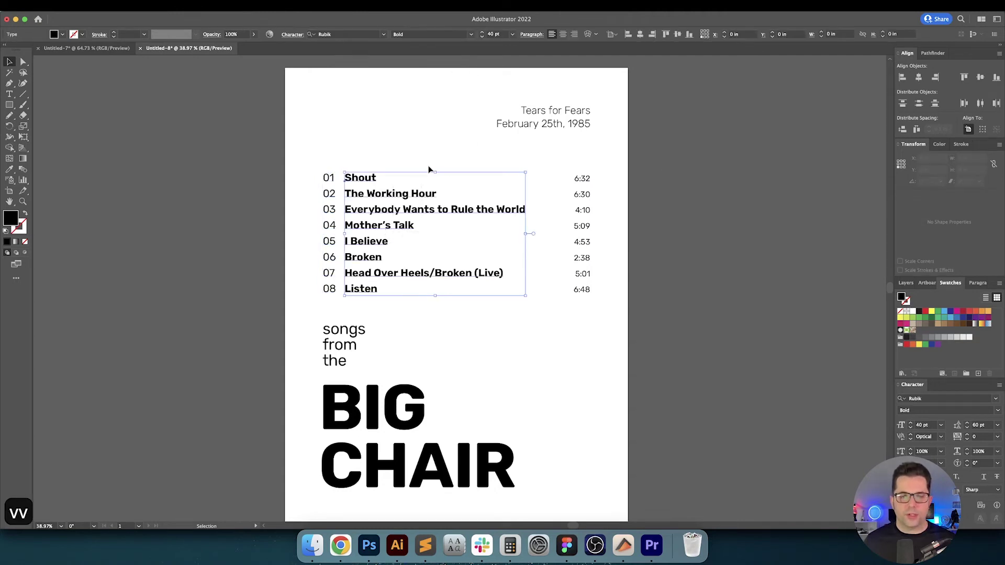
click(470, 34)
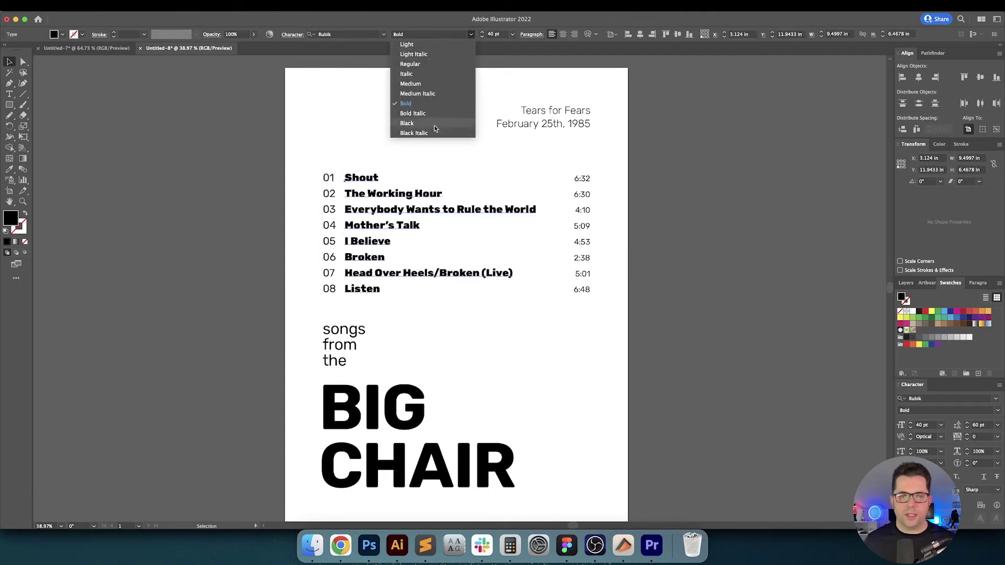
key(Escape)
click(648, 151)
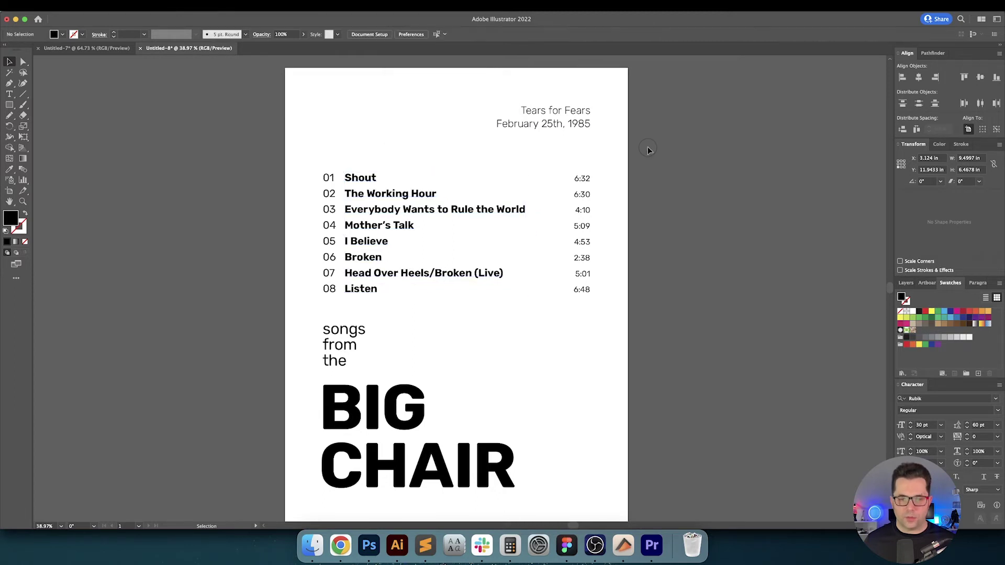
key(v)
key(v)
key(v)
Duplicate the artist and release date text straight down below the track list and replace the copy's text with "2".
key(space)
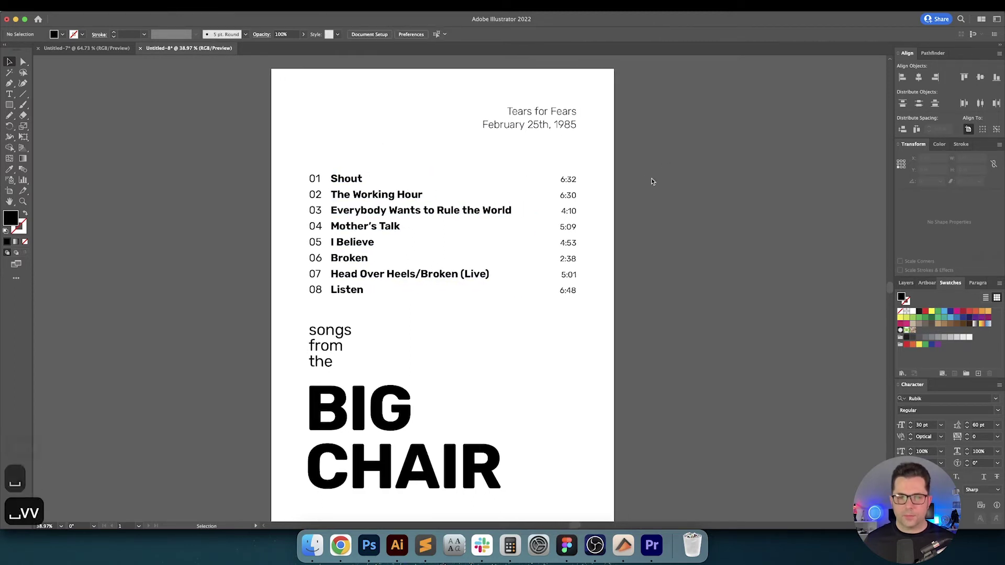
drag(651, 180, 684, 171)
key(super+0)
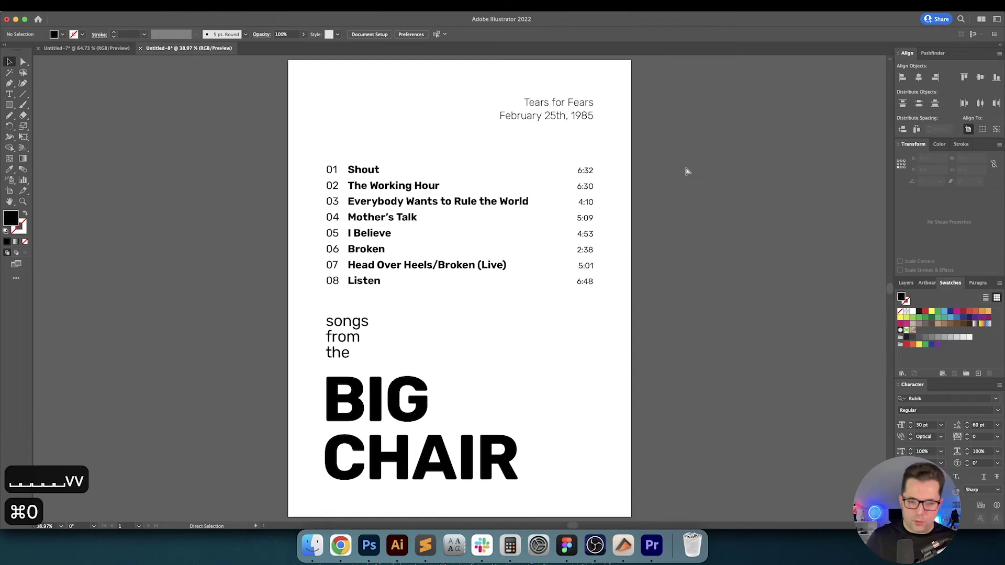
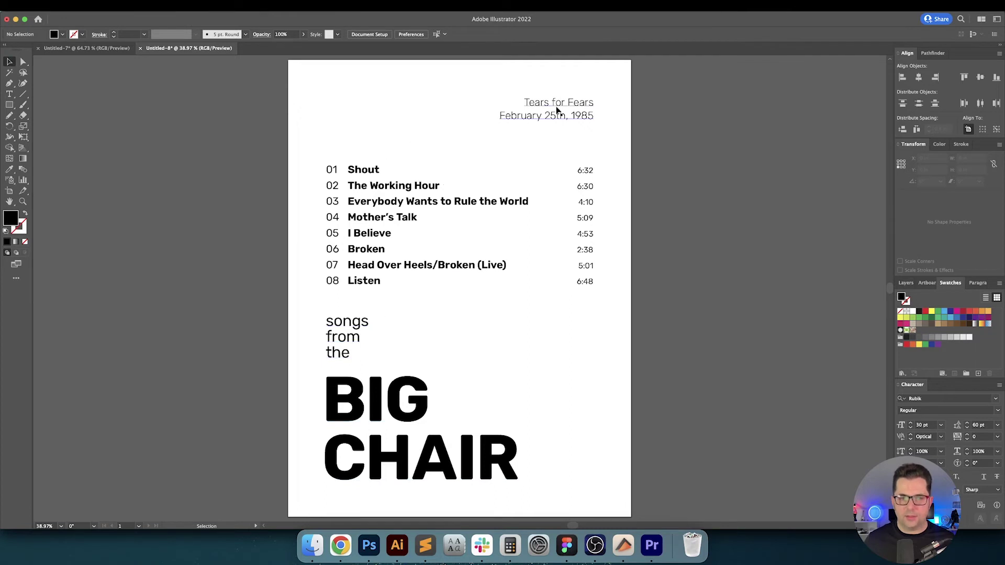
drag(558, 105, 558, 322)
key(t)
triple_click(557, 321)
key(super+a)
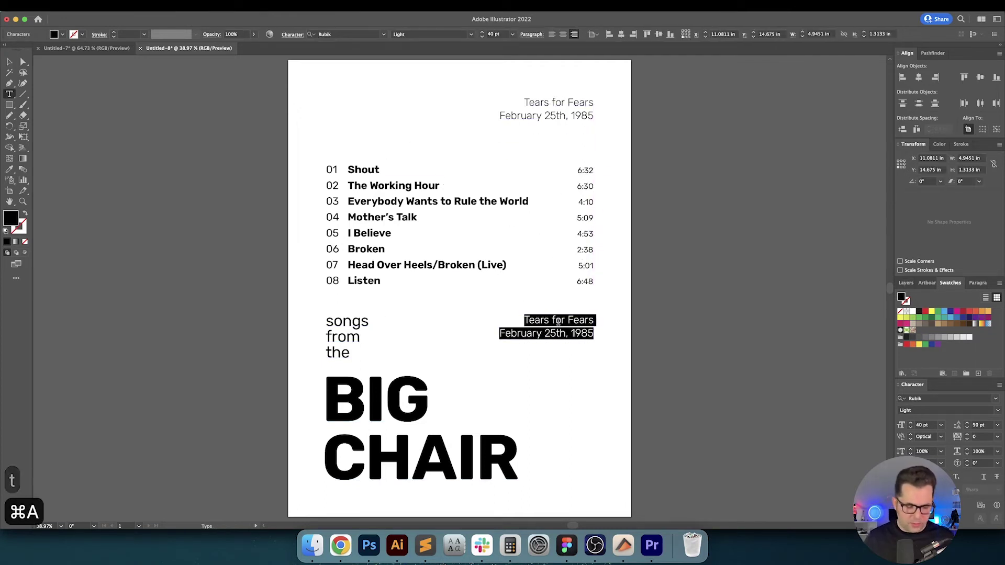
text(2)
key(Escape)
Match the "2" to the BIG CHAIR title's formatting with the Eyedropper and move it to the open space beside BIG.
drag(584, 329, 543, 377)
key(i)
click(438, 439)
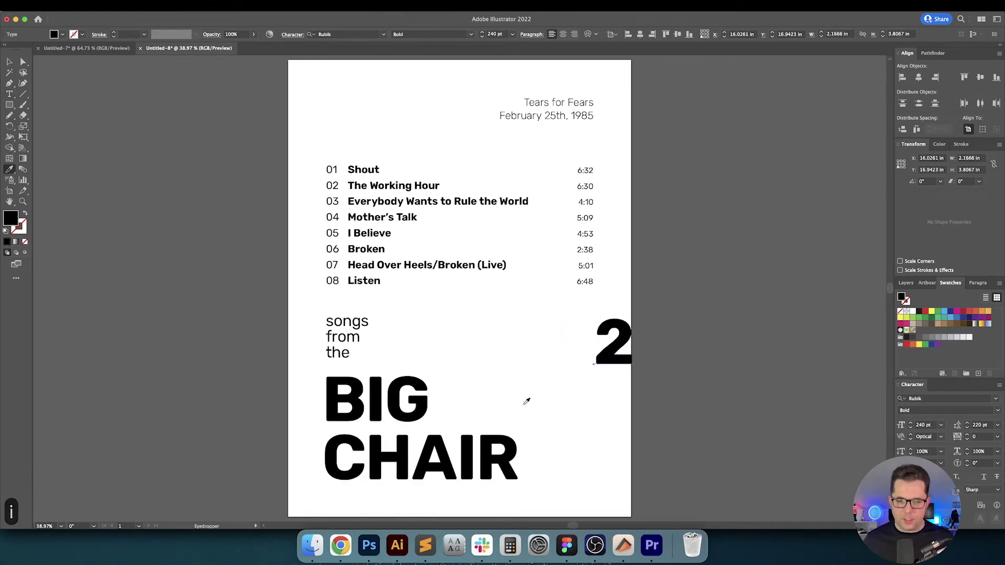
key(v)
drag(606, 352, 551, 381)
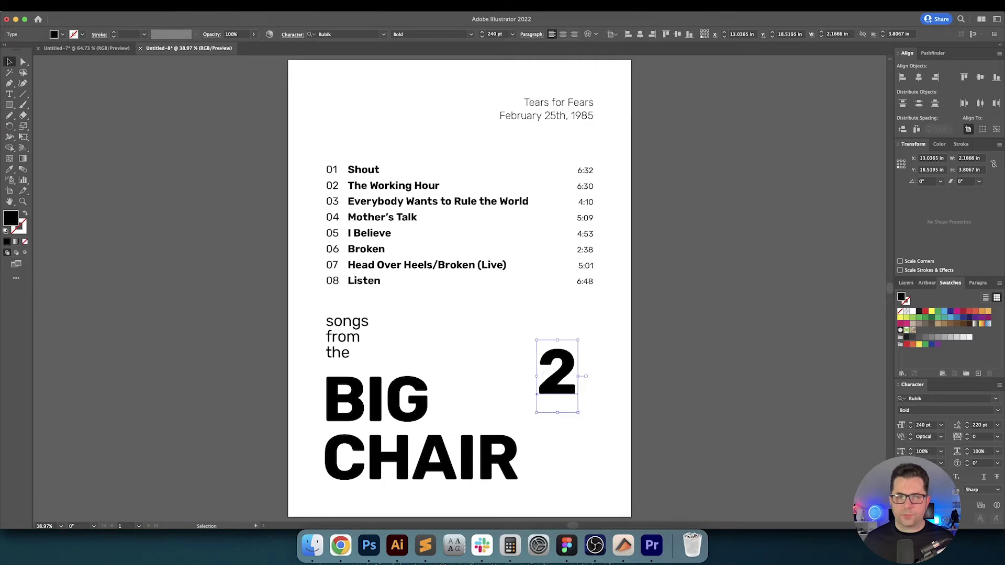
Halve the font size of the "2" to 120 pt and move it closer to the poster's right margin.
key(Right)
key(Right)
key(Right)
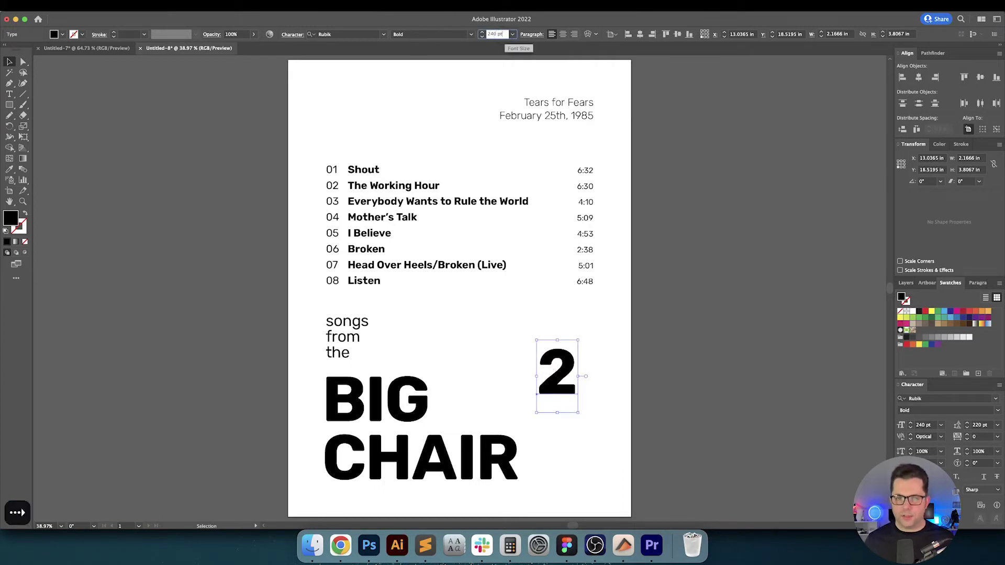
text(/2)
key(Return)
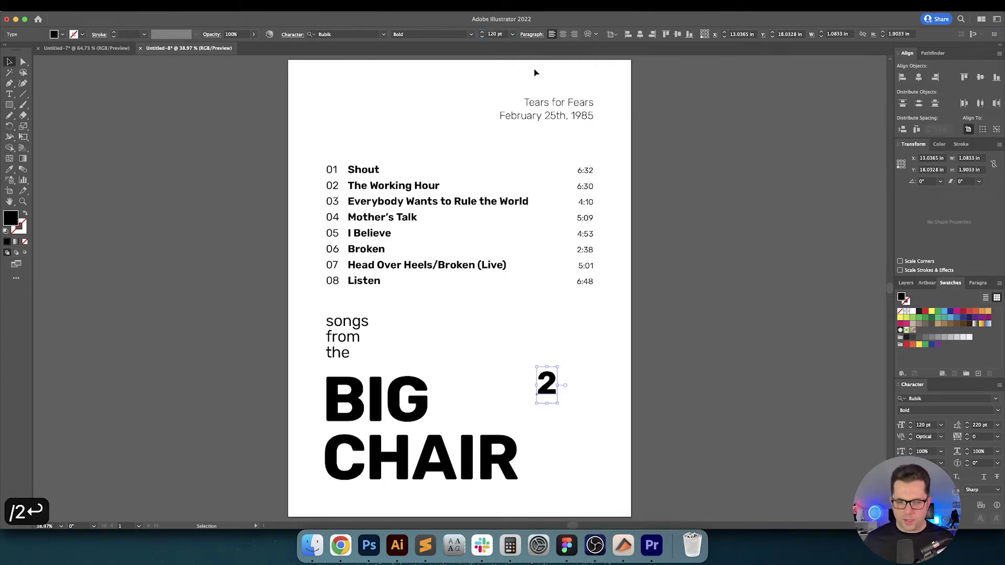
drag(546, 385, 572, 386)
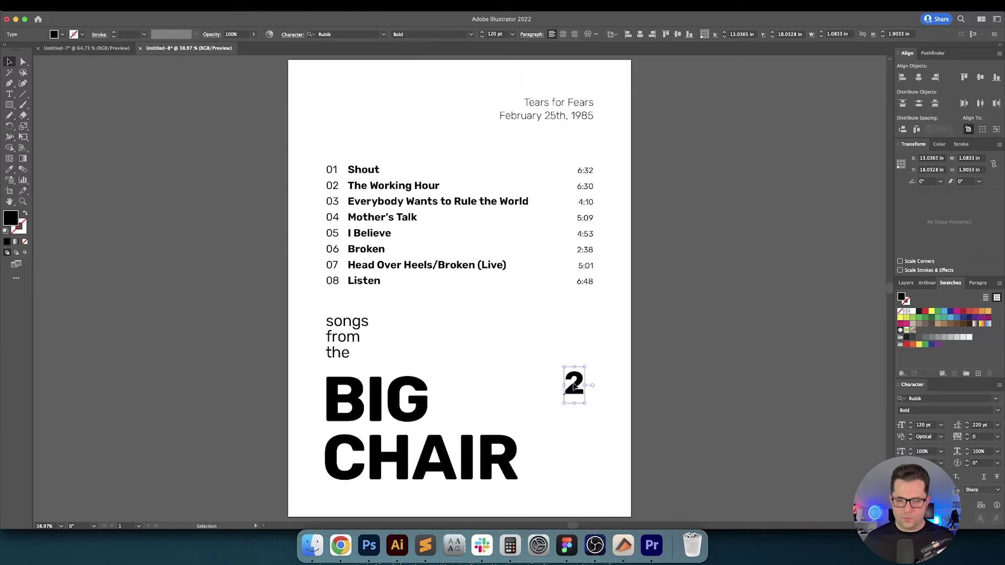
key(t)
click(565, 385)
text(#)
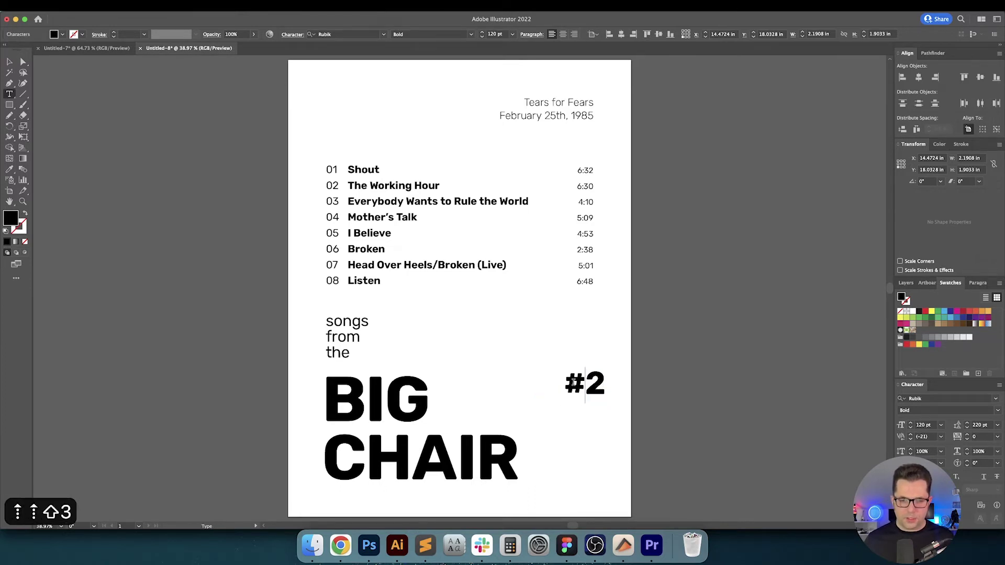
key(BackSpace)
key(Escape)
key(v)
key(v)
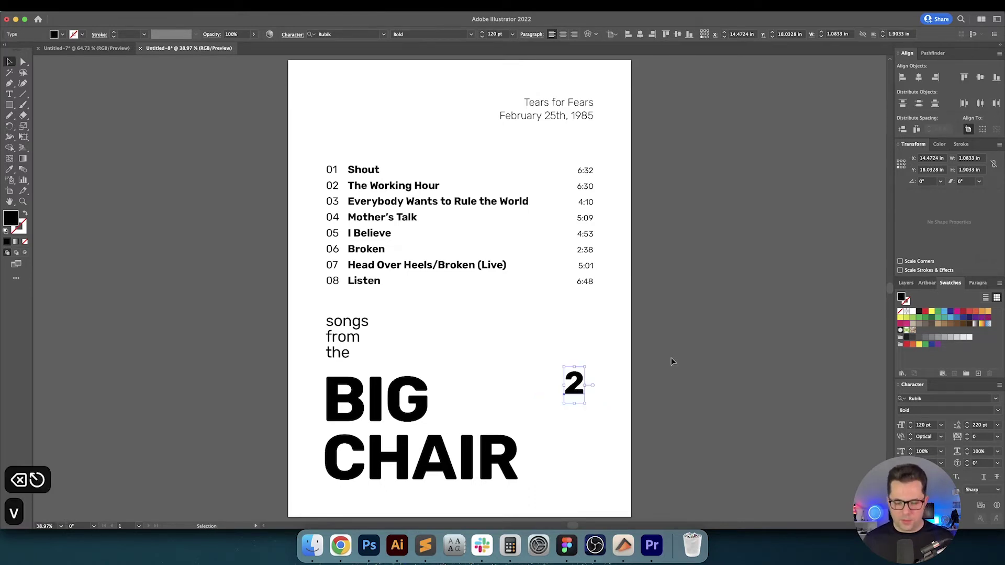
Extend the "2" to read "2.0", shift it toward the title and right-align its paragraph.
key(t)
click(581, 386)
text(.0)
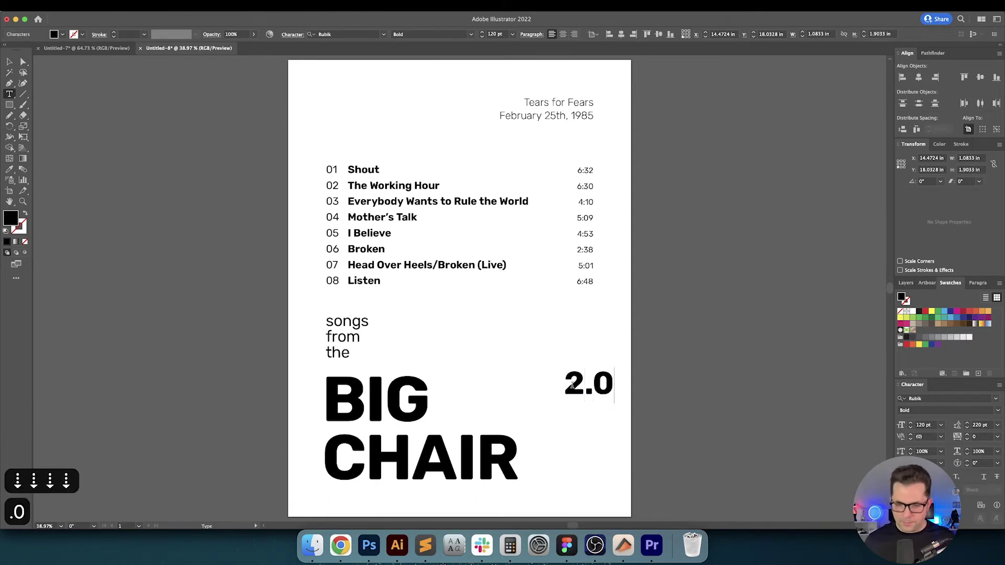
key(Escape)
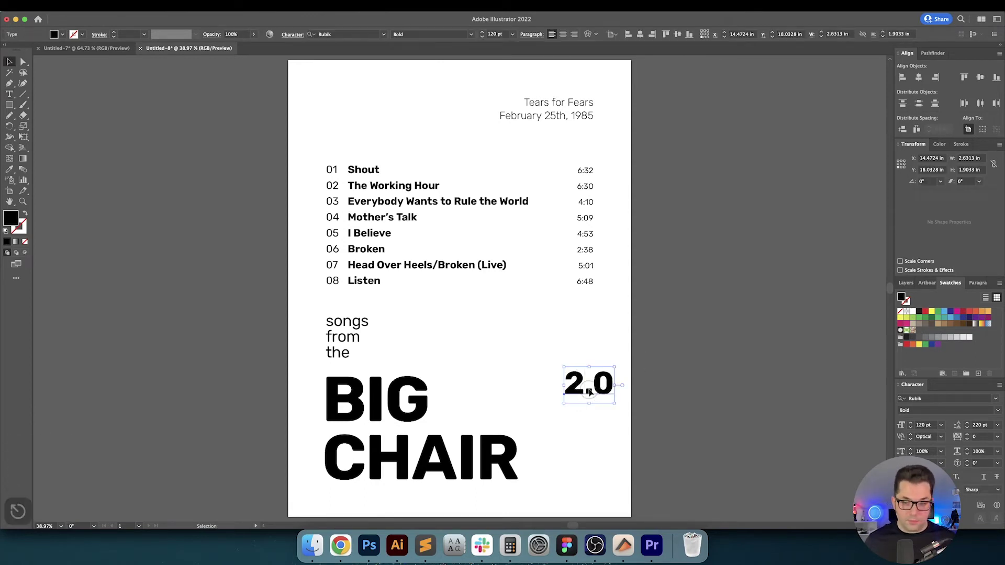
drag(589, 396, 565, 396)
click(574, 34)
click(486, 359)
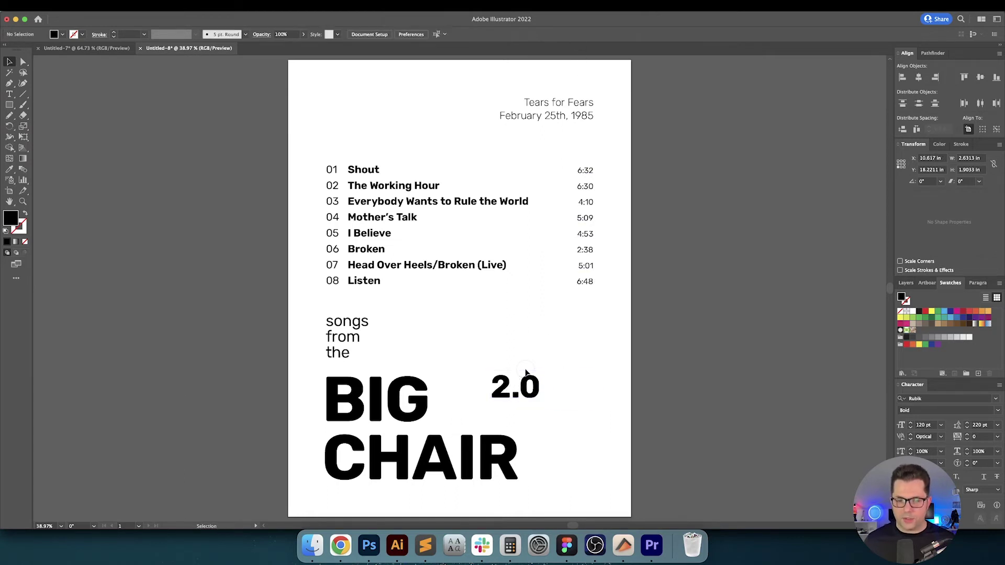
Move the "2.0" under the durations and align its right edge to the duration column as the key object.
key(v)
key(v)
drag(511, 377, 567, 385)
shift+click(587, 281)
click(587, 285)
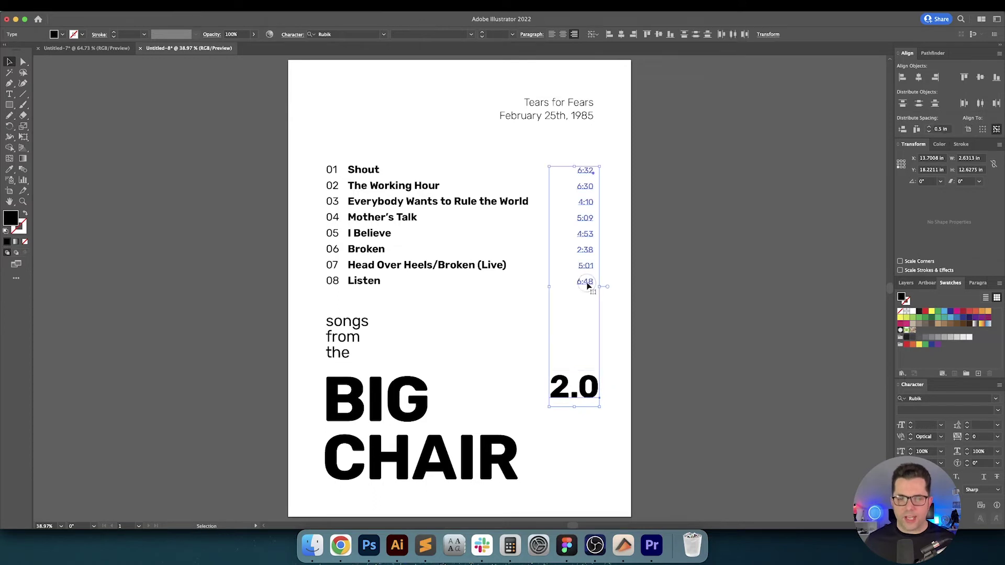
click(632, 34)
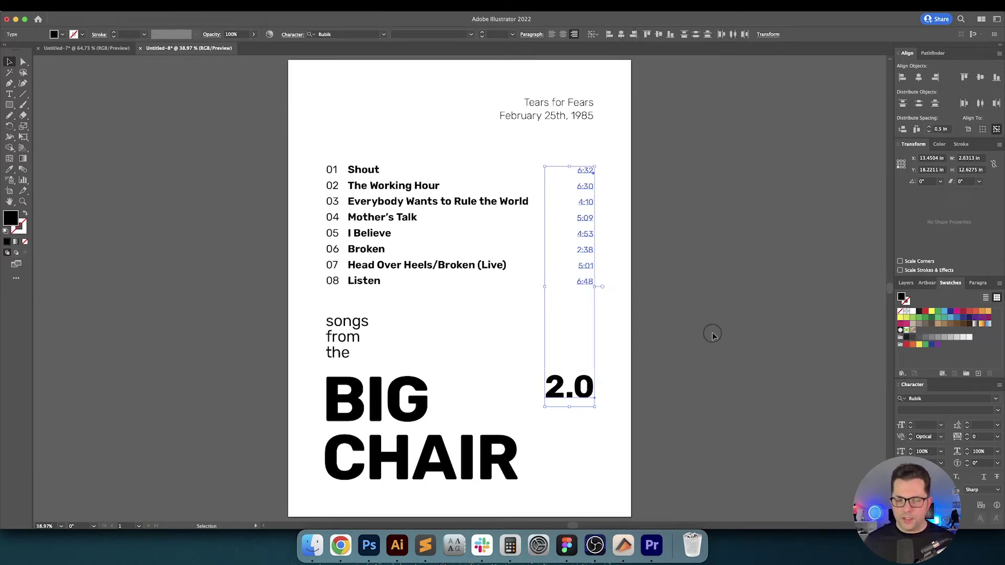
click(652, 347)
Align the "2.0" with the top of the BIG CHAIR title, using the title as the key object.
key(v)
key(v)
key(v)
click(567, 387)
shift+click(366, 398)
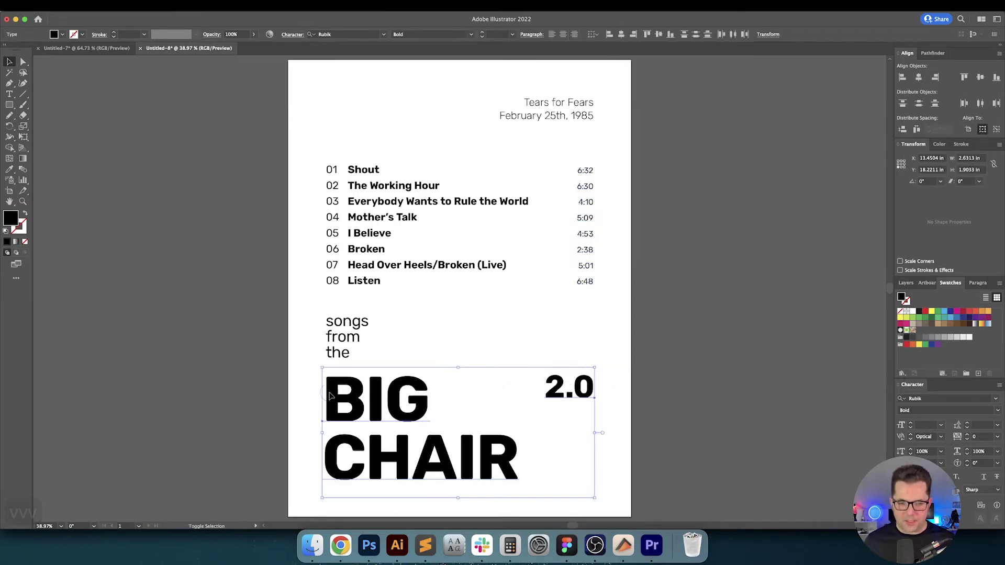
click(364, 396)
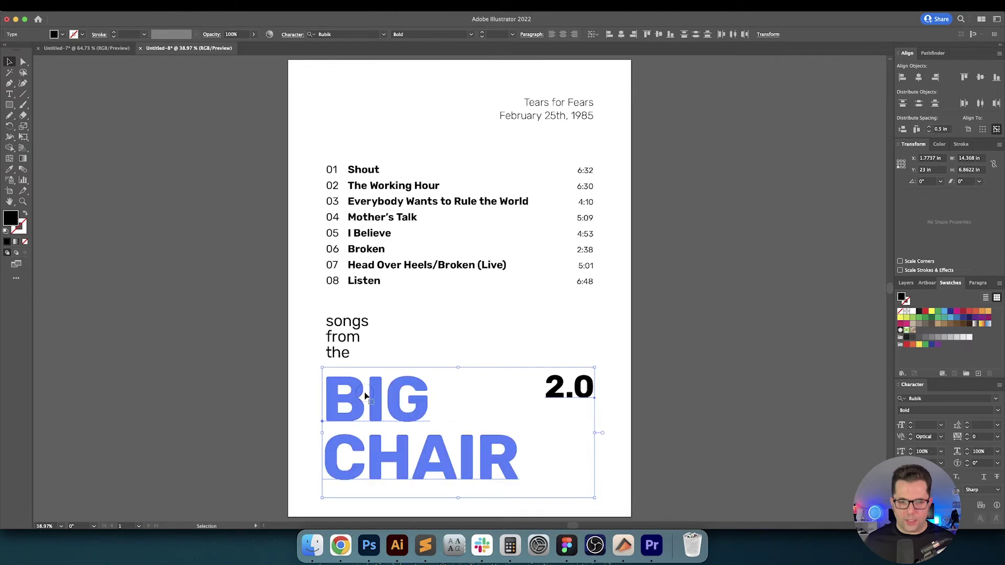
click(702, 369)
key(v)
key(v)
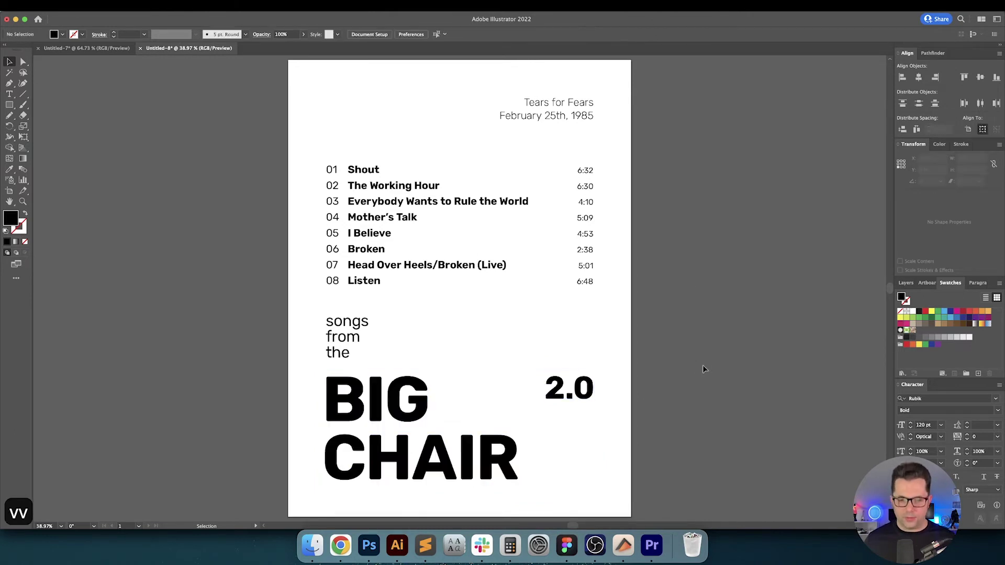
Align the "2.0" with the bottom of the BIG CHAIR title as the key object, placing it beside CHAIR.
click(566, 388)
shift+click(497, 470)
click(510, 407)
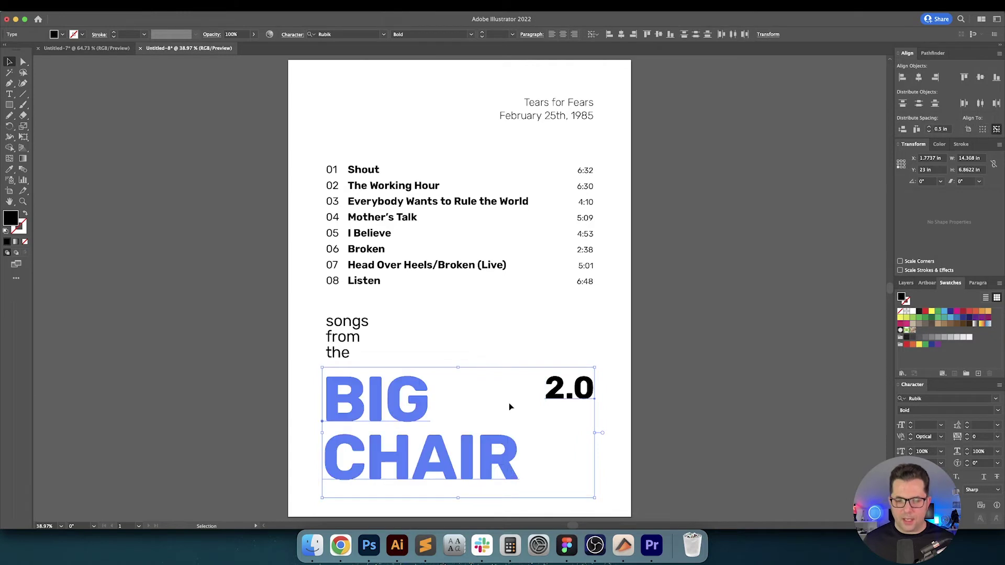
click(674, 36)
click(726, 294)
key(v)
key(v)
key(v)
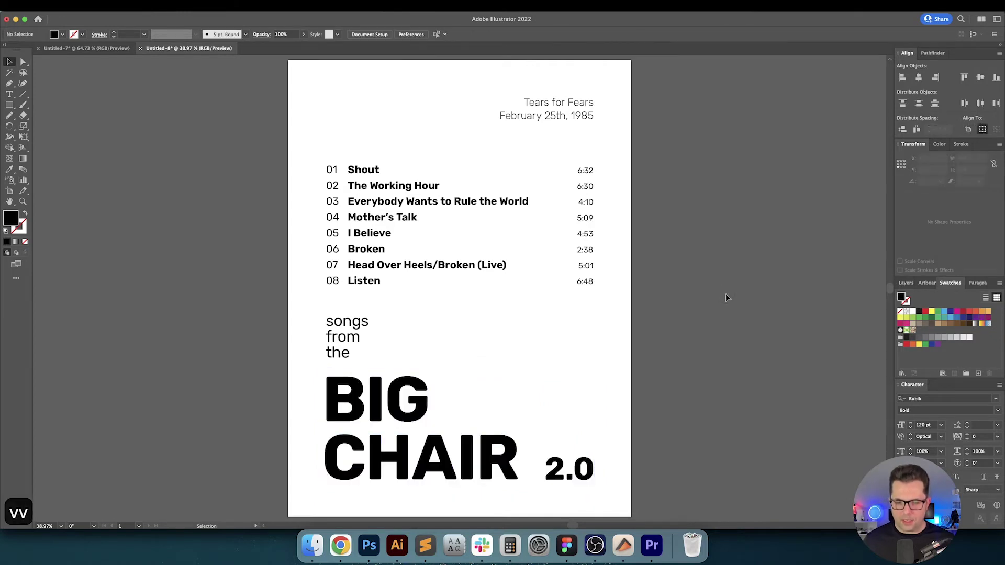
Delete the "2.0" text beside CHAIR.
key(space)
key(space)
scroll(725, 293, right, 1)
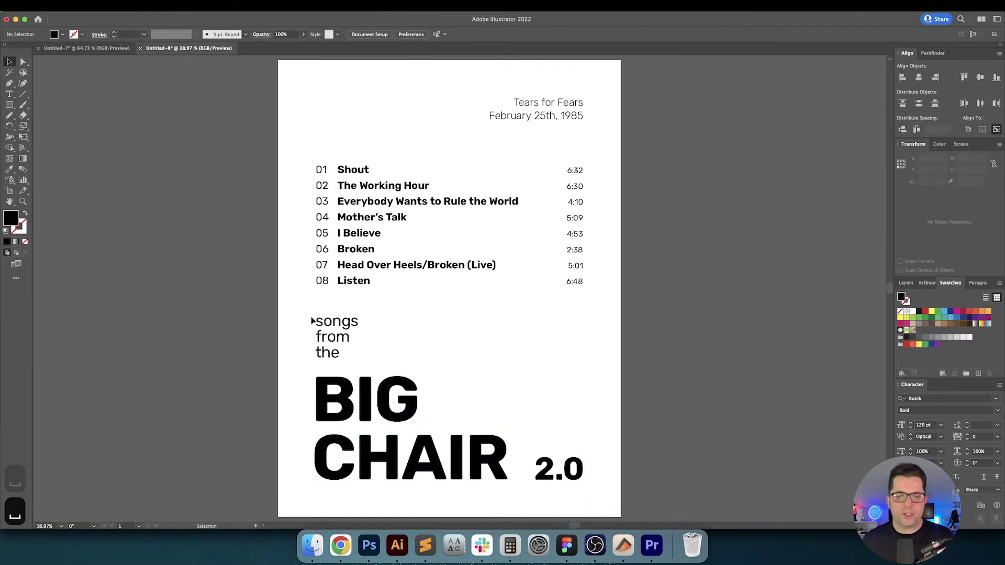
click(567, 467)
key(BackSpace)
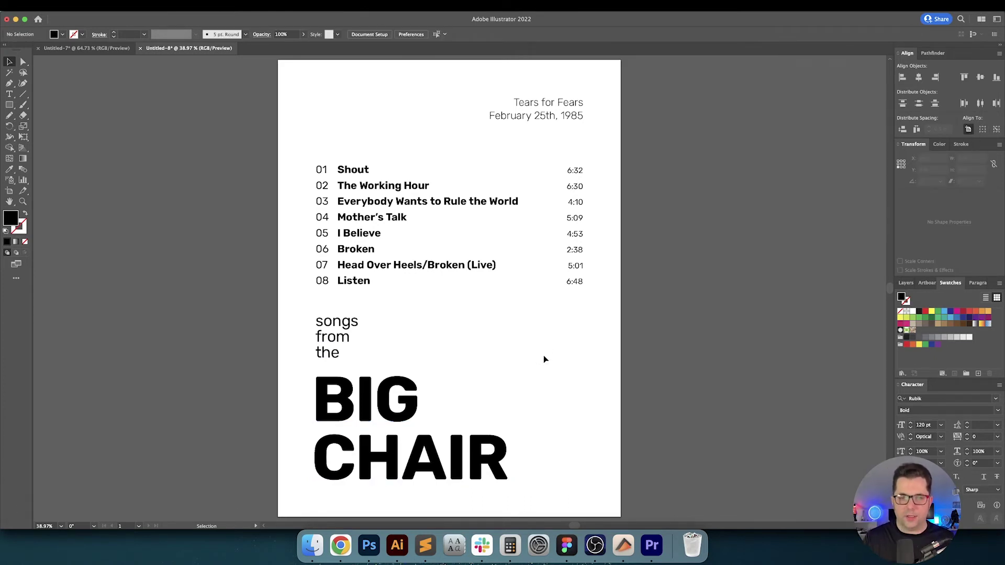
key(v)
key(v)
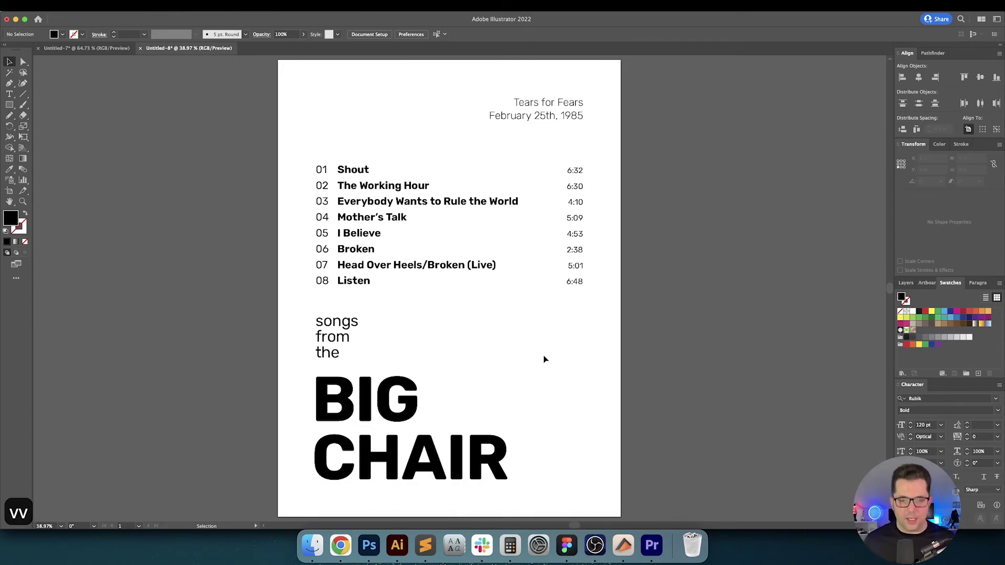
Group the track numbers, song titles and durations into one object.
key(space)
scroll(536, 348, up, 1)
drag(293, 167, 604, 313)
key(super+g)
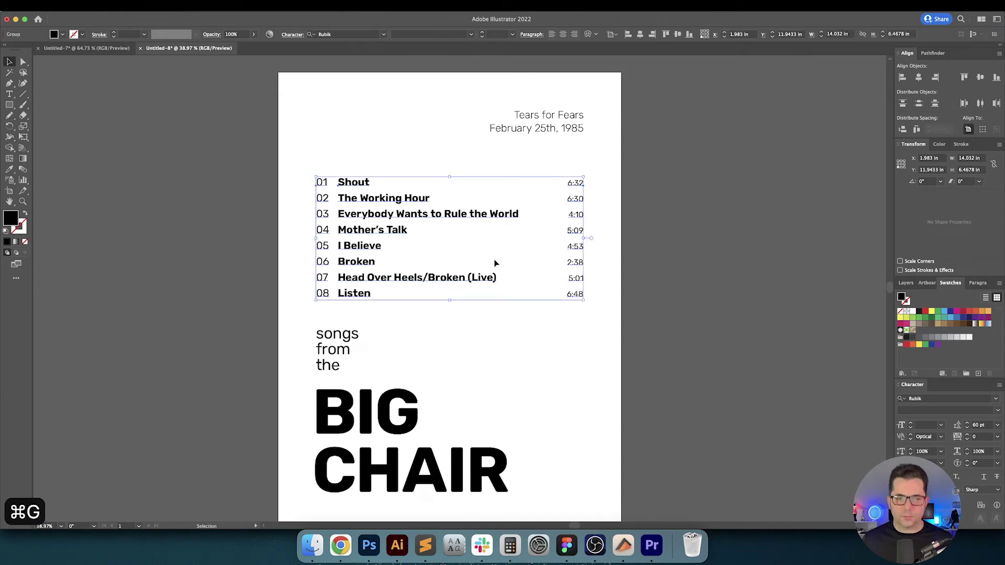
Distribute the vertical spacing between "songs from the" and the BIG CHAIR title so the small text sits closer to BIG.
click(337, 349)
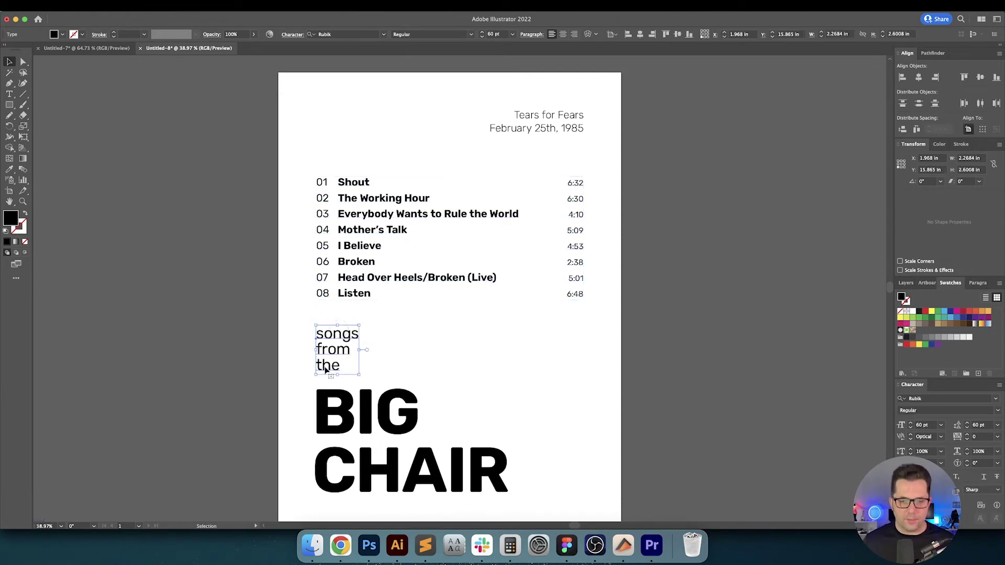
click(407, 365)
key(space)
drag(412, 362, 402, 356)
key(v)
key(v)
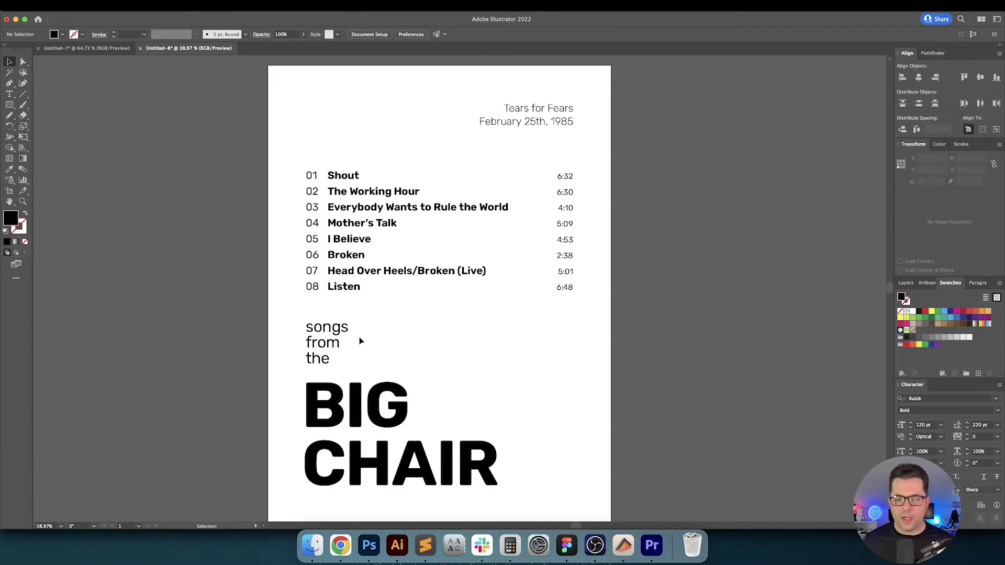
click(327, 359)
shift+click(366, 408)
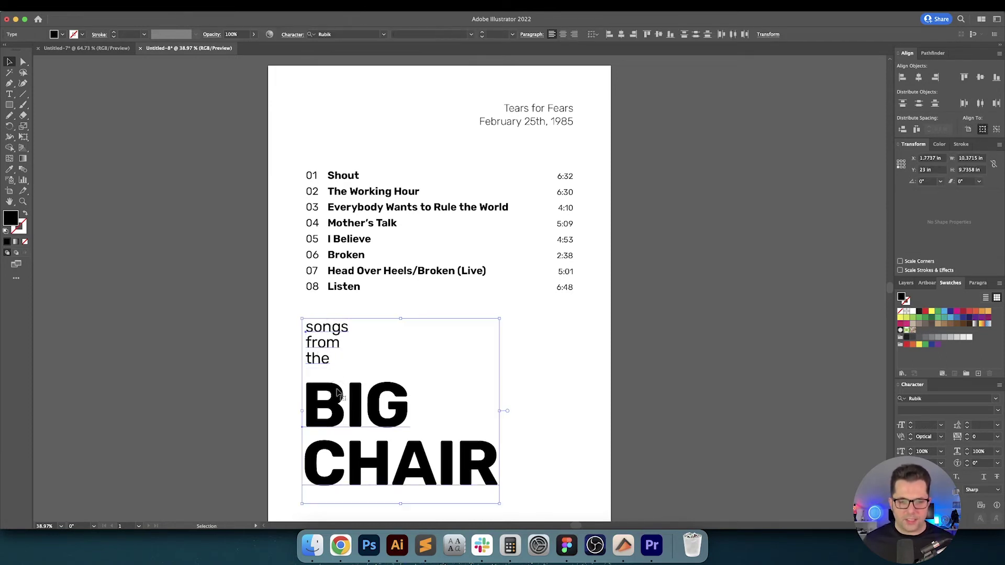
click(902, 129)
click(801, 247)
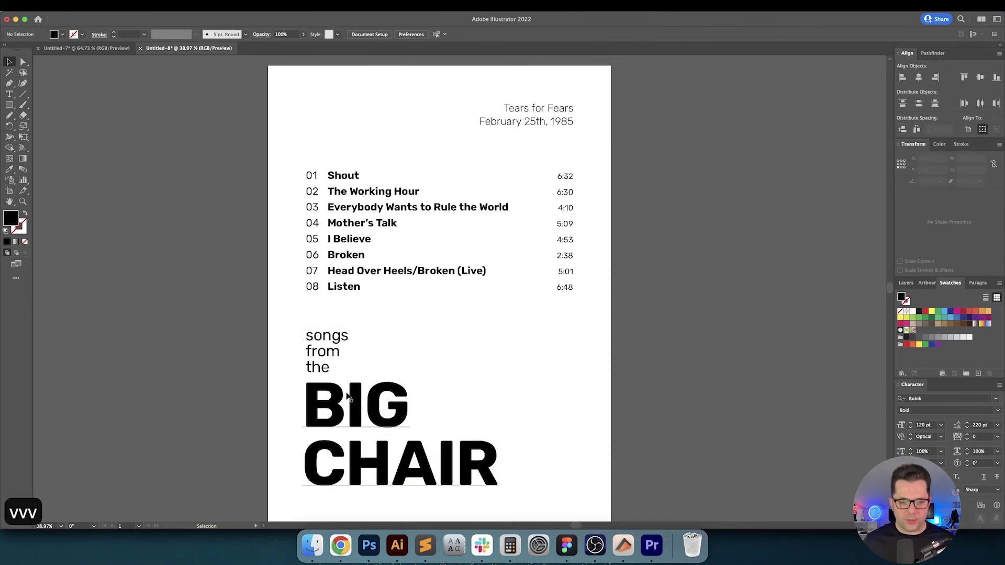
Draw a black square about 0.69 in wide as a spacer and rest it on top of the B in BIG.
click(324, 364)
key(cmd+1)
drag(339, 383, 340, 293)
key(m)
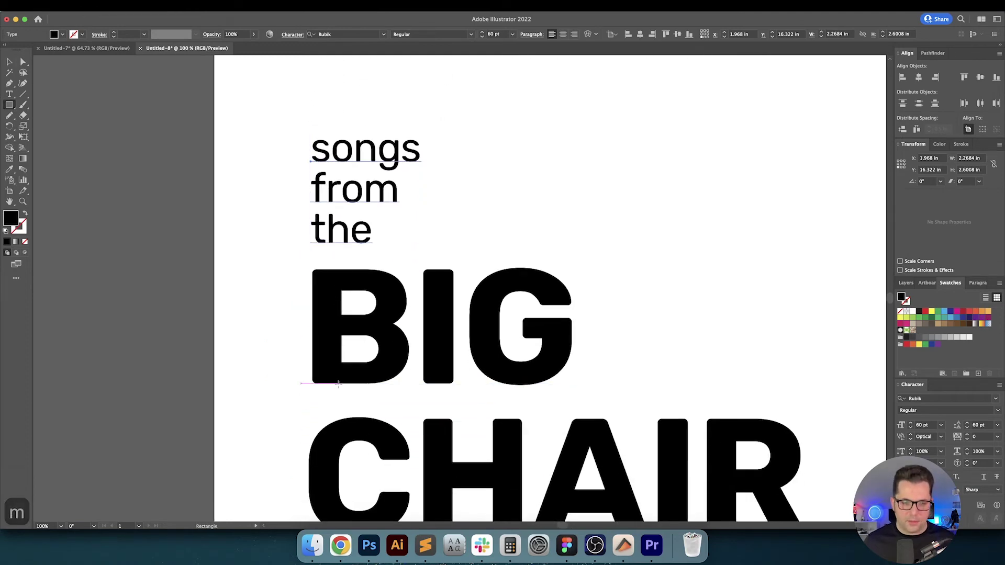
drag(338, 385, 368, 285)
key(v)
scroll(369, 419, up, 2)
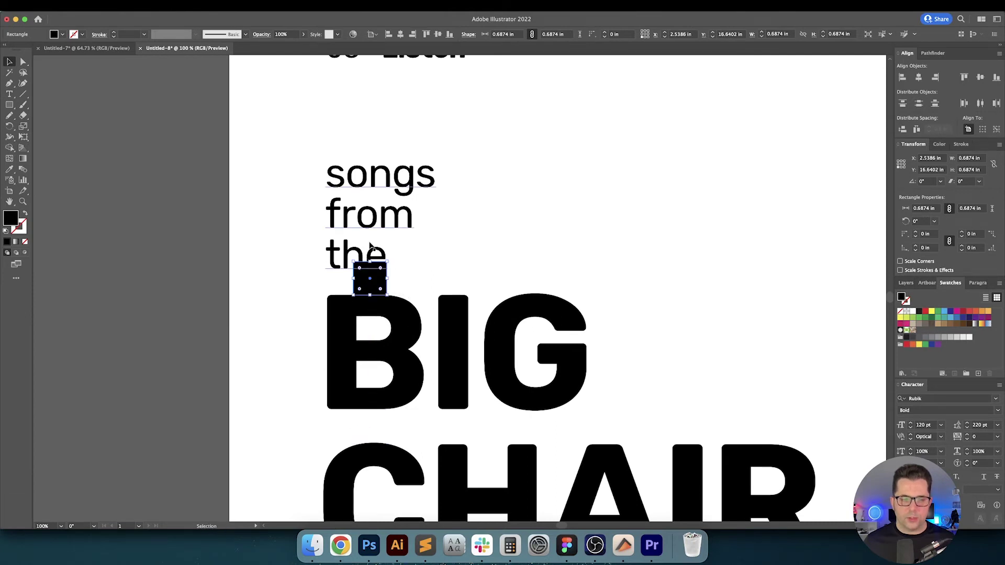
Move "songs from the" up so it sits on the square spacer, and delete the square.
drag(372, 249, 372, 242)
click(370, 277)
key(BackSpace)
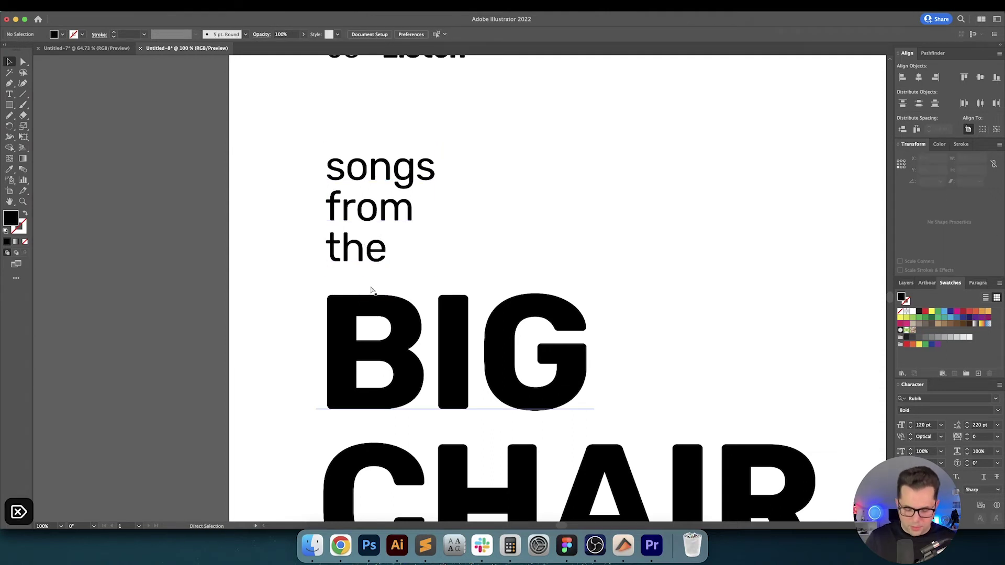
key(super+0)
key(v)
key(v)
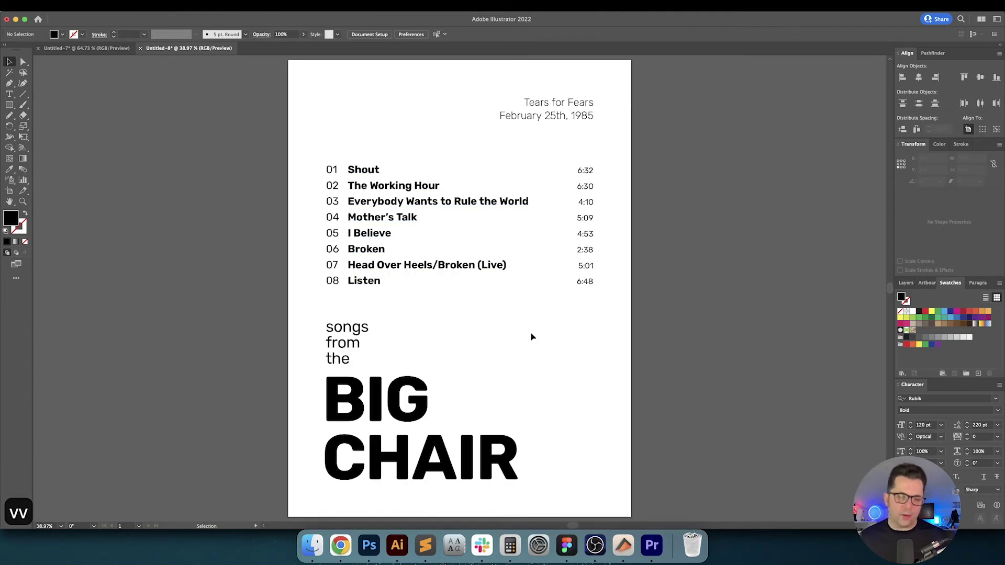
Group "songs from the" with the BIG CHAIR title, and group the complete track list as a separate block.
drag(527, 337, 515, 343)
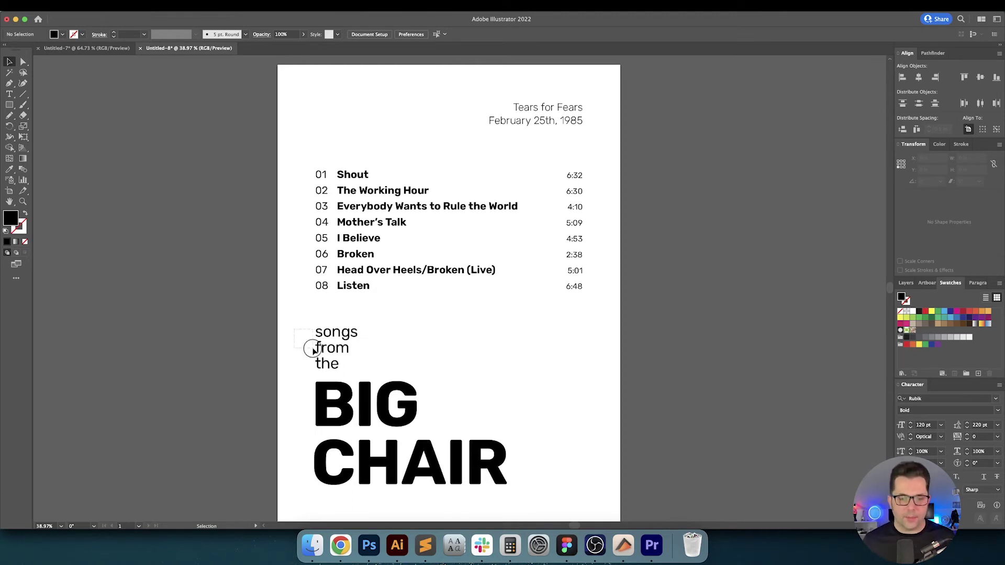
drag(312, 349, 425, 454)
key(super+g)
click(525, 413)
drag(533, 372, 531, 384)
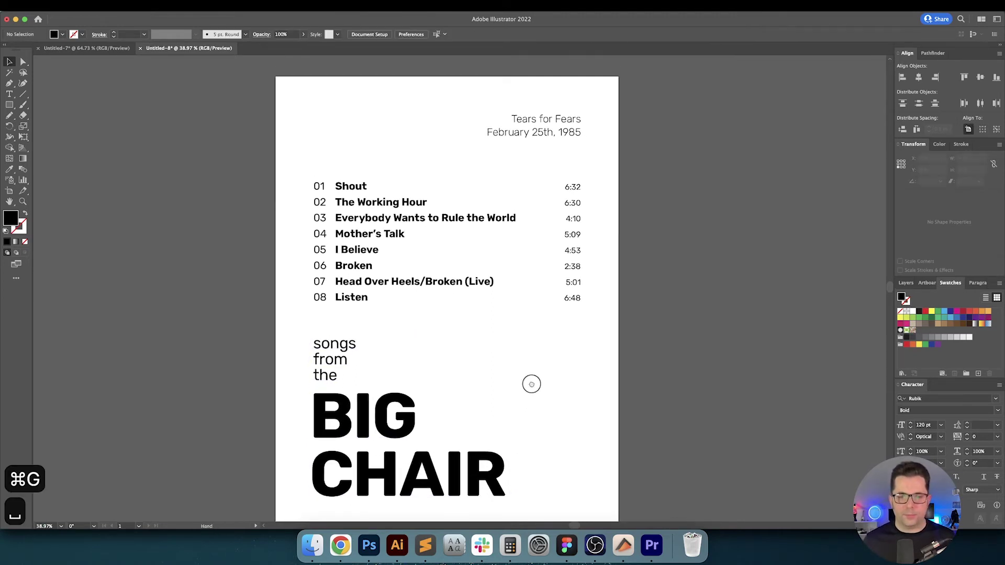
drag(289, 170, 527, 292)
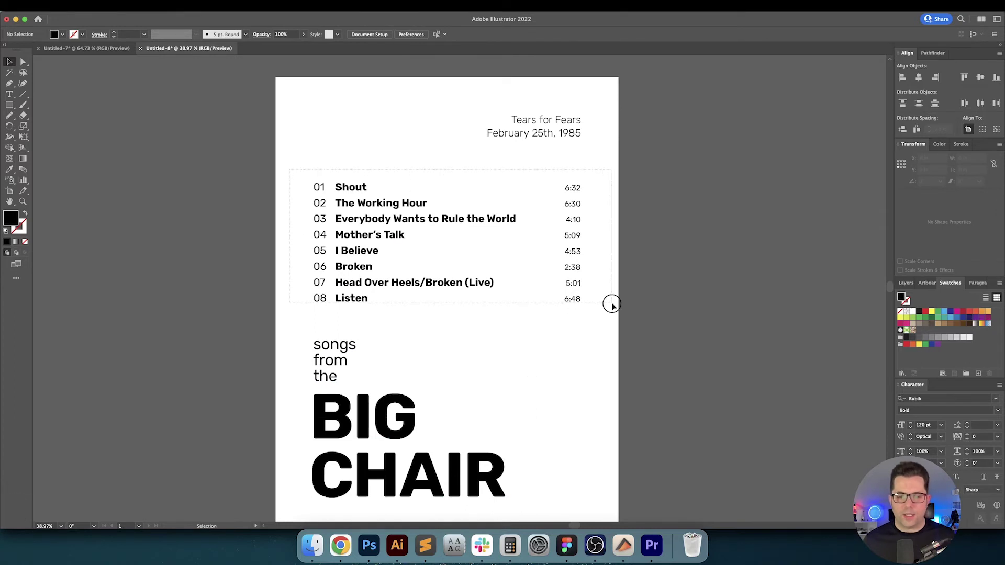
drag(611, 303, 612, 307)
key(super+g)
Distribute the artist and date text, the track list and the title group with equal vertical spacing.
click(543, 134)
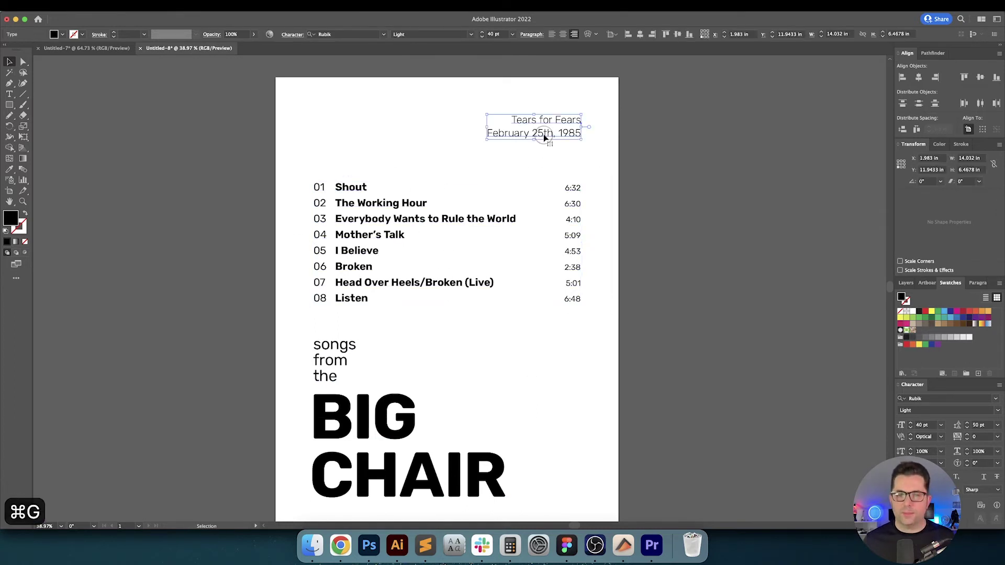
shift+click(413, 199)
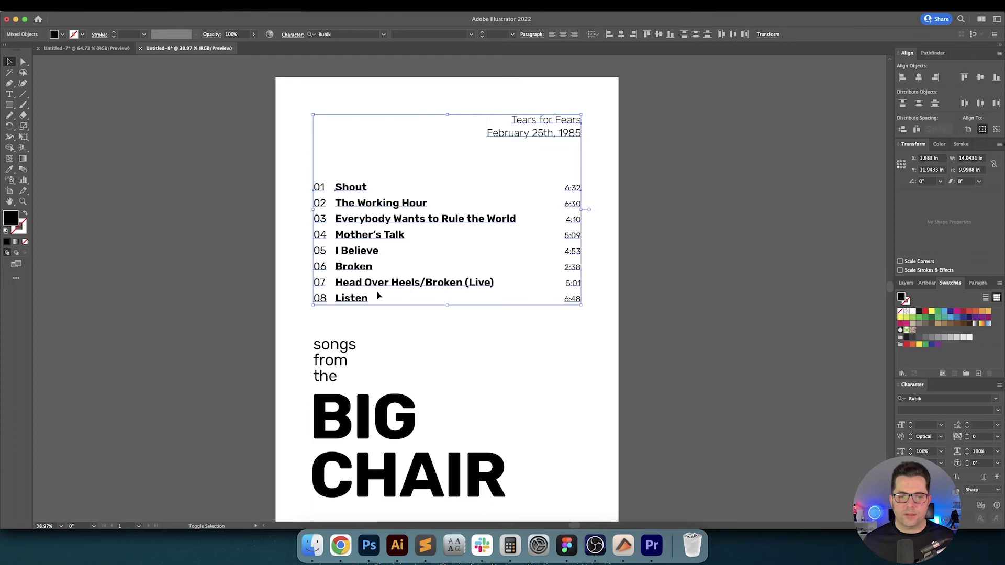
shift+click(324, 345)
click(905, 132)
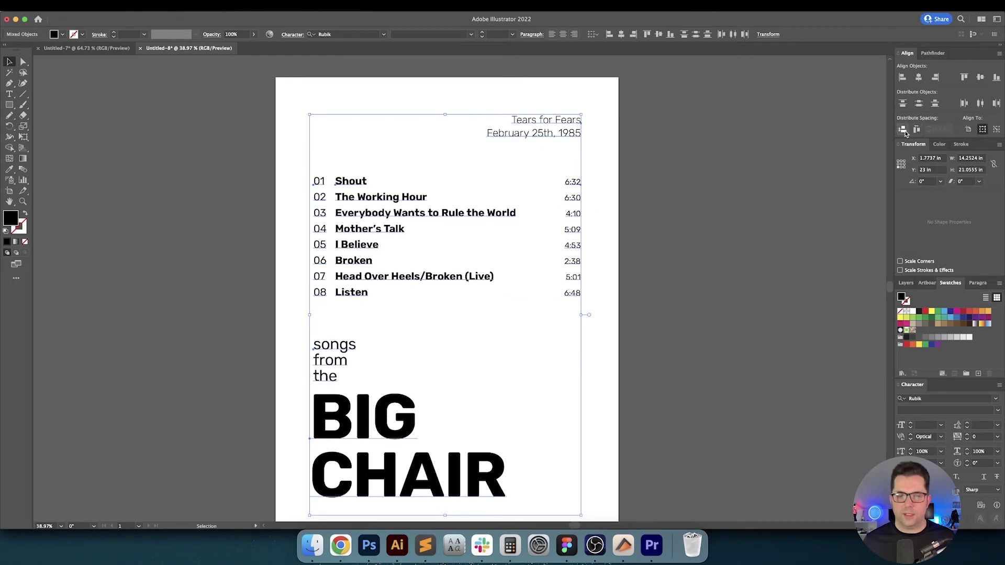
click(611, 253)
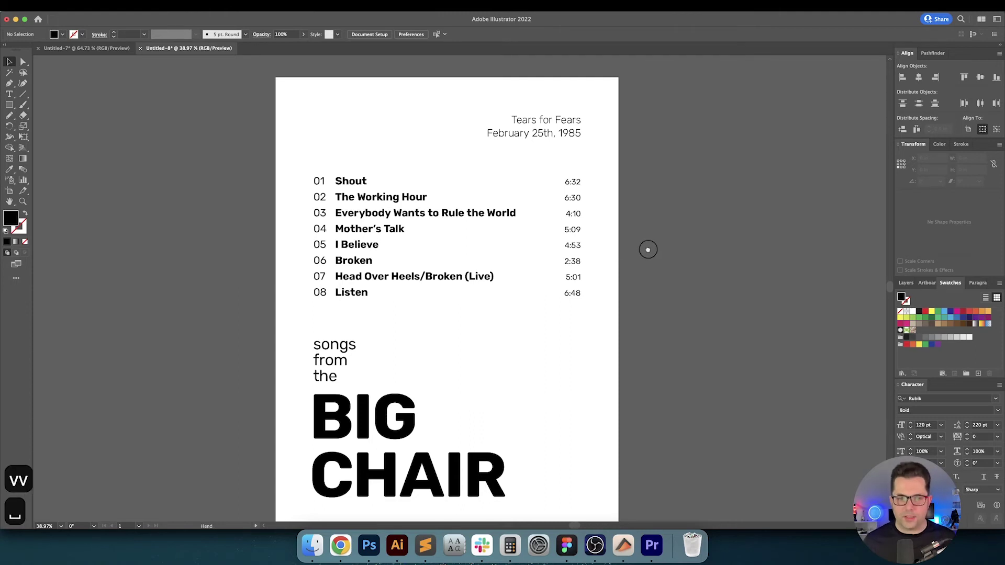
drag(648, 249, 668, 236)
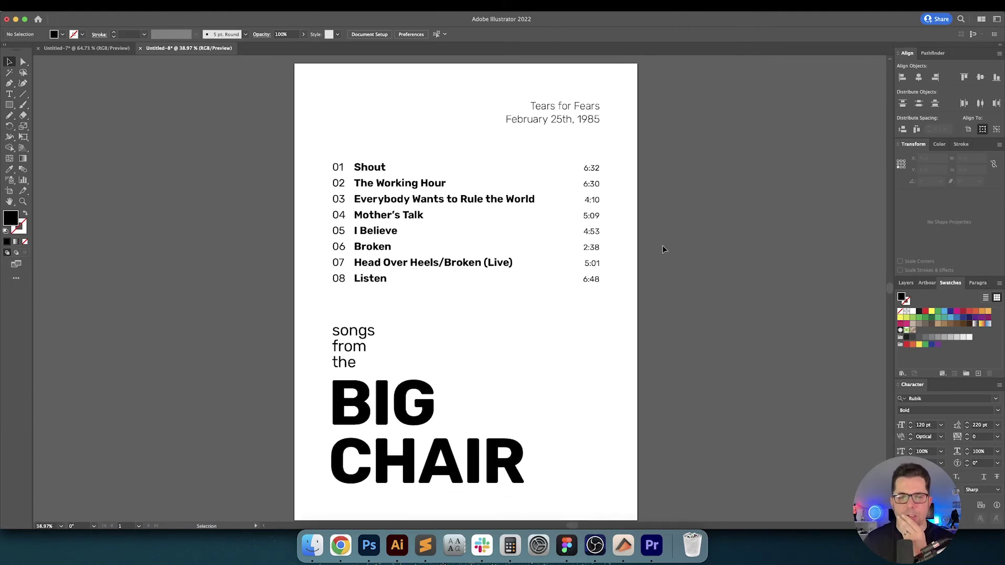
Draw an unfilled circle about 1.44 in wide with a black outline in the open space beside "songs from the".
drag(10, 108, 57, 126)
key(shift+x)
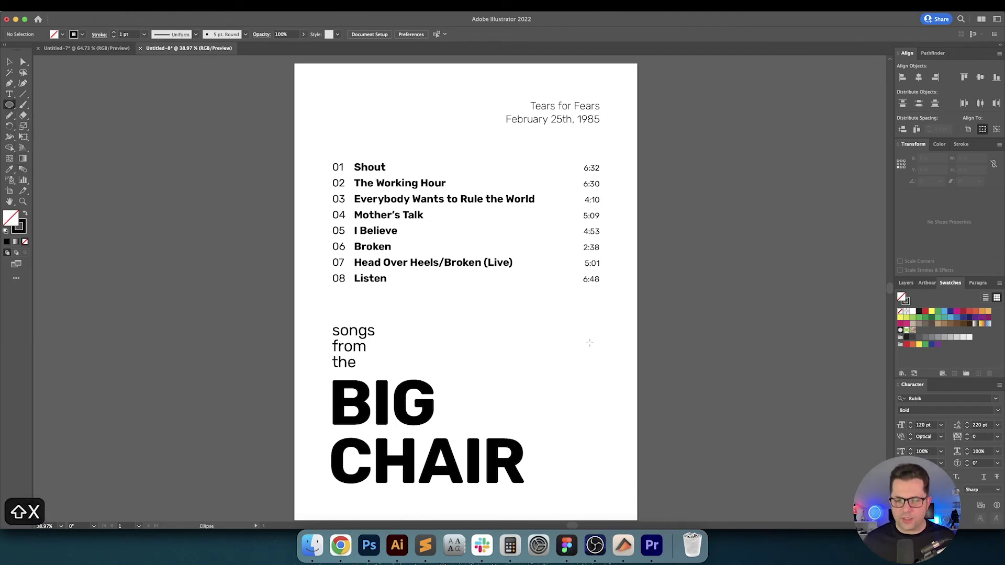
drag(581, 356, 583, 358)
key(v)
key(v)
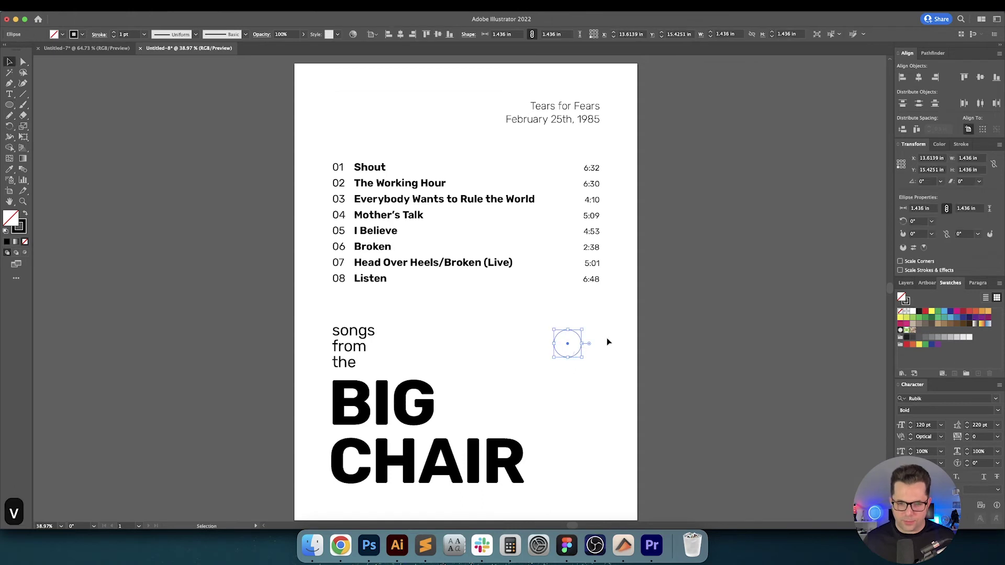
Set the circle's stroke to 2 pt and its width and height to 1.5 in.
click(113, 32)
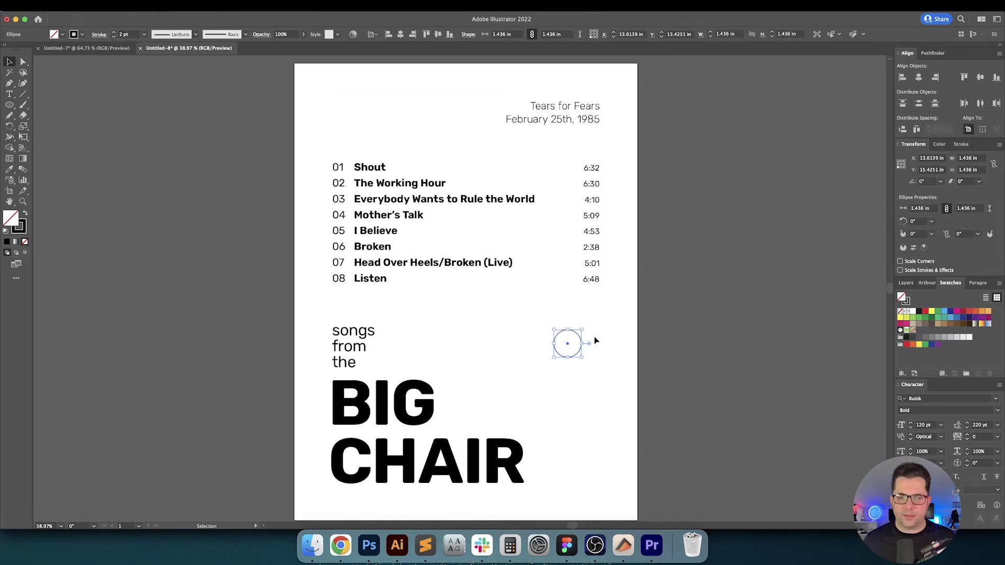
key(v)
click(572, 321)
key(space)
mouse_move(599, 327)
mouse_down()
mouse_move(583, 315)
mouse_move(556, 333)
mouse_up()
key(v)
click(574, 315)
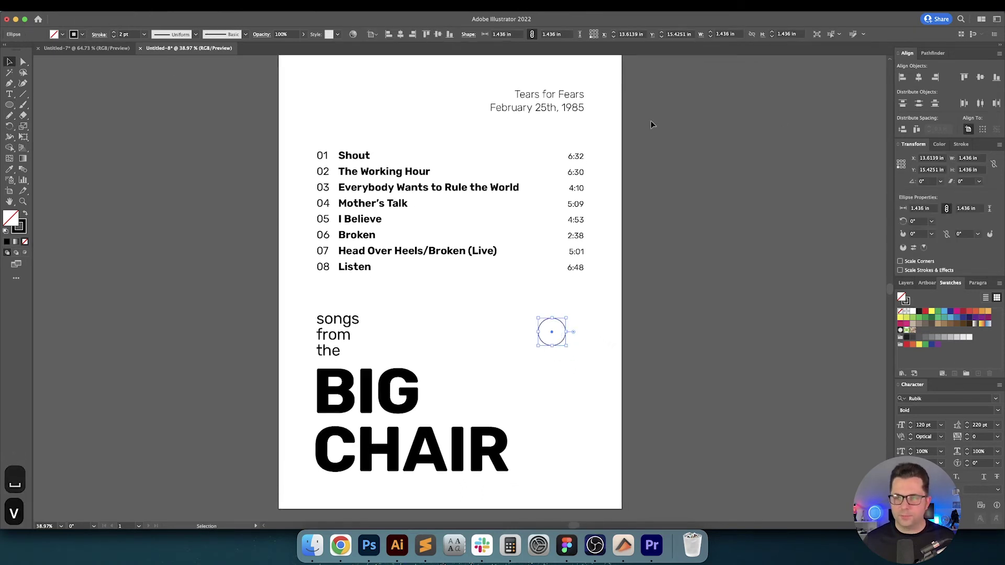
click(990, 164)
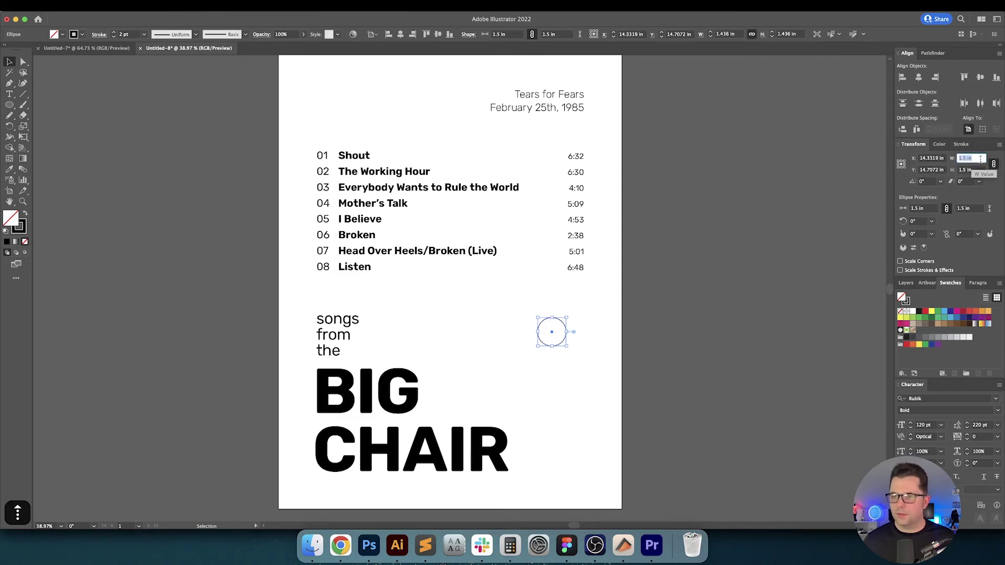
key(Return)
click(740, 329)
key(v)
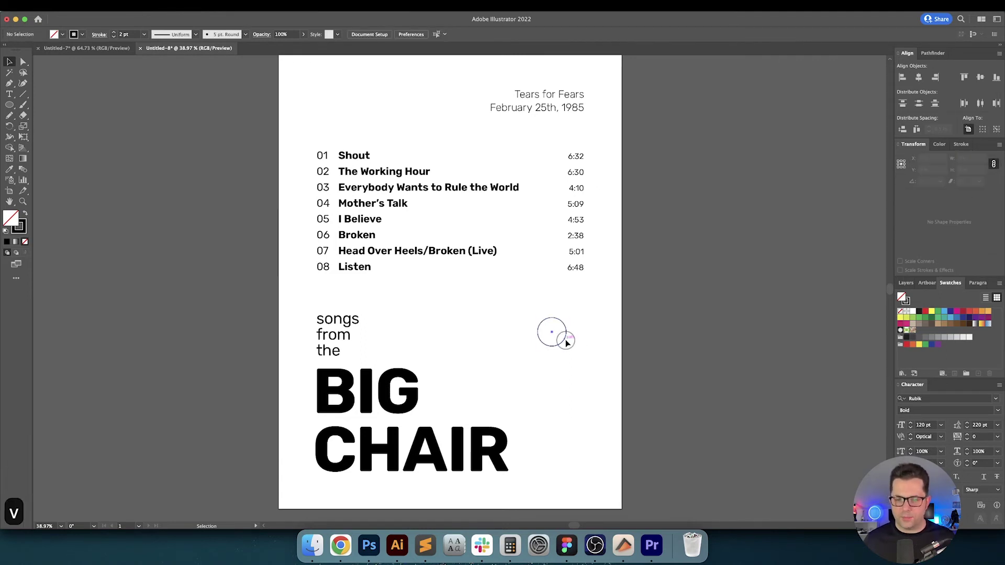
Copy the circle straight down by 0.75 in and repeat the copy to build a column of five overlapping circles.
drag(562, 343, 560, 359)
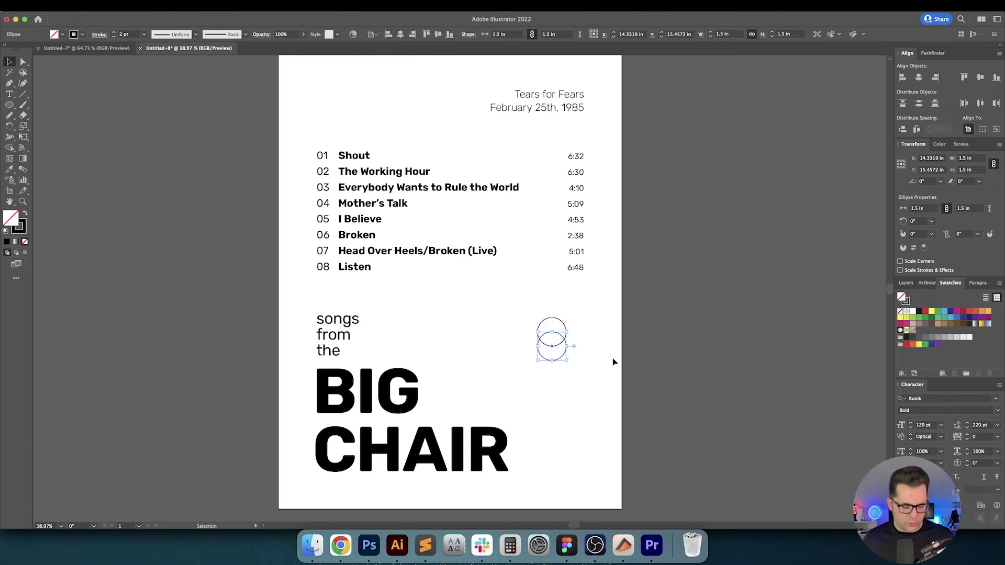
key(super+d)
key(super+d)
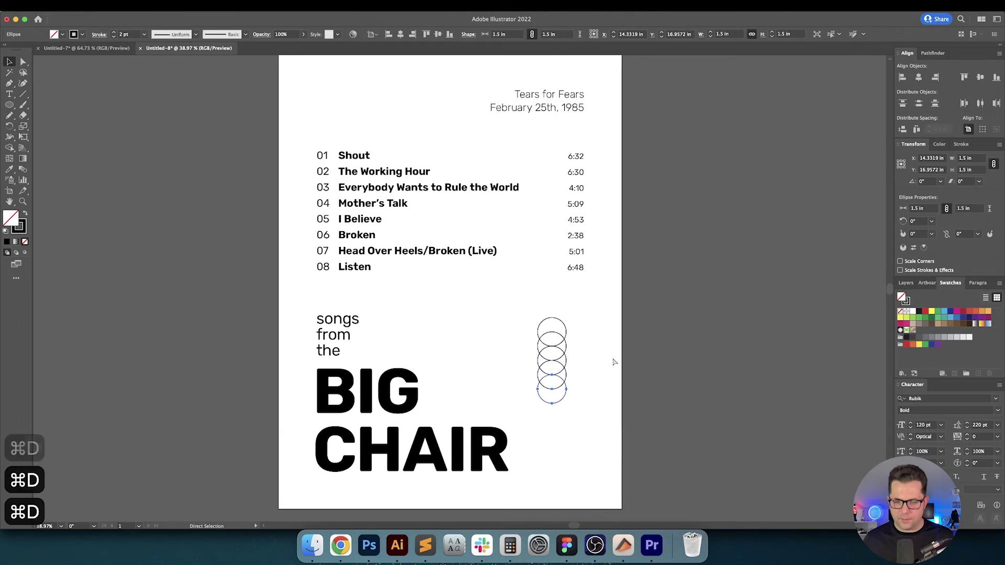
key(super+d)
key(v)
Group the five overlapping circles.
click(607, 360)
drag(552, 398, 518, 311)
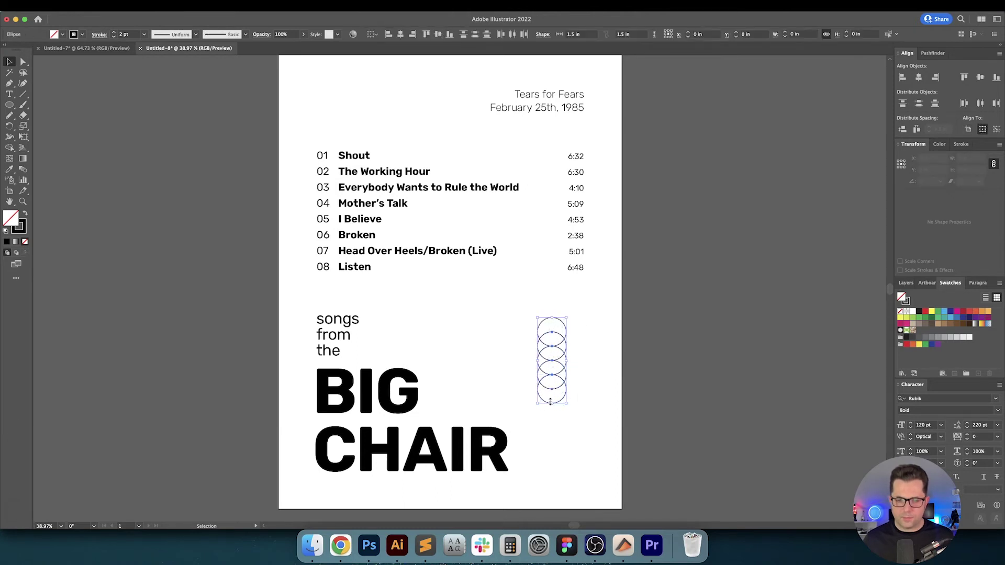
key(super+g)
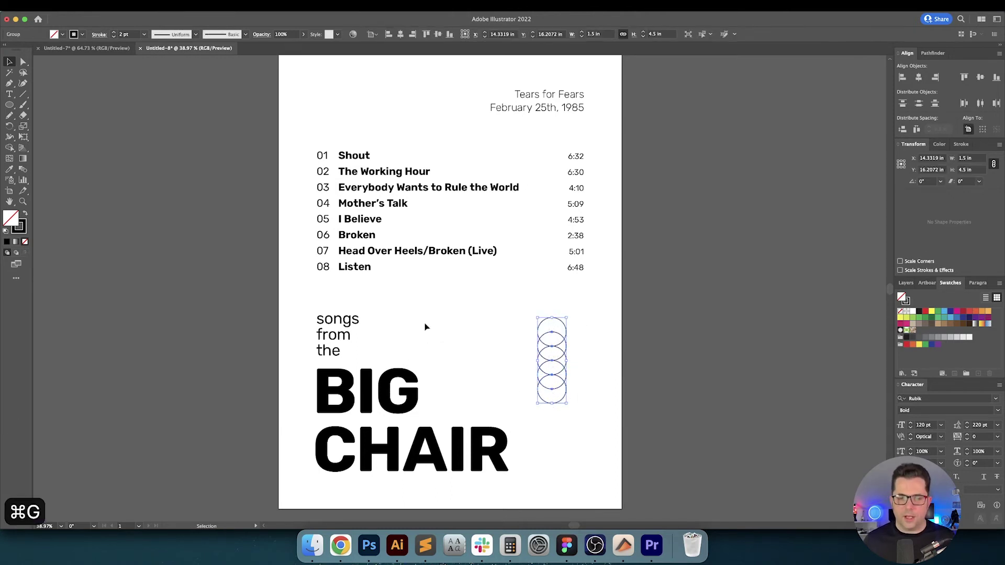
Align the top of the circle column with the top of the title text block.
shift+click(348, 325)
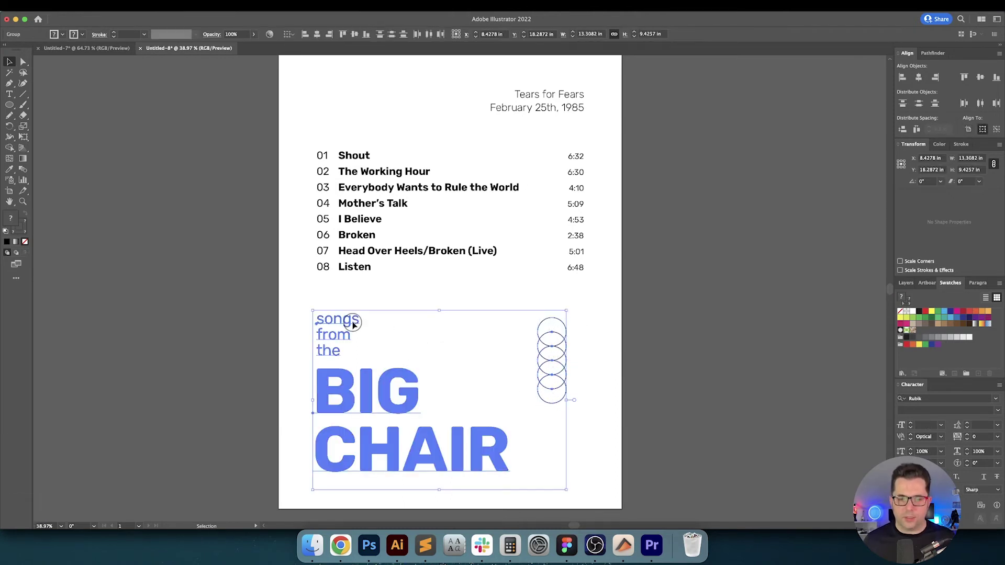
click(340, 34)
click(604, 308)
key(v)
key(v)
Align the right edge of the circle column with the right edge of the track list.
click(538, 314)
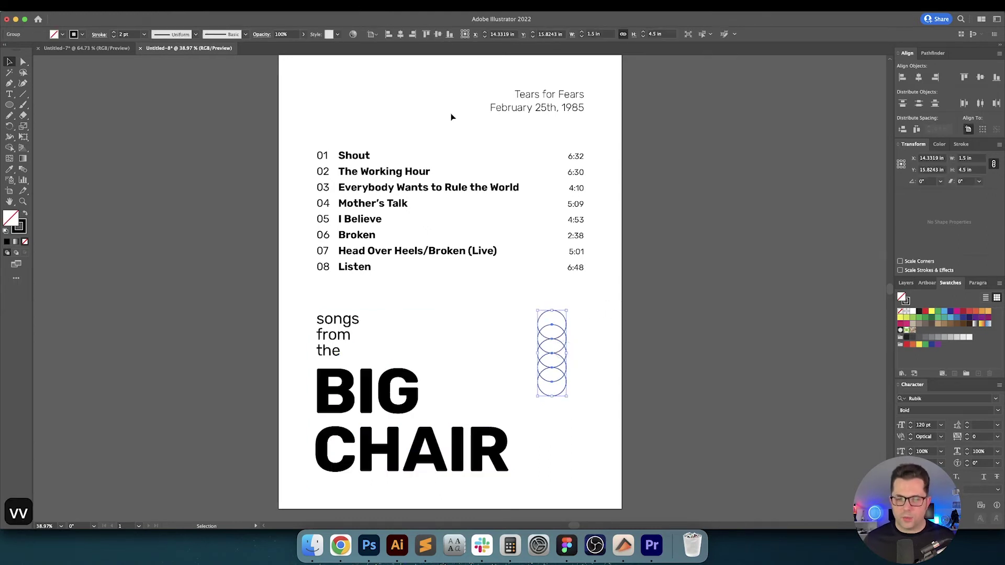
shift+click(576, 268)
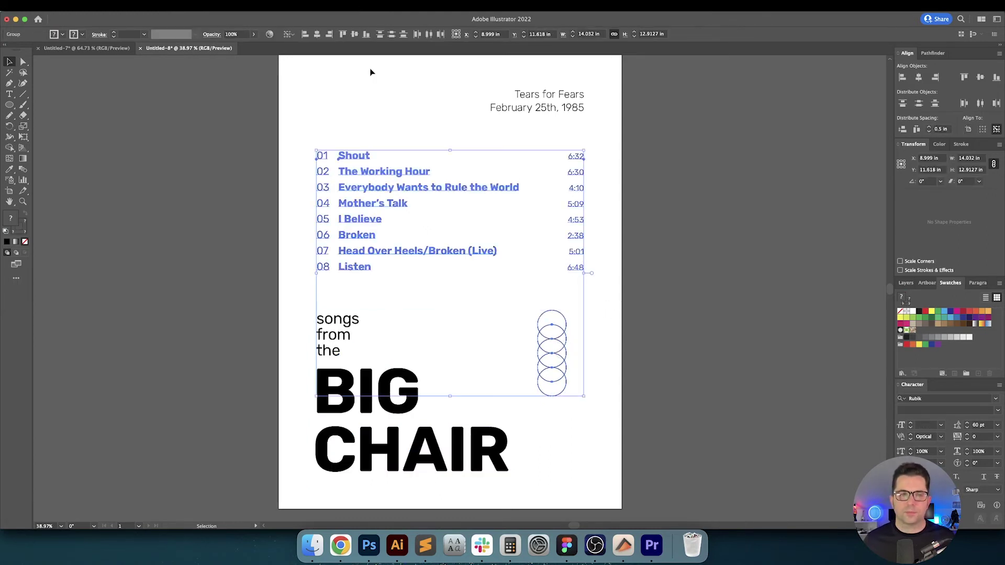
click(329, 34)
click(657, 287)
key(v)
key(v)
key(v)
Align the bottom of the circle column with the bottom of the title text block.
click(583, 360)
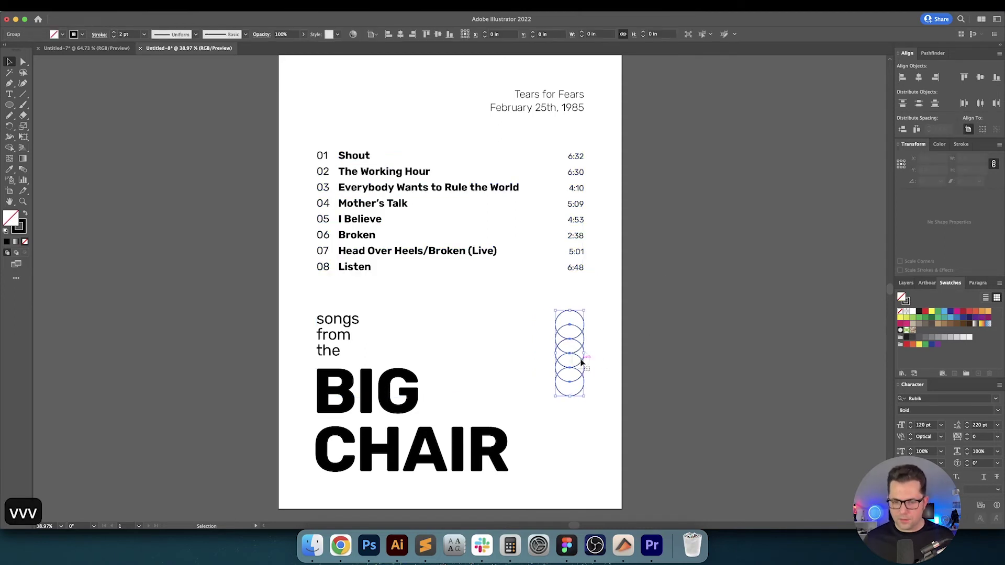
shift+click(501, 441)
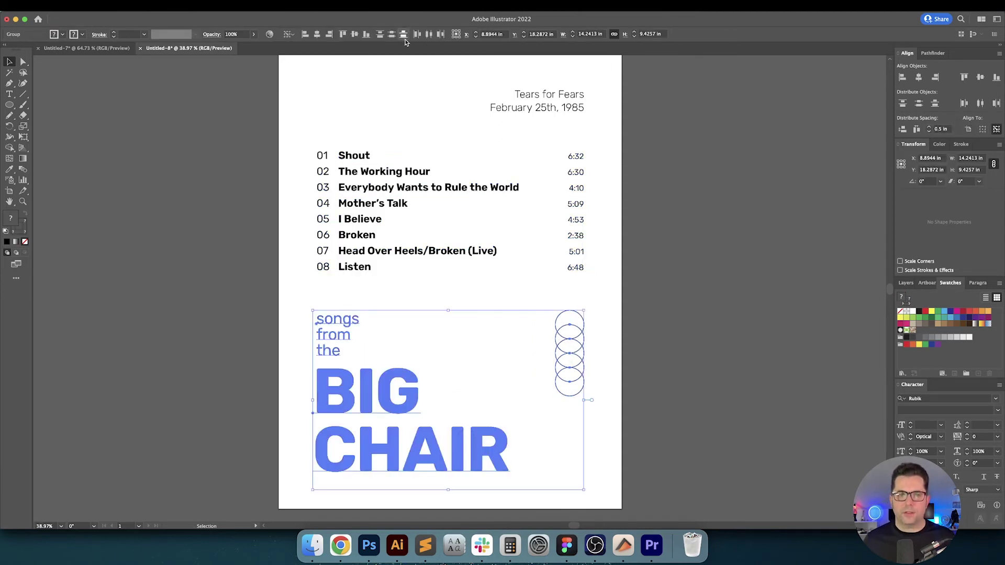
click(366, 35)
click(714, 303)
key(v)
key(v)
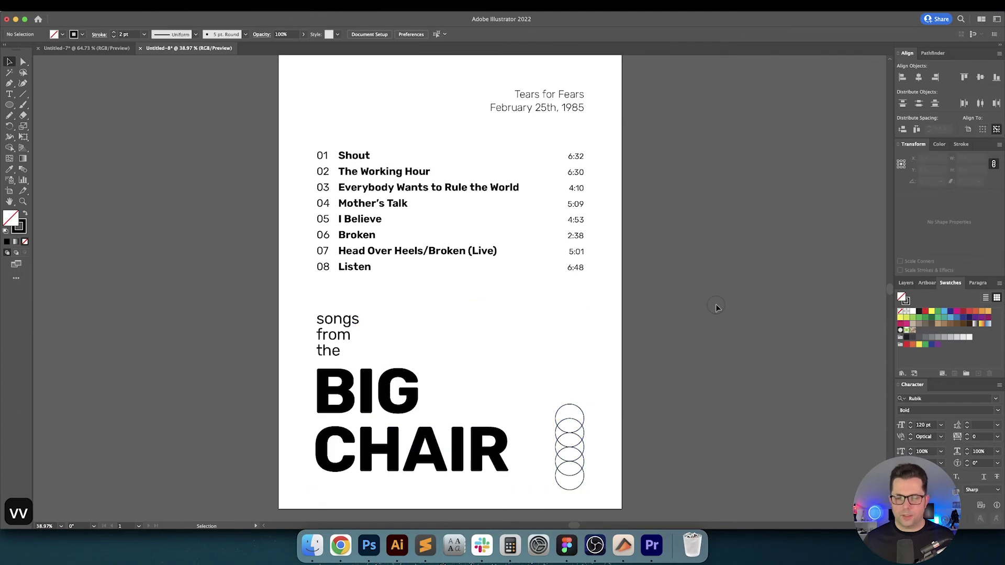
Try moving the circle column up by 0.75 in, and bottom-align it again using the title block as key object.
drag(715, 304, 715, 257)
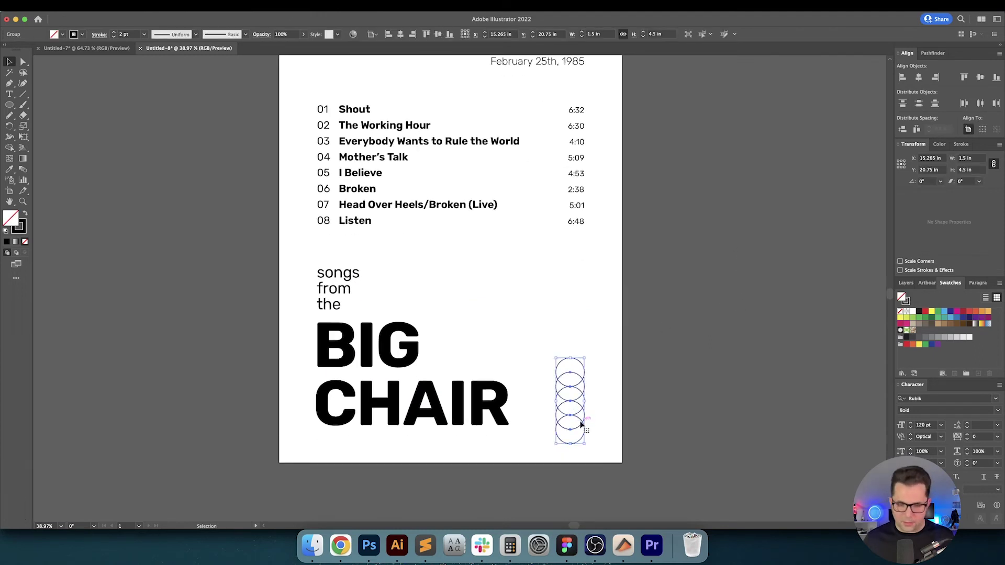
drag(578, 417, 580, 408)
click(610, 405)
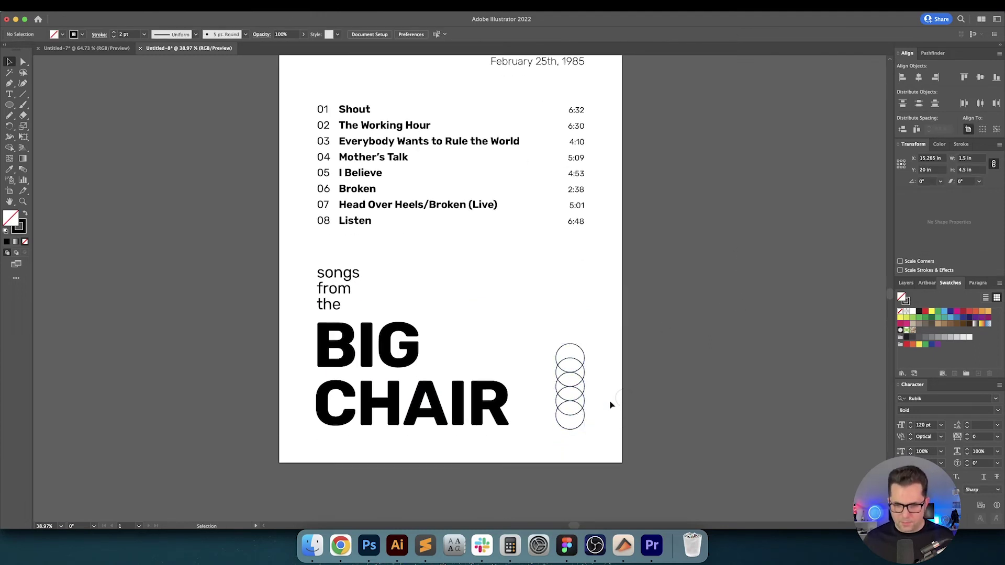
click(564, 417)
click(497, 416)
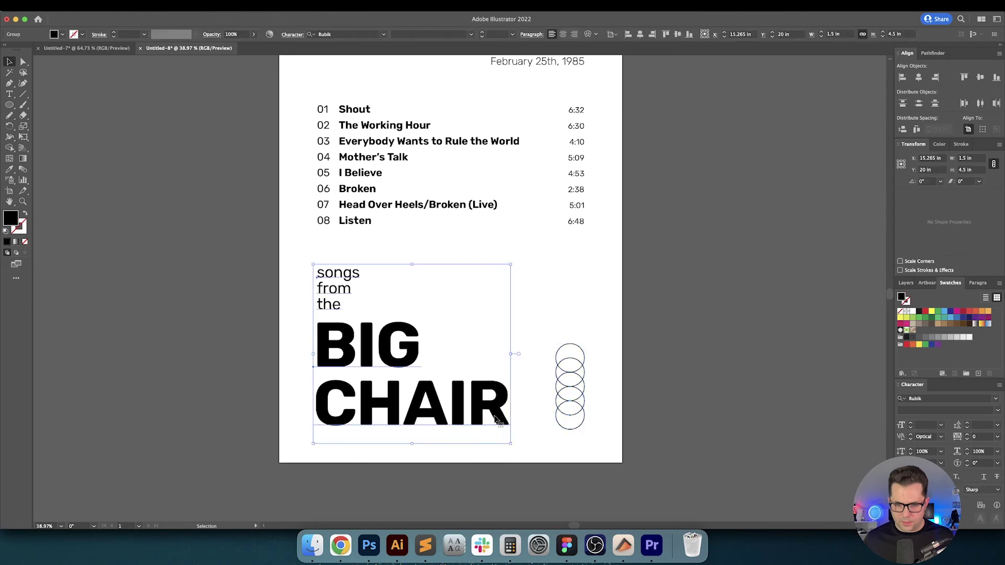
shift+click(578, 415)
click(487, 382)
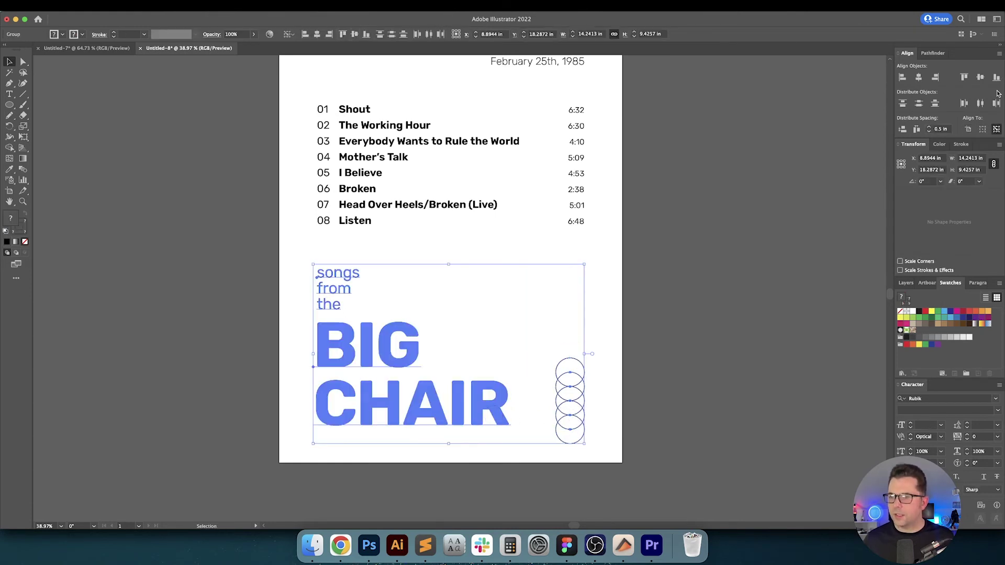
Turn off Align to Glyph Bounds for both point text and area text.
click(998, 54)
mouse_move(944, 95)
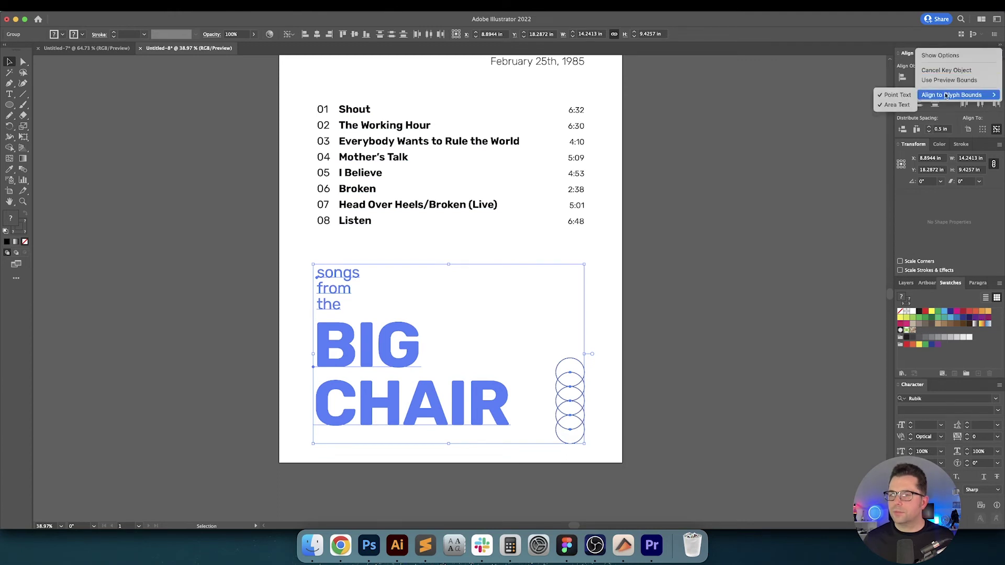
click(900, 98)
click(998, 53)
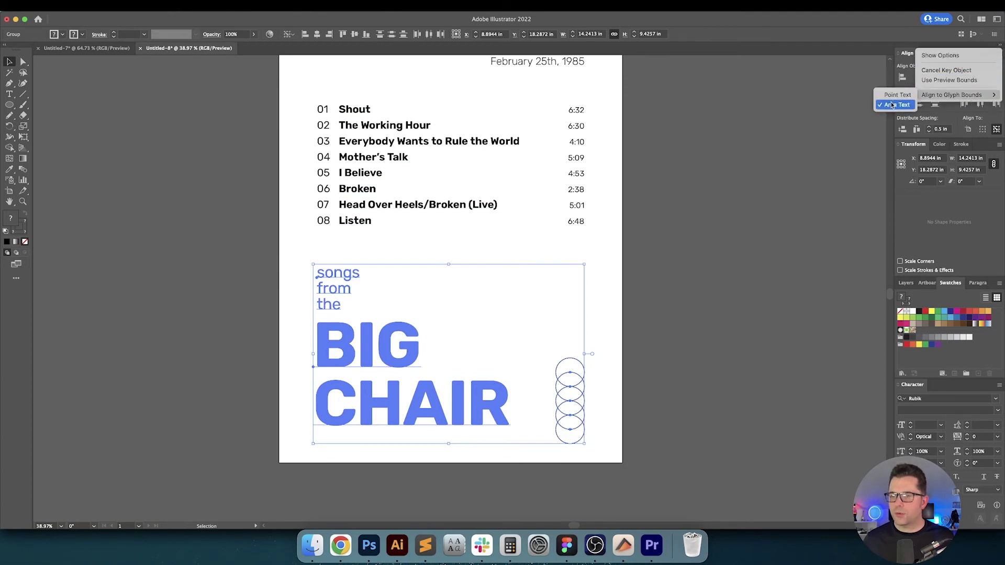
click(876, 105)
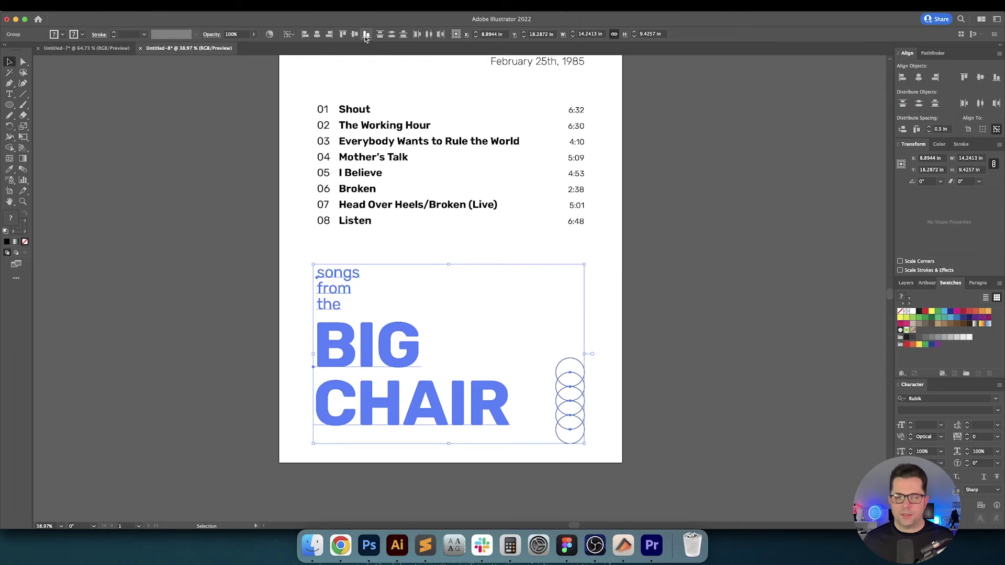
Turn Align to Glyph Bounds back on for point text.
click(999, 53)
mouse_move(945, 95)
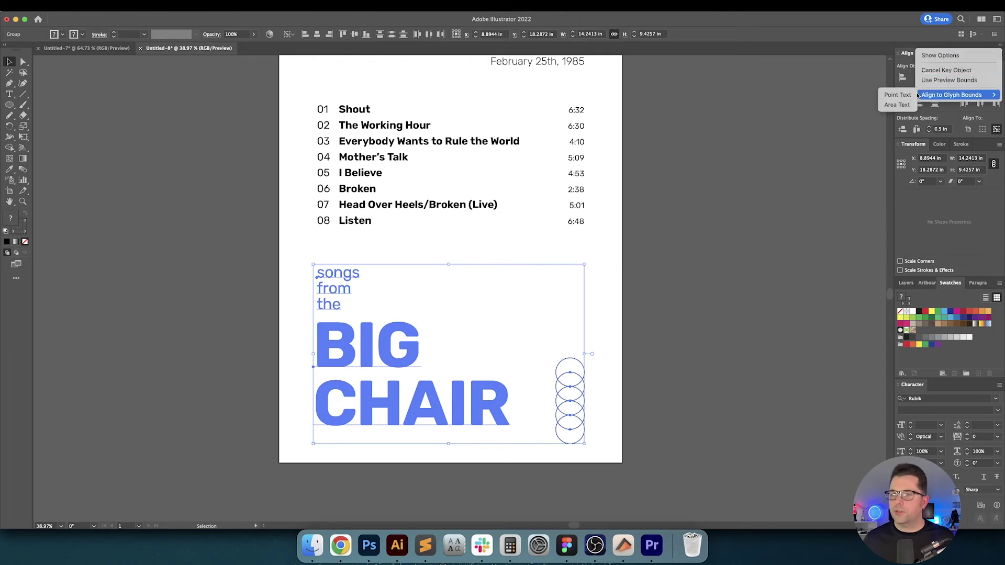
click(904, 104)
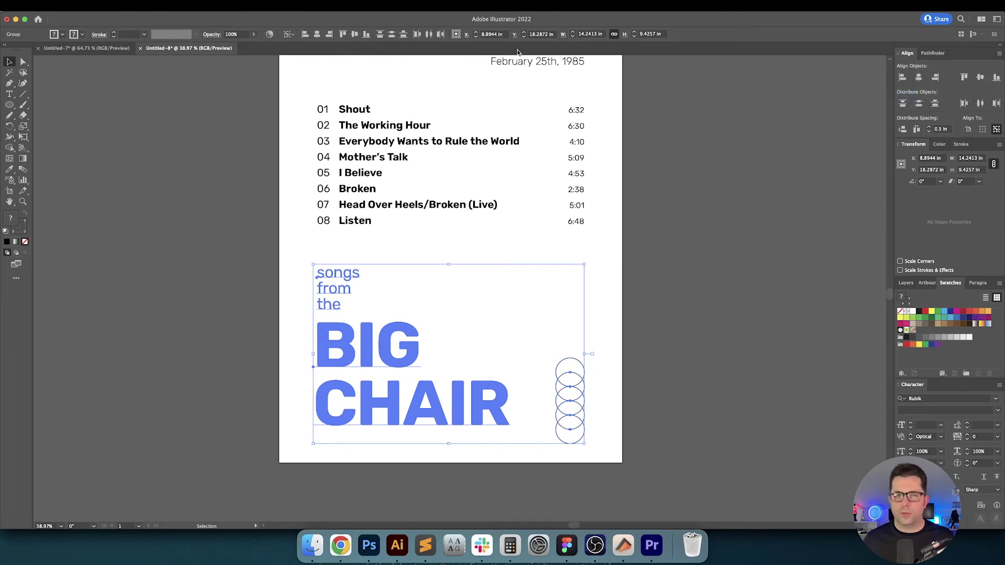
Move the circle column sideways so that it overlaps the foot of the R in CHAIR.
click(542, 426)
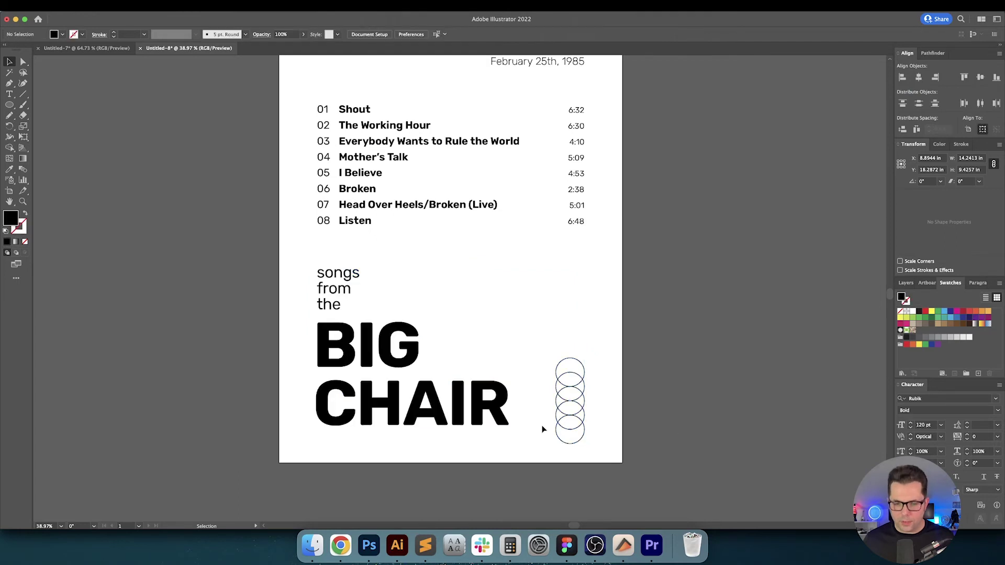
key(super+1)
drag(572, 424, 528, 406)
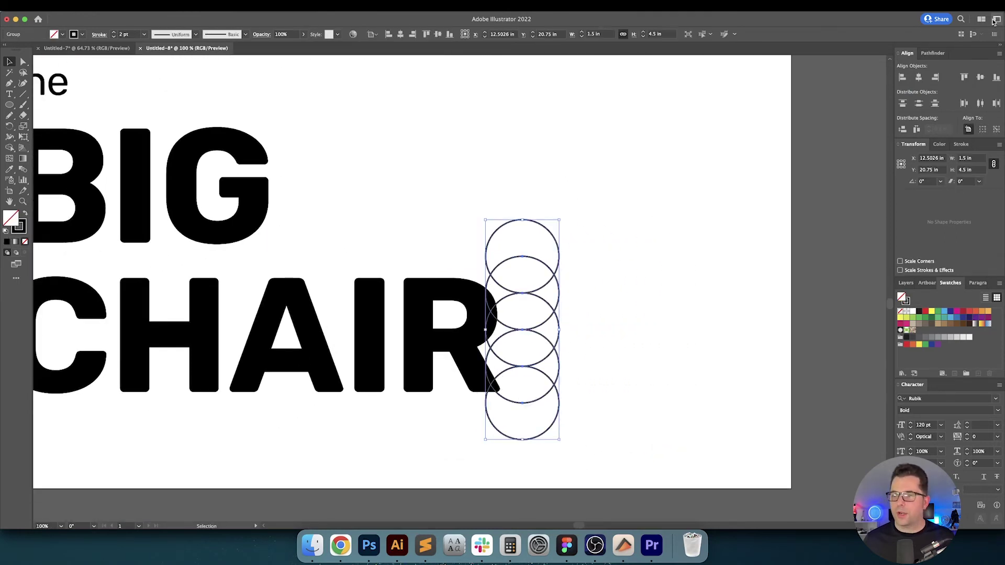
Turn Align to Glyph Bounds back on for area text.
click(997, 56)
mouse_move(964, 97)
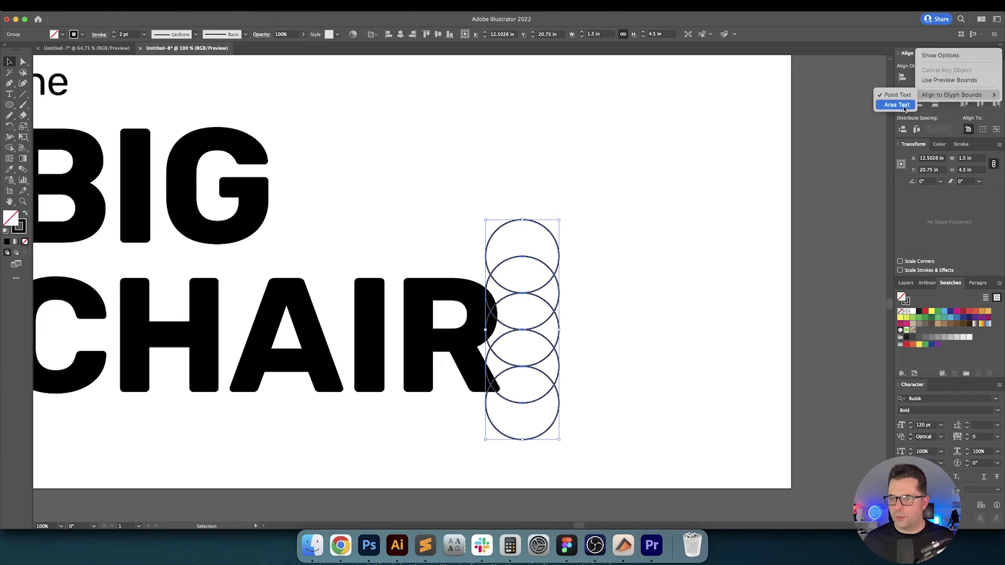
click(904, 106)
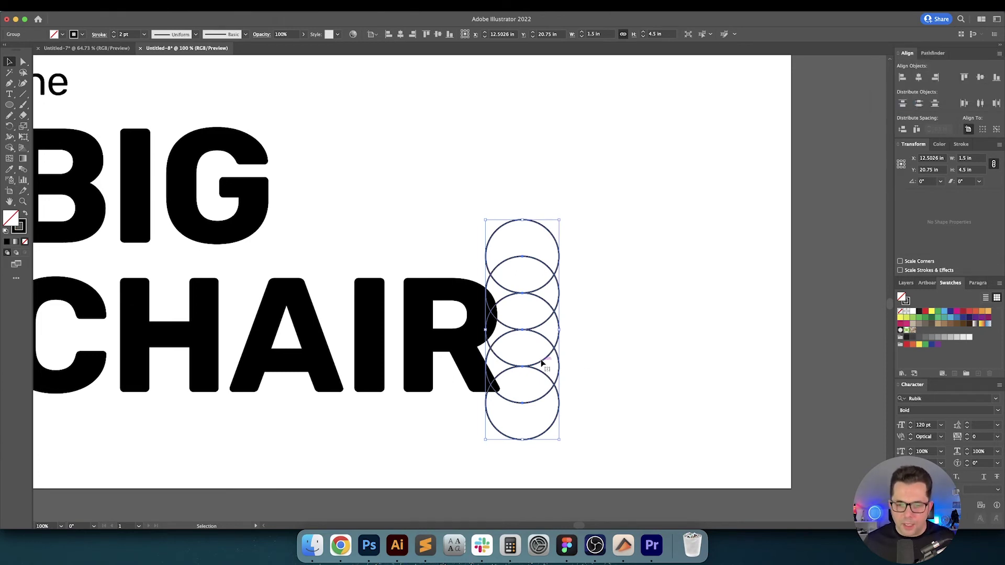
Raise and nudge the circle column in outline view until its bottom edge lines up with the foot of the R in CHAIR.
drag(542, 362, 541, 315)
key(super+y)
scroll(522, 388, up, 5)
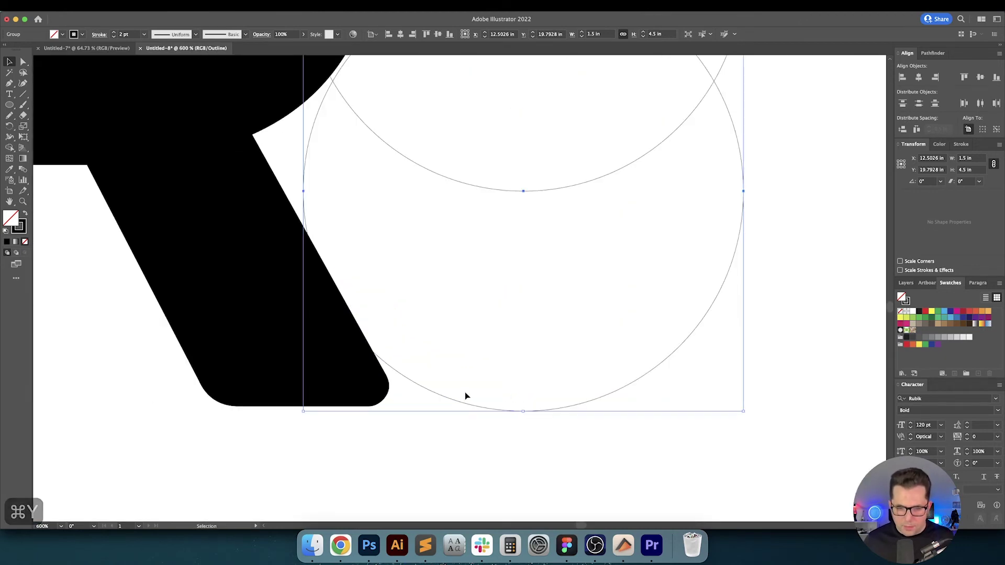
drag(470, 404, 469, 397)
key(Down)
key(Down)
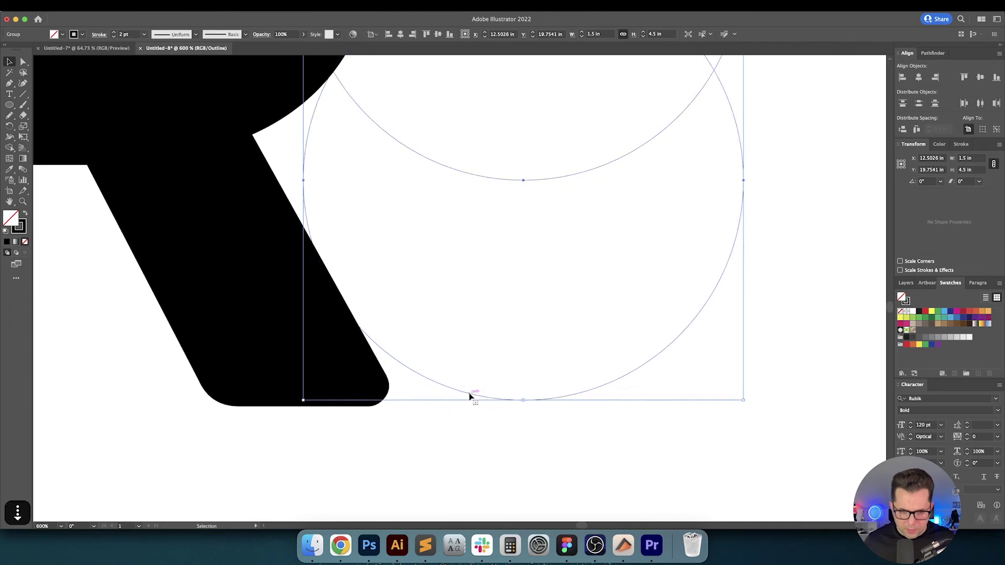
key(shift+Down)
key(shift+Down)
key(shift+Up)
key(Down)
key(Down)
key(Down)
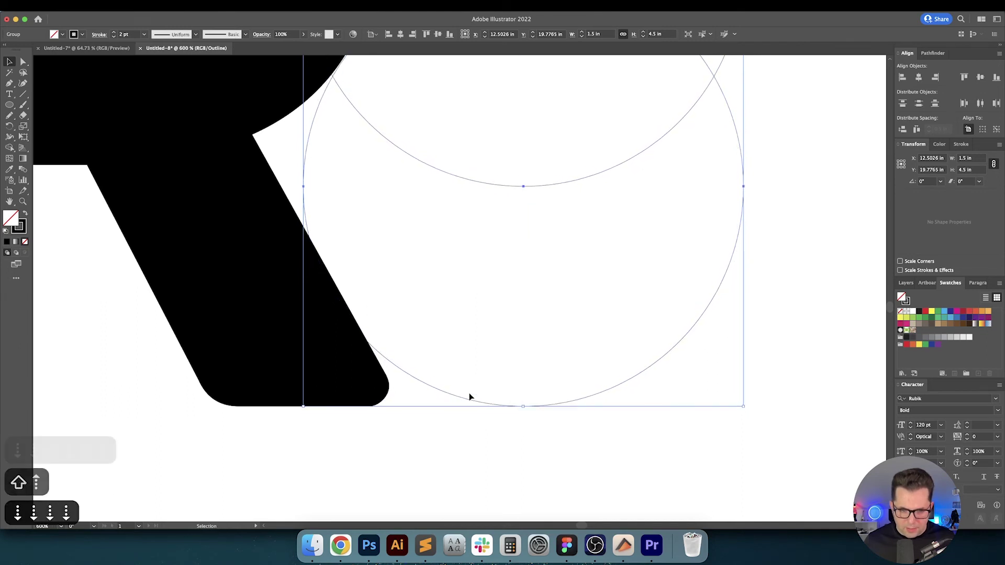
key(a)
key(super+0)
key(super+y)
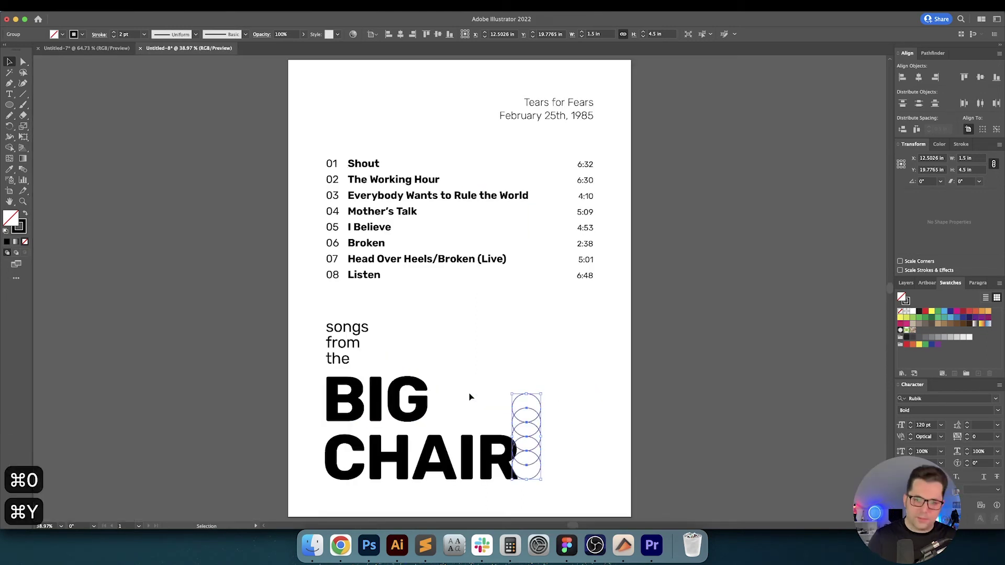
Right-align the baseline-matched circle column with the track durations in the track list.
shift+click(591, 279)
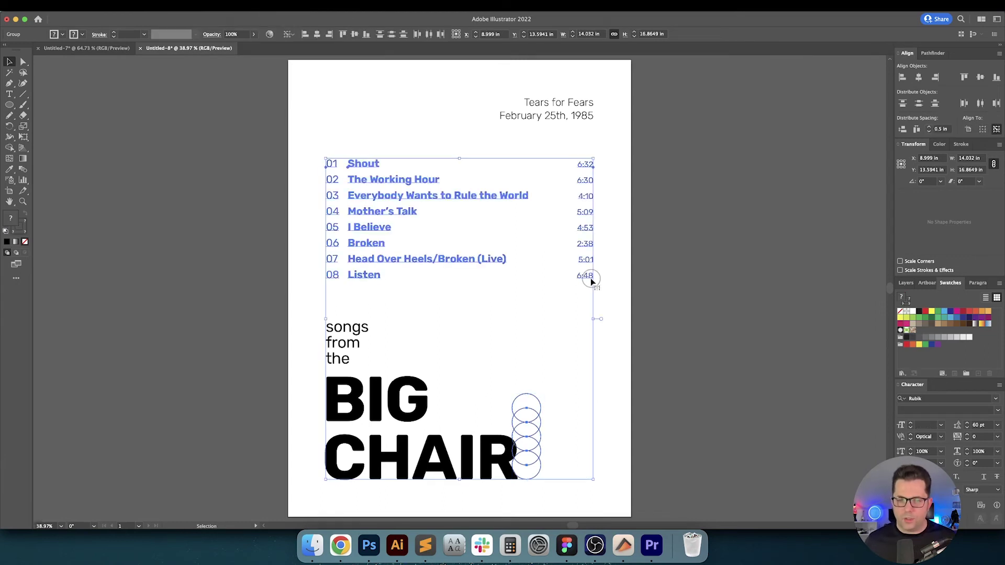
click(329, 34)
click(694, 335)
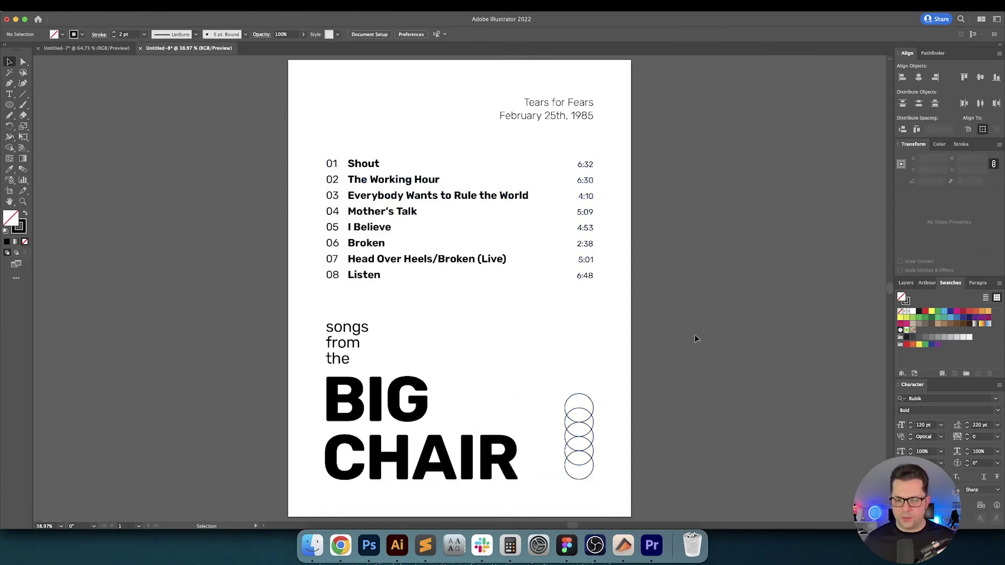
mouse_move(695, 334)
mouse_down()
mouse_move(674, 336)
mouse_move(686, 341)
mouse_up()
key(v)
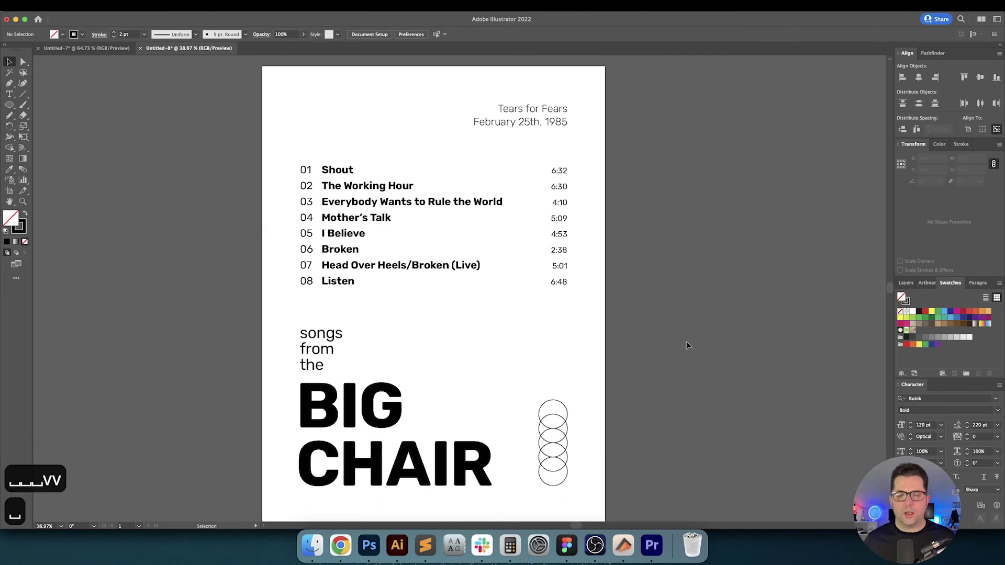
key(v)
key(v)
Copy the circle column, rotate the copy 90° into a row, and place its upper-left corner at X 2 in, Y 2 in.
drag(539, 381, 232, 213)
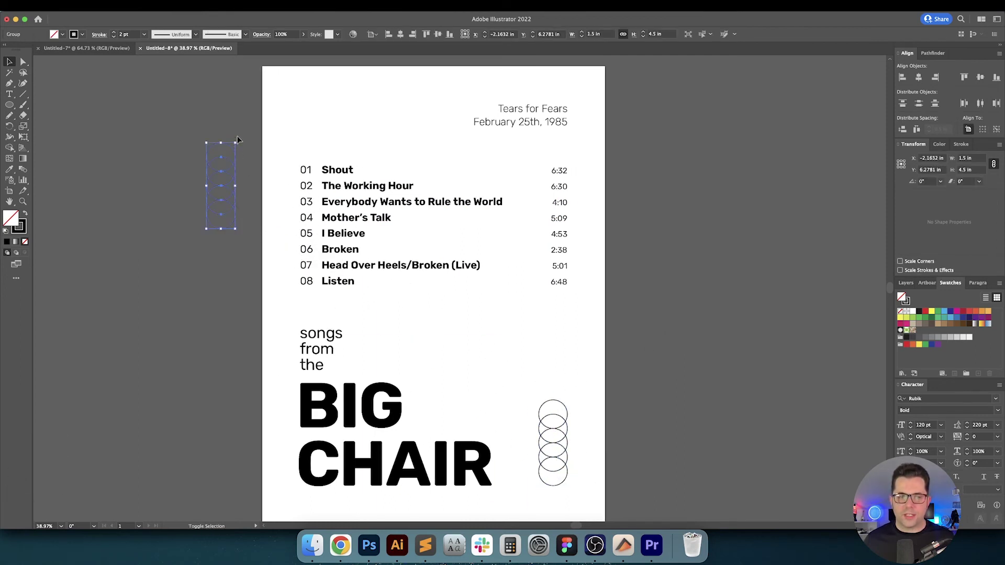
drag(185, 141, 328, 119)
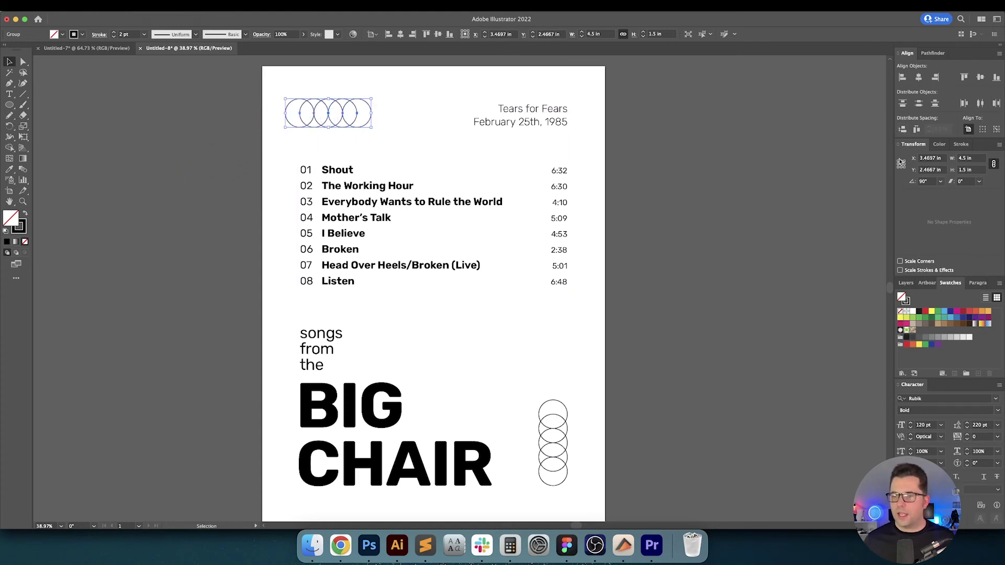
text(2)
key(Tab)
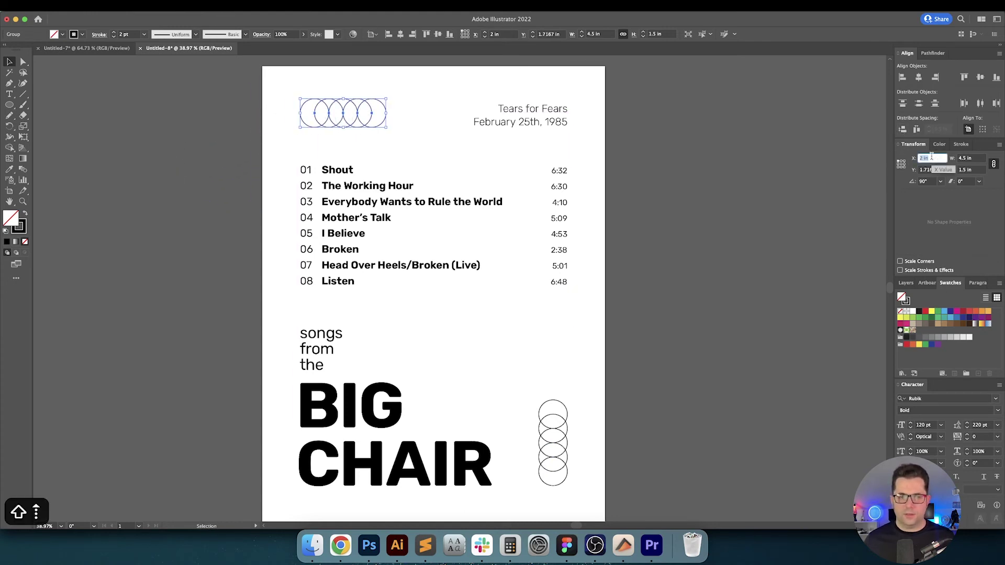
text(2)
key(Return)
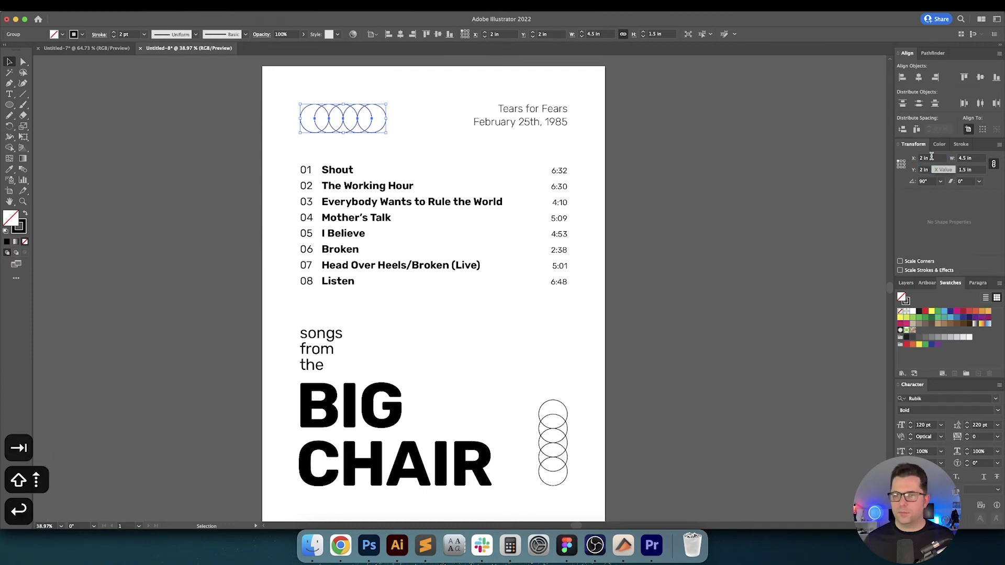
Scale the circle row proportionally to half size, 2.25 in wide and 0.75 in high.
click(967, 168)
text(/2)
key(Return)
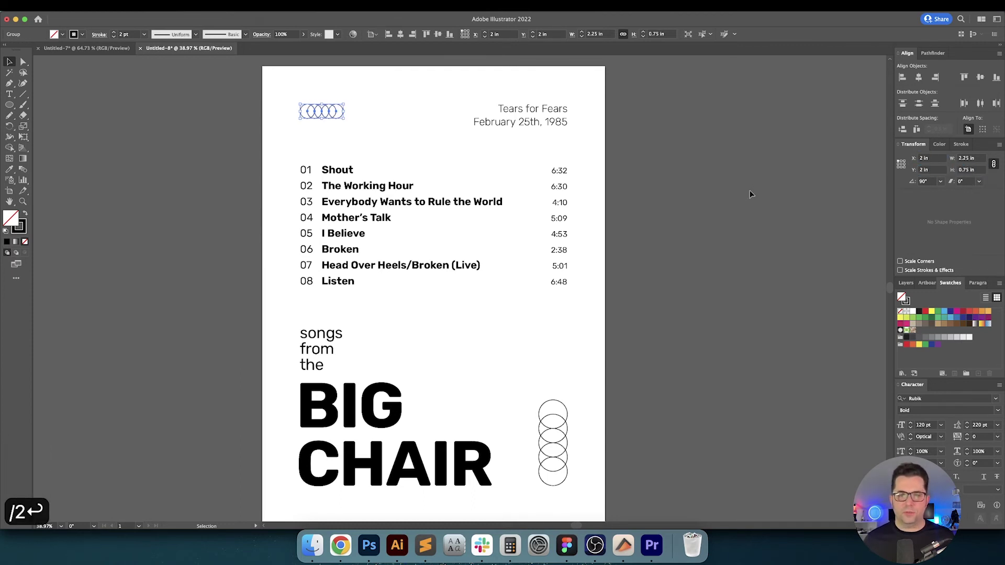
click(749, 190)
key(v)
key(v)
key(v)
key(space)
drag(753, 228, 747, 230)
key(v)
key(v)
click(742, 230)
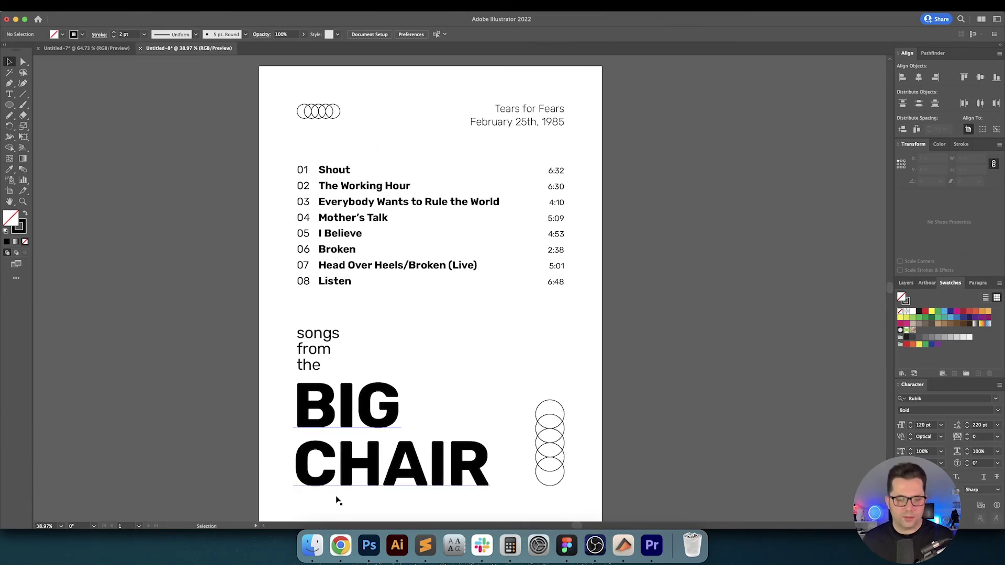
Switch to Chrome and copy the label name "Phonogram" from the album's Wikipedia infobox.
click(340, 545)
scroll(842, 280, up, 15)
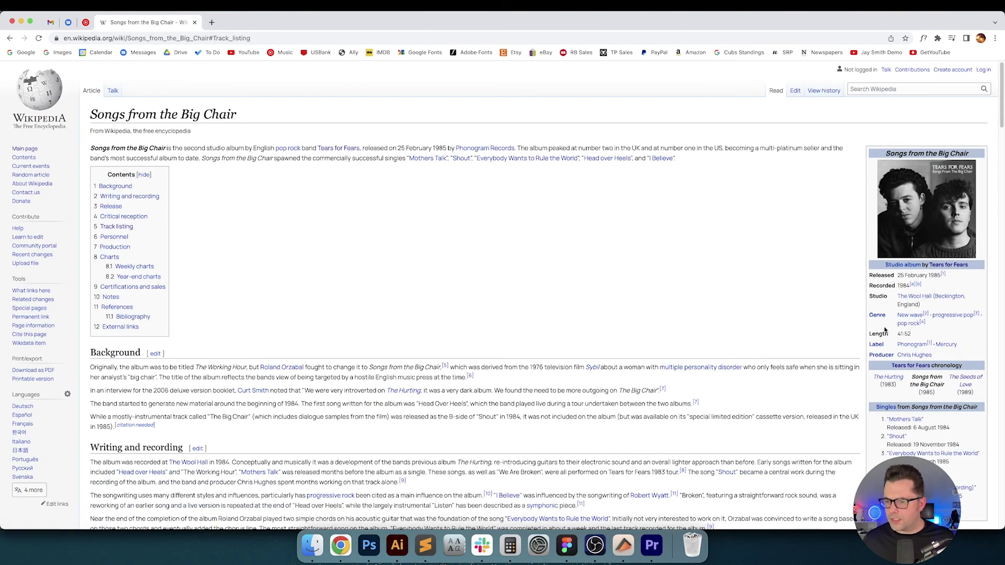
right_click(910, 345)
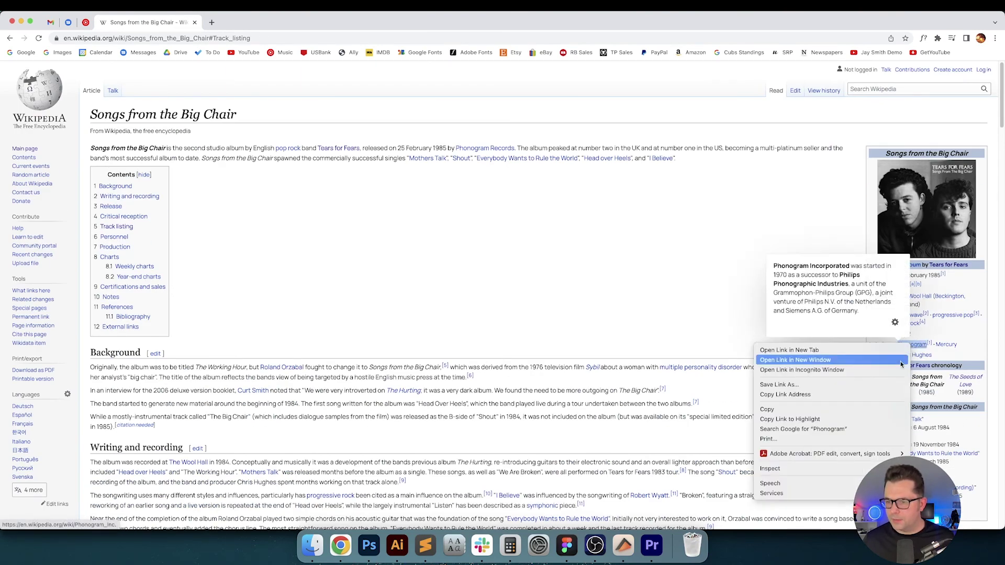
click(826, 413)
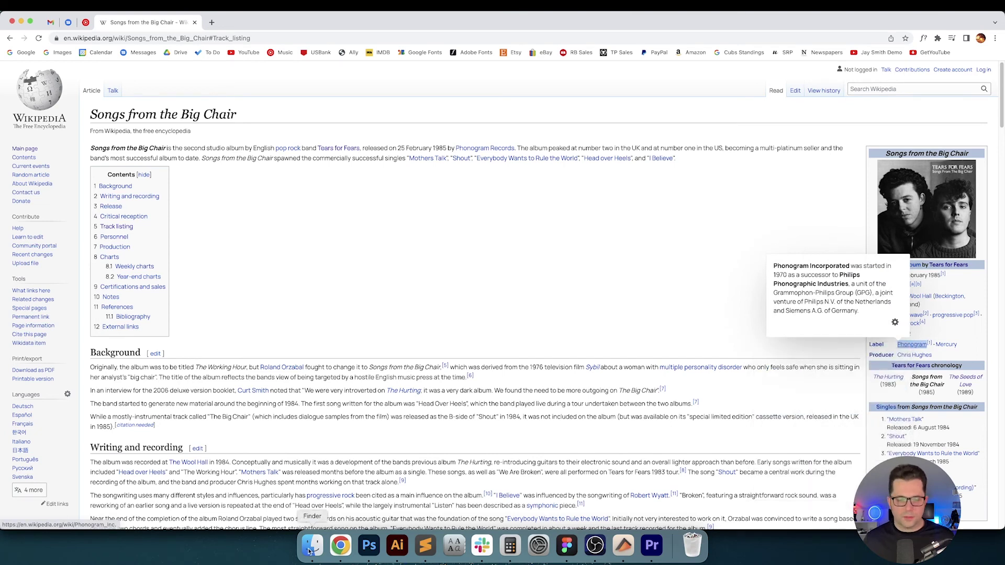
Switch to Illustrator and paste "Phonogram" as a new text object on the poster.
click(397, 545)
click(317, 150)
key(super+v)
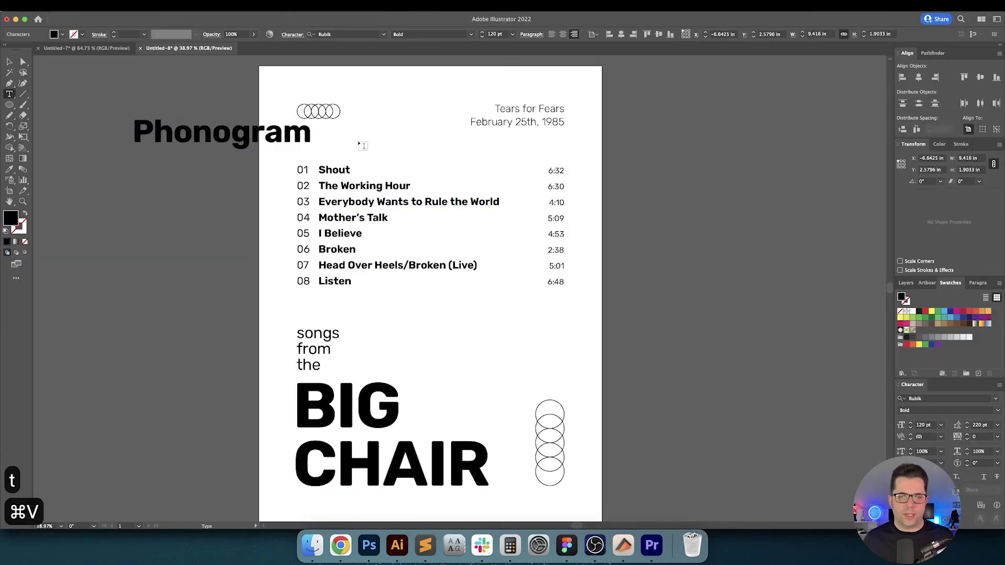
key(Escape)
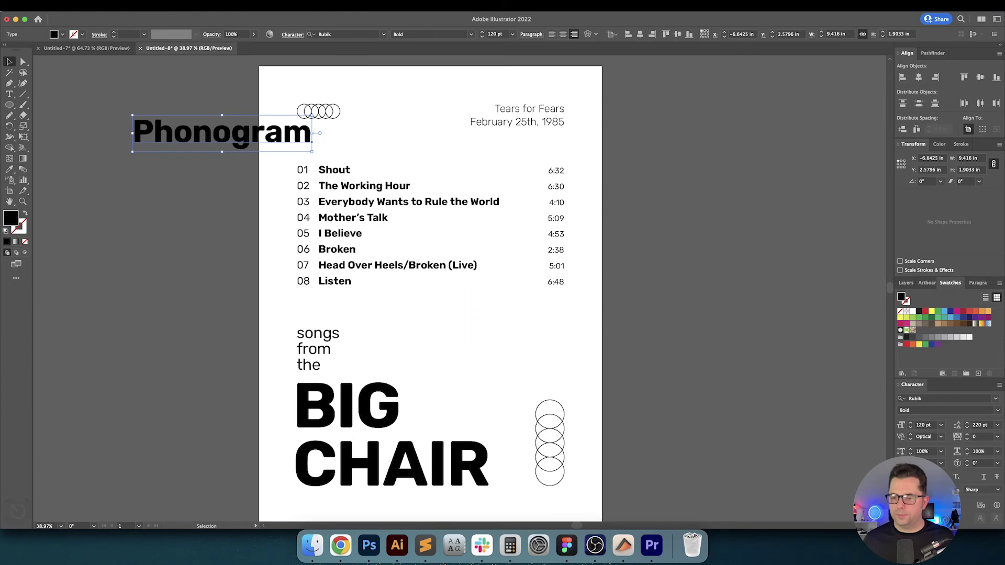
Set the Phonogram label in all caps at 15 pt.
key(super+shift+k)
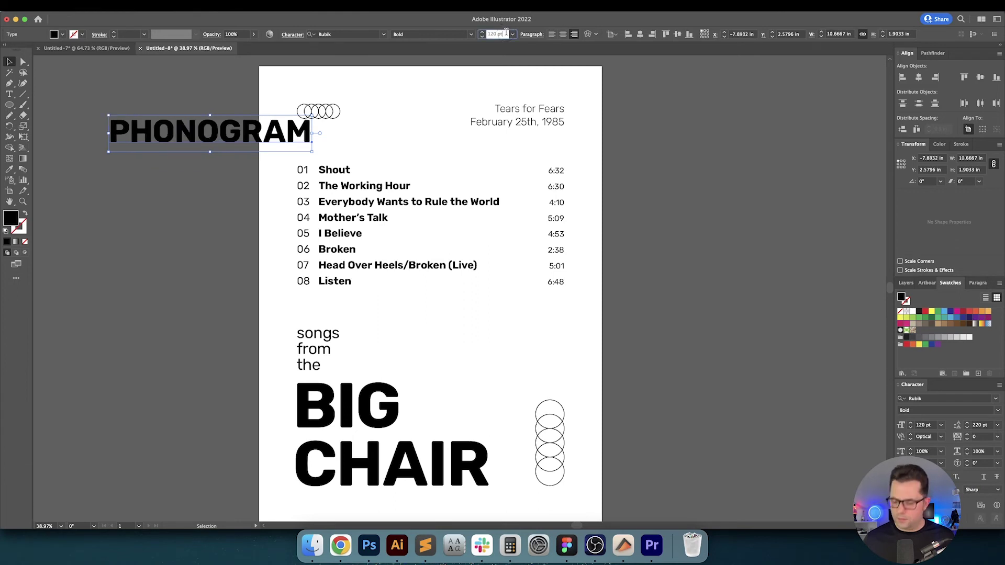
text(/8)
key(Return)
key(v)
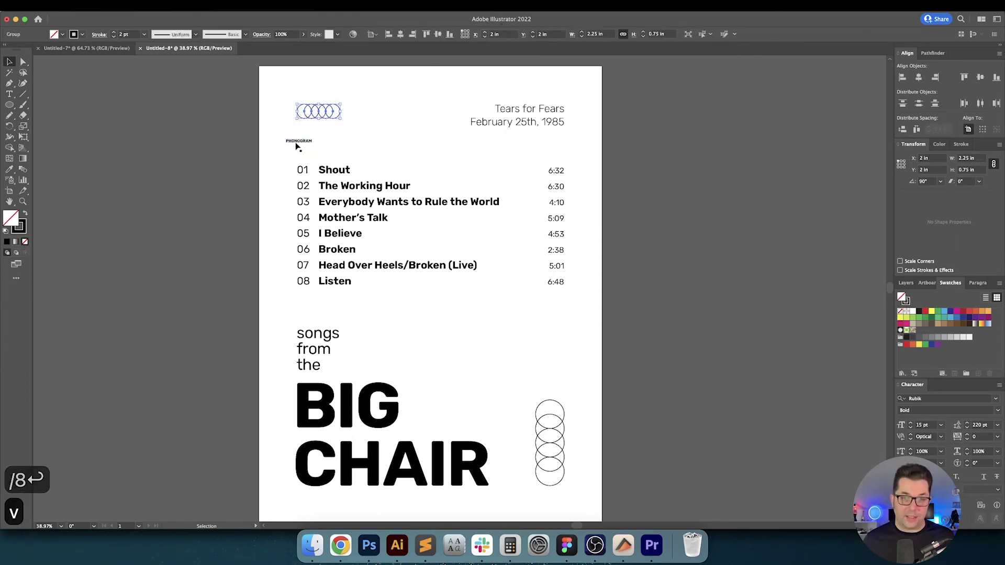
Place the Phonogram label beneath the small circle row, centre-align its text and centre it horizontally on the row.
drag(298, 142, 314, 130)
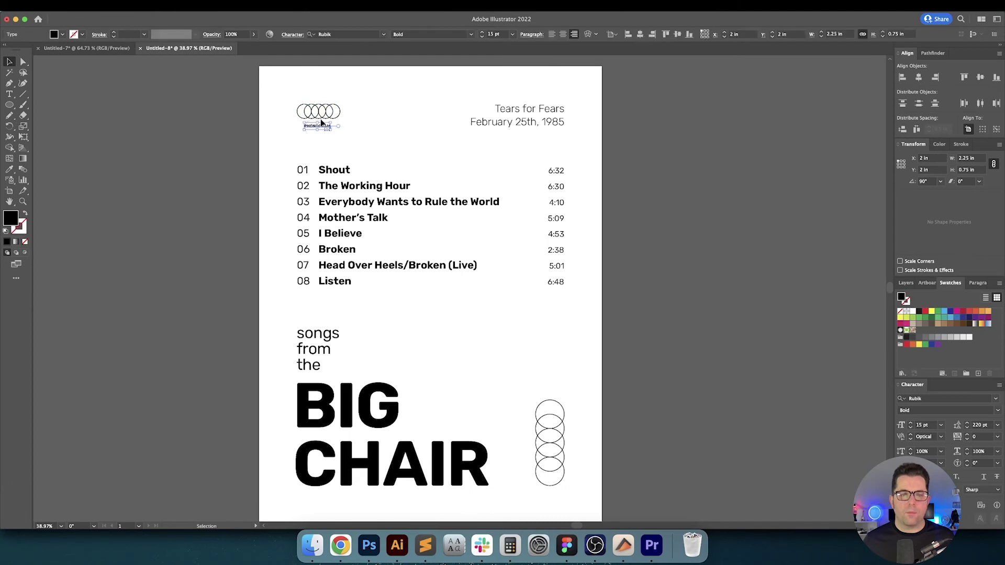
click(324, 125)
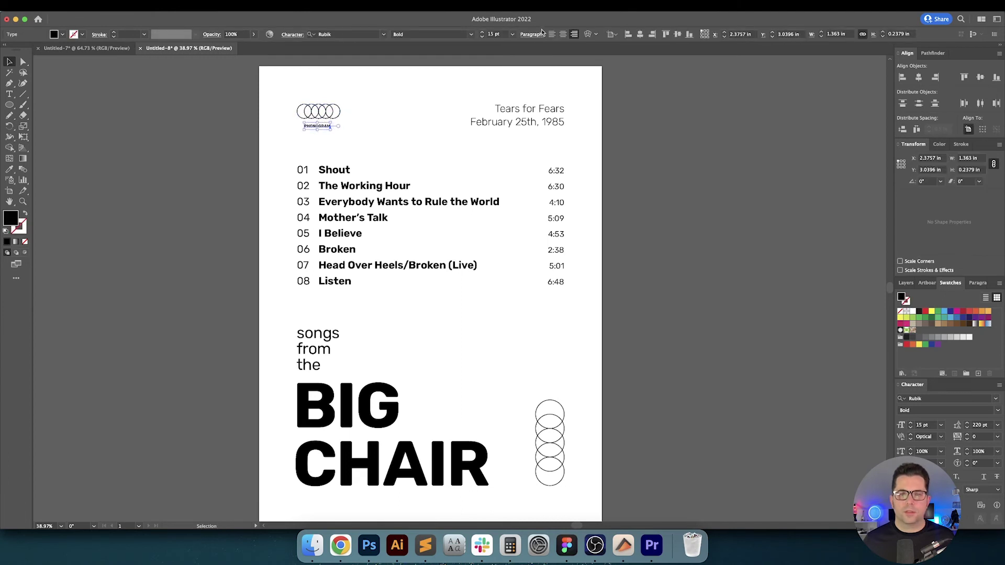
click(560, 35)
key(v)
drag(381, 99, 296, 131)
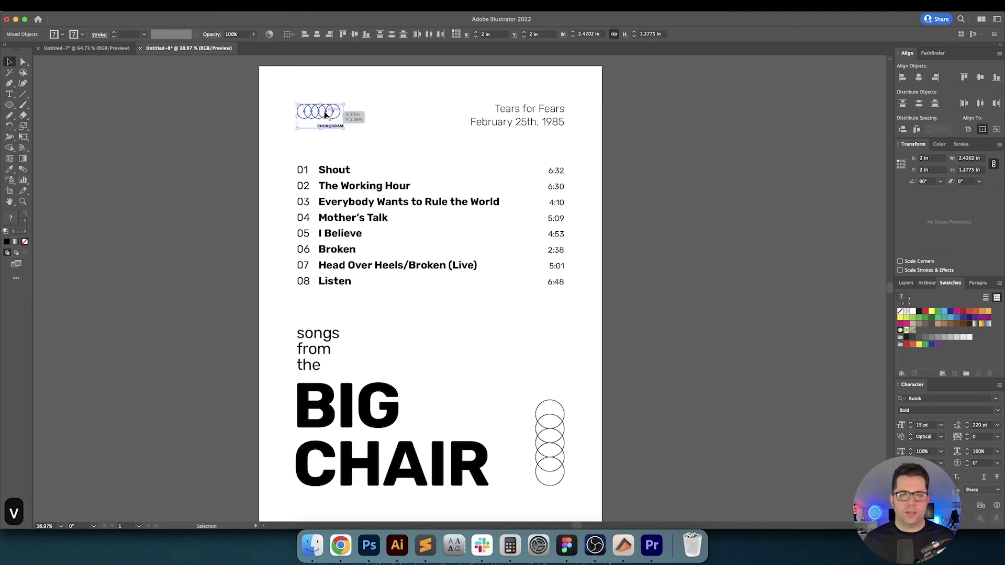
click(375, 142)
Raise the Phonogram label to the lower edge of the circle row and offset it 0.25 in vertically downward.
scroll(308, 114, up, 7)
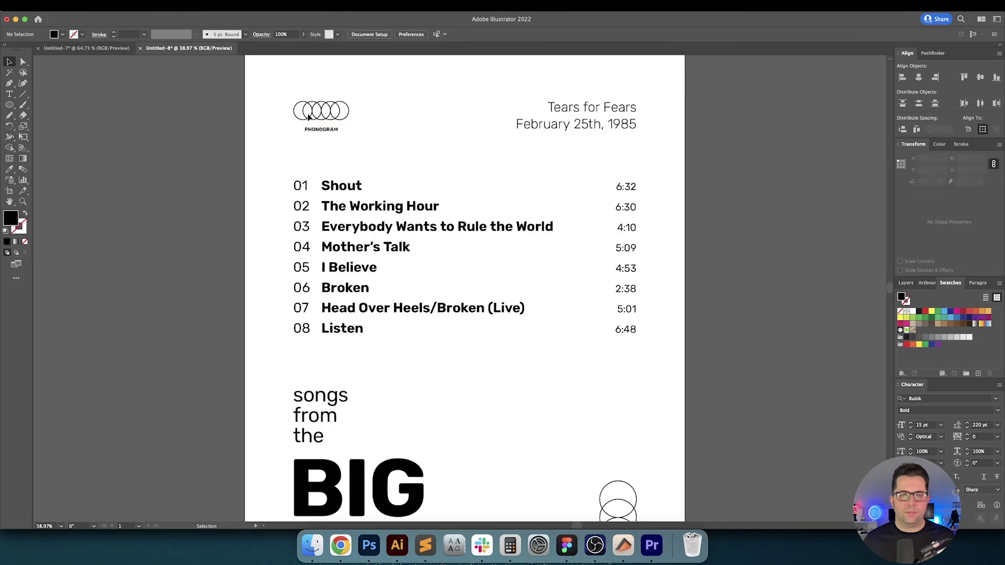
drag(408, 254, 409, 198)
key(Return)
key(Tab)
text(.25)
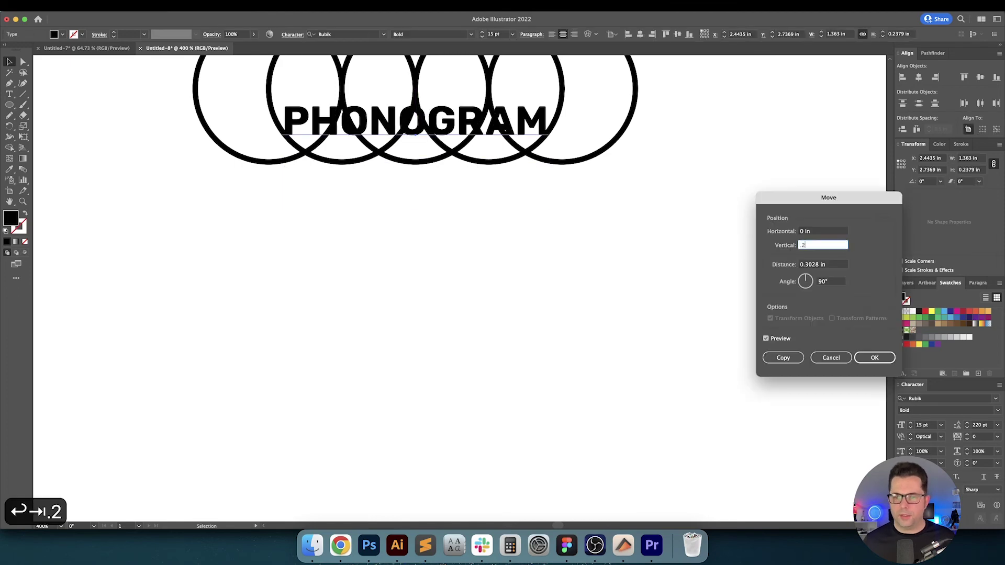
key(Tab)
key(Return)
key(super+0)
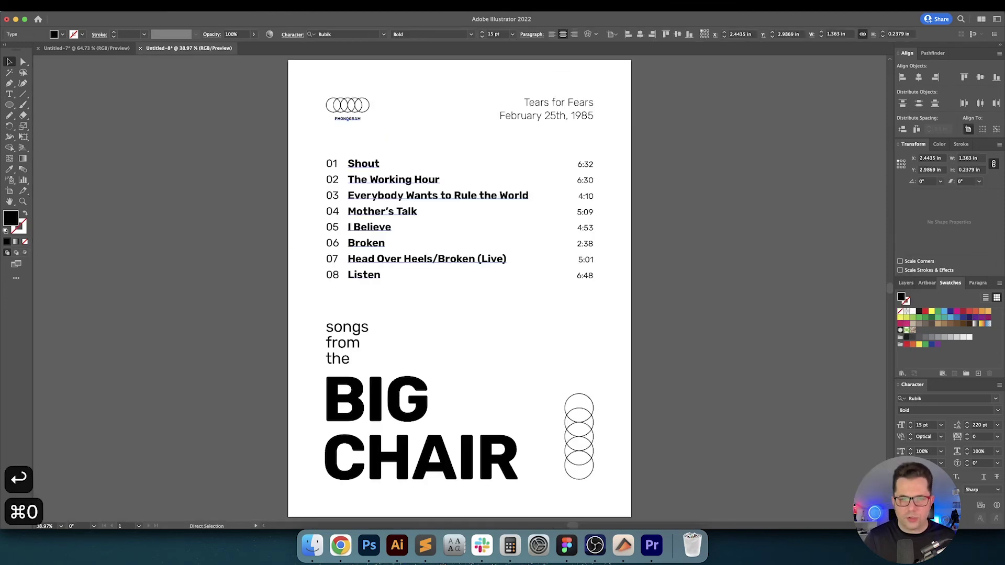
click(381, 132)
key(v)
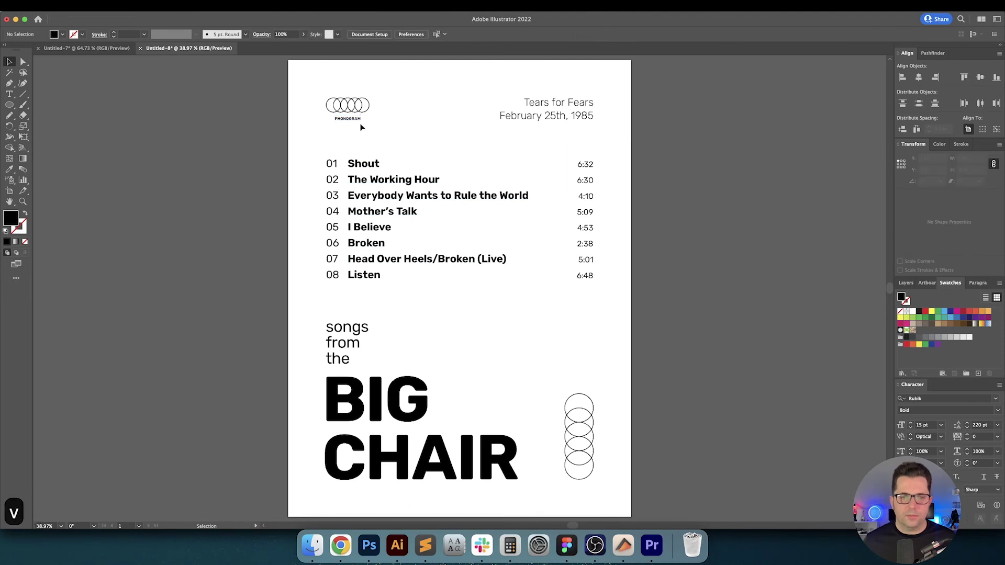
key(space)
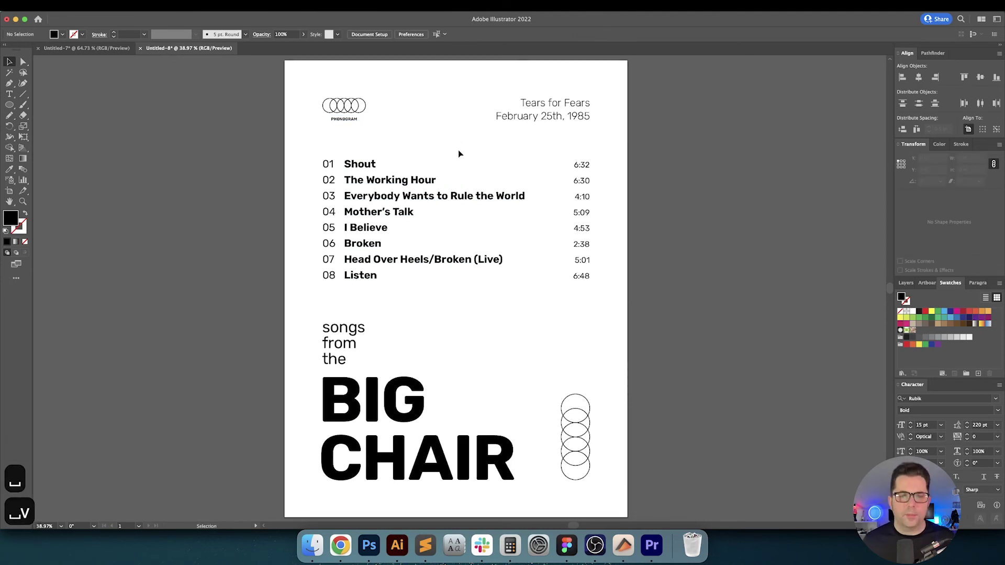
key(v)
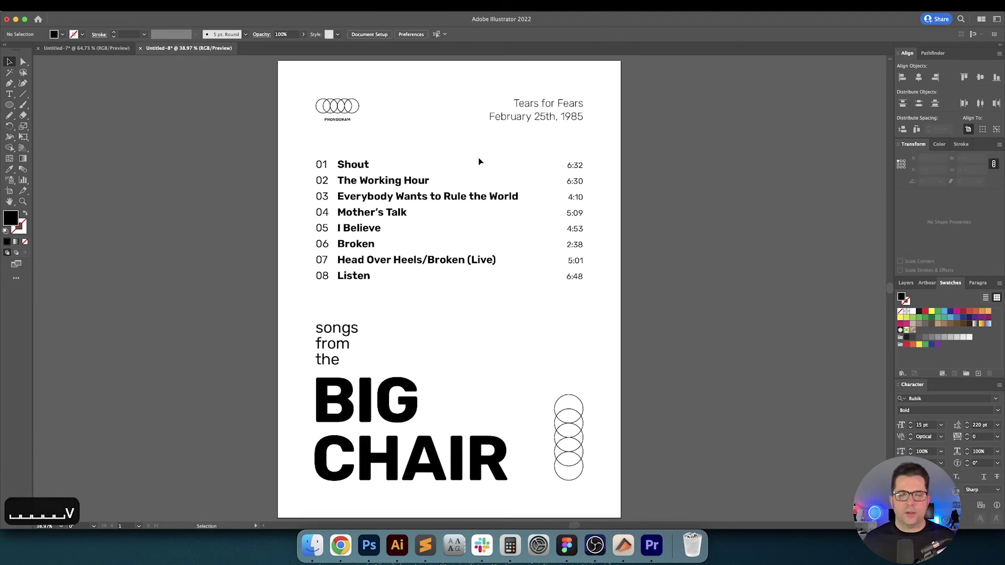
key(super+0)
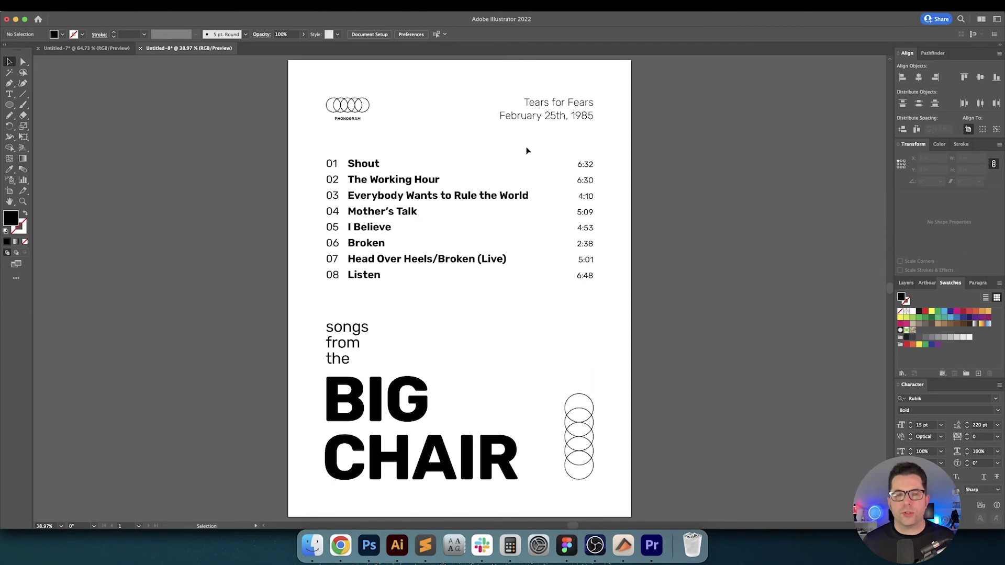
Switch to Photoshop and paste the poster artwork as a Smart Object into the blank 5400 x 7200 px document.
click(321, 150)
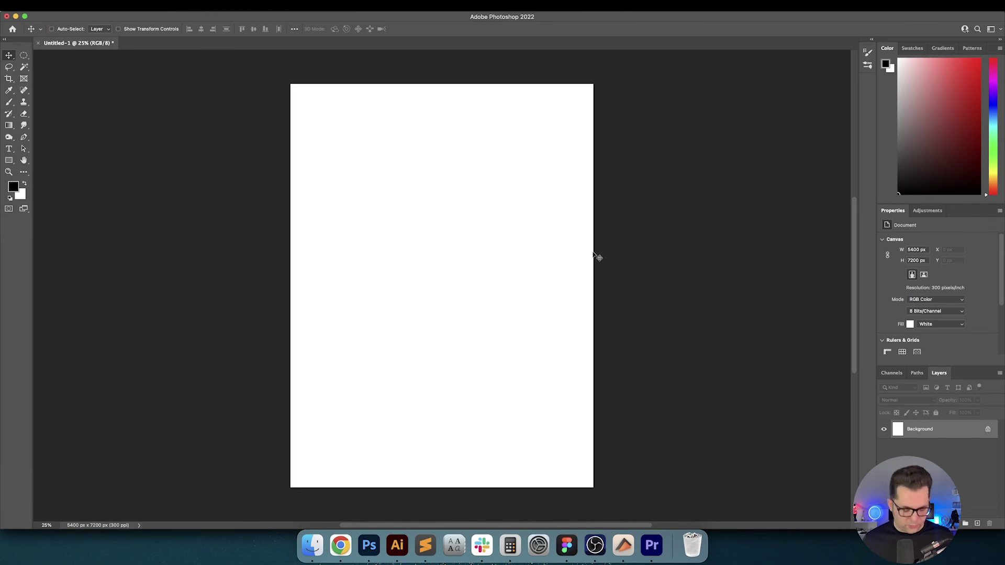
key(super+v)
key(Return)
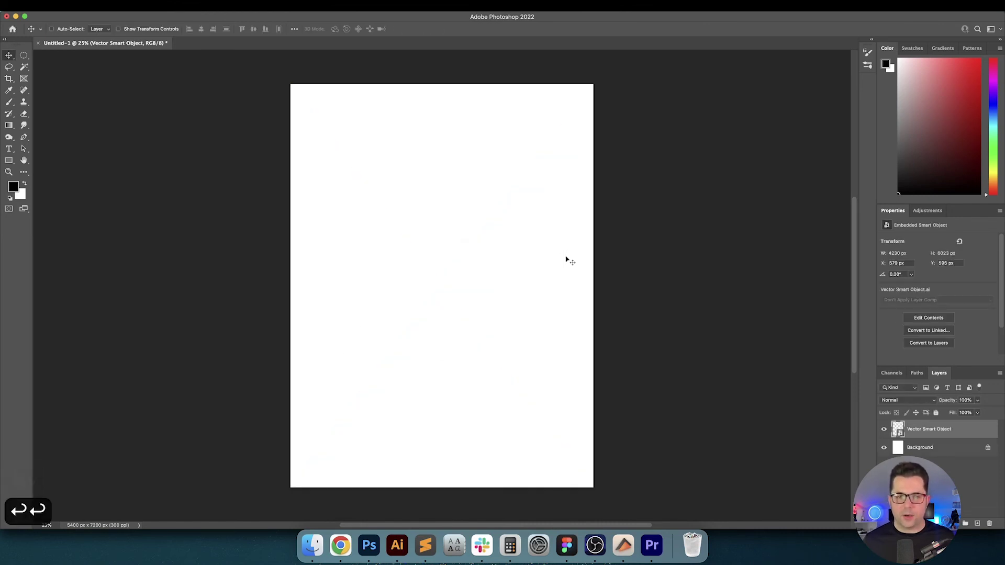
key(Return)
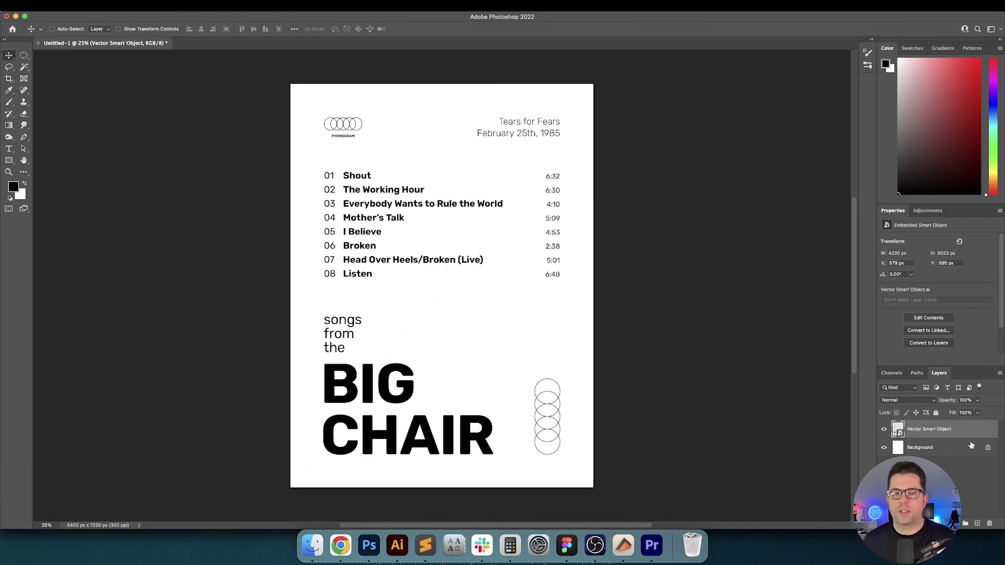
Add an Invert adjustment layer above the poster artwork.
click(953, 523)
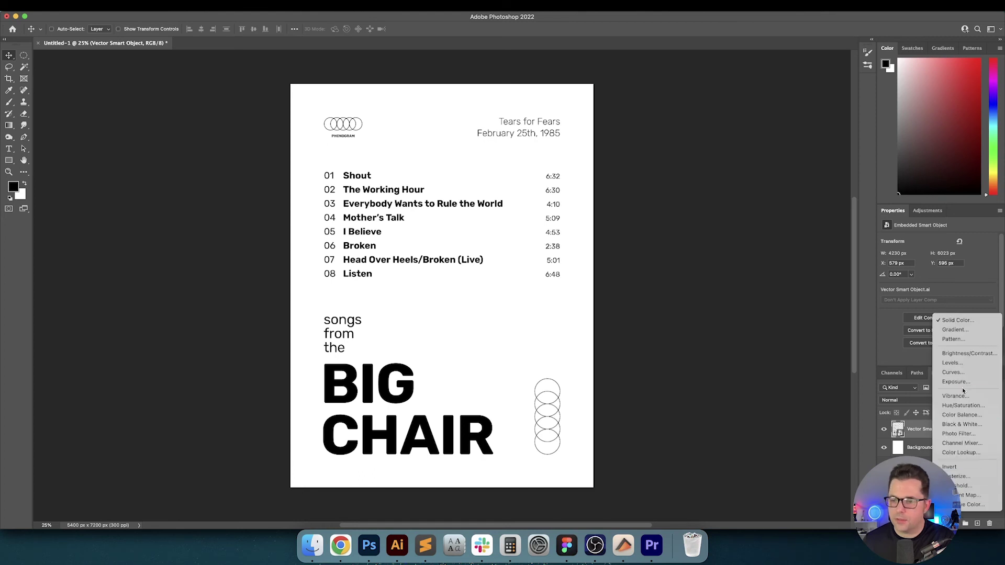
key(Escape)
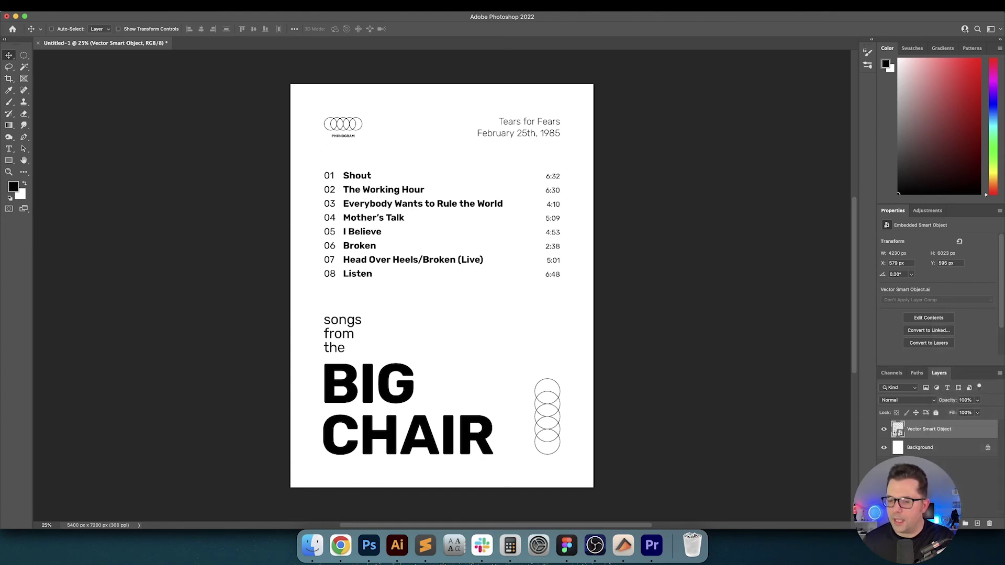
click(952, 523)
key(Escape)
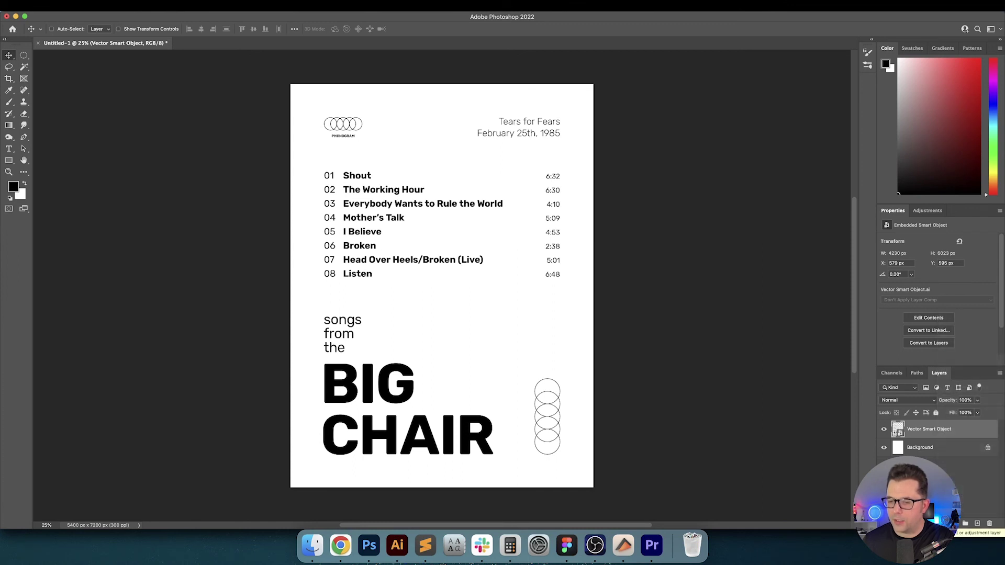
click(953, 523)
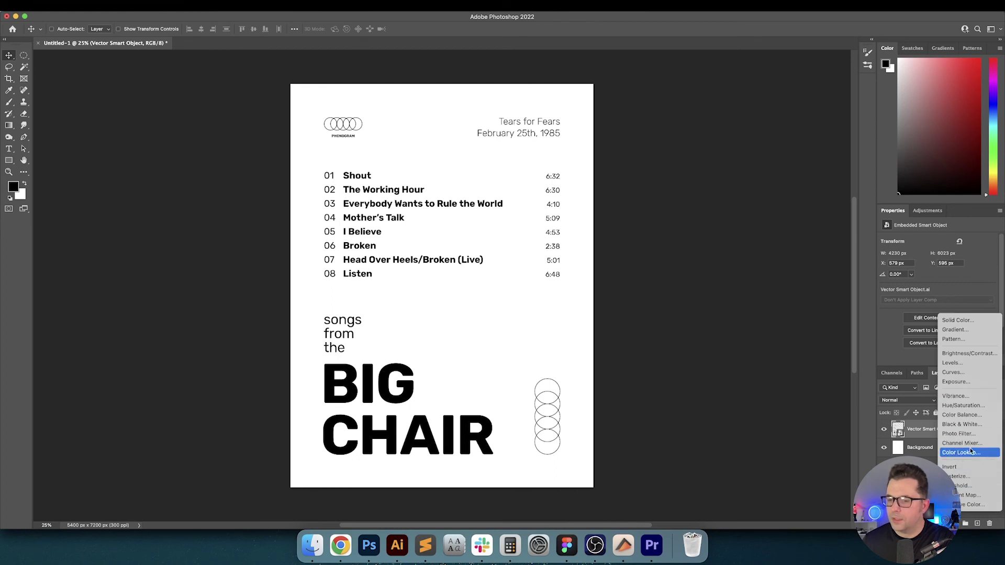
click(969, 467)
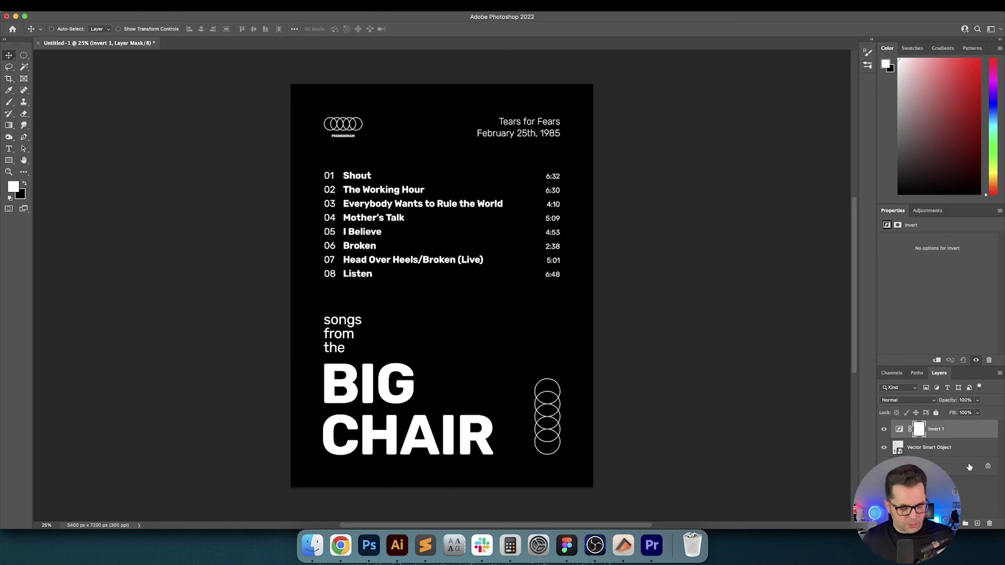
Add a red Solid Color fill layer above the Invert adjustment.
click(953, 523)
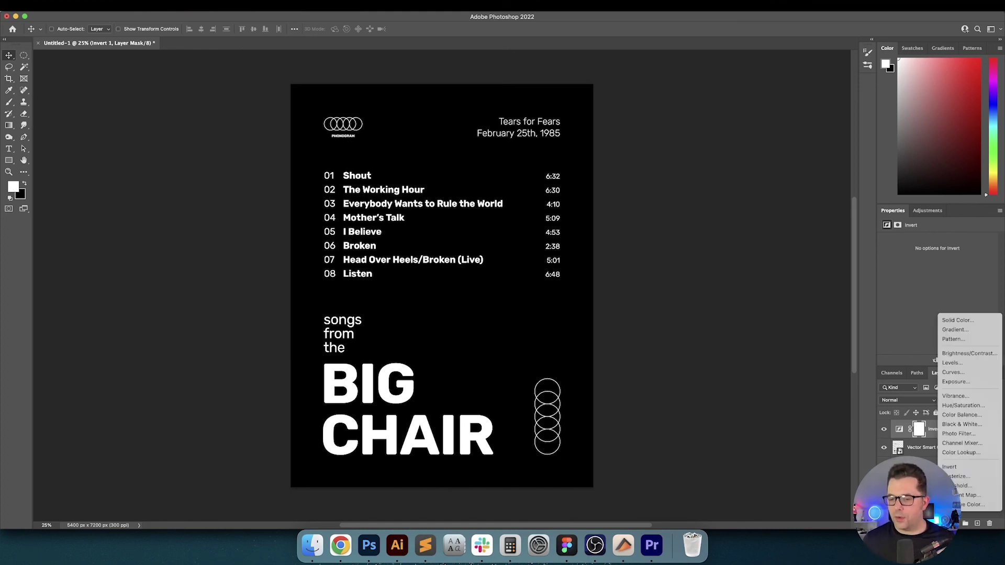
click(986, 324)
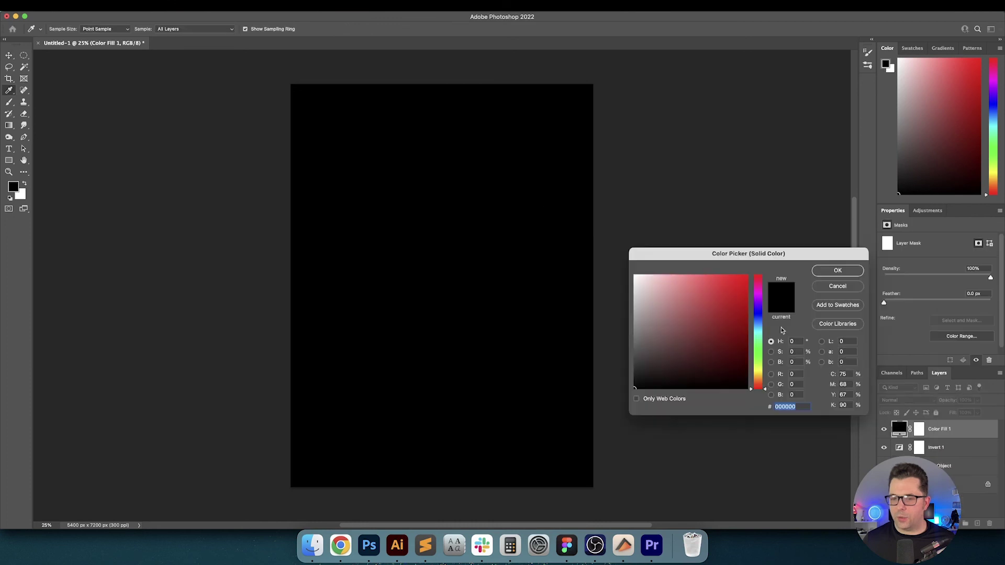
drag(730, 323, 779, 249)
click(837, 274)
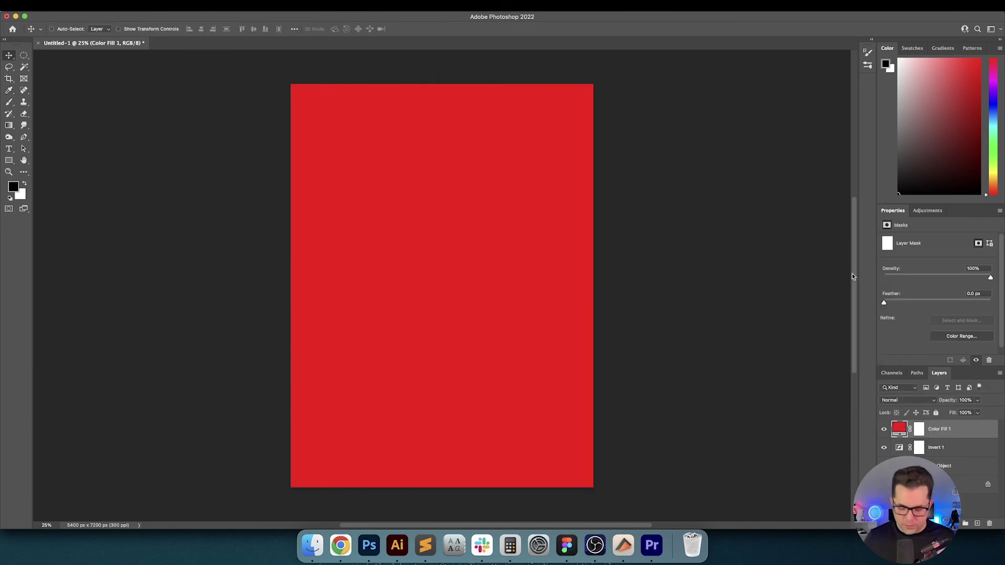
Try the Hue, Exclusion and Hard Mix blend modes on the red fill layer.
key(v)
key(shift+minus)
key(shift+minus)
key(shift+minus)
key(shift+minus)
key(shift+minus)
key(shift+minus)
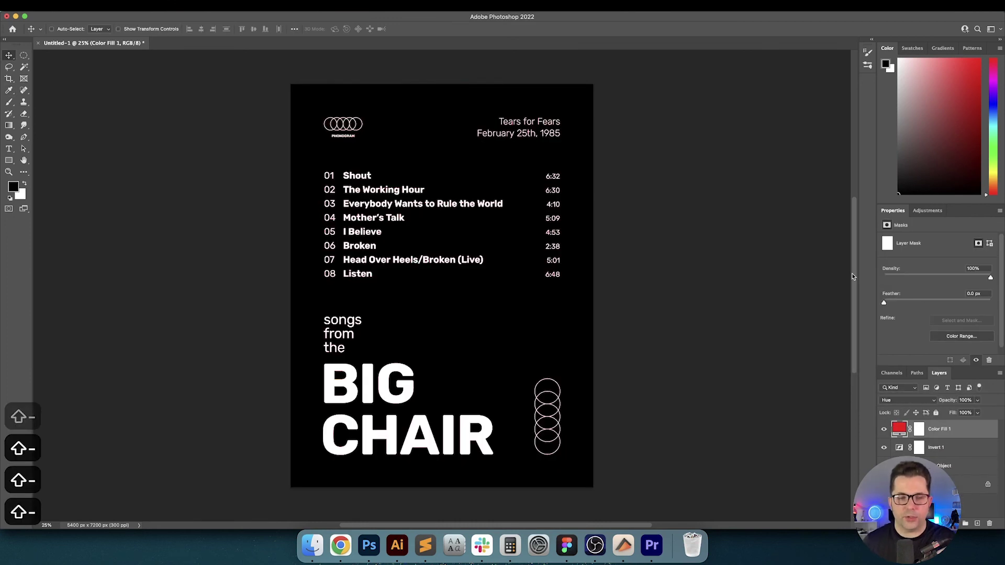
key(shift+minus)
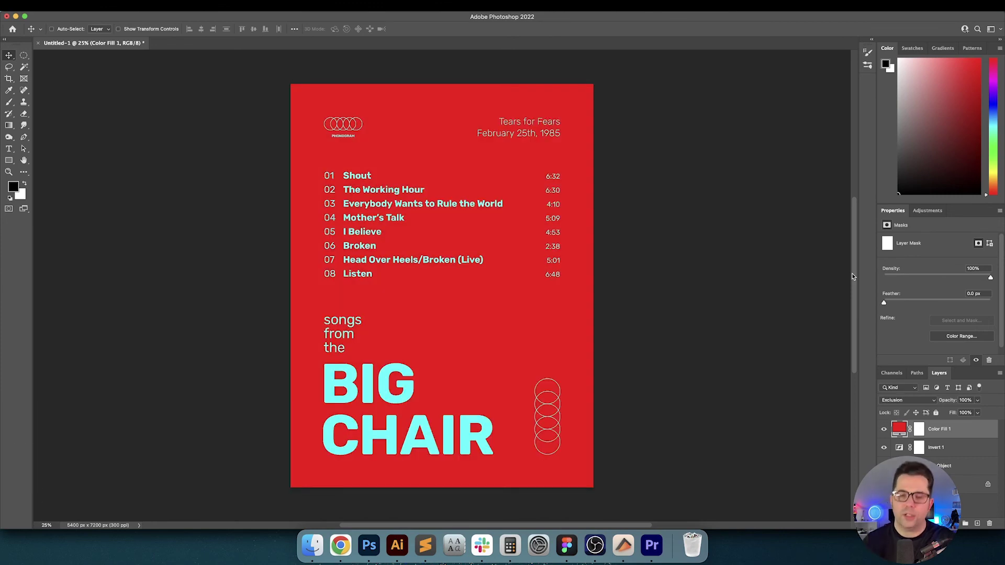
key(shift+minus)
key(shift+minus)
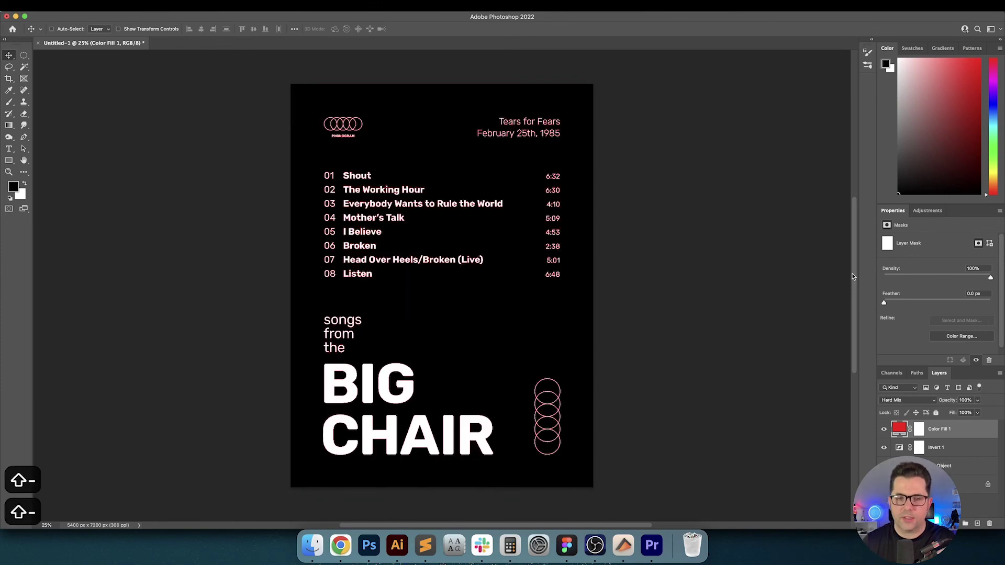
key(shift+minus)
key(shift+equal)
Examine the edges of the poster lettering at 100% with the Hard Mix blend mode.
key(super+equal)
key(super+equal)
key(super+equal)
key(super+equal)
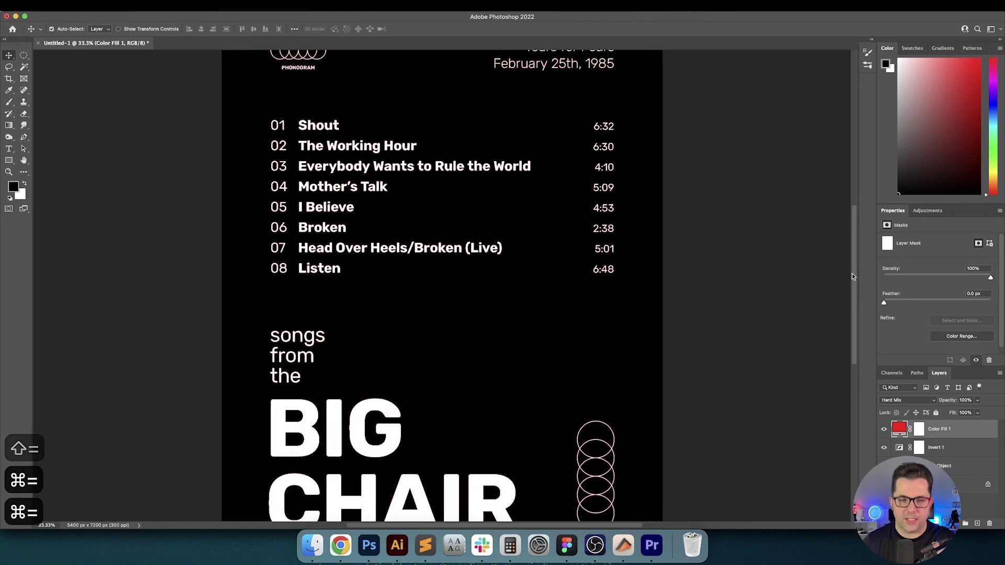
key(super+equal)
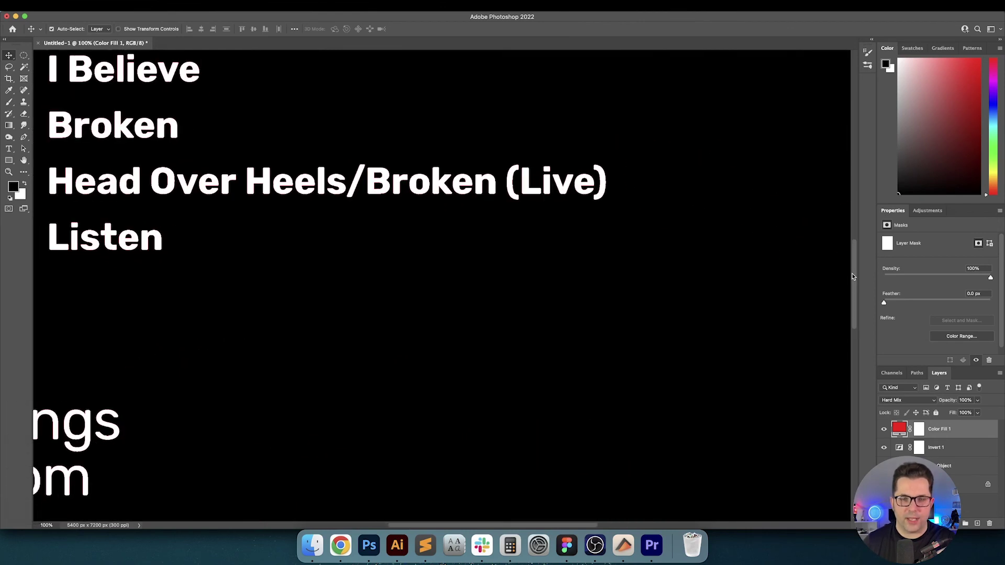
scroll(623, 242, left, 5)
scroll(623, 242, up, 10)
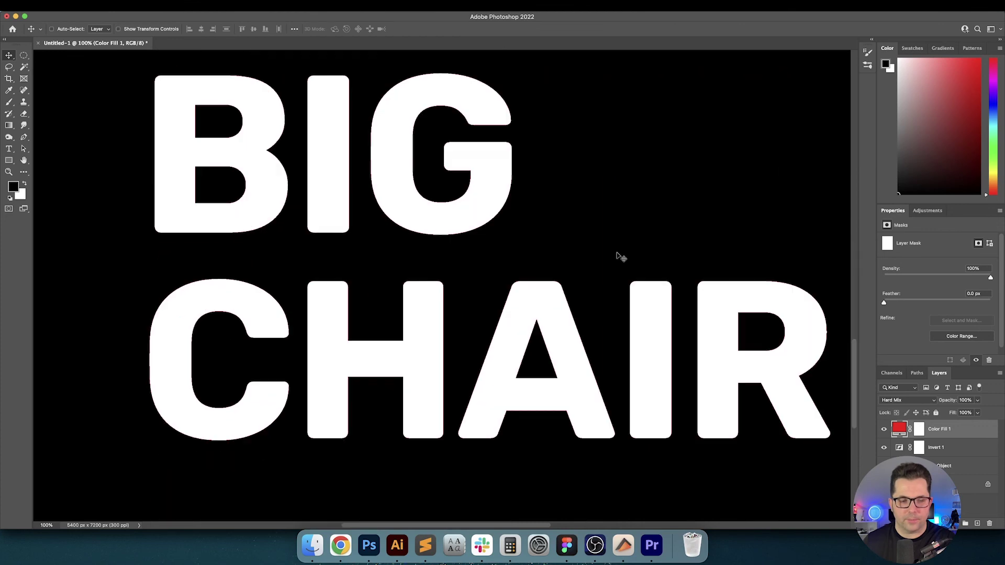
key(super+0)
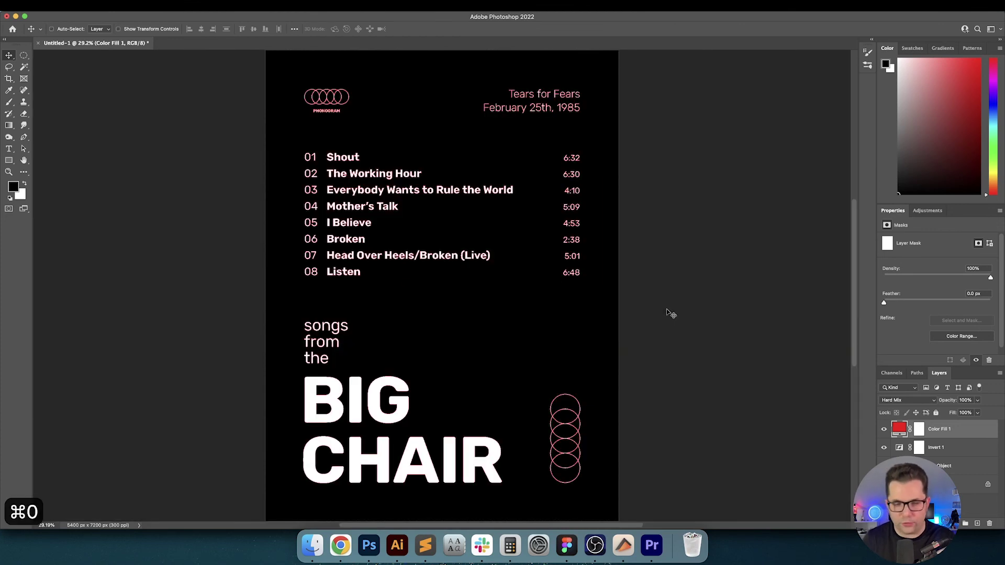
Set the red fill layer's blend mode to Lighter Color.
key(shift+minus)
key(shift+minus)
key(shift+minus)
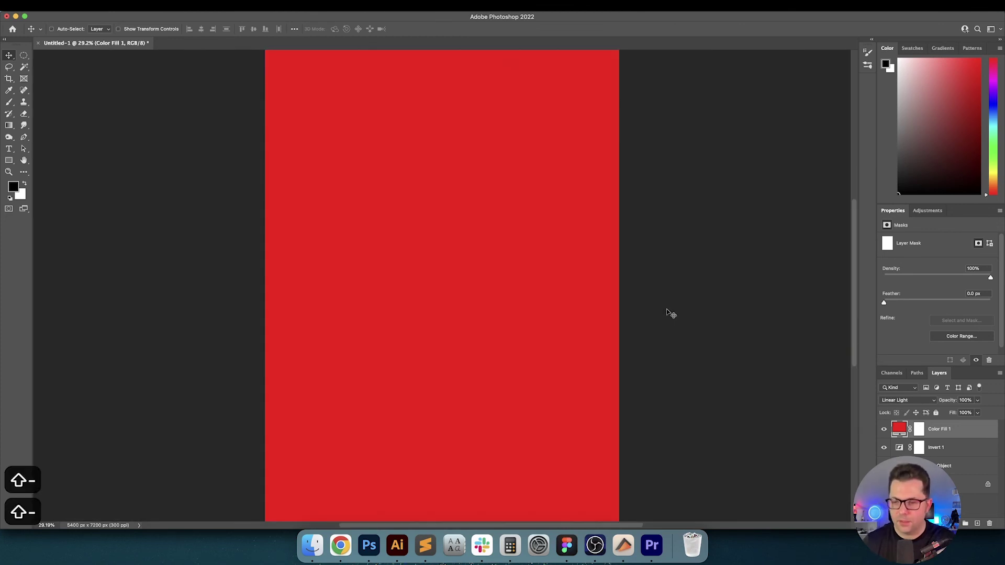
key(shift+minus)
key(shift+minus)
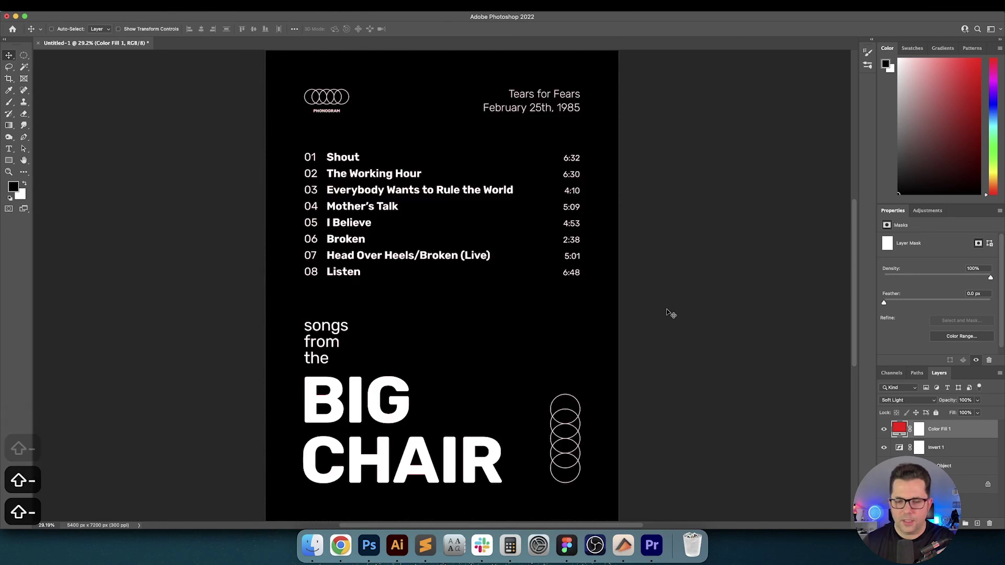
key(shift+minus)
key(shift+minus)
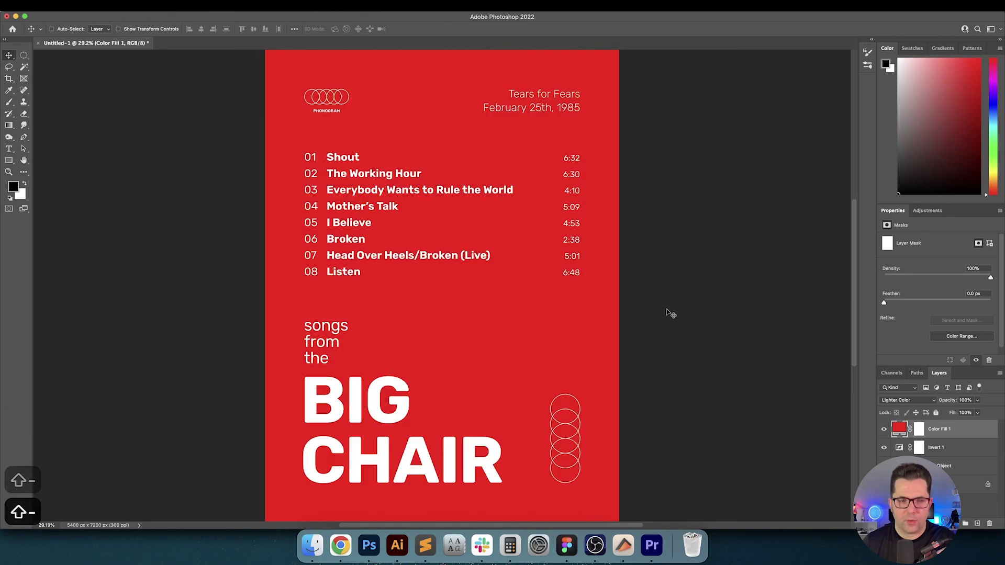
Try the Linear Dodge (Add) and Color Dodge blend modes on the red fill layer, ending on Screen.
key(shift+minus)
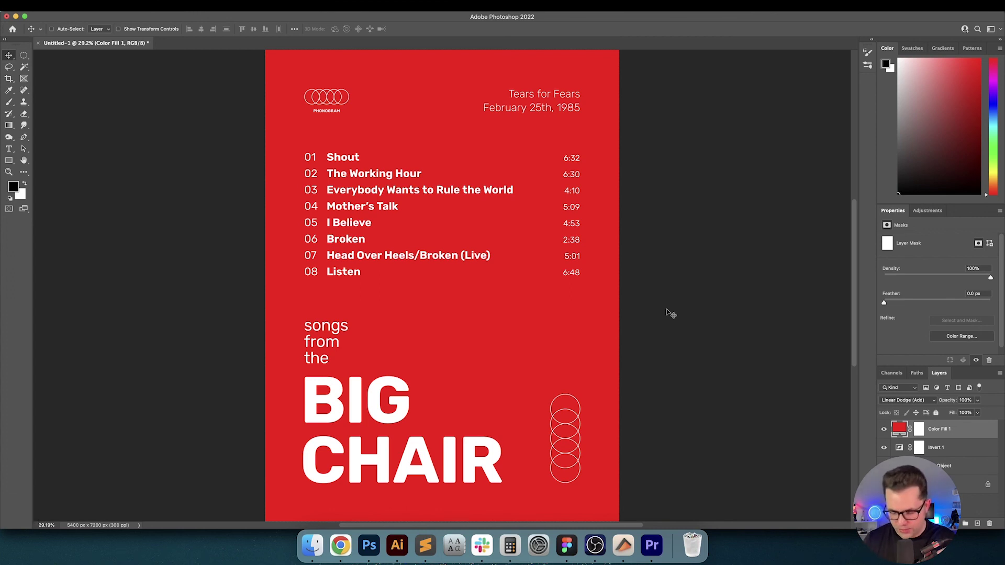
key(shift+minus)
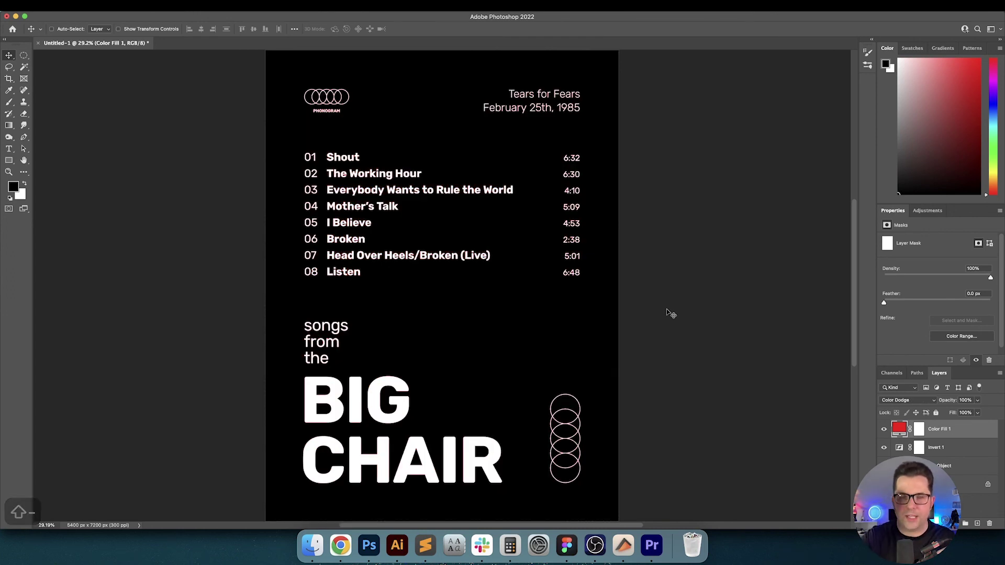
key(shift+minus)
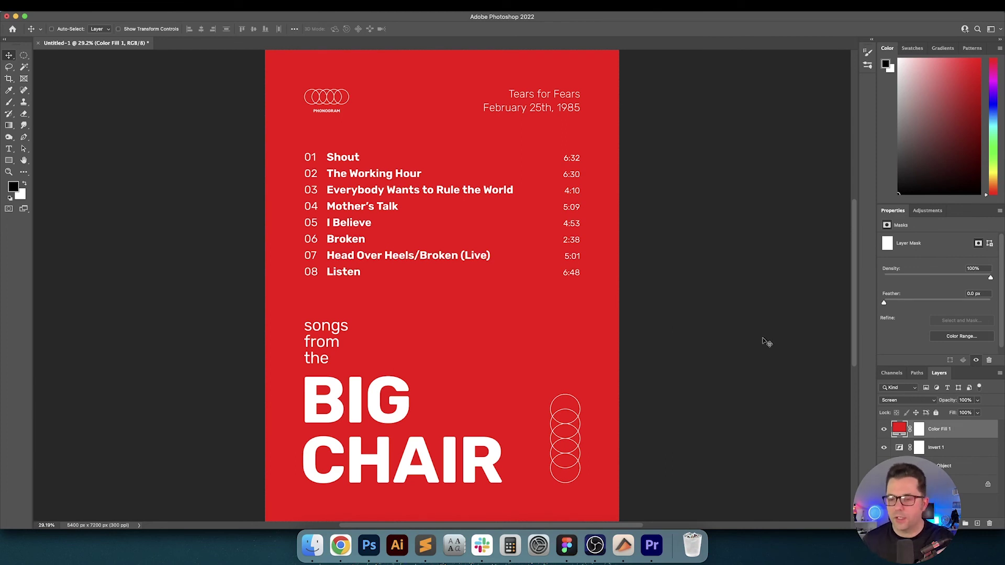
Try recolouring the Solid Color fill layer from red to a blue such as #2a4aee and darker shades.
double_click(899, 429)
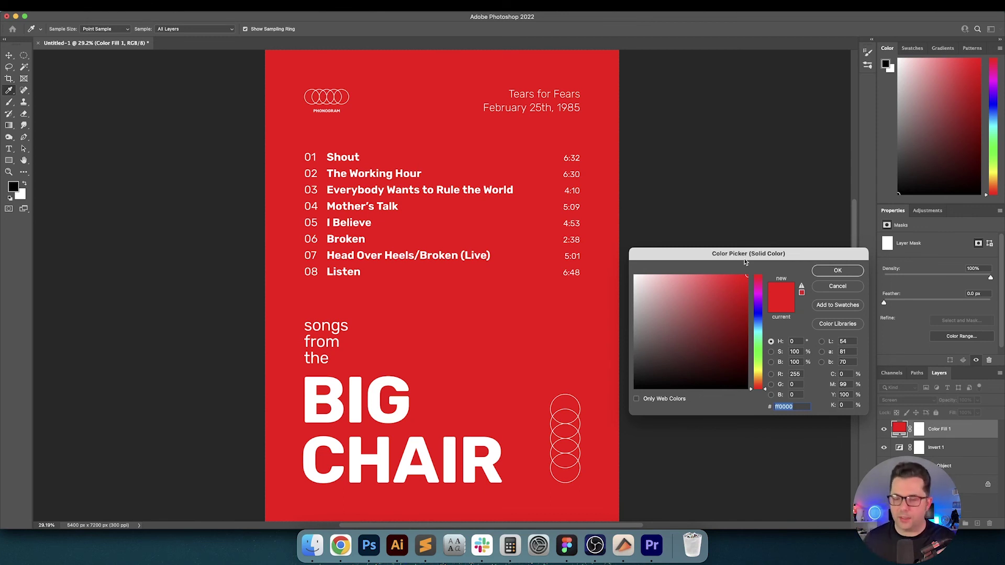
double_click(799, 361)
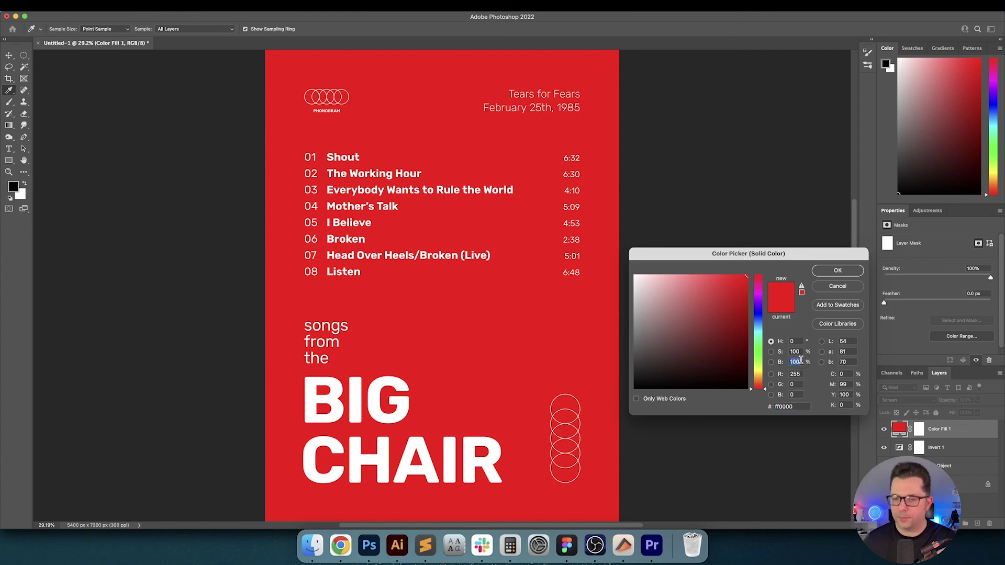
drag(758, 317, 757, 316)
click(727, 283)
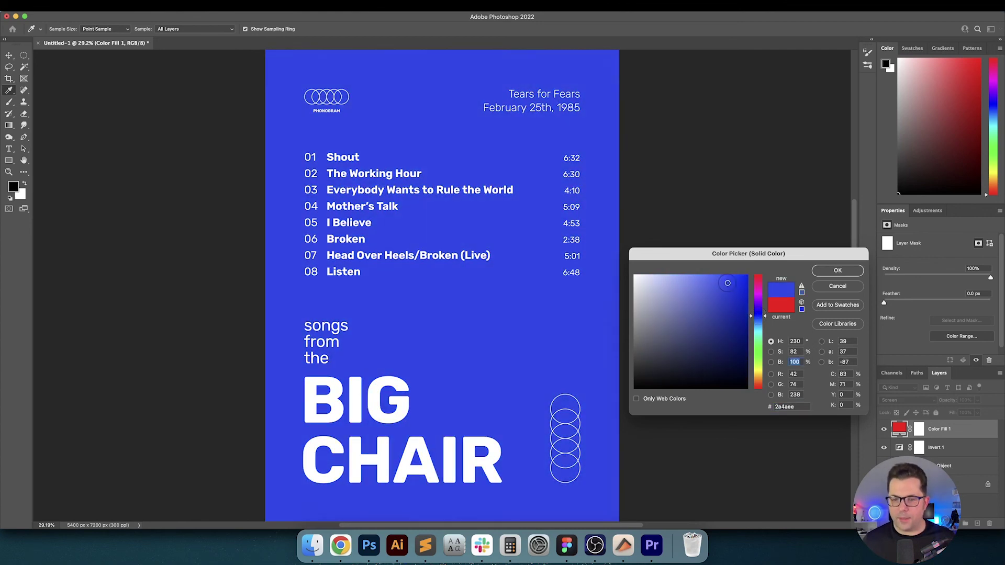
drag(727, 283, 733, 389)
click(839, 273)
Delete the Solid Color fill layer and show the black-and-white poster full screen, fitted to the display.
key(Delete)
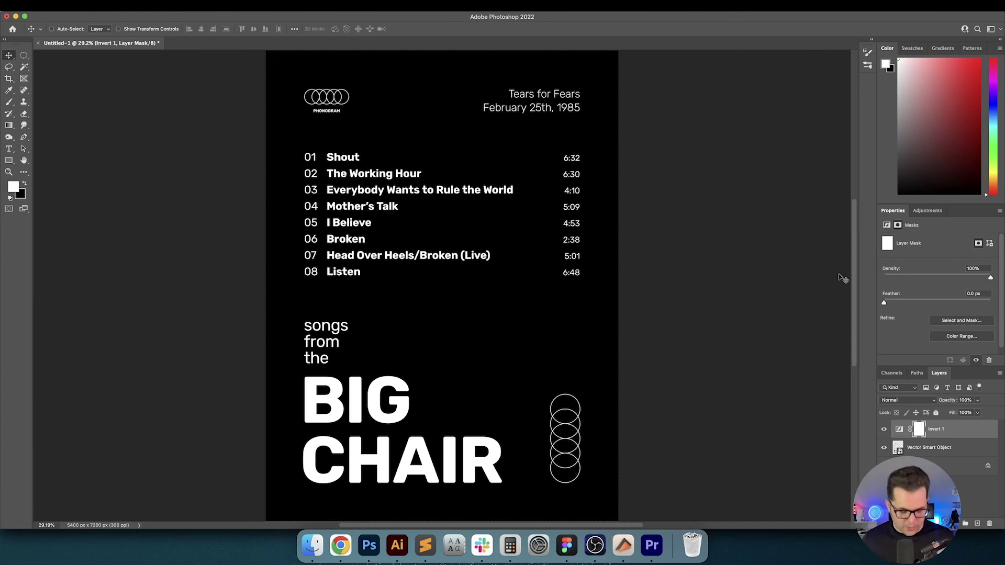
key(f)
key(f)
key(super+0)
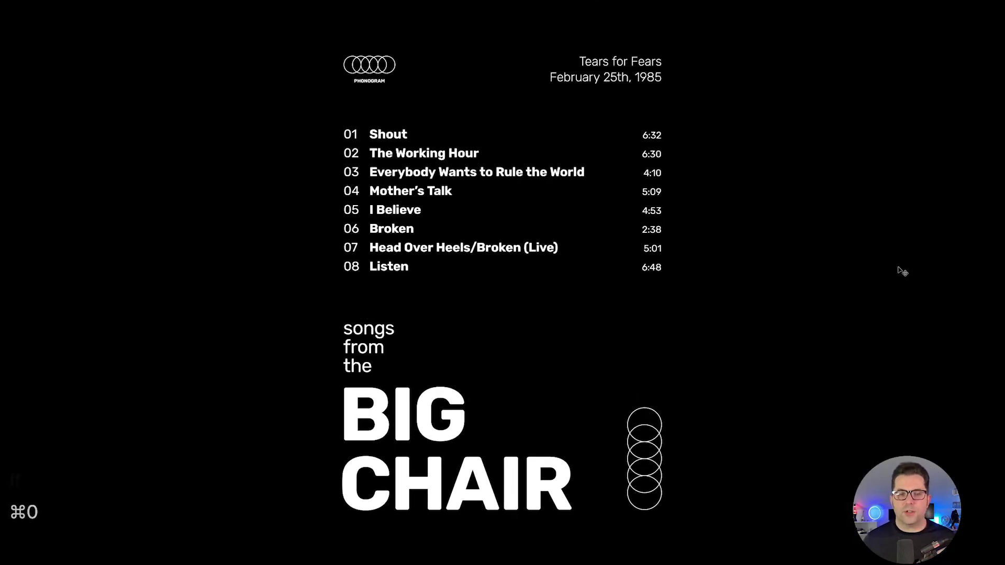